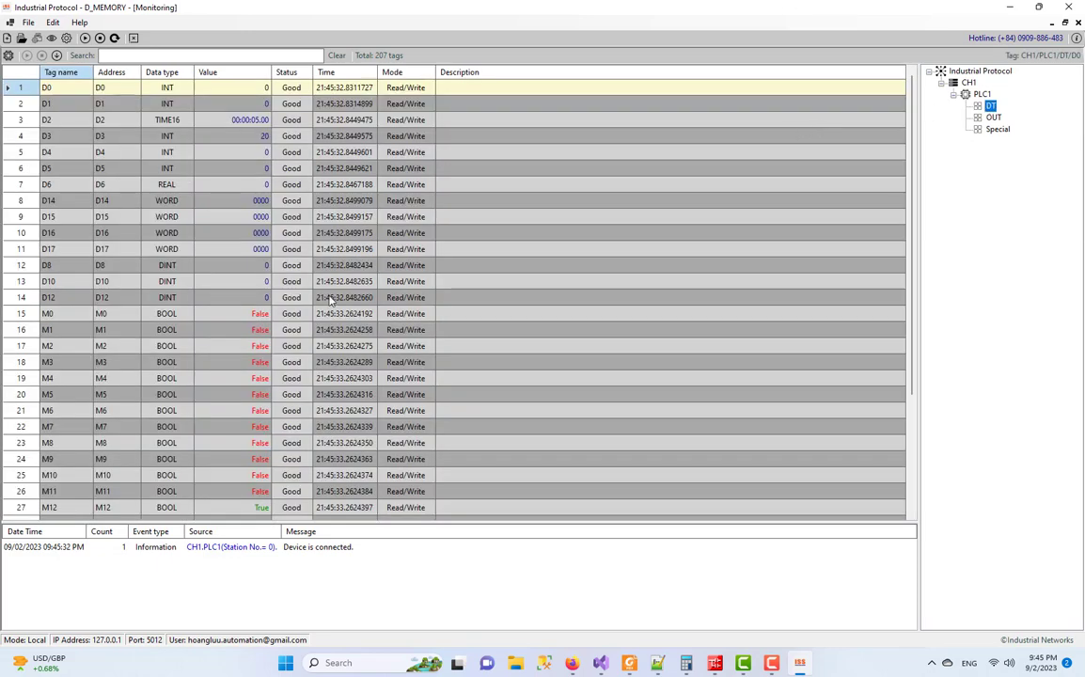
- Switch the M10 and M11 bits of the DT tag group ON
{"action": "left_click", "coordinate": [132, 476]}
{"action": "right_click", "coordinate": [132, 476]}
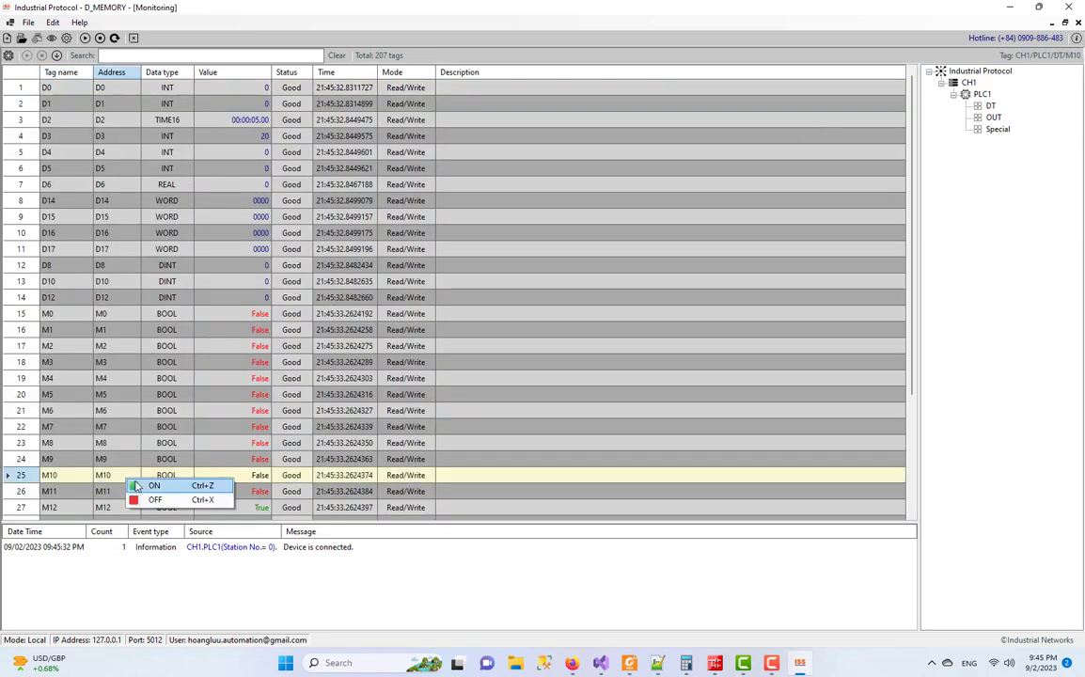
{"action": "left_click", "coordinate": [137, 486]}
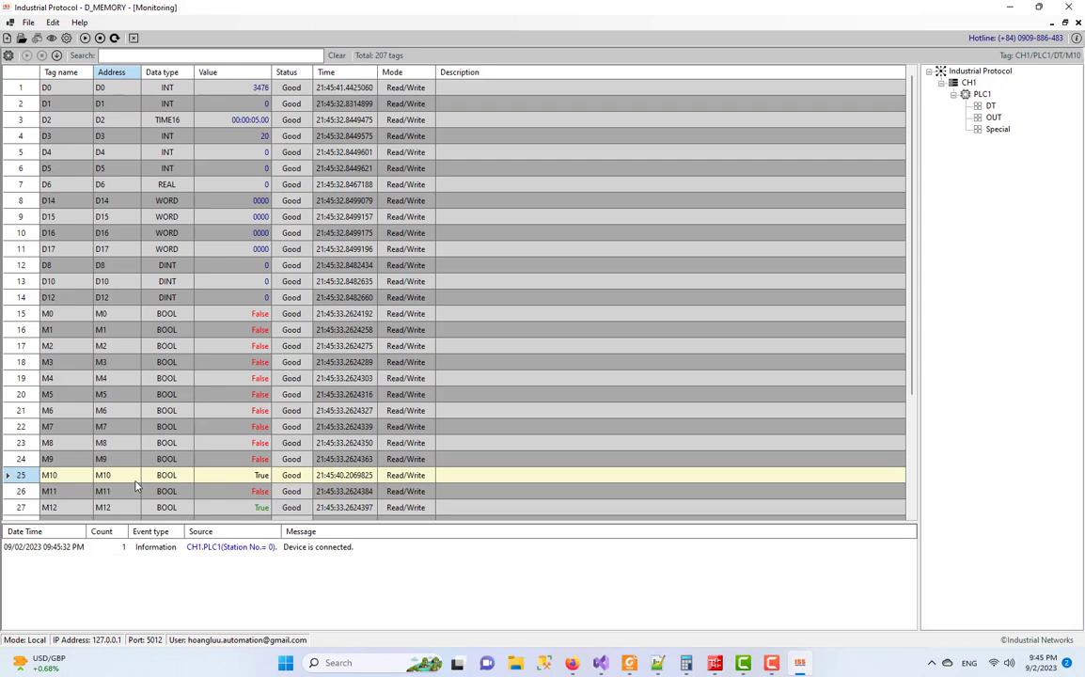
{"action": "left_click", "coordinate": [141, 491]}
{"action": "right_click", "coordinate": [144, 491]}
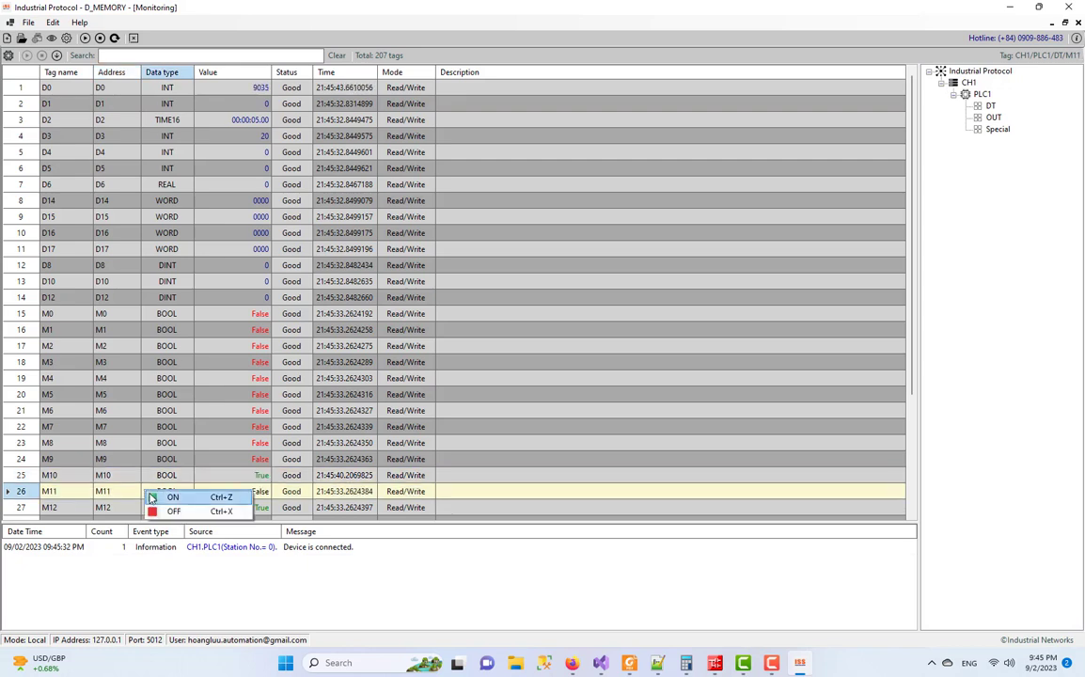
{"action": "left_click", "coordinate": [151, 497]}
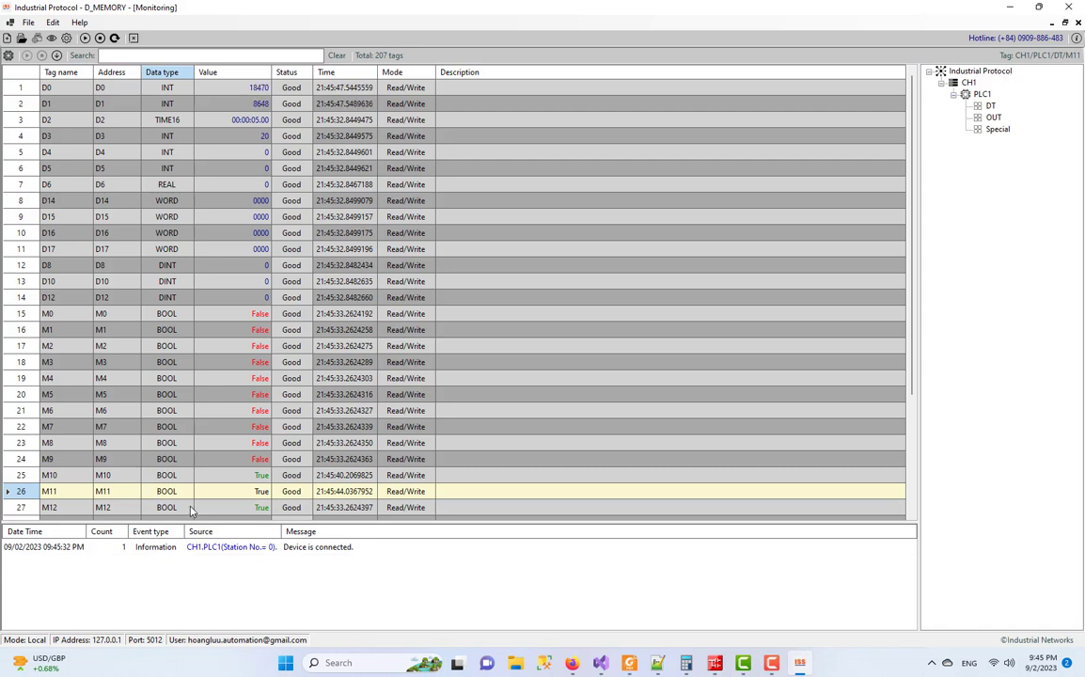
- Examine the live values in the DT, OUT and Special tag groups of PLC1
{"action": "scroll", "coordinate": [189, 508], "scroll_direction": "down", "scroll_amount": 1}
{"action": "left_click", "coordinate": [190, 477]}
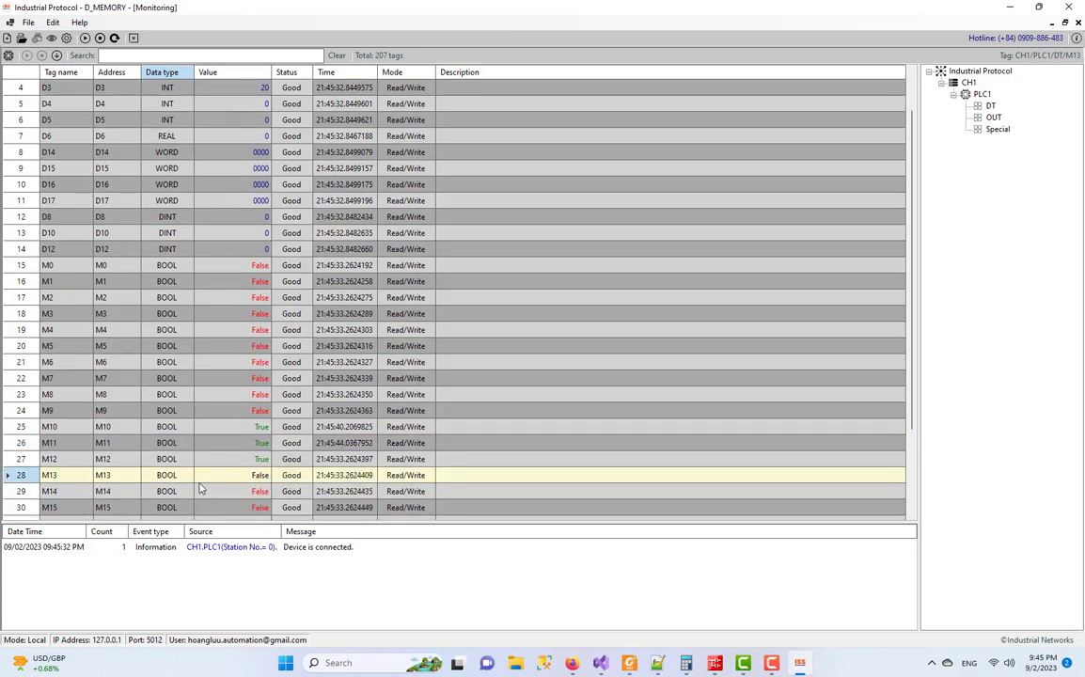
{"action": "scroll", "coordinate": [199, 488], "scroll_direction": "up", "scroll_amount": 1}
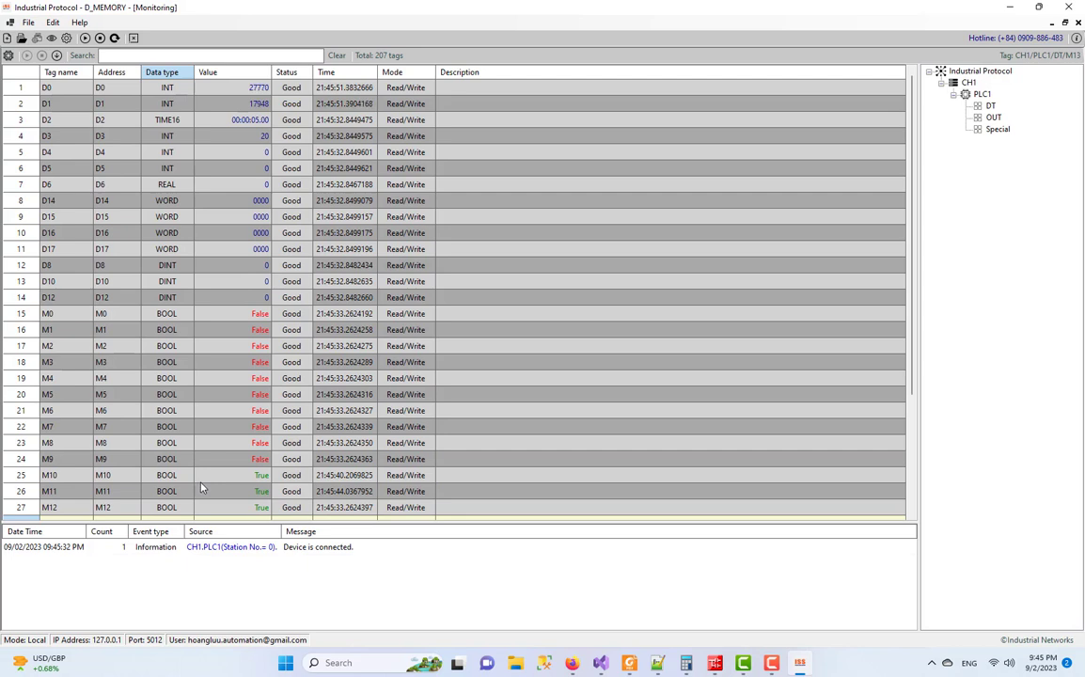
{"action": "left_click", "coordinate": [993, 117]}
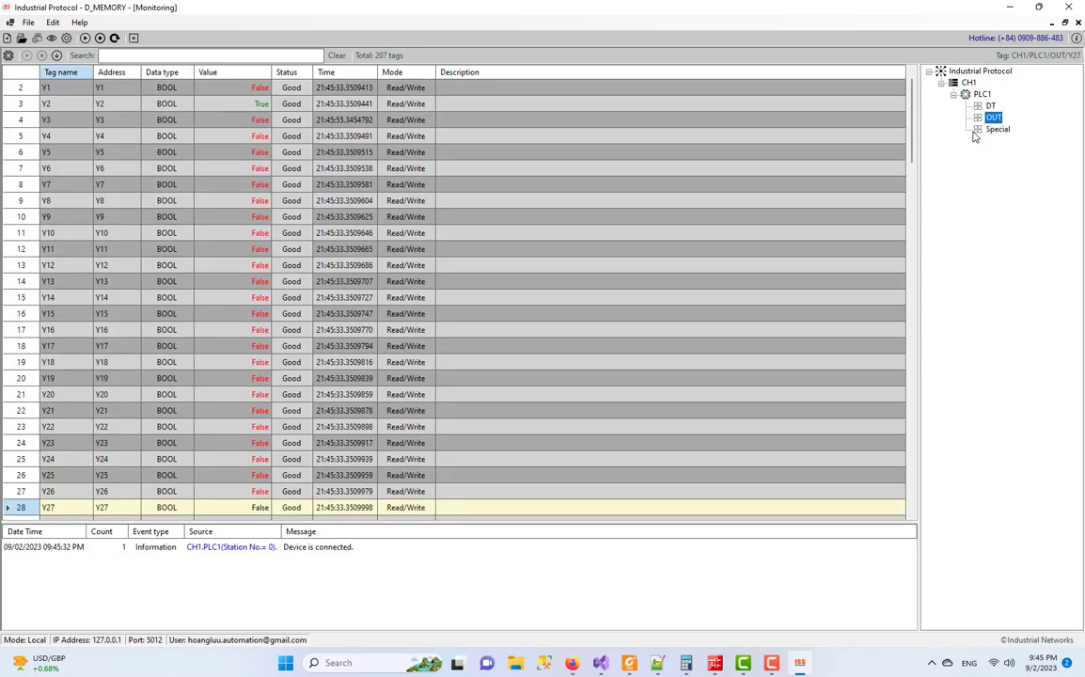
{"action": "scroll", "coordinate": [719, 243], "scroll_direction": "up", "scroll_amount": 1}
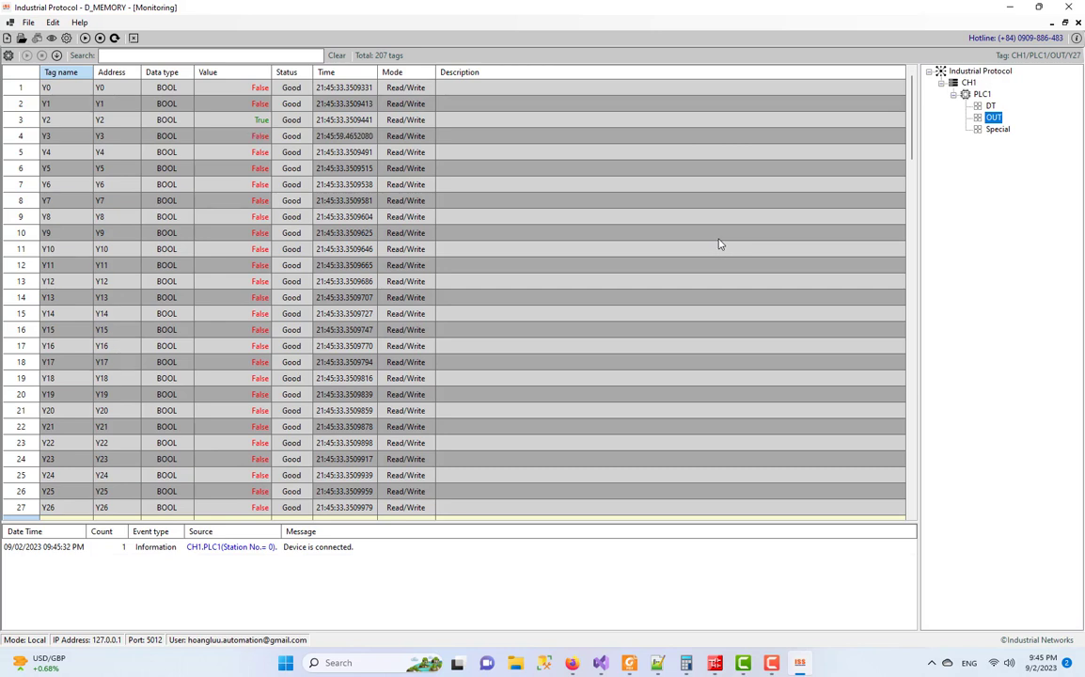
{"action": "left_click", "coordinate": [998, 129]}
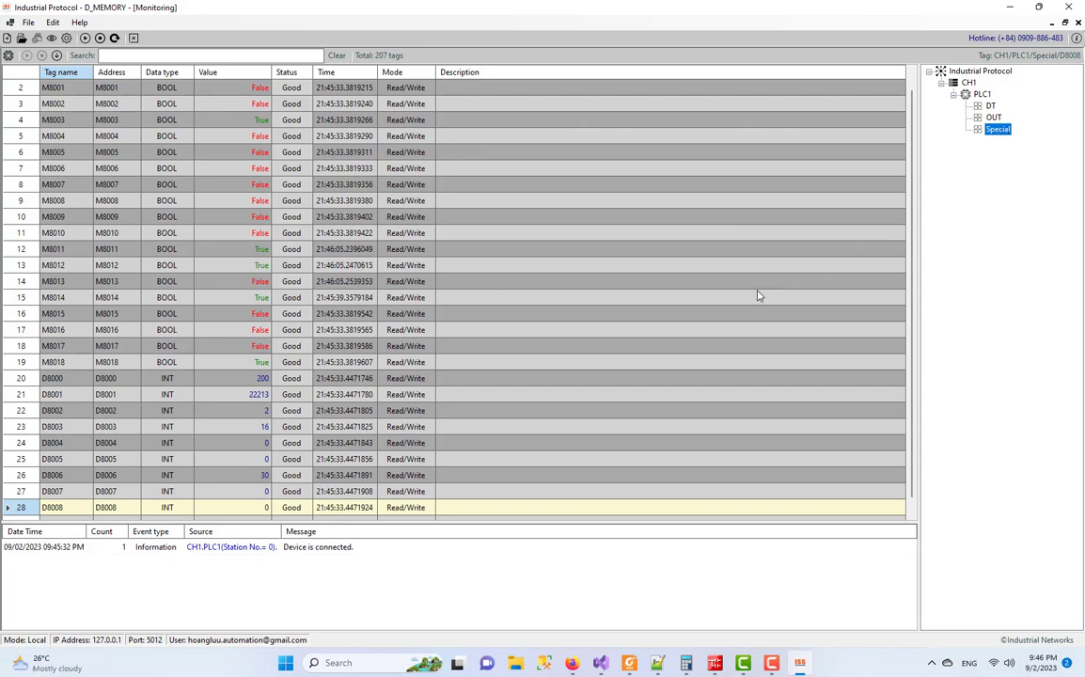
{"action": "scroll", "coordinate": [712, 306], "scroll_direction": "down", "scroll_amount": 1}
{"action": "scroll", "coordinate": [700, 288], "scroll_direction": "up", "scroll_amount": 2}
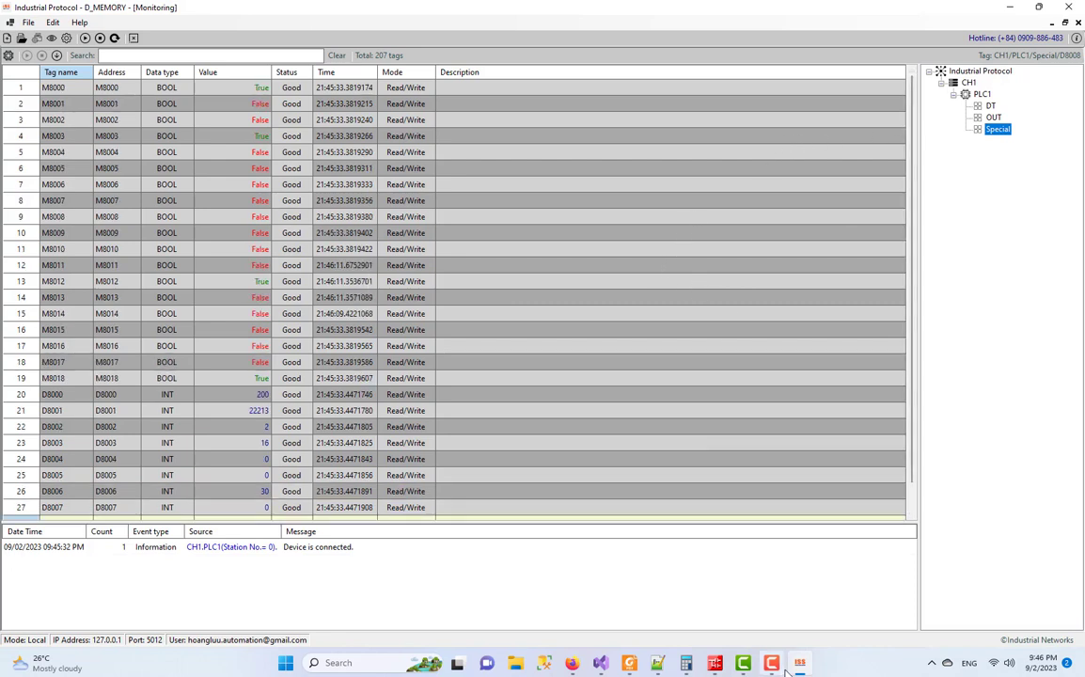
- Switch to the FX-232AW user manual in Foxit PDF Reader and find the bit device address table on page 27
{"action": "left_click", "coordinate": [647, 666]}
{"action": "scroll", "coordinate": [694, 371], "scroll_direction": "up", "scroll_amount": 1}
{"action": "scroll", "coordinate": [696, 369], "scroll_direction": "down", "scroll_amount": 1}
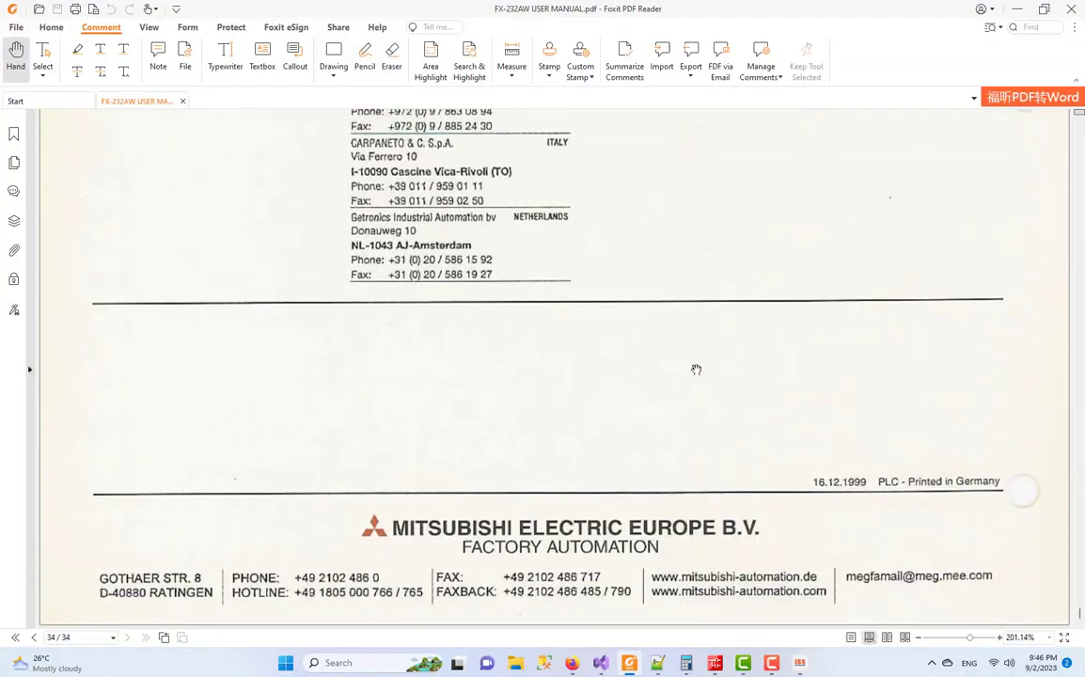
{"action": "scroll", "coordinate": [700, 357], "scroll_direction": "up", "scroll_amount": 20}
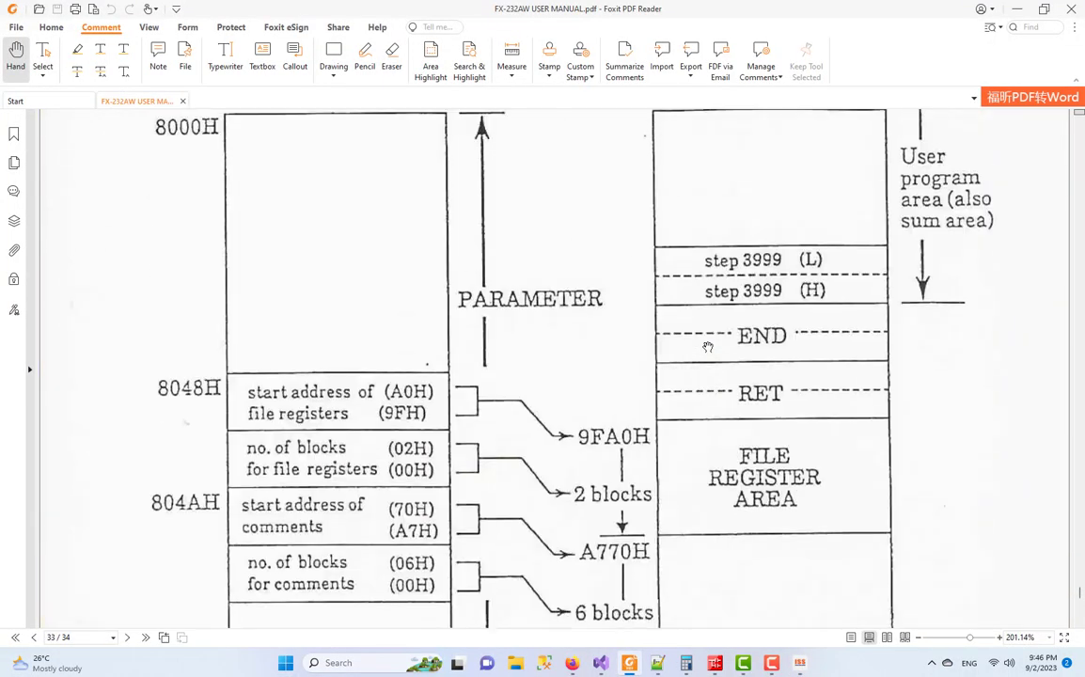
{"action": "scroll", "coordinate": [708, 347], "scroll_direction": "up", "scroll_amount": 3}
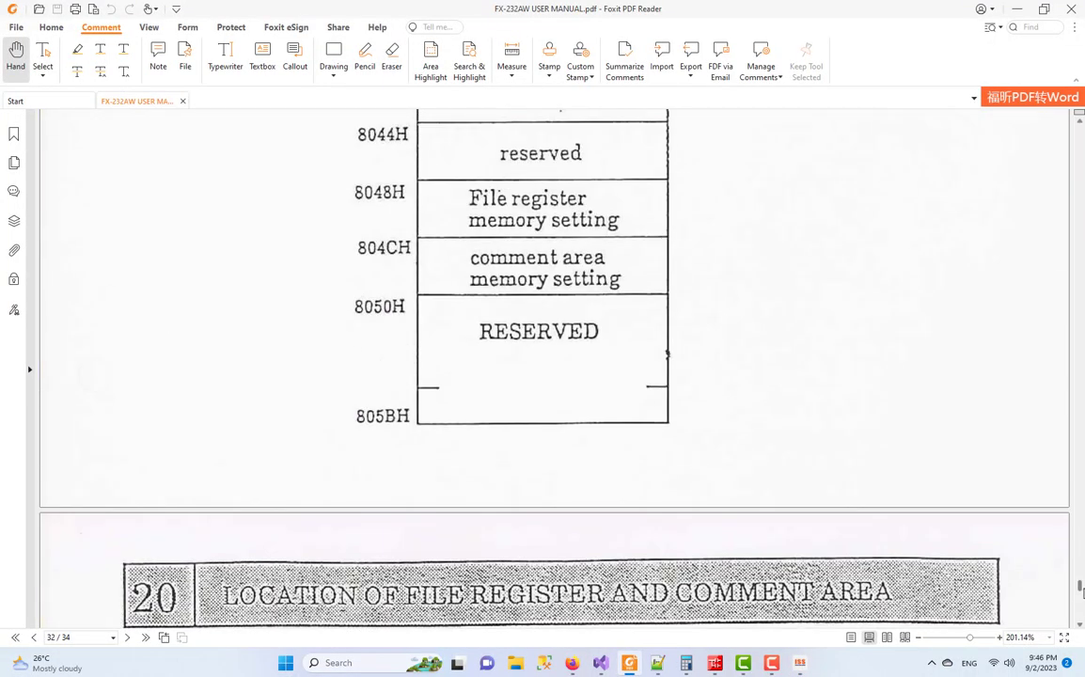
{"action": "left_click", "coordinate": [1079, 542]}
{"action": "left_click_drag", "start_coordinate": [1079, 542], "coordinate": [1079, 513]}
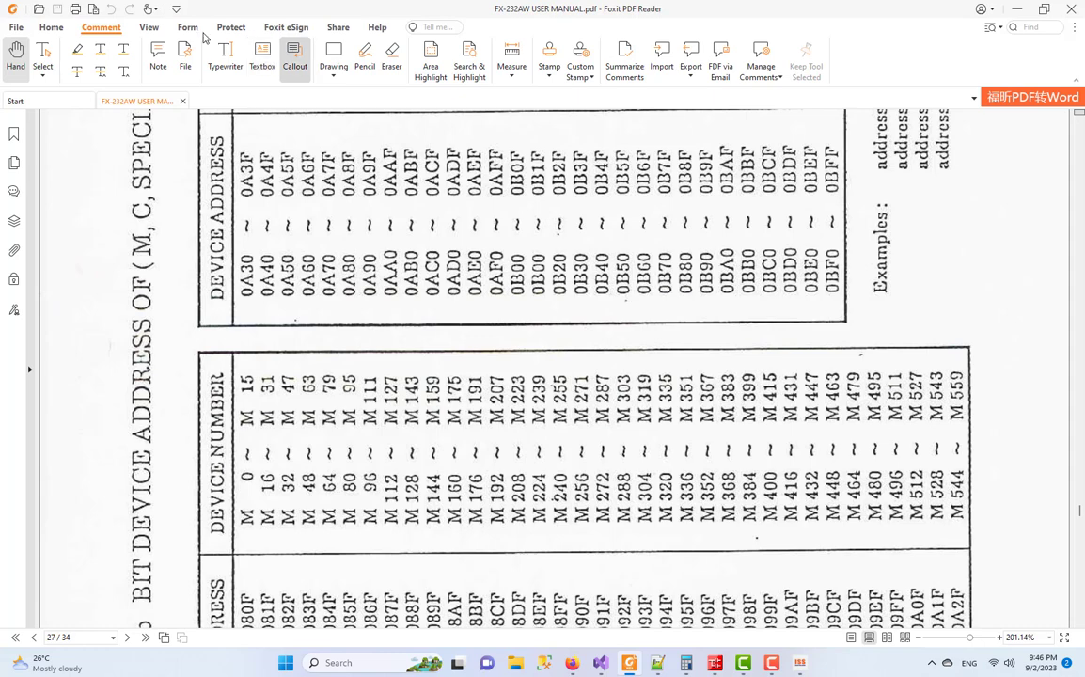
- Rotate the manual's view upright and examine Table 7b with the bit device addresses of M, C and special M
{"action": "left_click", "coordinate": [40, 27]}
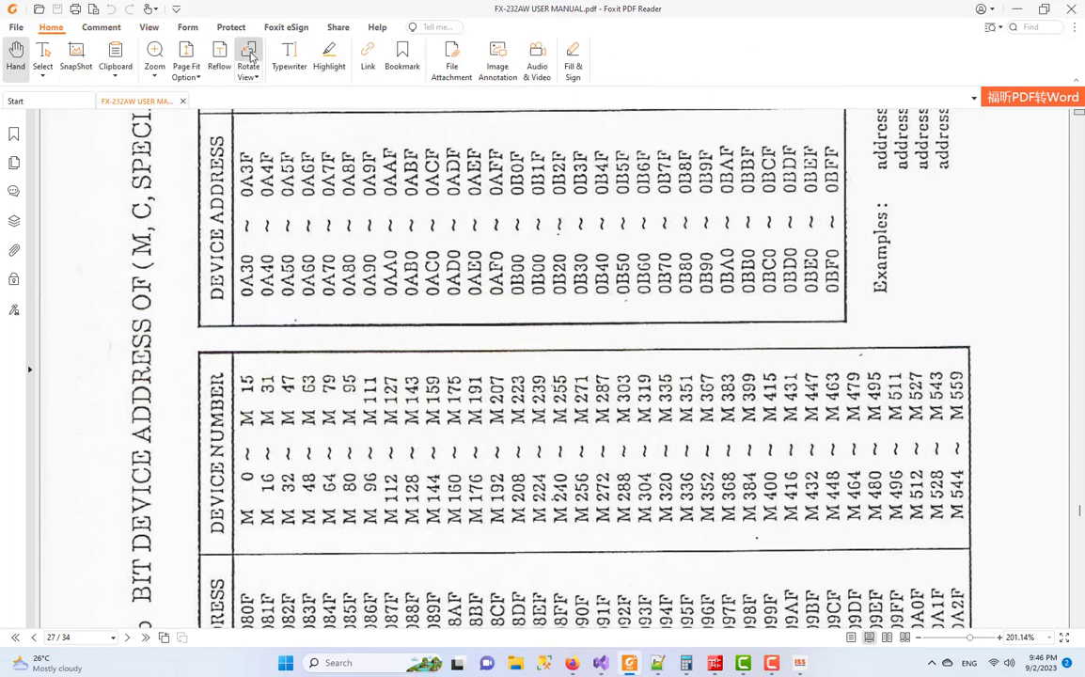
{"action": "left_click", "coordinate": [248, 55]}
{"action": "left_click", "coordinate": [249, 56]}
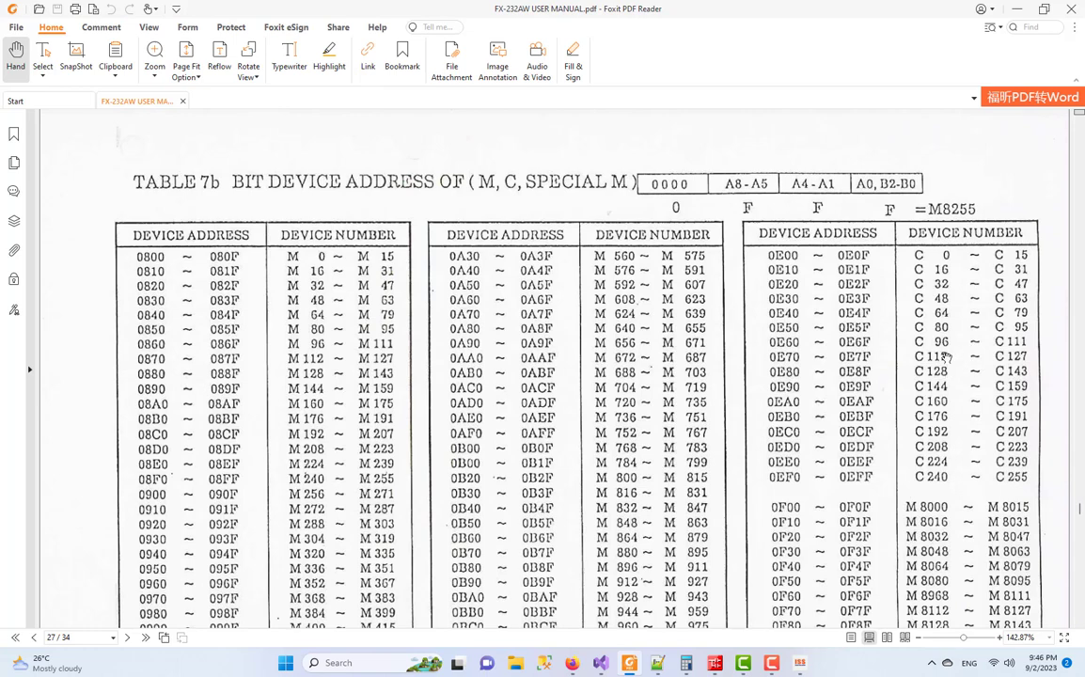
{"action": "scroll", "coordinate": [950, 368], "scroll_direction": "down", "scroll_amount": 3}
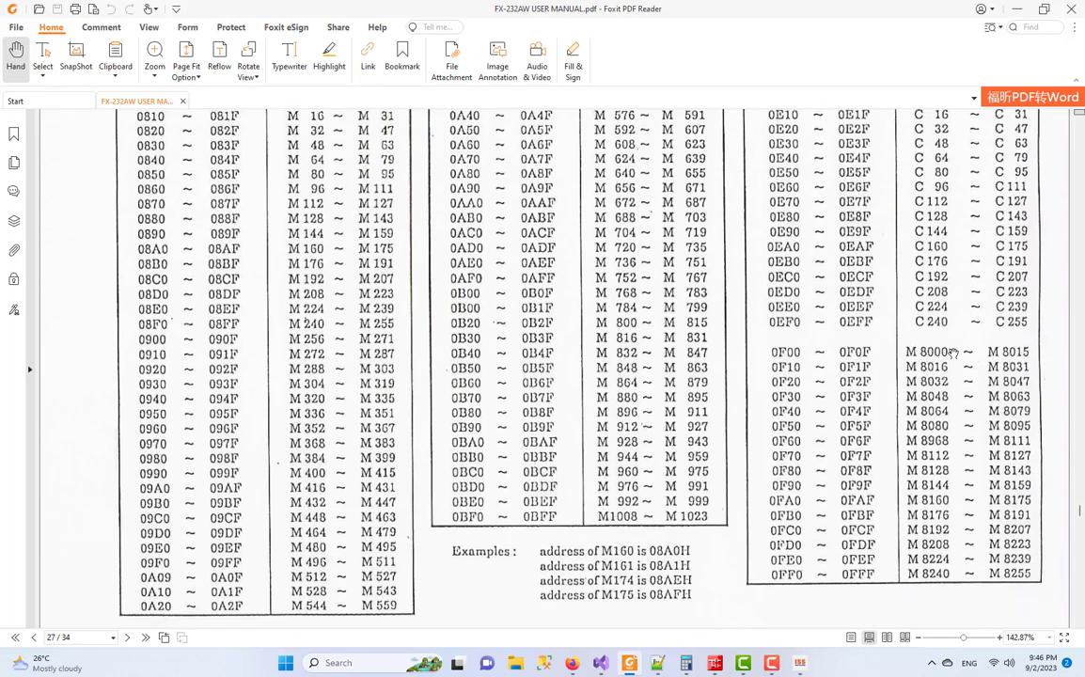
- Return to Industrial Protocol and close the monitoring and tag editor windows of the D_MEMORY project
{"action": "left_click", "coordinate": [1016, 9]}
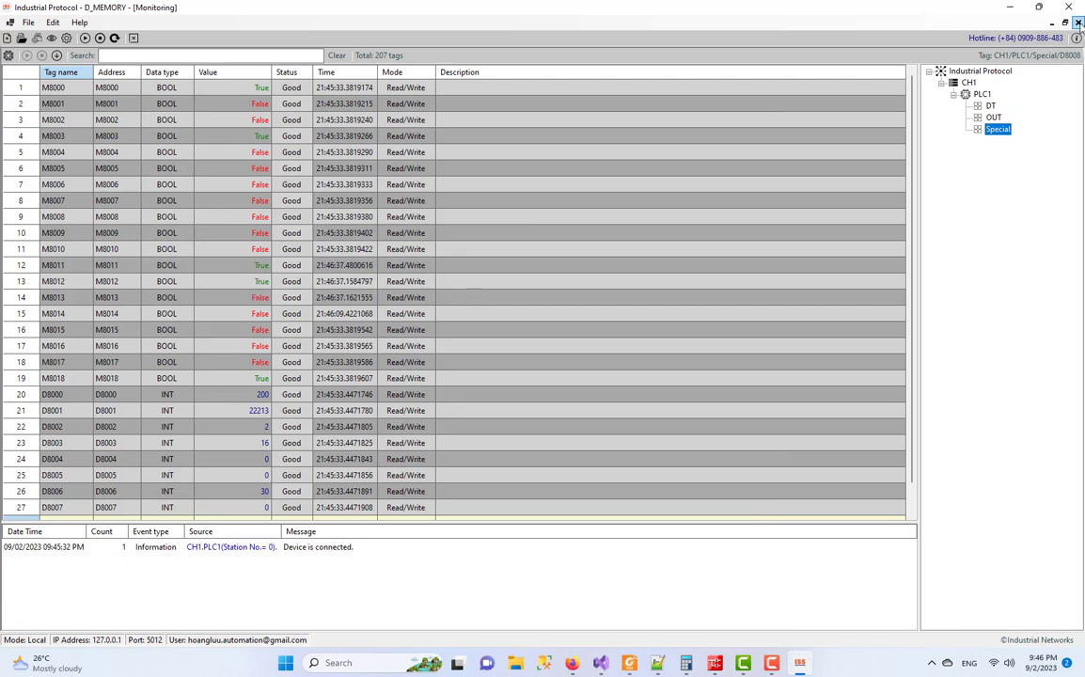
{"action": "left_click", "coordinate": [1077, 23]}
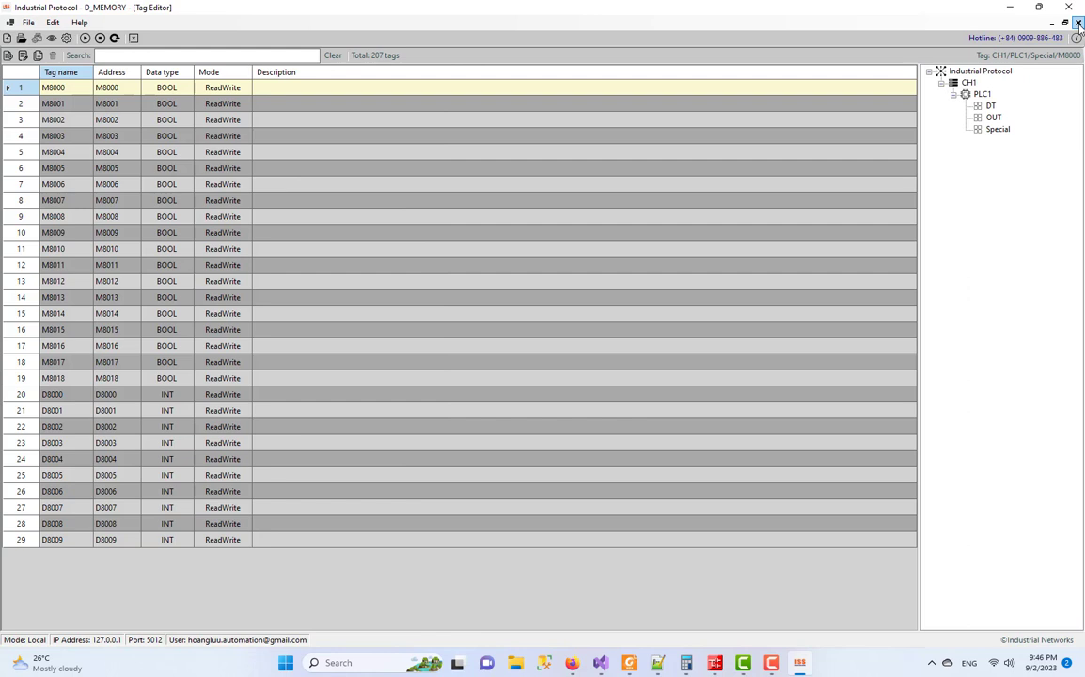
{"action": "left_click", "coordinate": [1077, 23]}
- Create a new project named FX1S_Serial Protocol in the 5. Mitsubishi Electric folder
{"action": "left_click", "coordinate": [15, 21]}
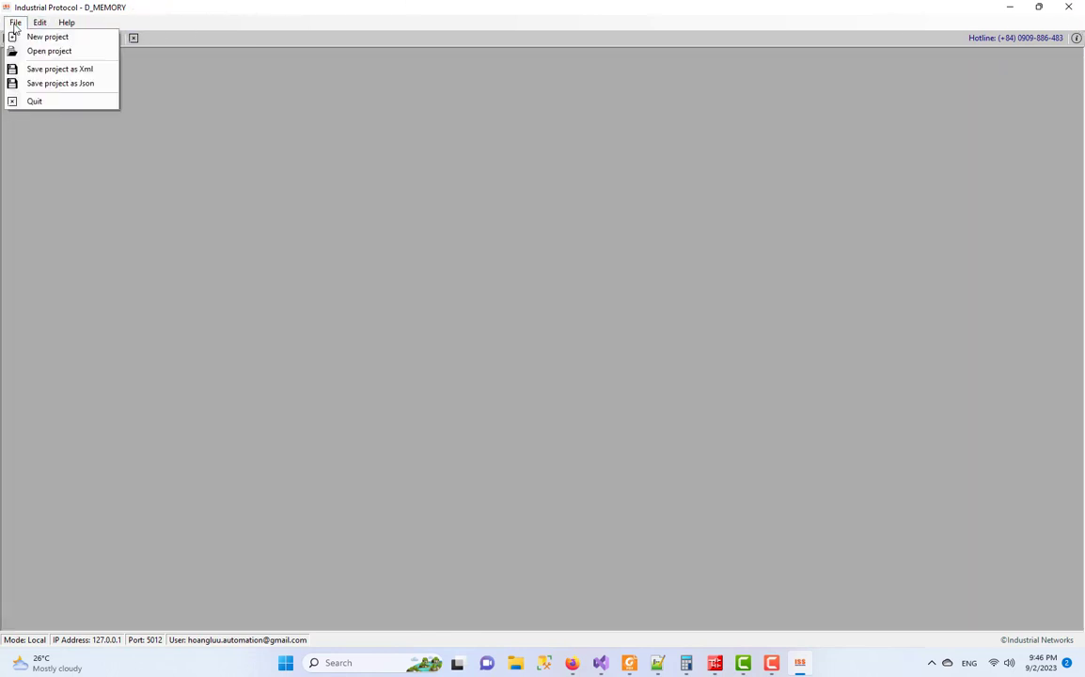
{"action": "left_click", "coordinate": [42, 37]}
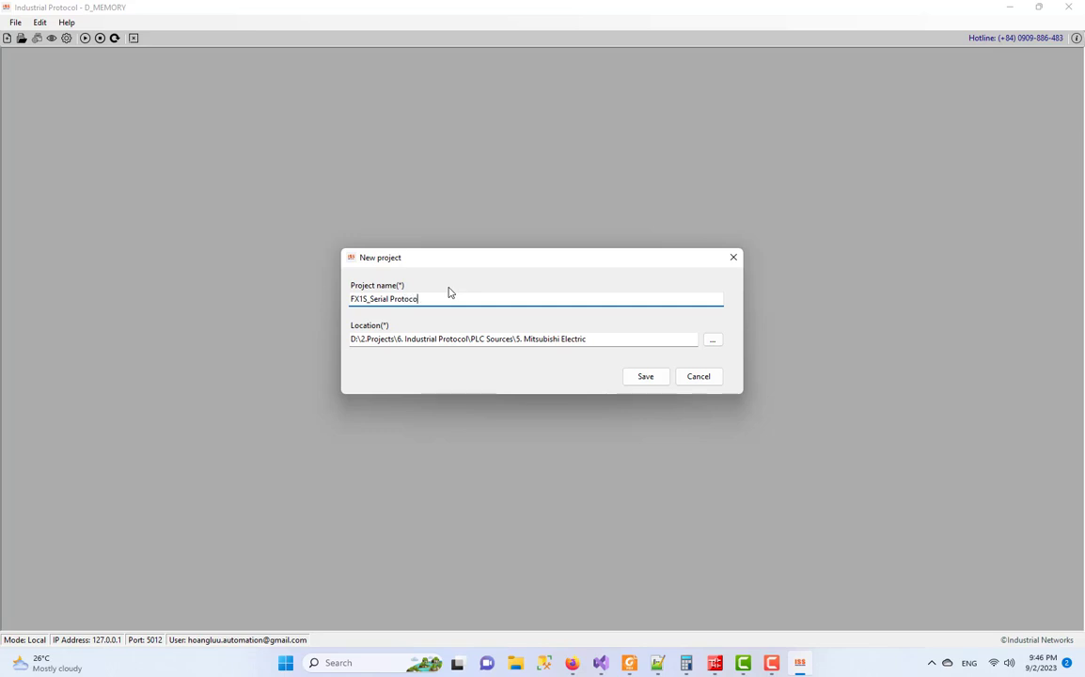
{"action": "left_click", "coordinate": [639, 376]}
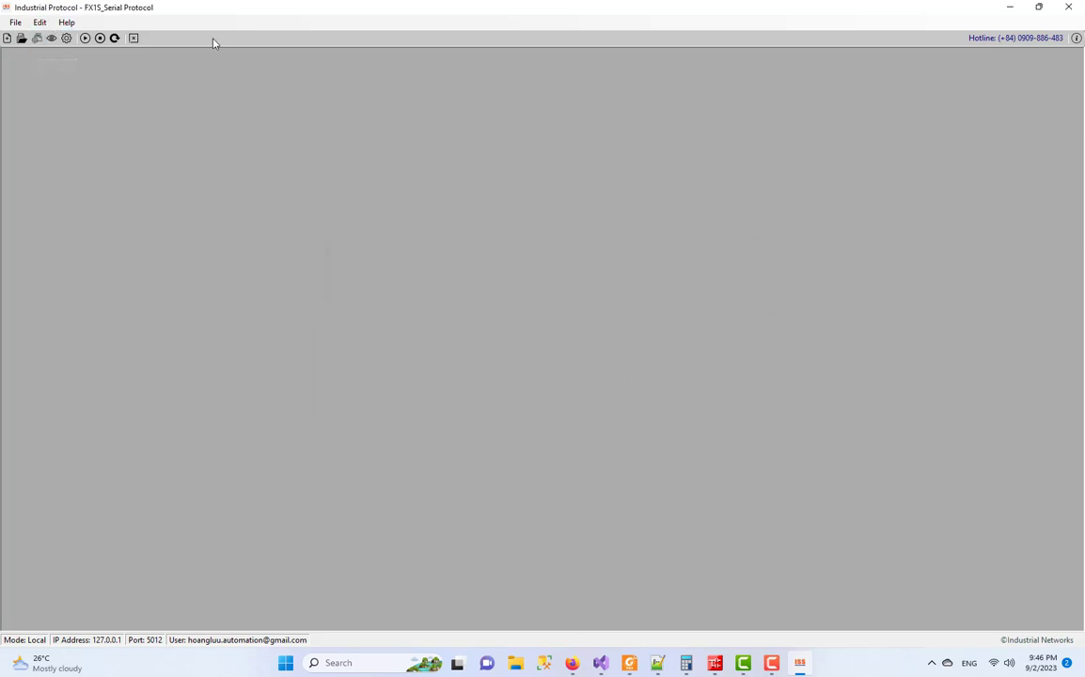
- Open the tag editor and start a new channel named CH1 with Mitsubishi Electric as manufacturer
{"action": "left_click", "coordinate": [37, 40]}
{"action": "left_click", "coordinate": [979, 73]}
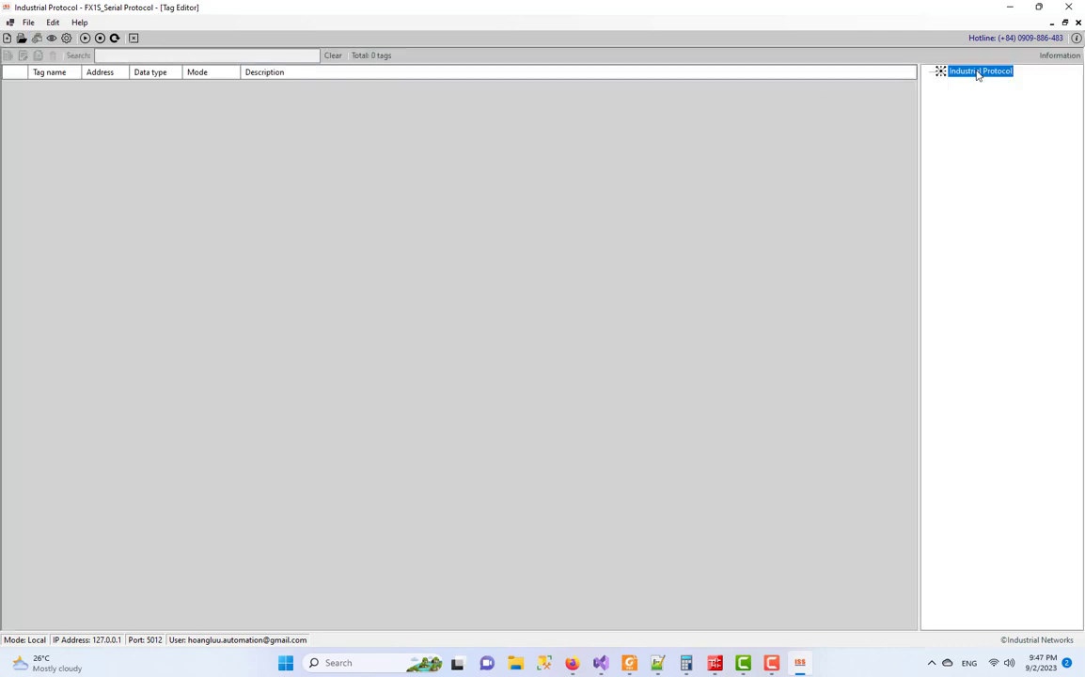
{"action": "right_click", "coordinate": [982, 73]}
{"action": "left_click", "coordinate": [987, 82]}
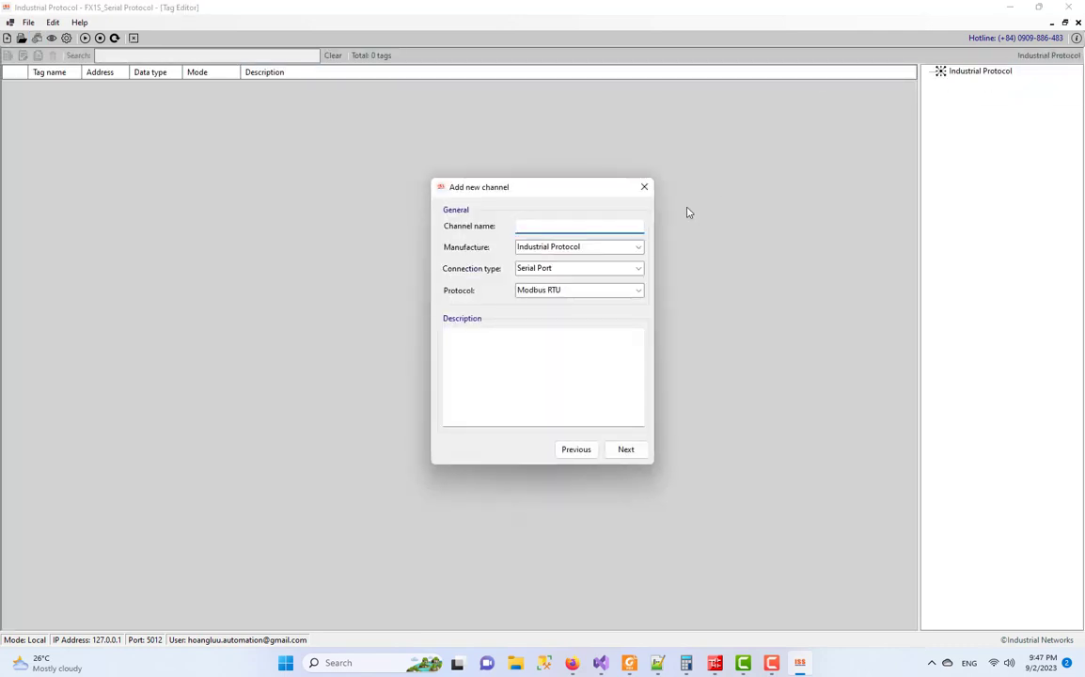
{"action": "type", "text": "CH1"}
{"action": "left_click", "coordinate": [638, 248]}
{"action": "left_click", "coordinate": [564, 279]}
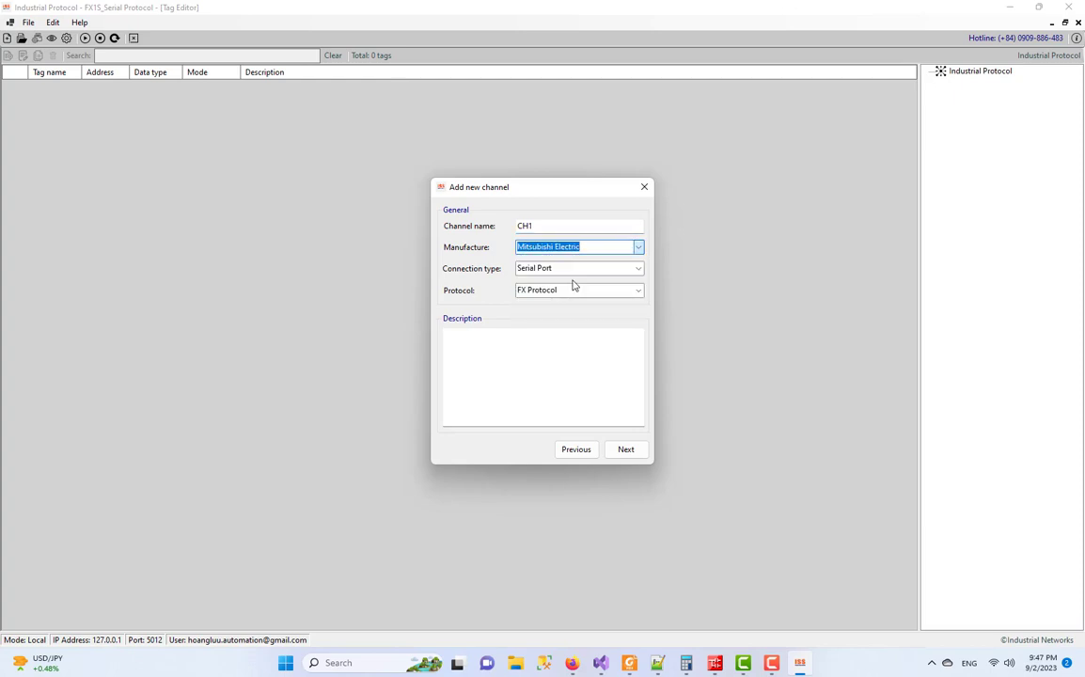
{"action": "left_click", "coordinate": [640, 294]}
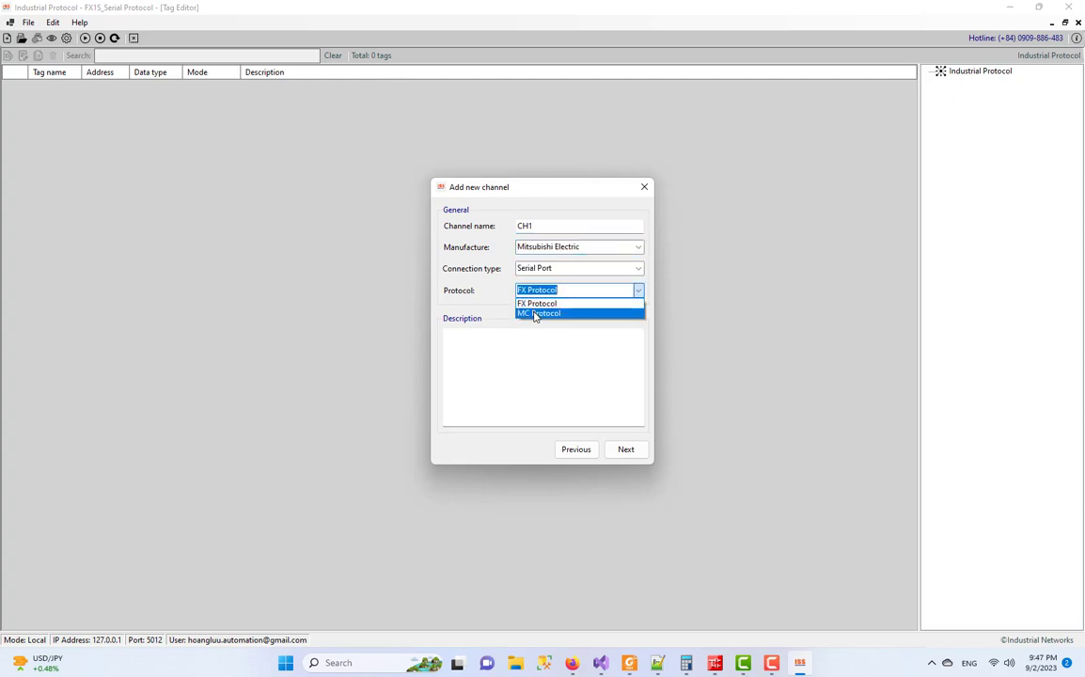
{"action": "left_click", "coordinate": [535, 313]}
{"action": "left_click", "coordinate": [636, 292]}
{"action": "left_click", "coordinate": [608, 311]}
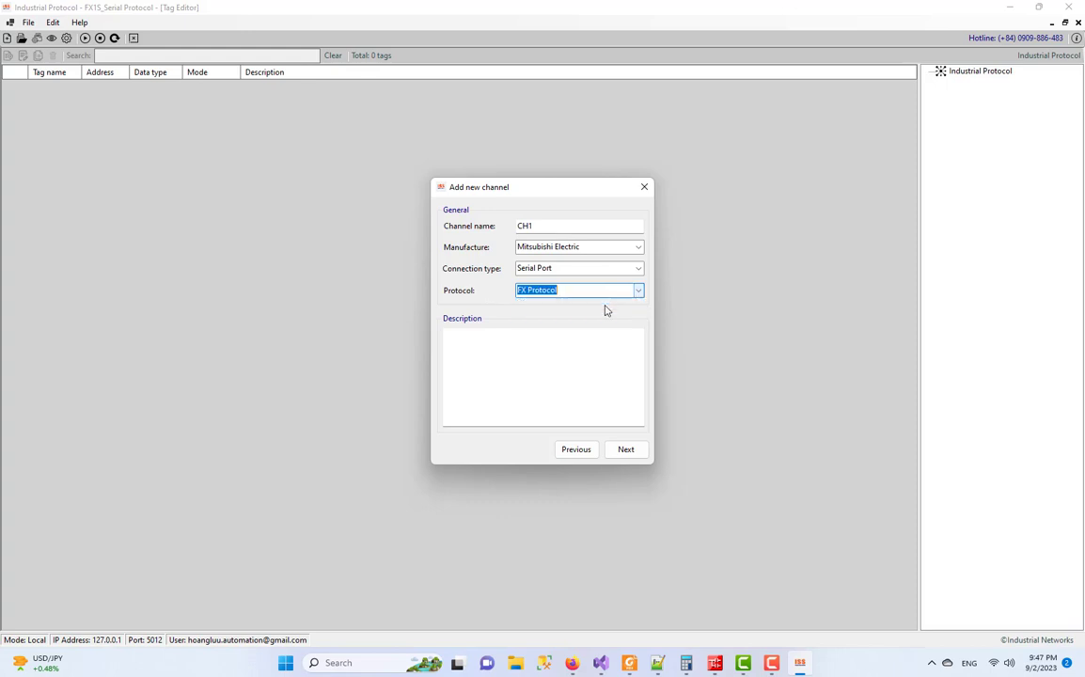
- Set the channel's serial port to COM8, 9600 baud, 7 data bits and Even parity, and save the channel
{"action": "left_click", "coordinate": [625, 450]}
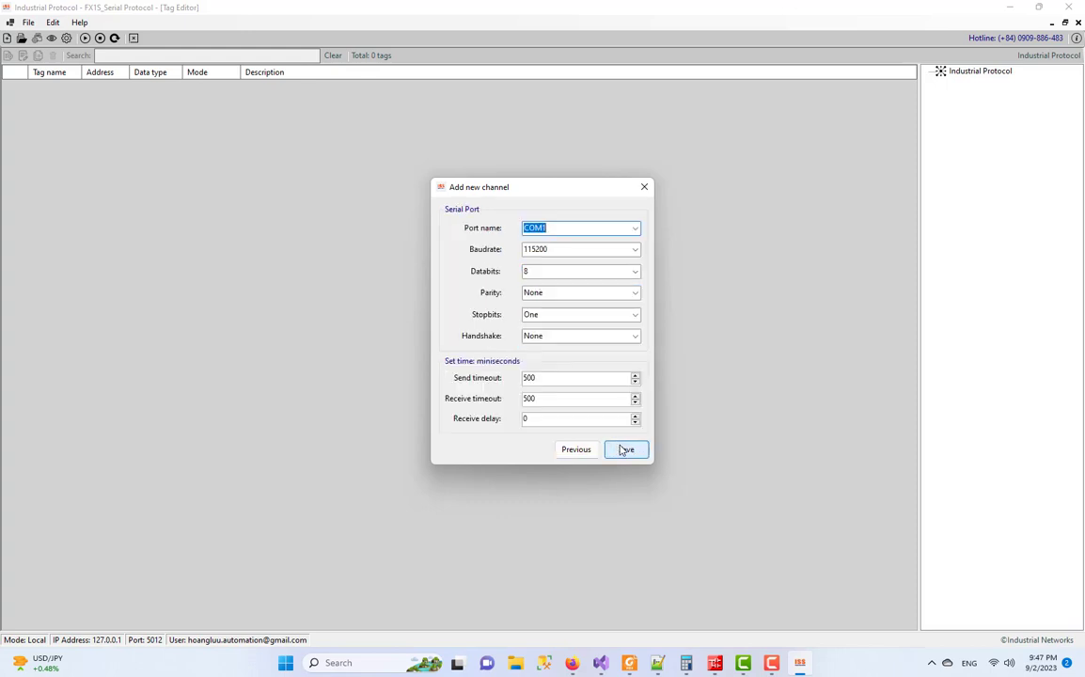
{"action": "left_click", "coordinate": [635, 229]}
{"action": "left_click", "coordinate": [561, 251]}
{"action": "left_click", "coordinate": [634, 249]}
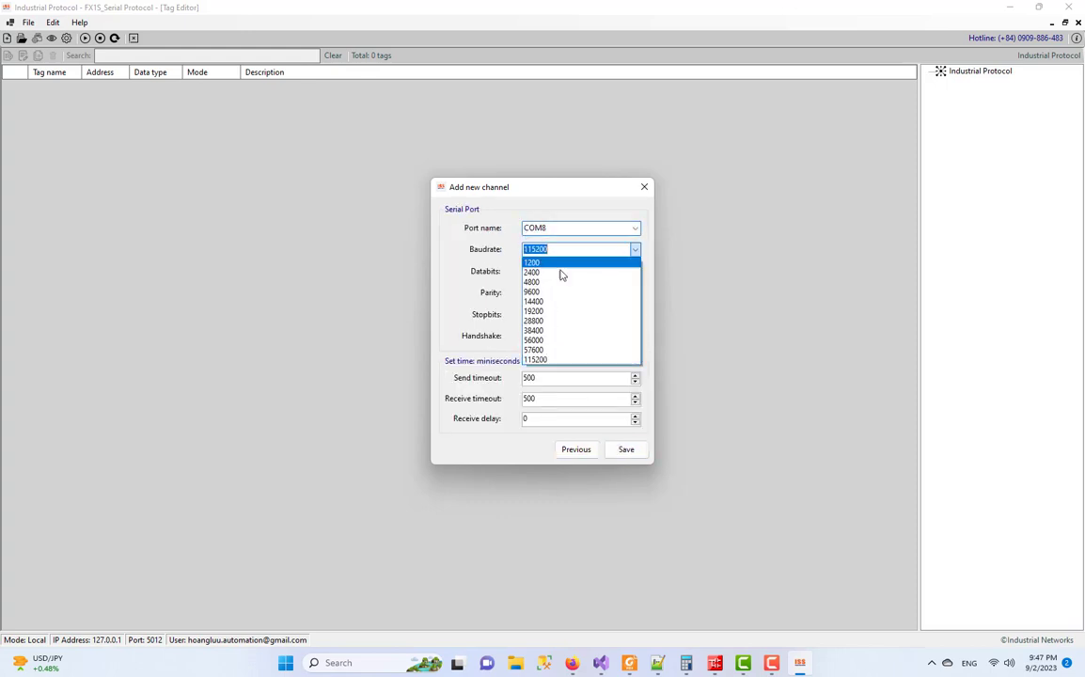
{"action": "left_click", "coordinate": [551, 293]}
{"action": "left_click", "coordinate": [635, 271]}
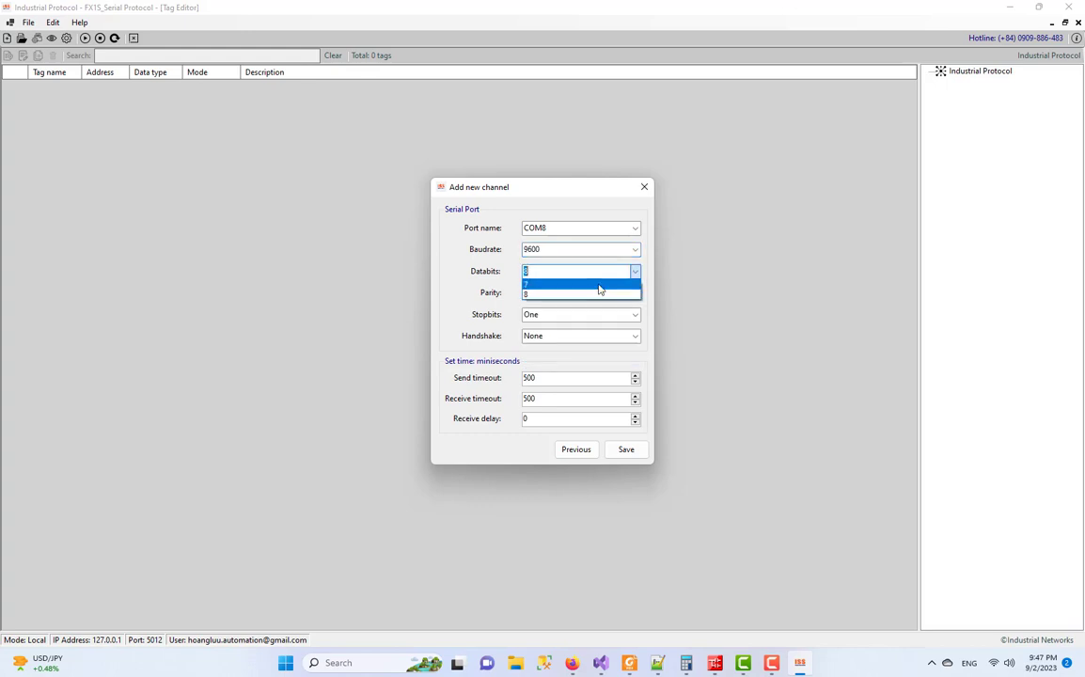
{"action": "left_click", "coordinate": [601, 290]}
{"action": "left_click", "coordinate": [638, 294]}
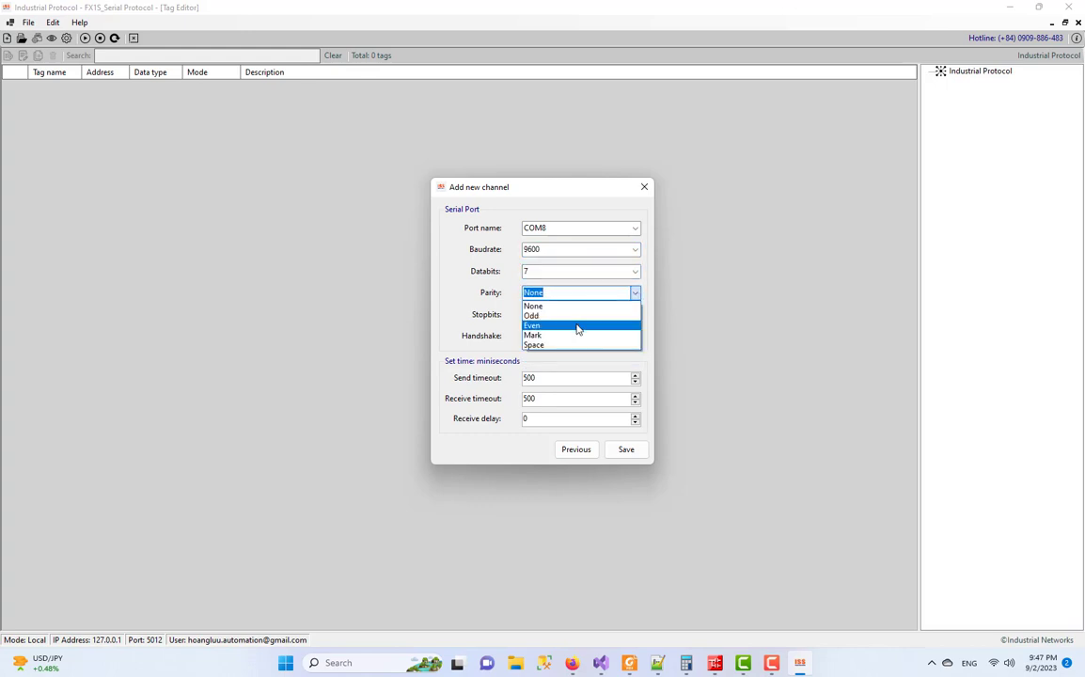
{"action": "left_click", "coordinate": [576, 327]}
{"action": "left_click", "coordinate": [625, 452]}
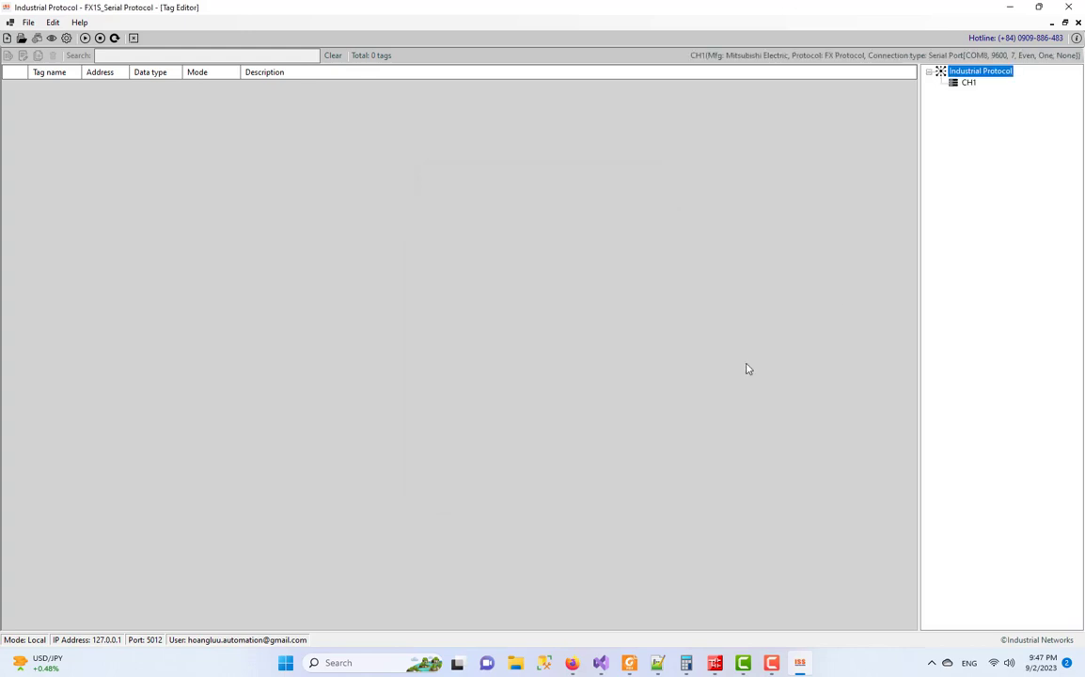
- Add a device named FX1S to channel CH1 with station number 0 and auto reconnect enabled, and save it
{"action": "left_click", "coordinate": [967, 84]}
{"action": "right_click", "coordinate": [967, 86]}
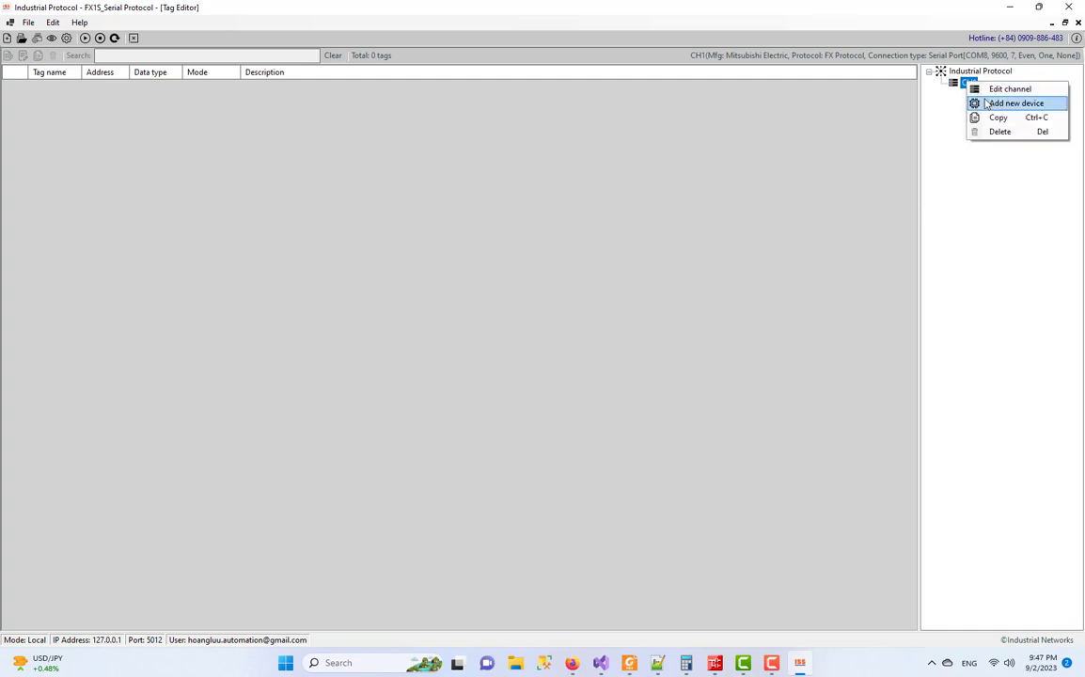
{"action": "left_click", "coordinate": [982, 101]}
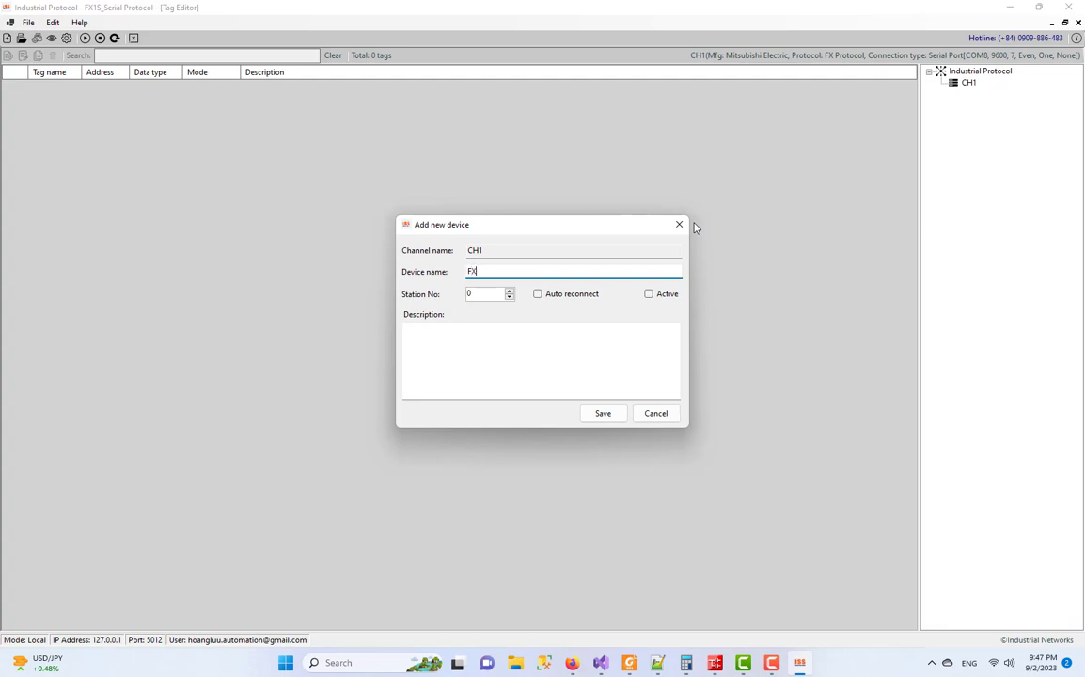
{"action": "left_click", "coordinate": [569, 295]}
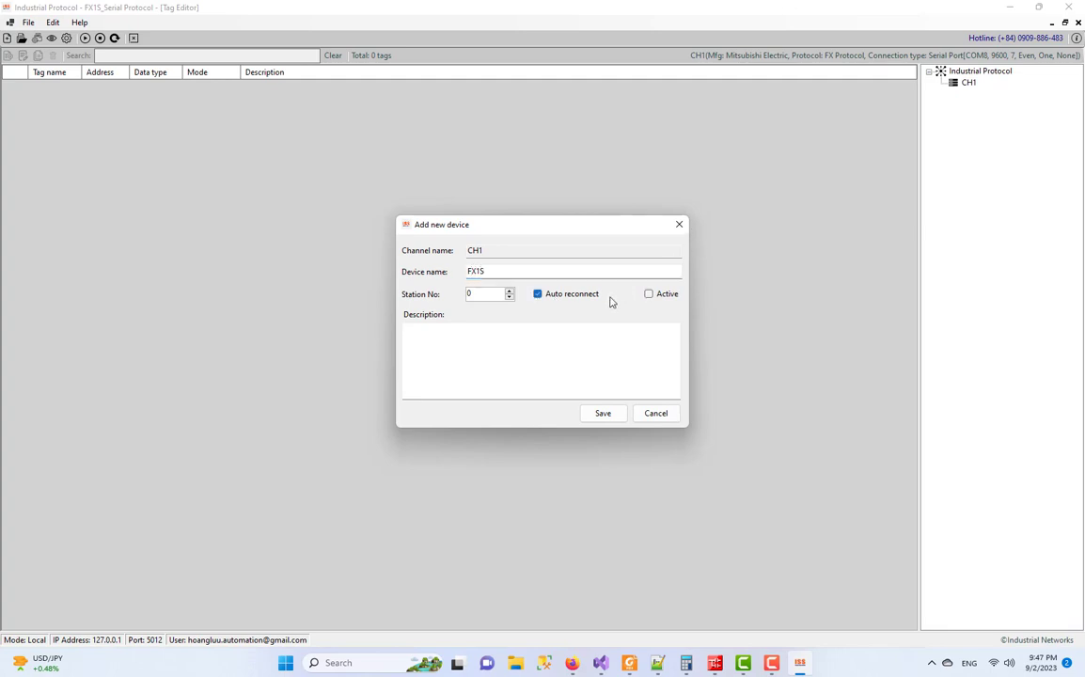
{"action": "left_click", "coordinate": [607, 414]}
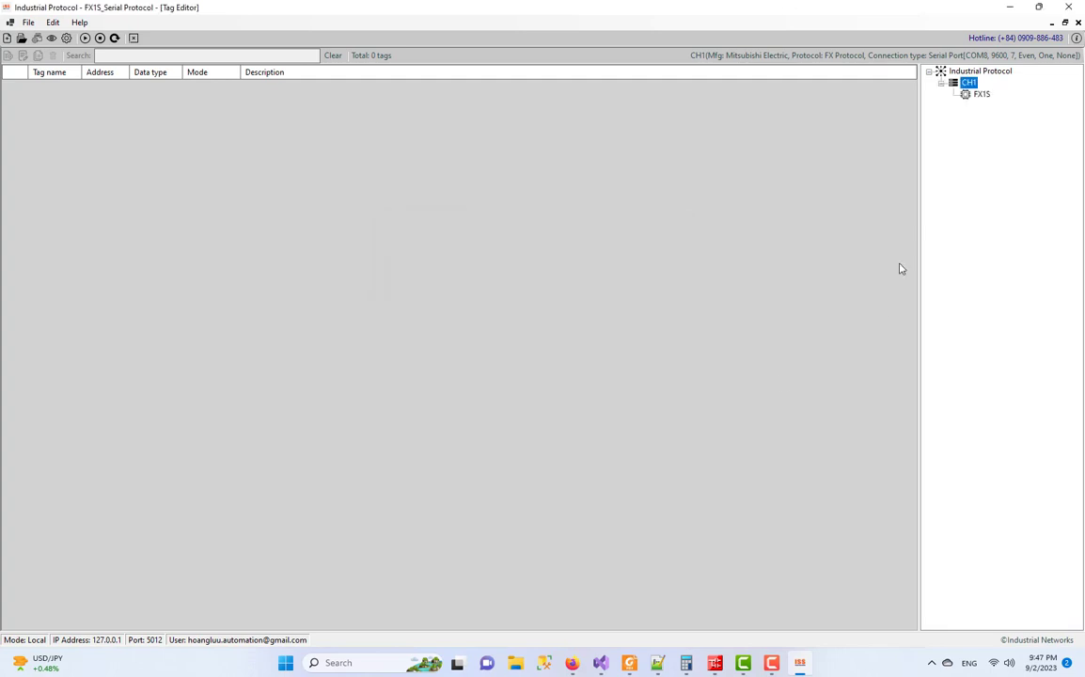
- Add a group named DATA to the FX1S device and save it
{"action": "left_click", "coordinate": [978, 95]}
{"action": "right_click", "coordinate": [978, 96]}
{"action": "left_click", "coordinate": [987, 115]}
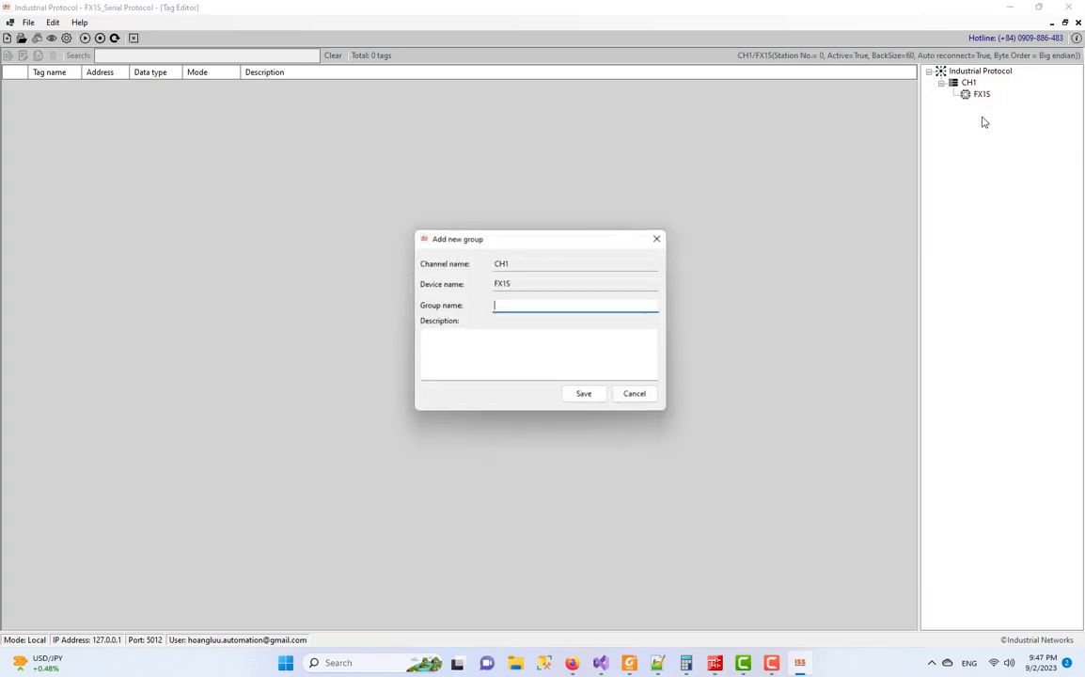
{"action": "type", "text": "DATA"}
{"action": "left_click", "coordinate": [582, 399]}
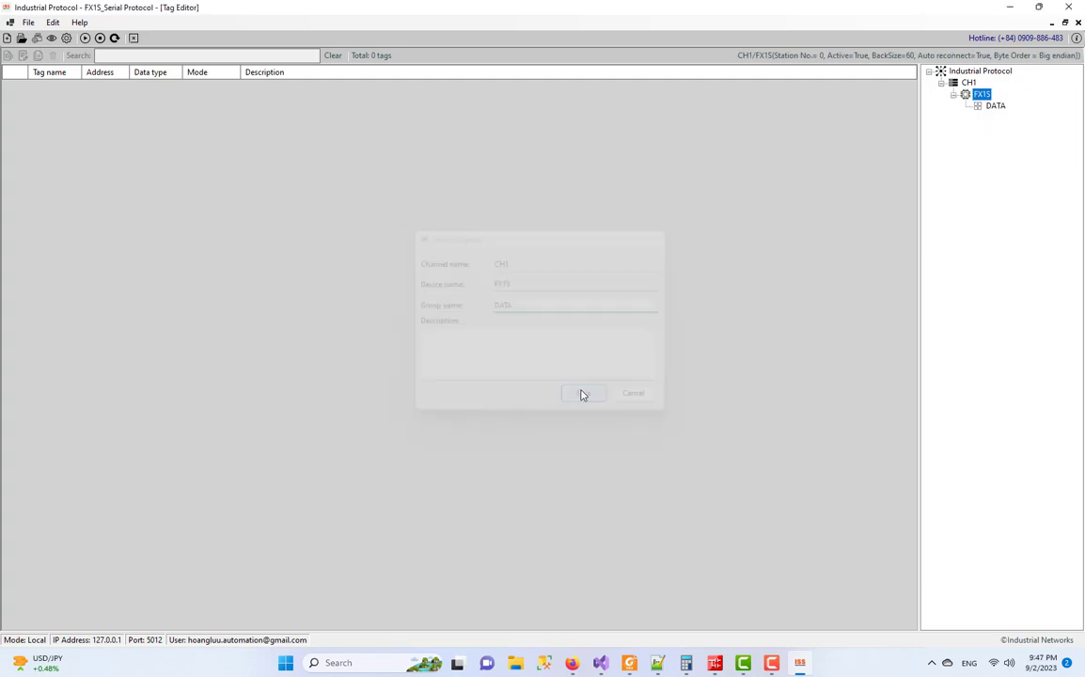
- Select the DATA group and restore the tag editor to a smaller window over the GX Works2 ladder program
{"action": "left_click", "coordinate": [994, 108]}
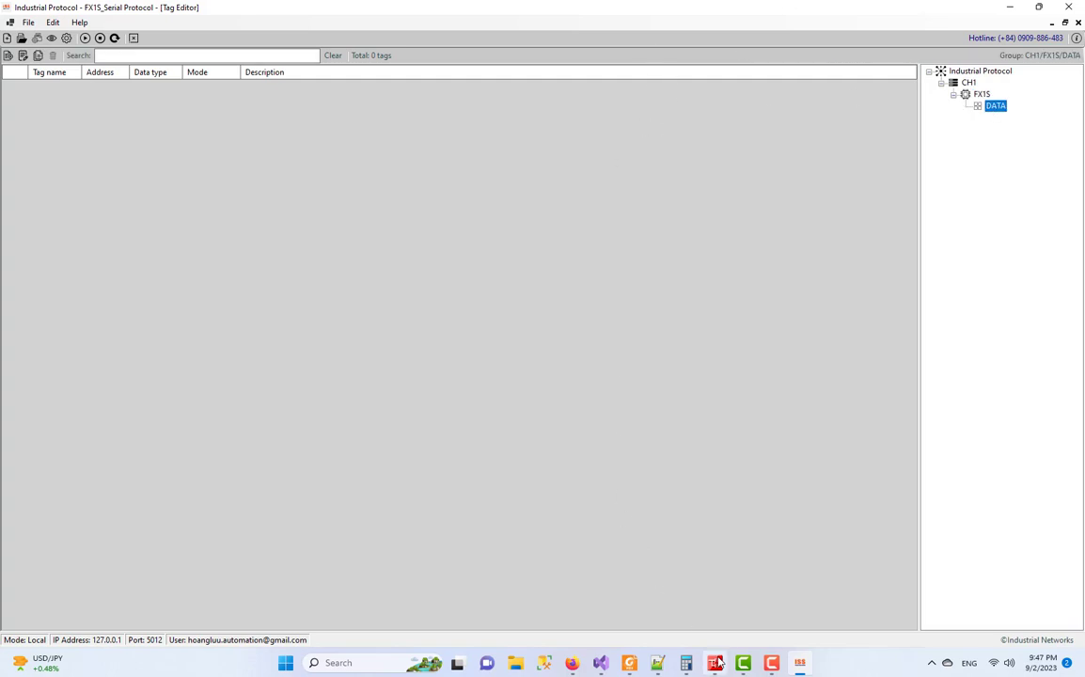
{"action": "key", "text": "alt+Tab"}
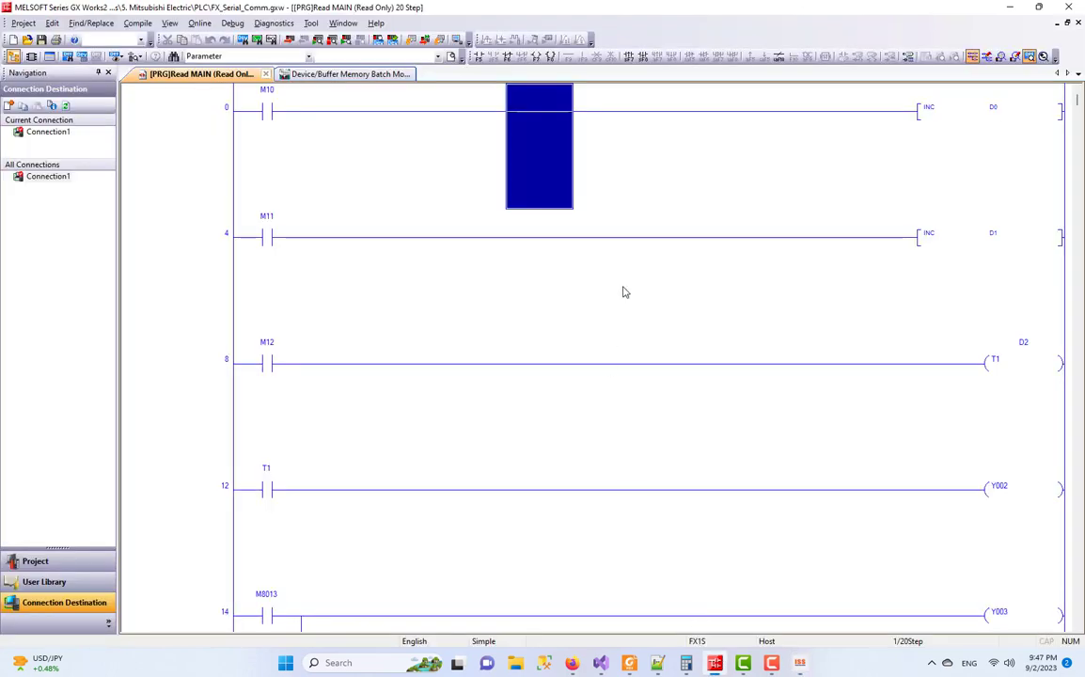
{"action": "key", "text": "alt+Tab"}
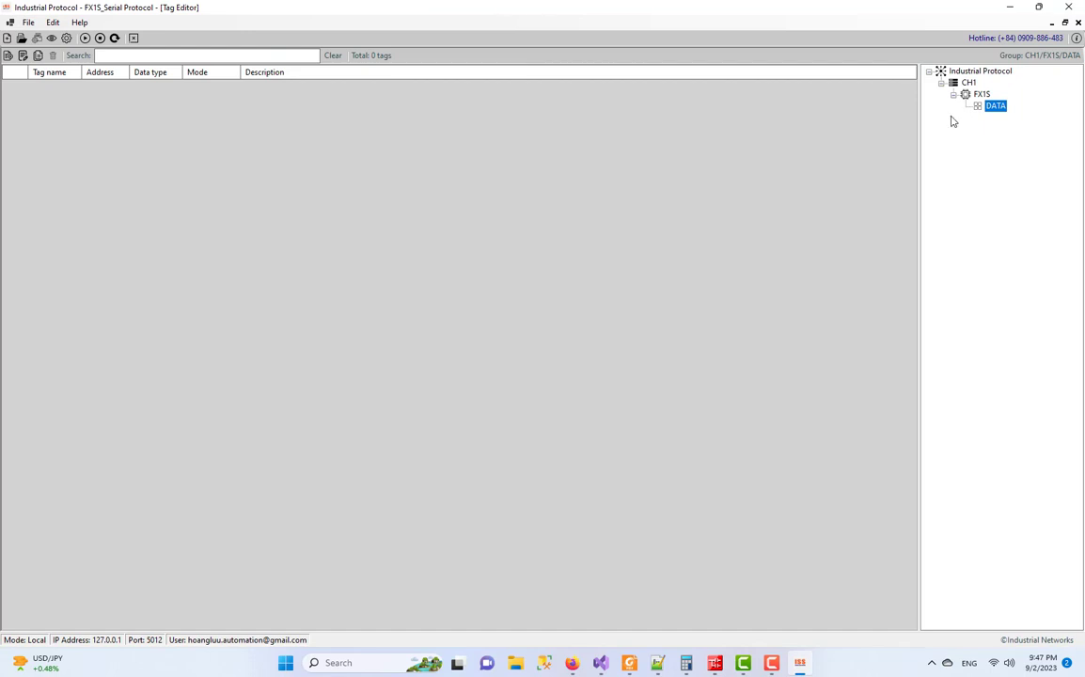
{"action": "left_click_drag", "start_coordinate": [921, 9], "coordinate": [702, 234]}
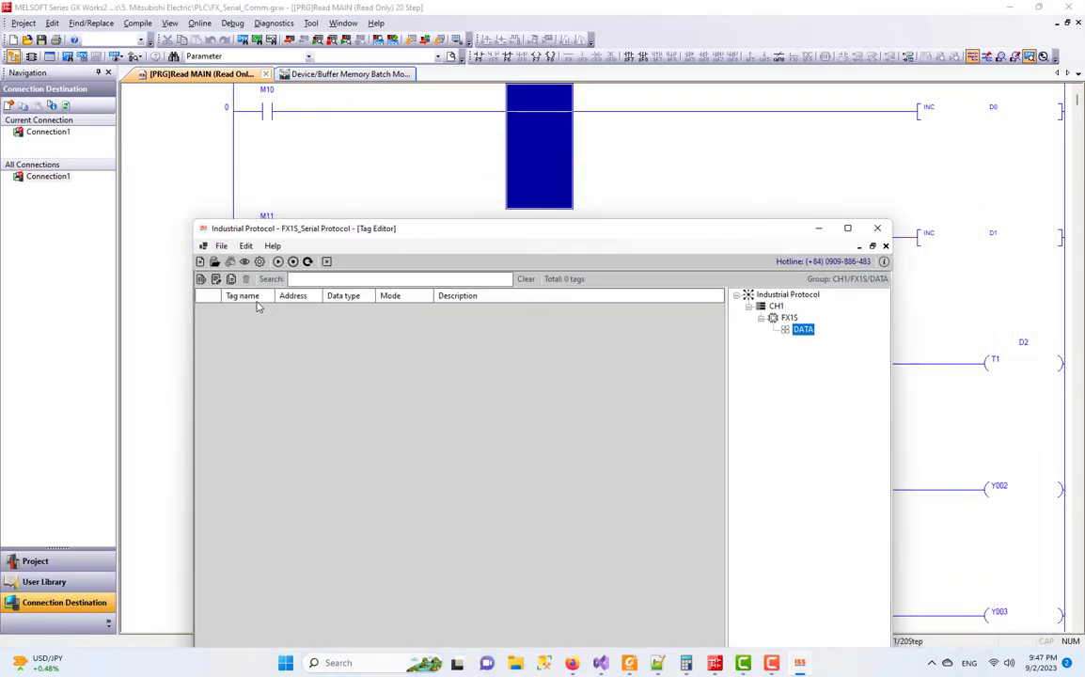
- Add a BOOL tag named M10 with address M10 to the DATA group, keeping the new-tag dialog open
{"action": "left_click", "coordinate": [201, 279]}
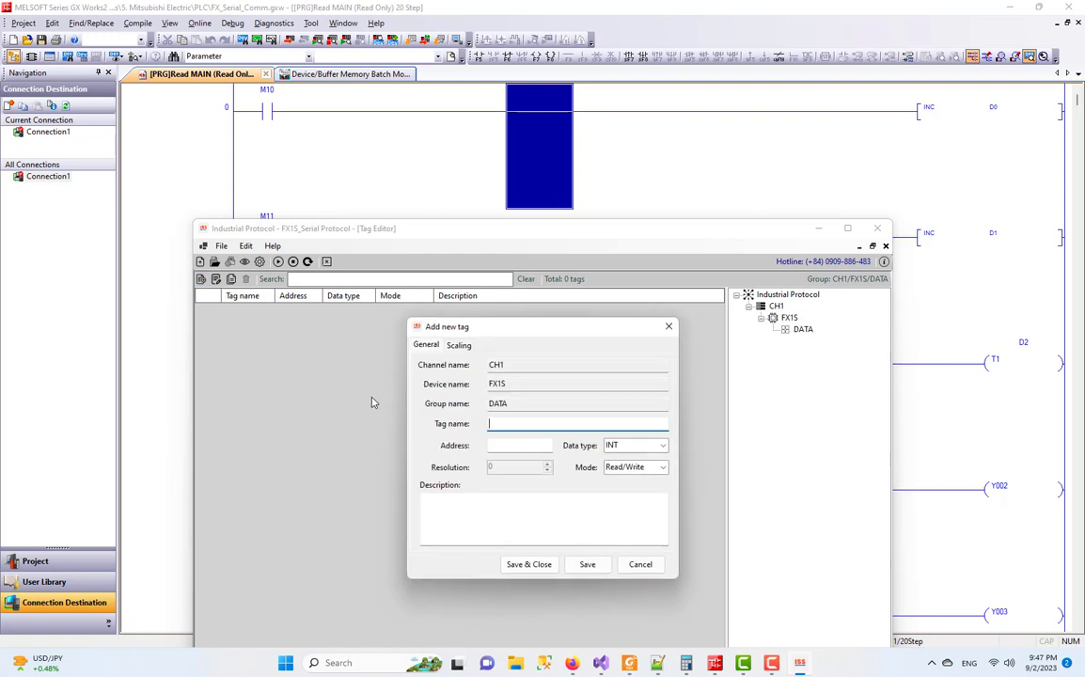
{"action": "double_click", "coordinate": [518, 423]}
{"action": "key", "text": "ctrl+c"}
{"action": "left_click", "coordinate": [507, 446]}
{"action": "key", "text": "ctrl+v"}
{"action": "left_click", "coordinate": [643, 446]}
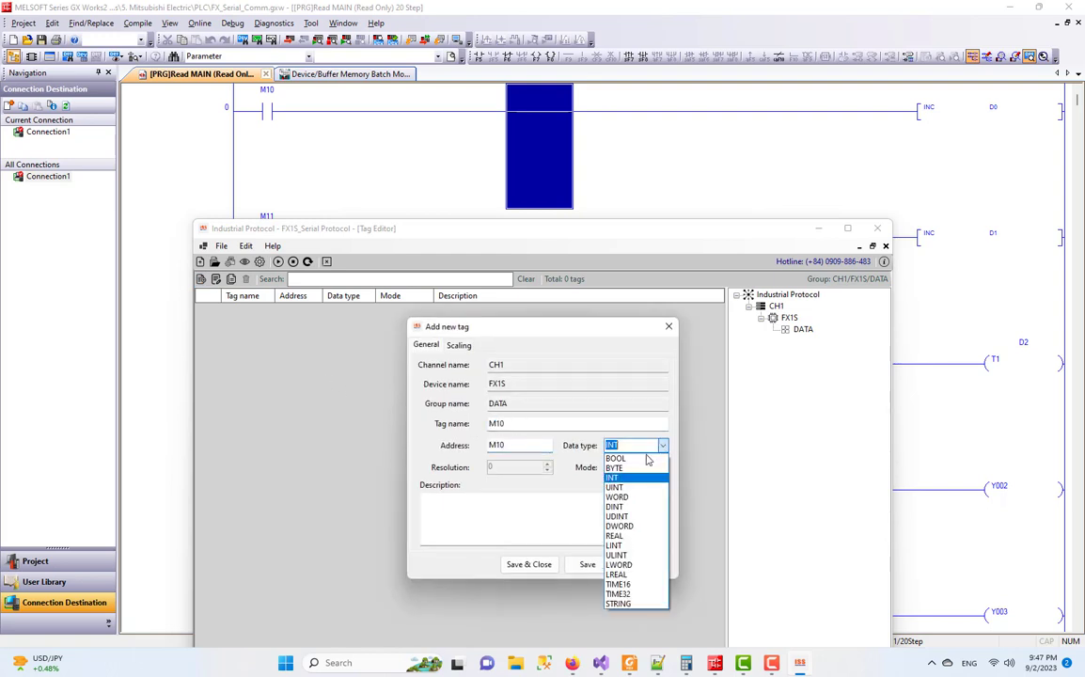
{"action": "left_click", "coordinate": [647, 458]}
{"action": "left_click", "coordinate": [590, 565]}
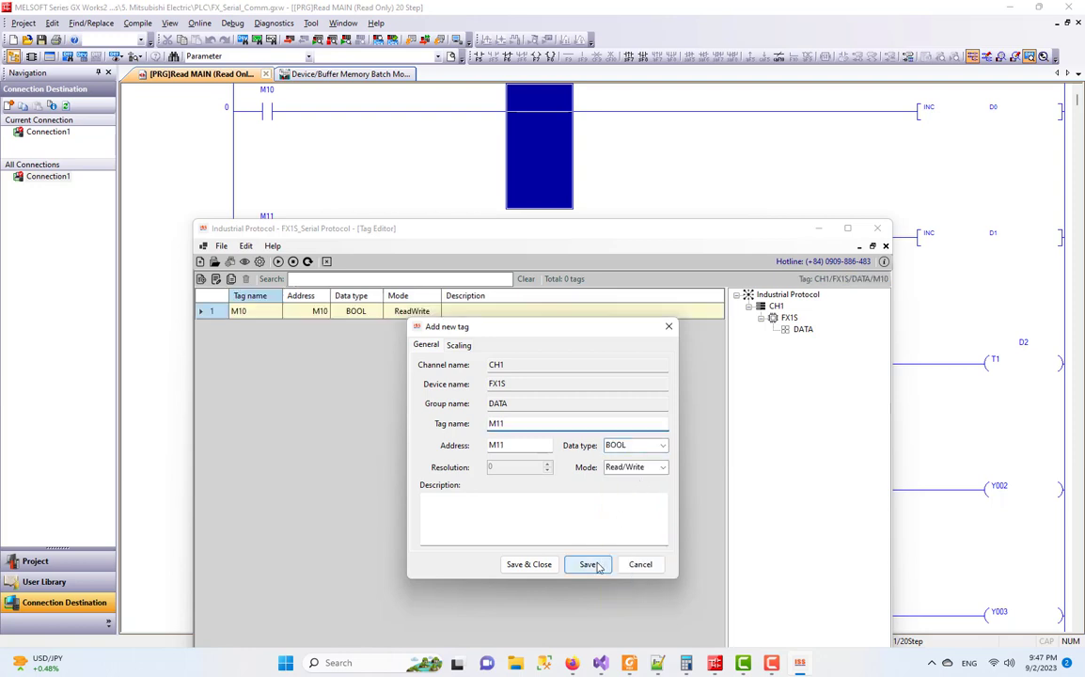
- Save the consecutive BOOL tags M11 through M15 with matching addresses
{"action": "left_click", "coordinate": [590, 565]}
{"action": "left_click", "coordinate": [591, 565]}
{"action": "left_click", "coordinate": [591, 565]}
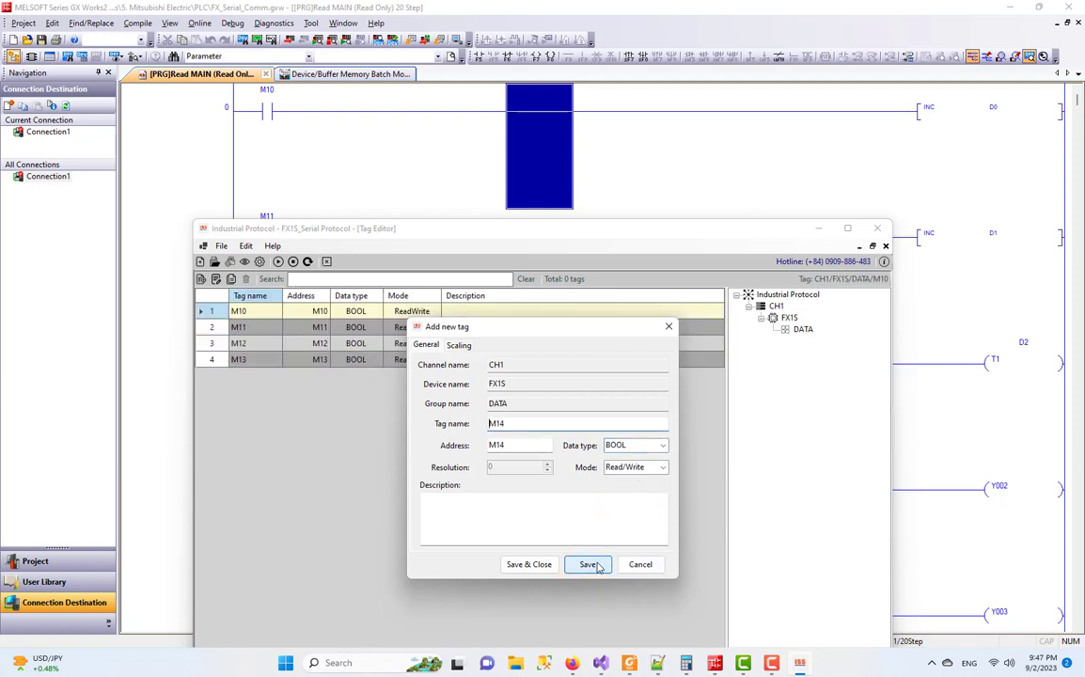
{"action": "left_click", "coordinate": [590, 565]}
{"action": "left_click", "coordinate": [590, 565]}
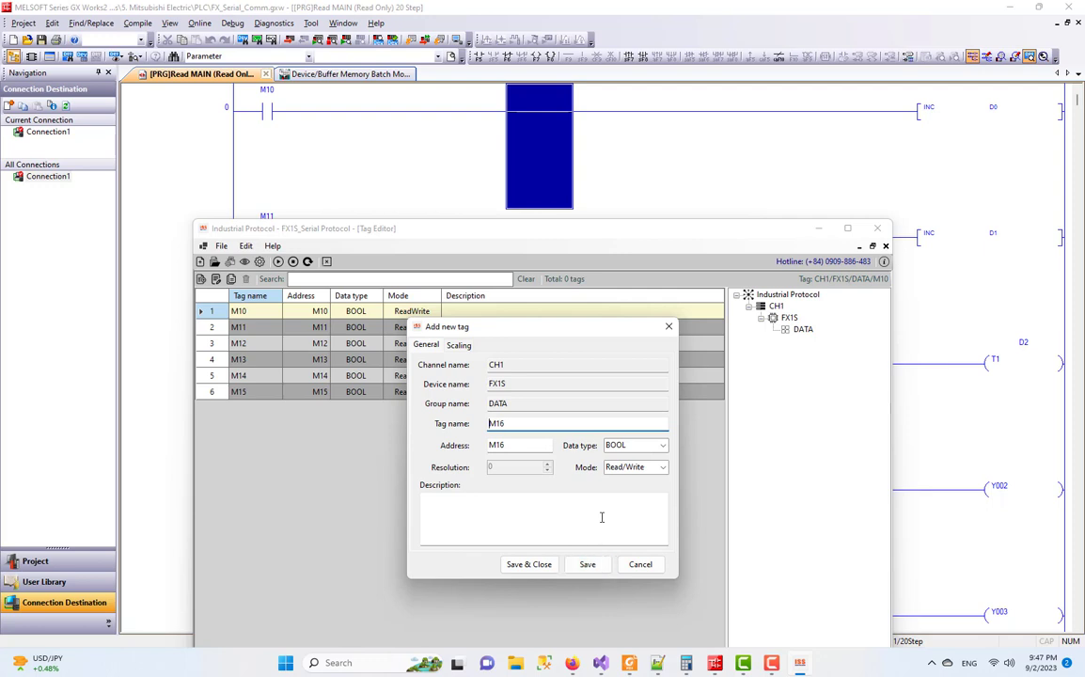
- Switch to GX Works2 to examine how M12 and T1 are used in the ladder program, and return to Industrial Protocol
{"action": "left_click_drag", "start_coordinate": [528, 431], "coordinate": [417, 414]}
{"action": "left_click", "coordinate": [714, 168]}
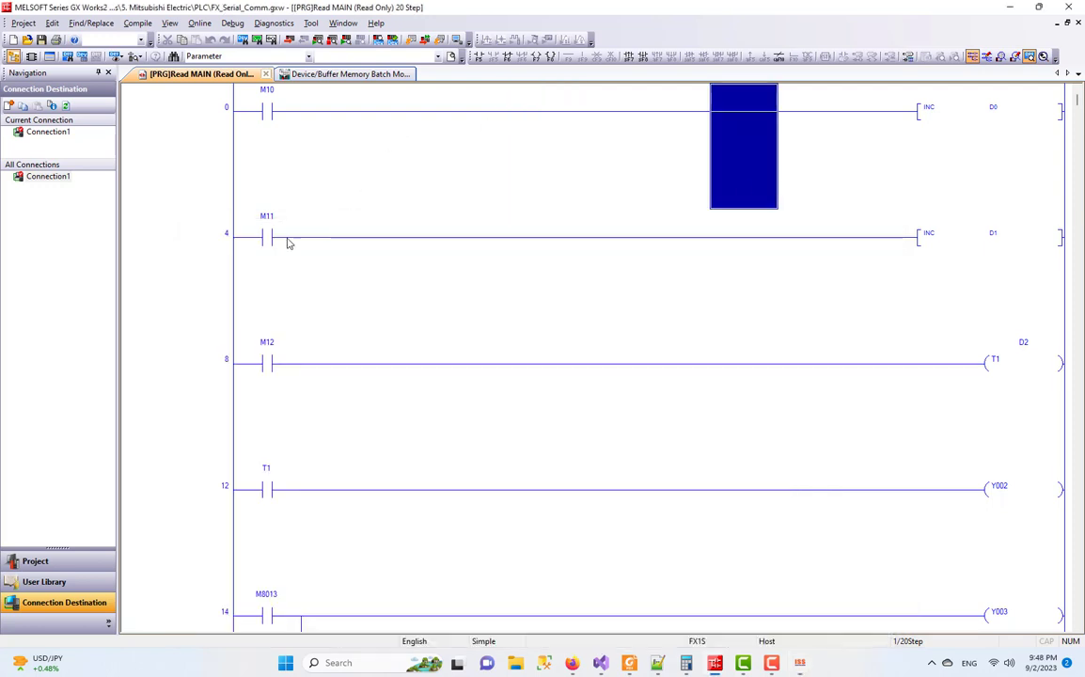
{"action": "scroll", "coordinate": [279, 423], "scroll_direction": "down", "scroll_amount": 3}
{"action": "scroll", "coordinate": [290, 380], "scroll_direction": "up", "scroll_amount": 3}
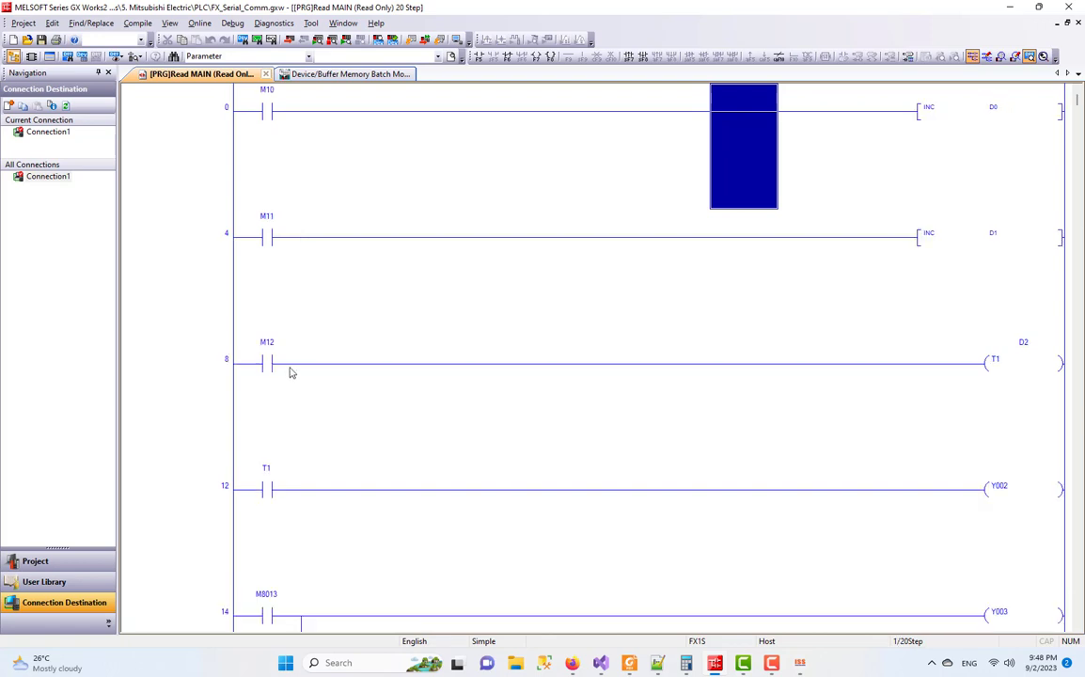
{"action": "left_click", "coordinate": [271, 493]}
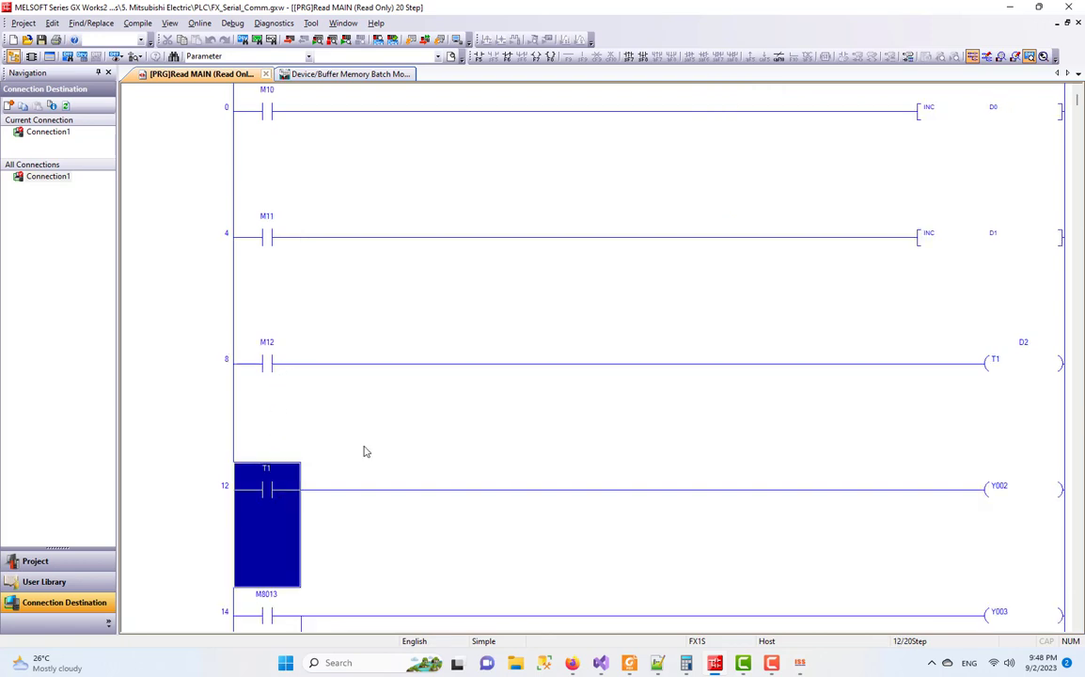
{"action": "left_click", "coordinate": [267, 367]}
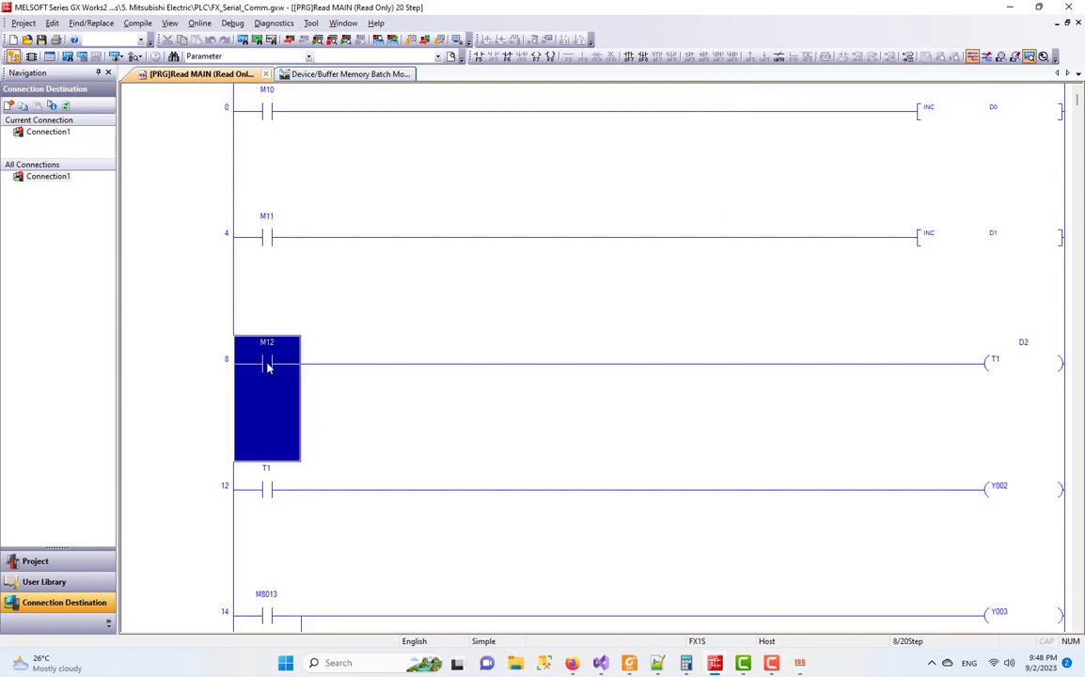
{"action": "left_click", "coordinate": [272, 487]}
{"action": "left_click", "coordinate": [292, 359]}
{"action": "left_click", "coordinate": [798, 664]}
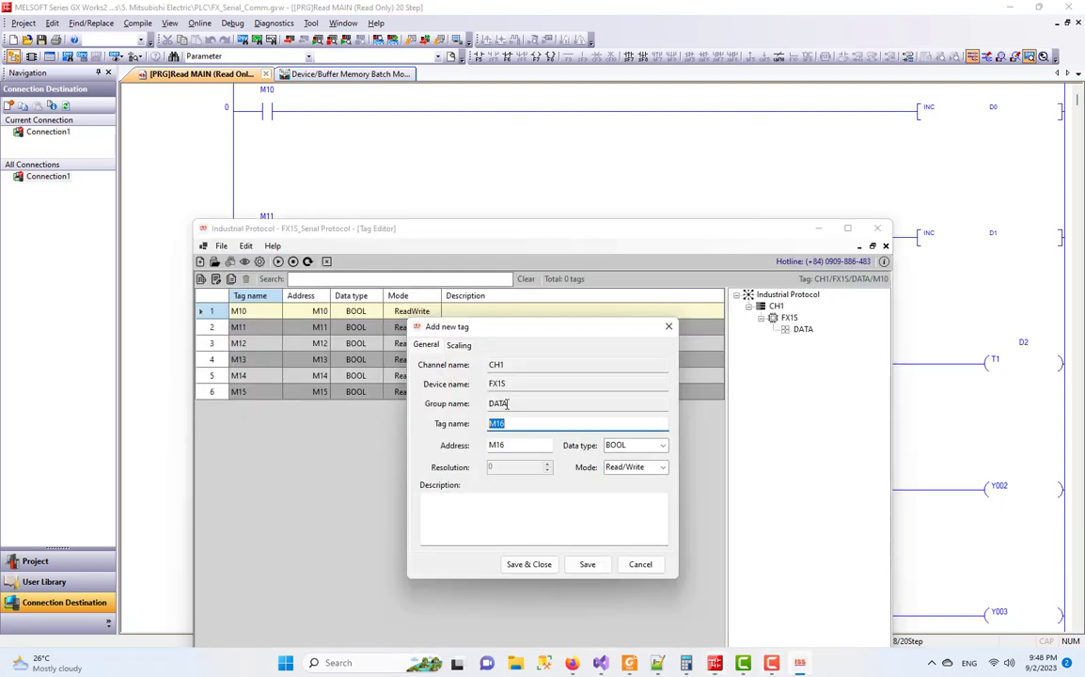
- Close the new-tag dialog without adding M16, and rename the M12 tag as StartT1
{"action": "left_click", "coordinate": [669, 326]}
{"action": "double_click", "coordinate": [300, 343]}
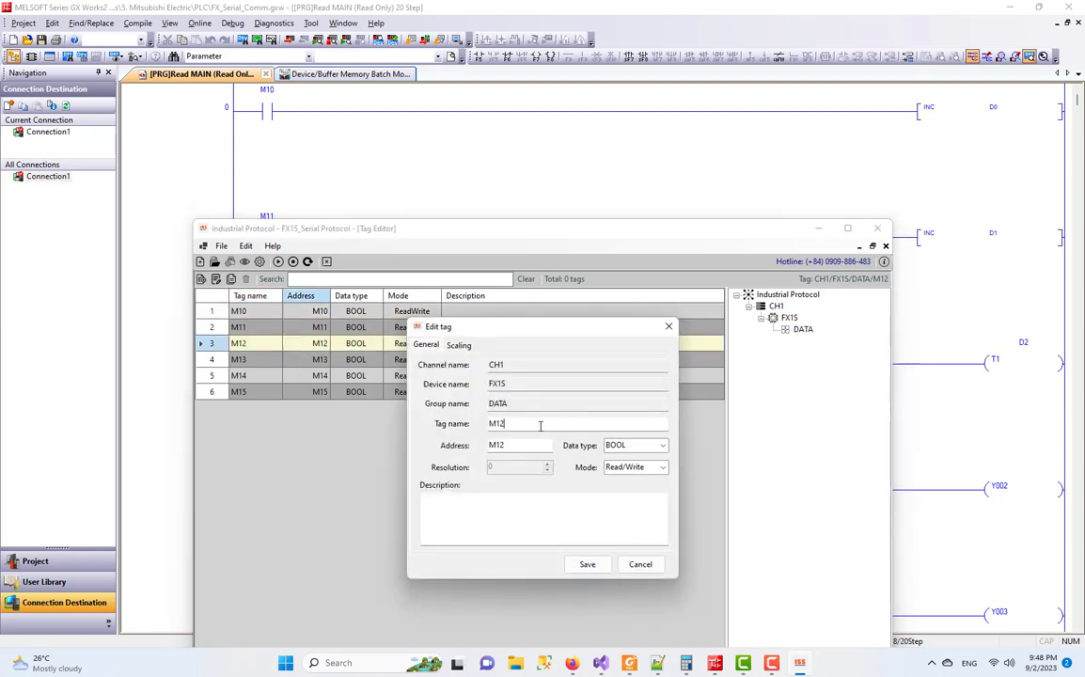
{"action": "left_click_drag", "start_coordinate": [605, 425], "coordinate": [394, 418]}
{"action": "type", "text": "StartT1"}
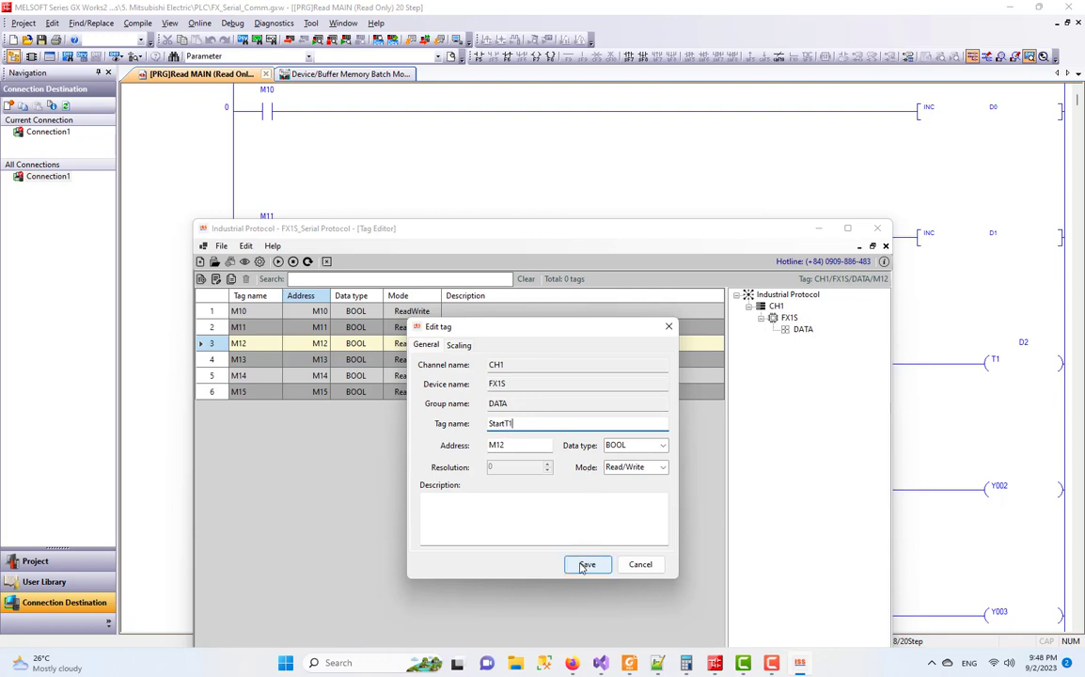
{"action": "left_click", "coordinate": [583, 564]}
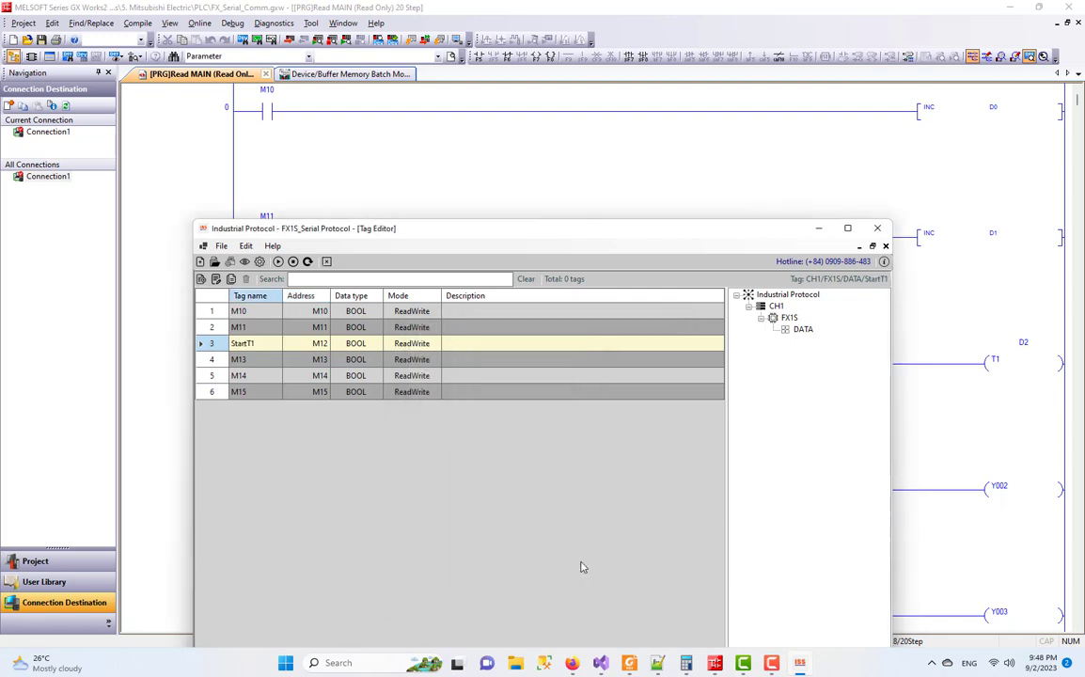
- Check the T1 timer rung in GX Works2, and in Industrial Protocol rename the M13 tag as T1_PresetValue with address D2
{"action": "left_click", "coordinate": [949, 176]}
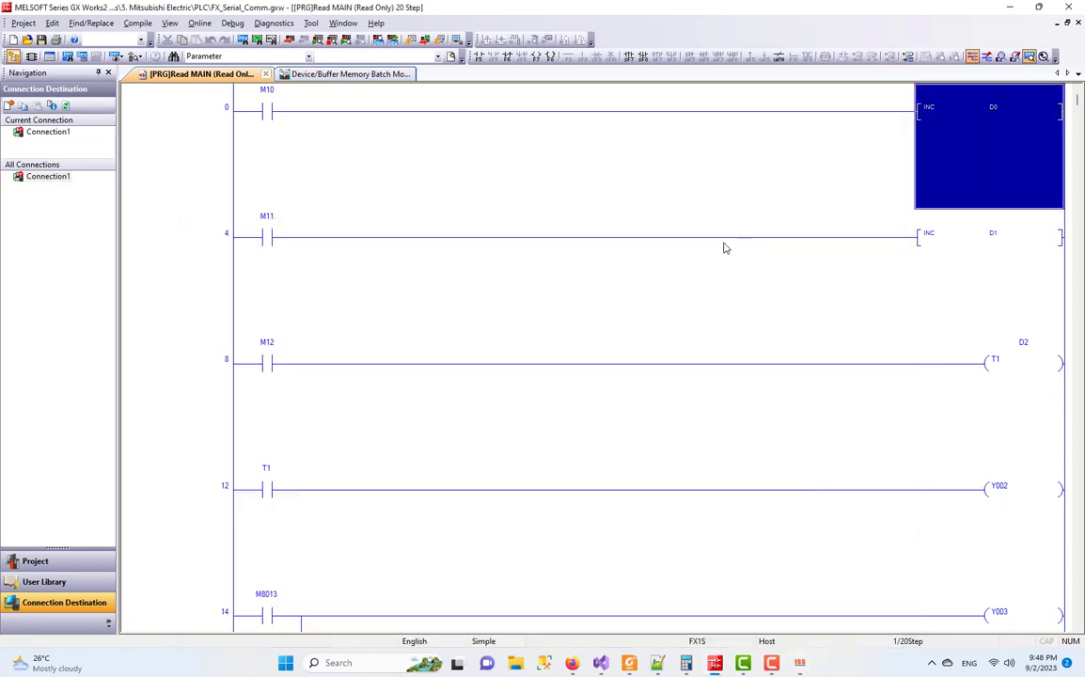
{"action": "left_click", "coordinate": [530, 373]}
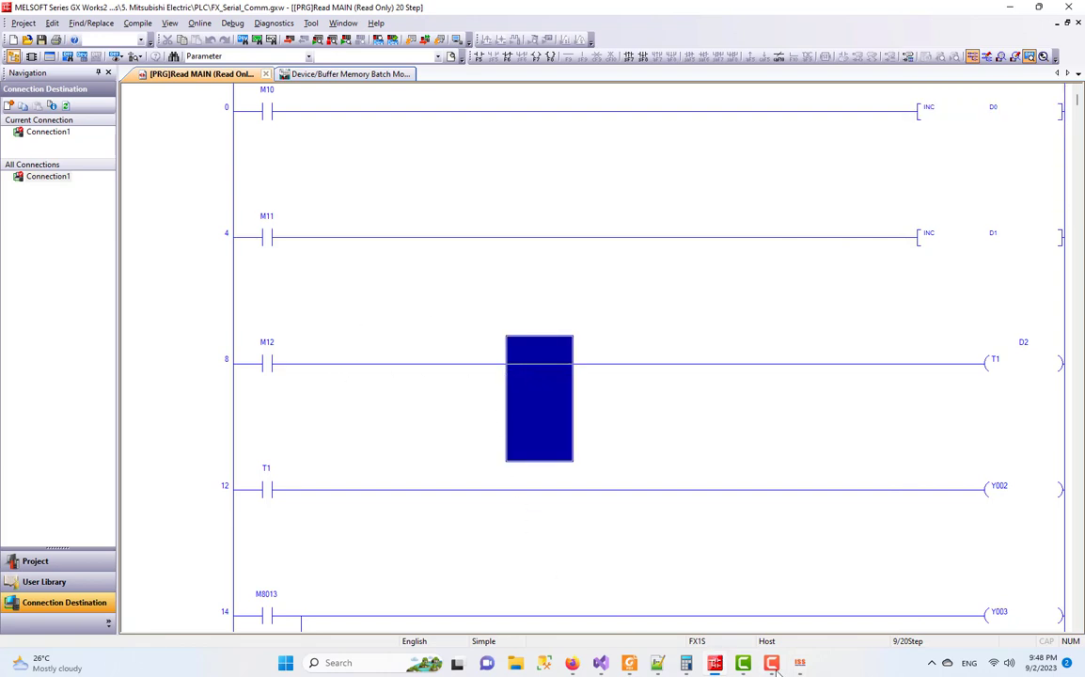
{"action": "left_click", "coordinate": [724, 602]}
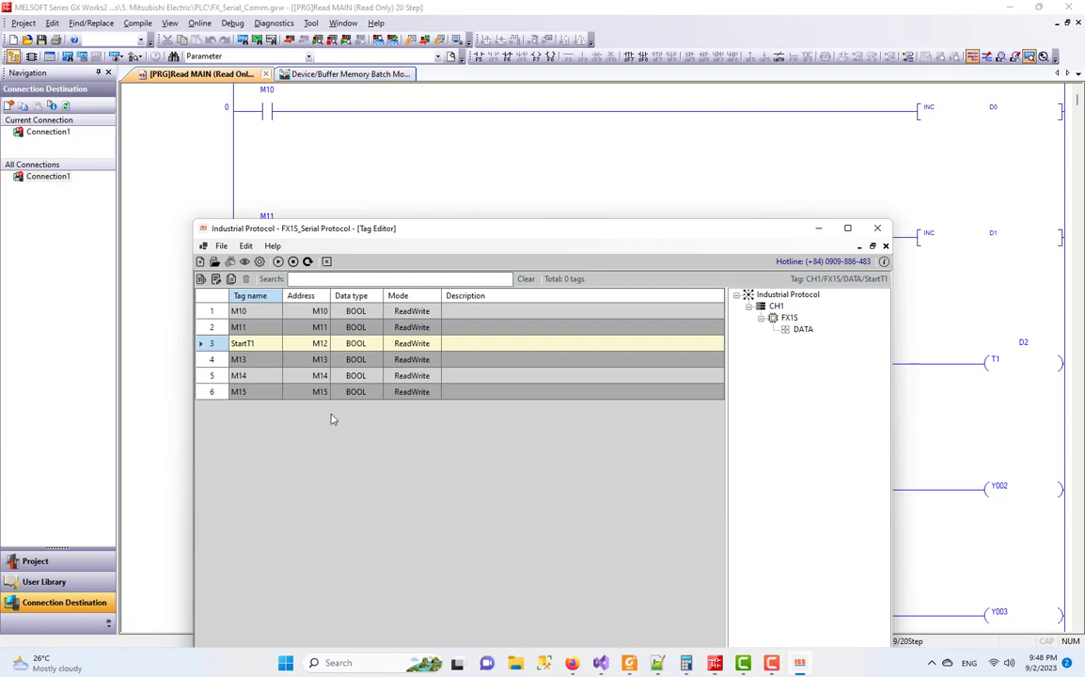
{"action": "left_click", "coordinate": [302, 391]}
{"action": "double_click", "coordinate": [303, 359]}
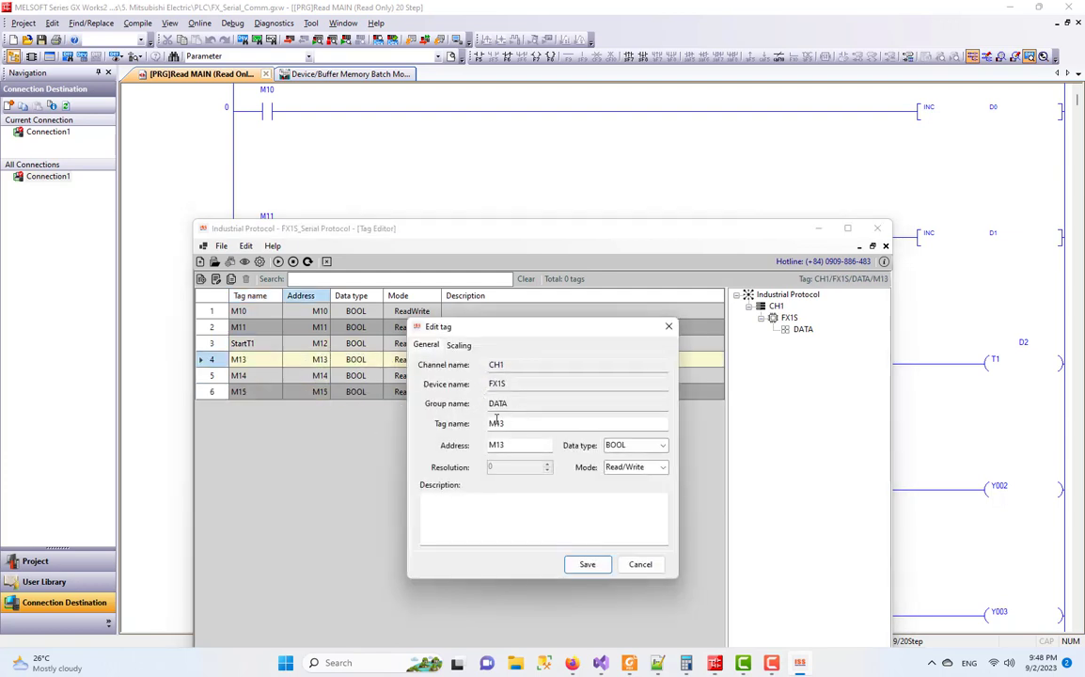
{"action": "left_click_drag", "start_coordinate": [508, 423], "coordinate": [438, 424]}
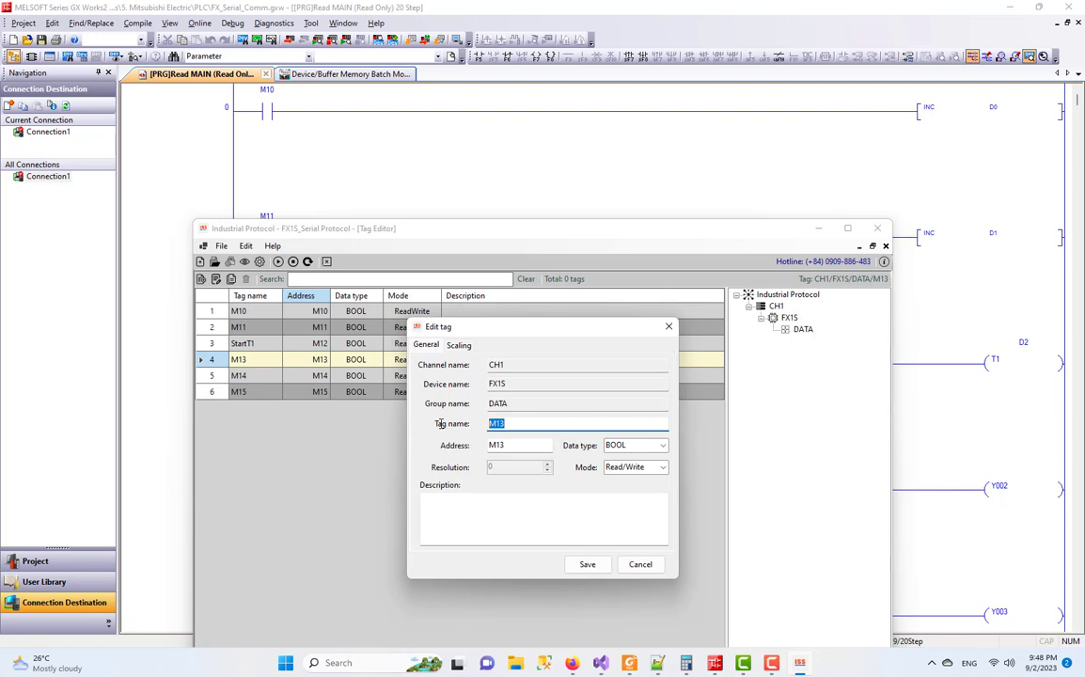
{"action": "type", "text": "T1_PresetValue"}
{"action": "left_click_drag", "start_coordinate": [544, 447], "coordinate": [485, 446]}
{"action": "type", "text": "D2"}
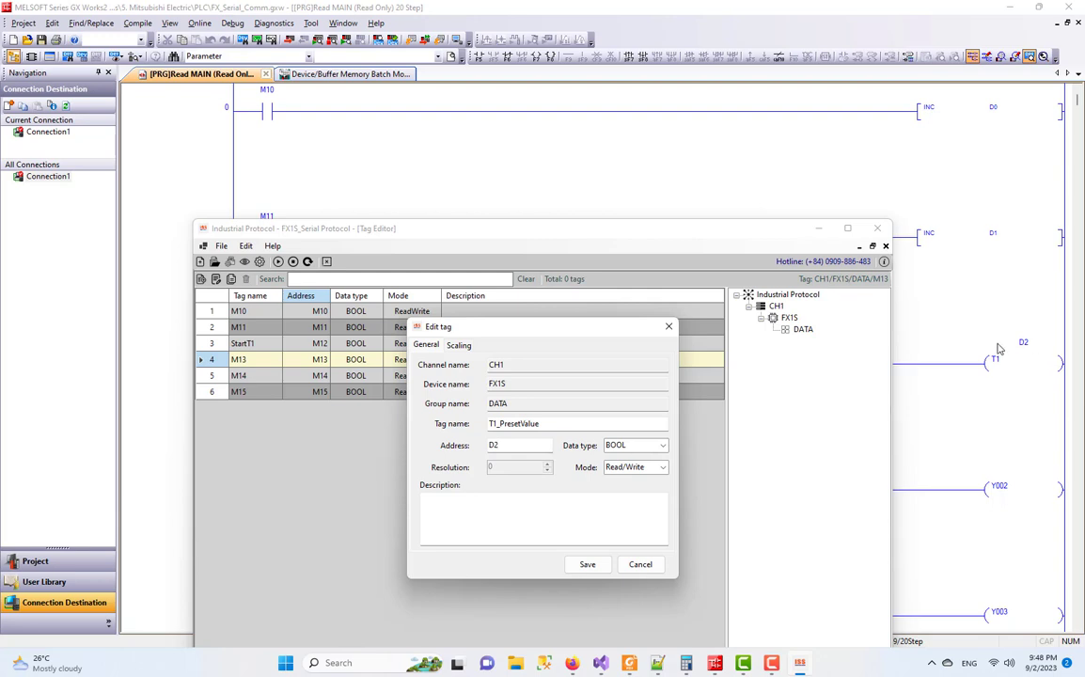
- Set the T1_PresetValue tag's data type to TIME16 with resolution 100 and save the tag
{"action": "left_click", "coordinate": [655, 448]}
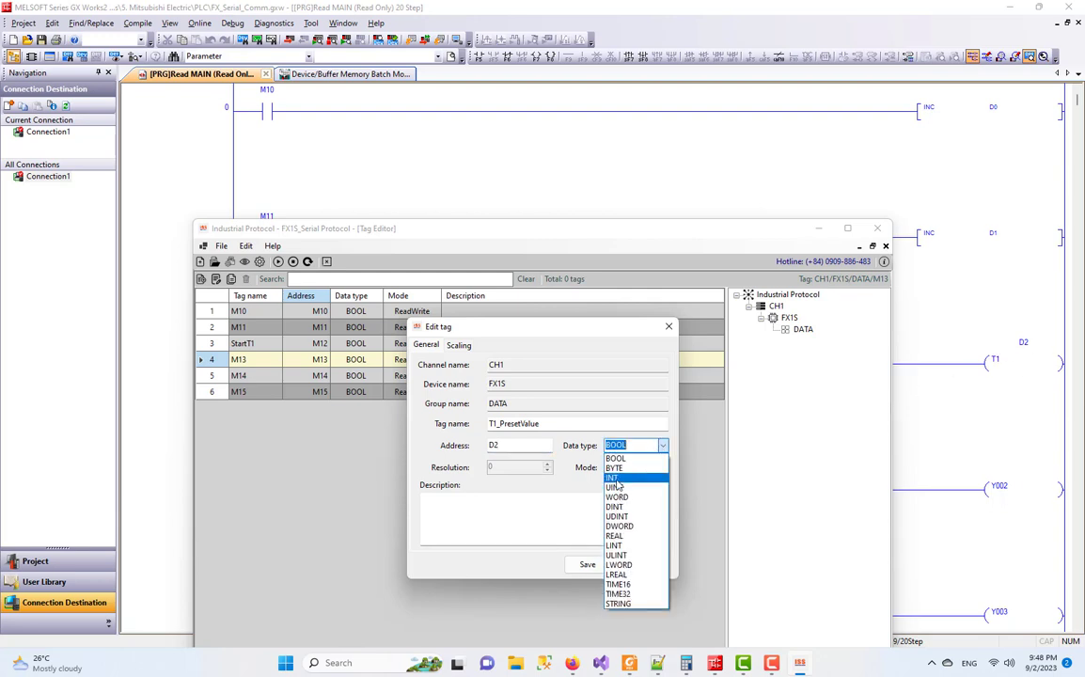
{"action": "left_click", "coordinate": [617, 584]}
{"action": "double_click", "coordinate": [524, 466]}
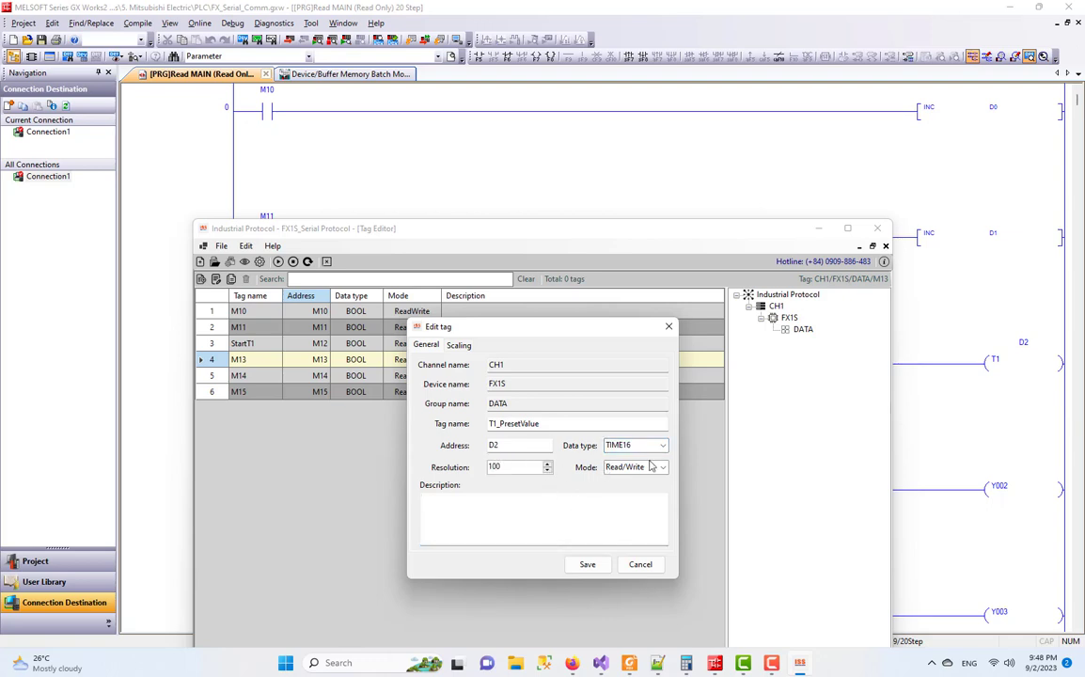
{"action": "double_click", "coordinate": [513, 468]}
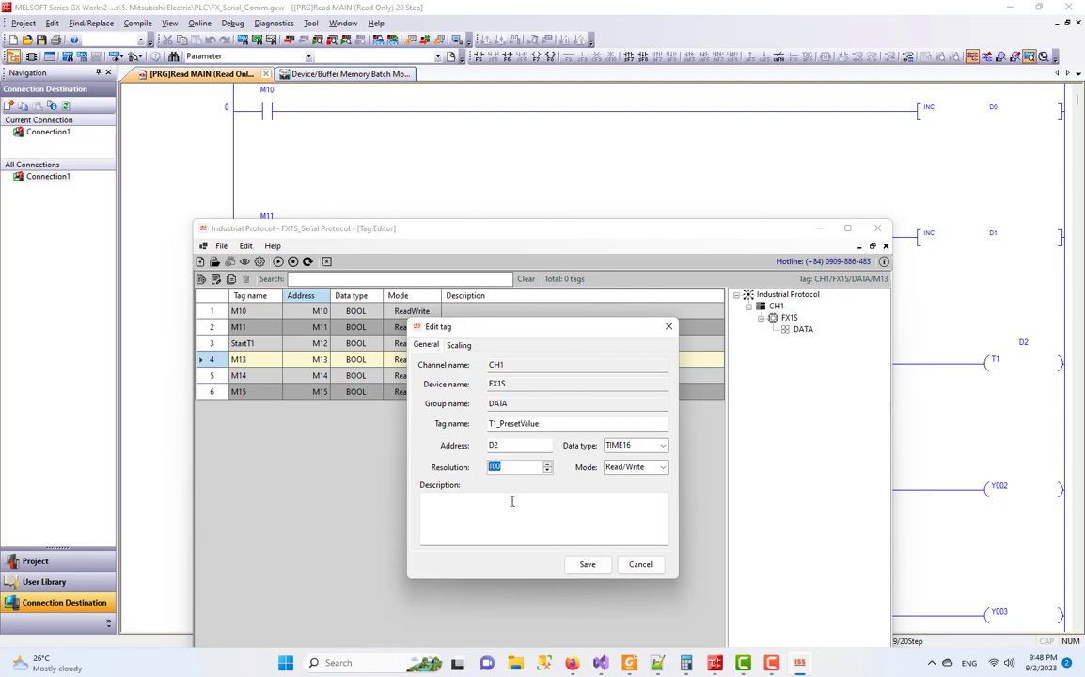
{"action": "left_click", "coordinate": [583, 565]}
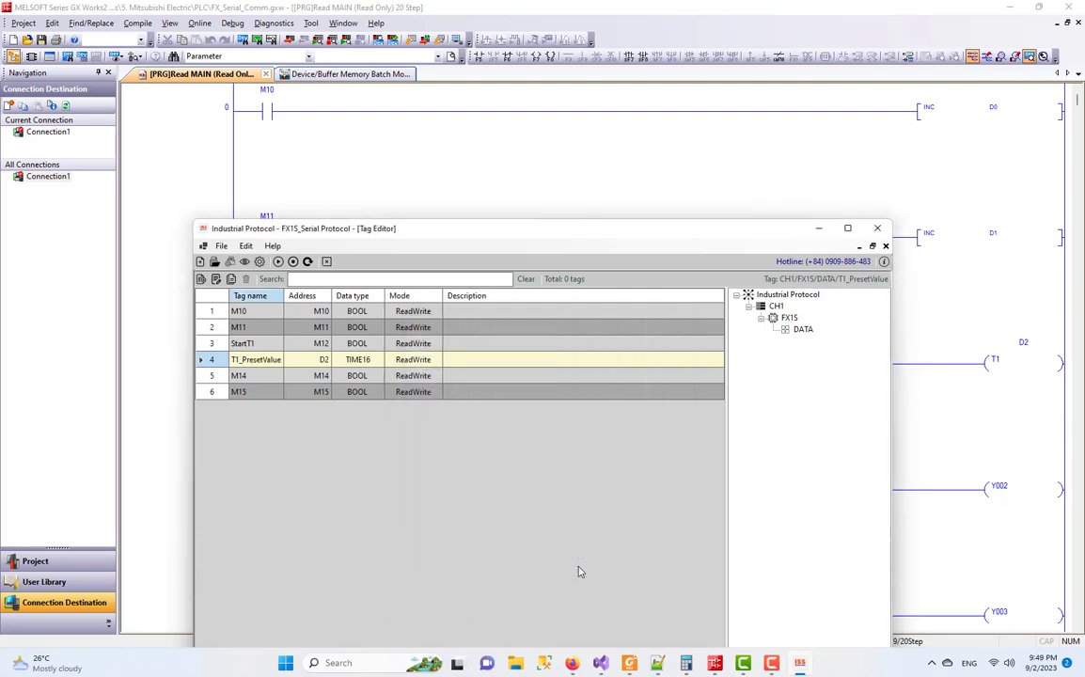
- Turn on the resolution column in the grid view settings of the tag editor and save the settings
{"action": "left_click", "coordinate": [258, 375]}
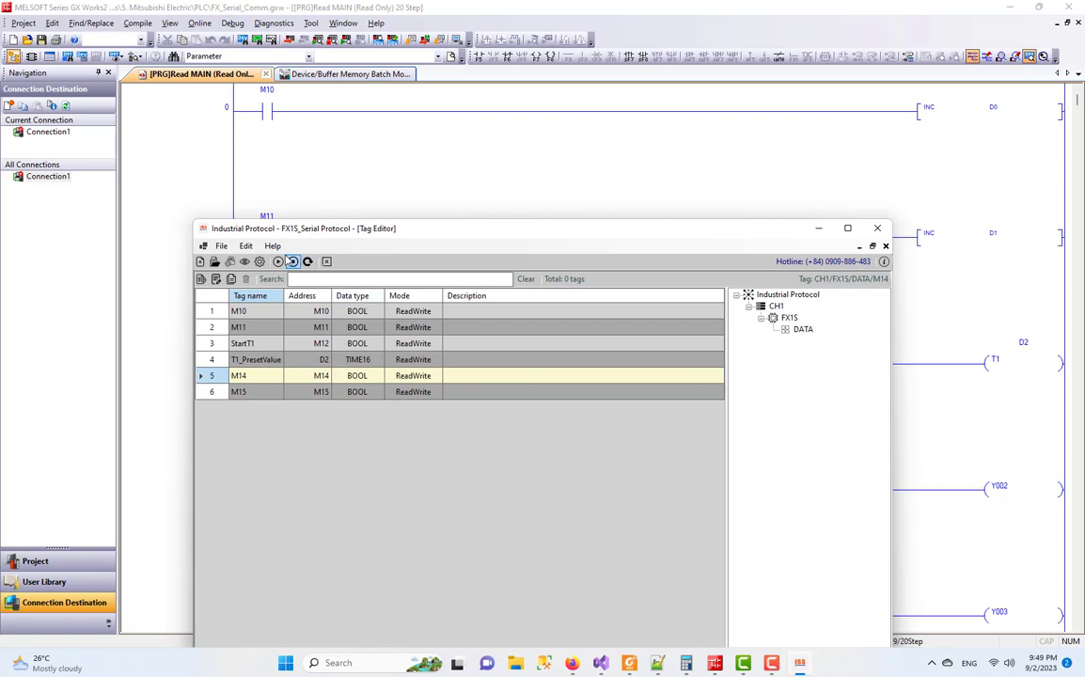
{"action": "left_click", "coordinate": [260, 262]}
{"action": "left_click", "coordinate": [476, 379]}
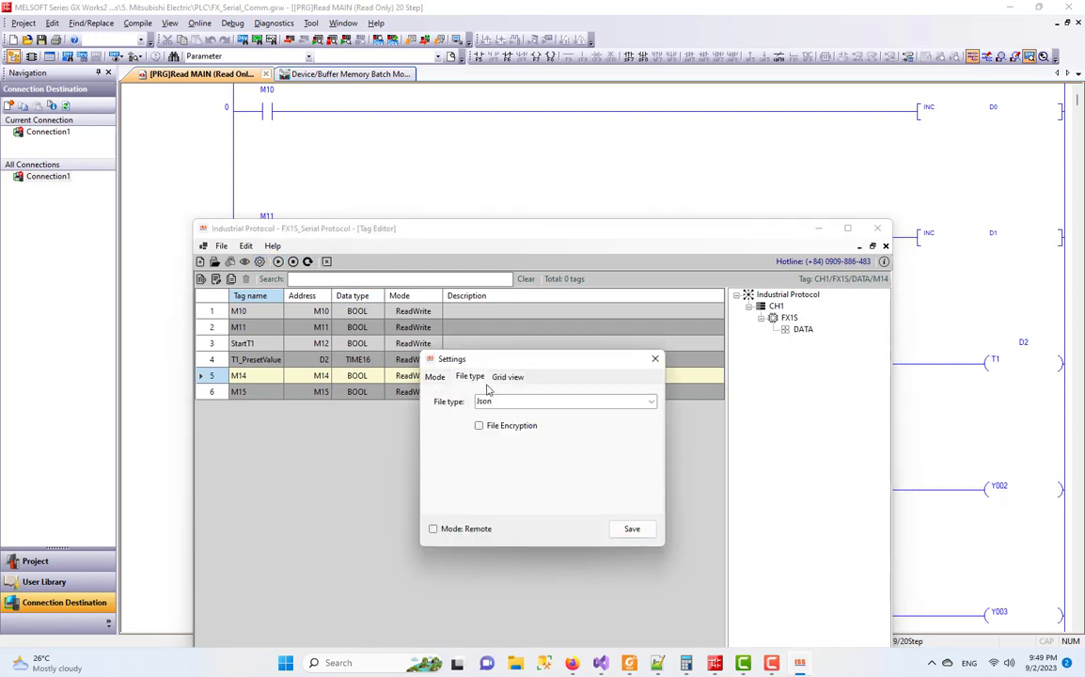
{"action": "left_click", "coordinate": [506, 377]}
{"action": "left_click", "coordinate": [439, 458]}
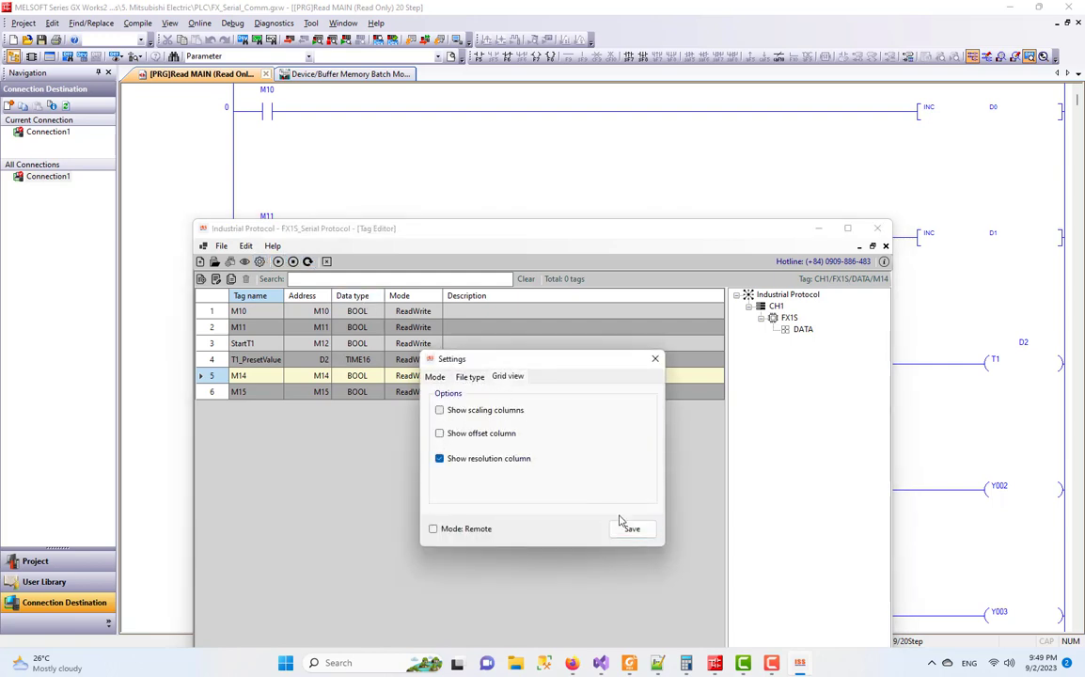
{"action": "left_click", "coordinate": [630, 529]}
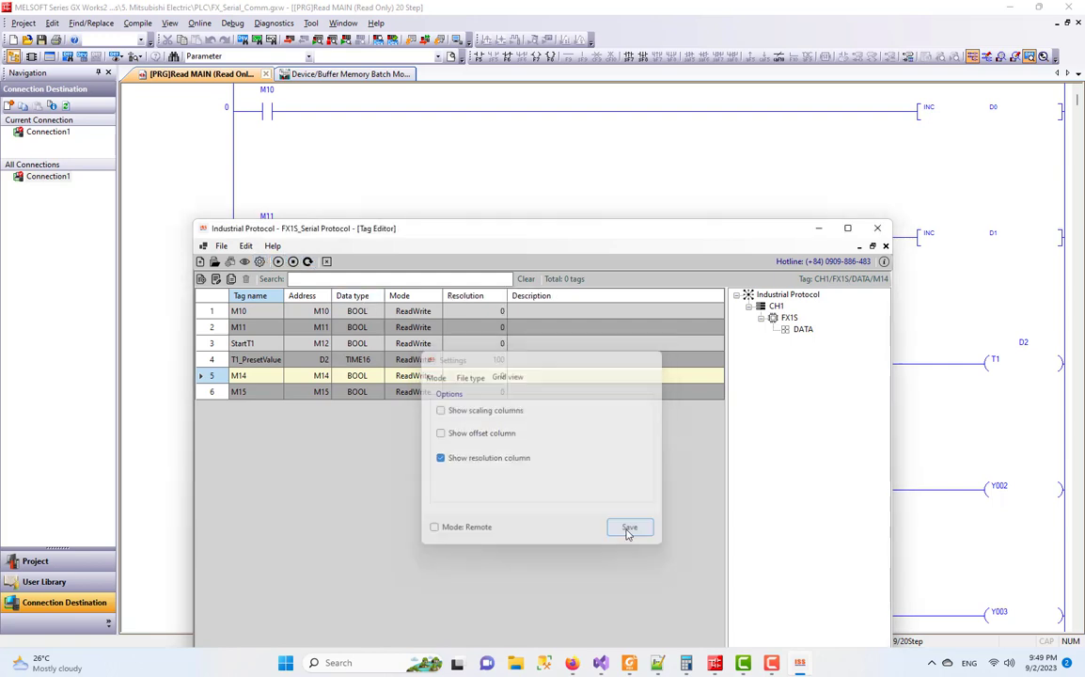
- Edit the M14 tag, changing both its tag name and its address to T1
{"action": "double_click", "coordinate": [375, 379]}
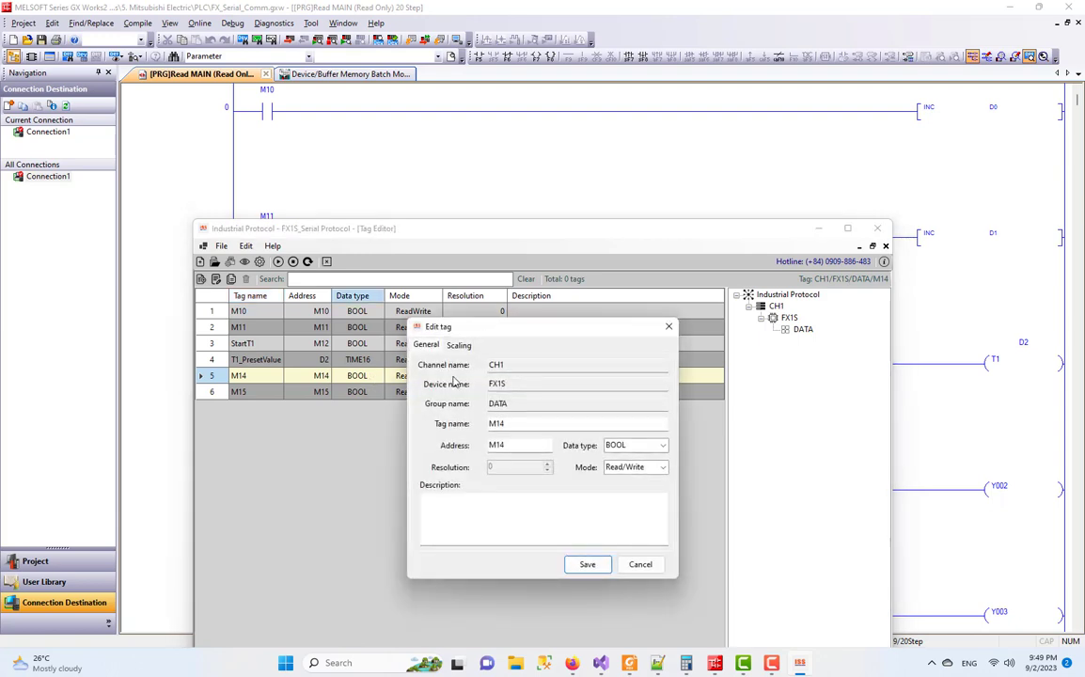
{"action": "double_click", "coordinate": [540, 423]}
{"action": "type", "text": "T1_COIL"}
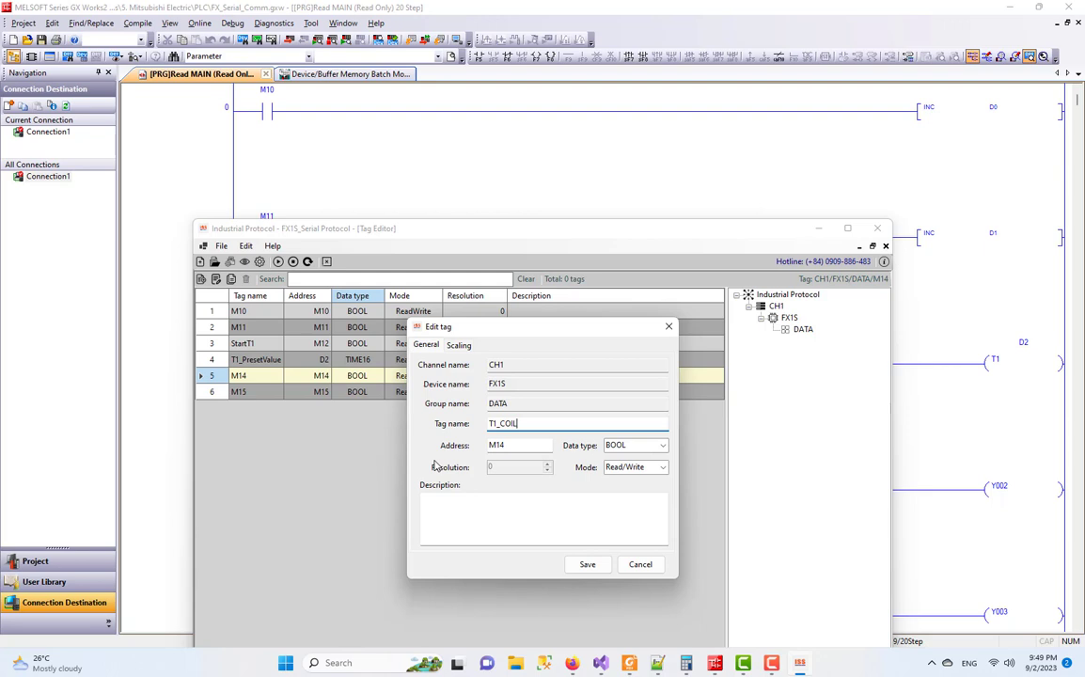
{"action": "key", "text": "Tab"}
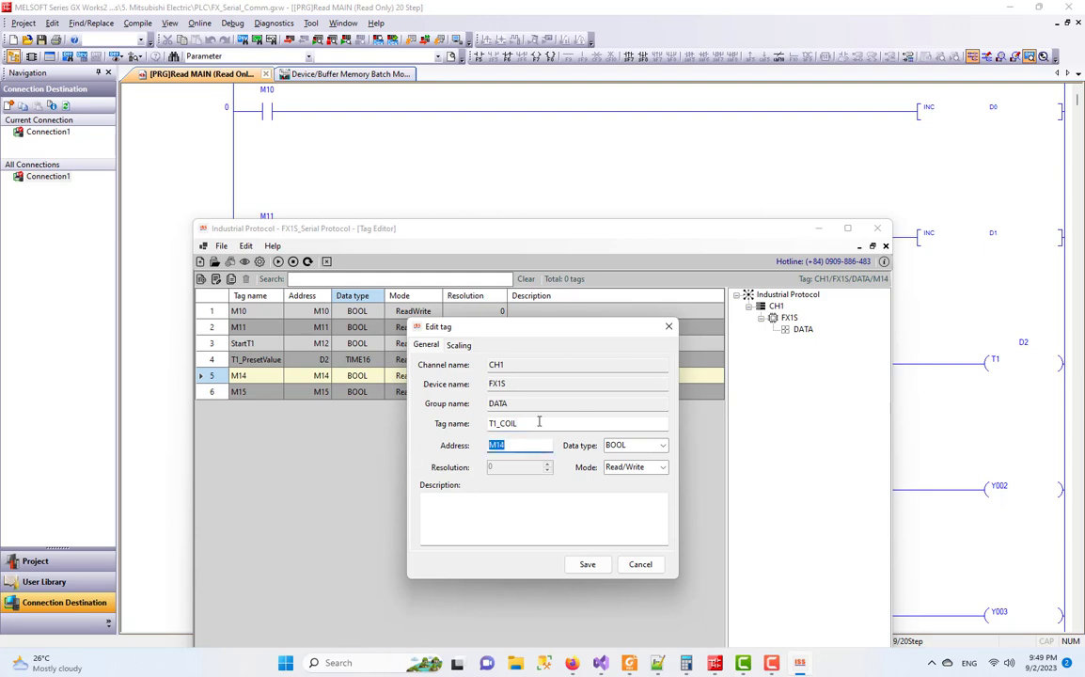
{"action": "type", "text": "T1"}
{"action": "left_click_drag", "start_coordinate": [495, 424], "coordinate": [554, 420]}
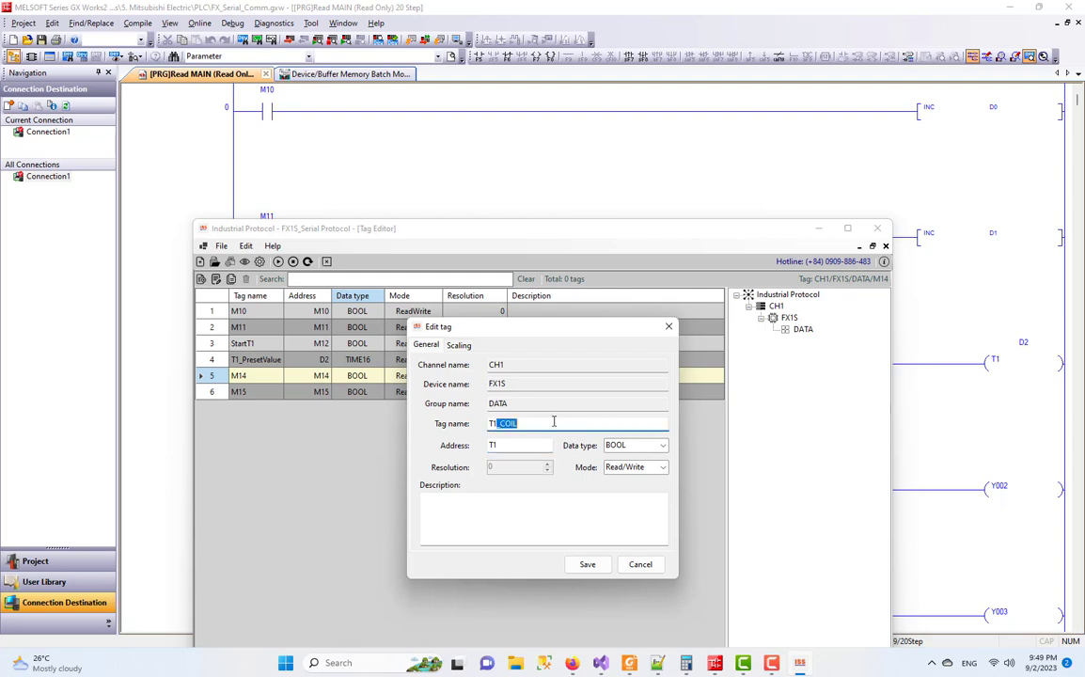
{"action": "key", "text": "BackSpace"}
- Set the T1 tag's data type to TIME16 with resolution 100 and save the tag
{"action": "left_click", "coordinate": [656, 448]}
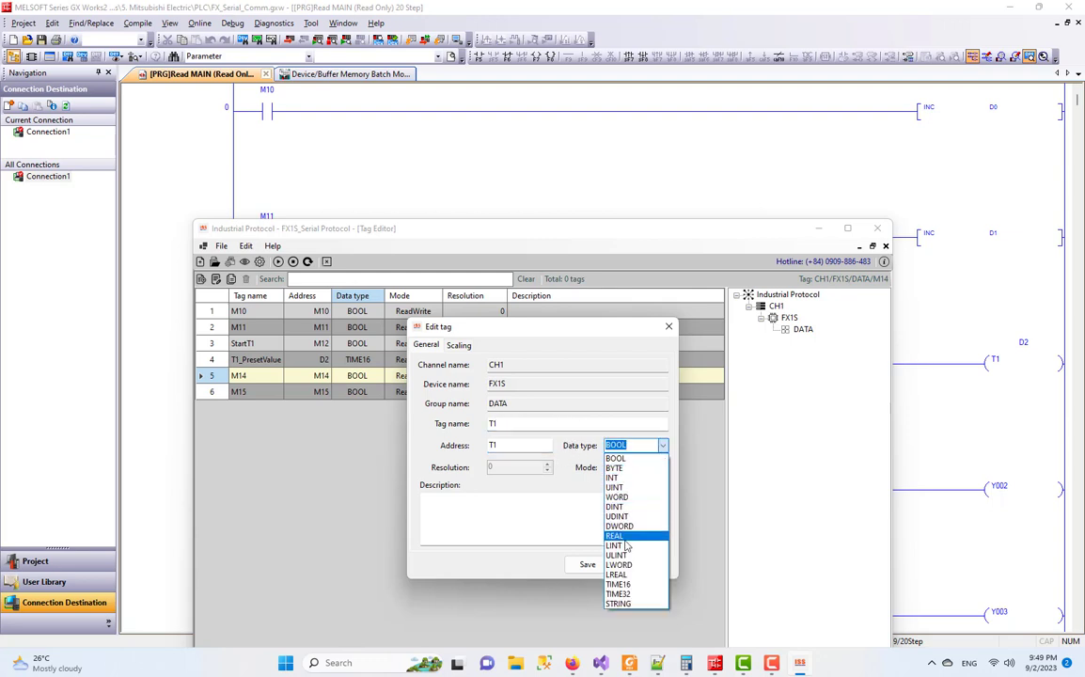
{"action": "left_click", "coordinate": [618, 584]}
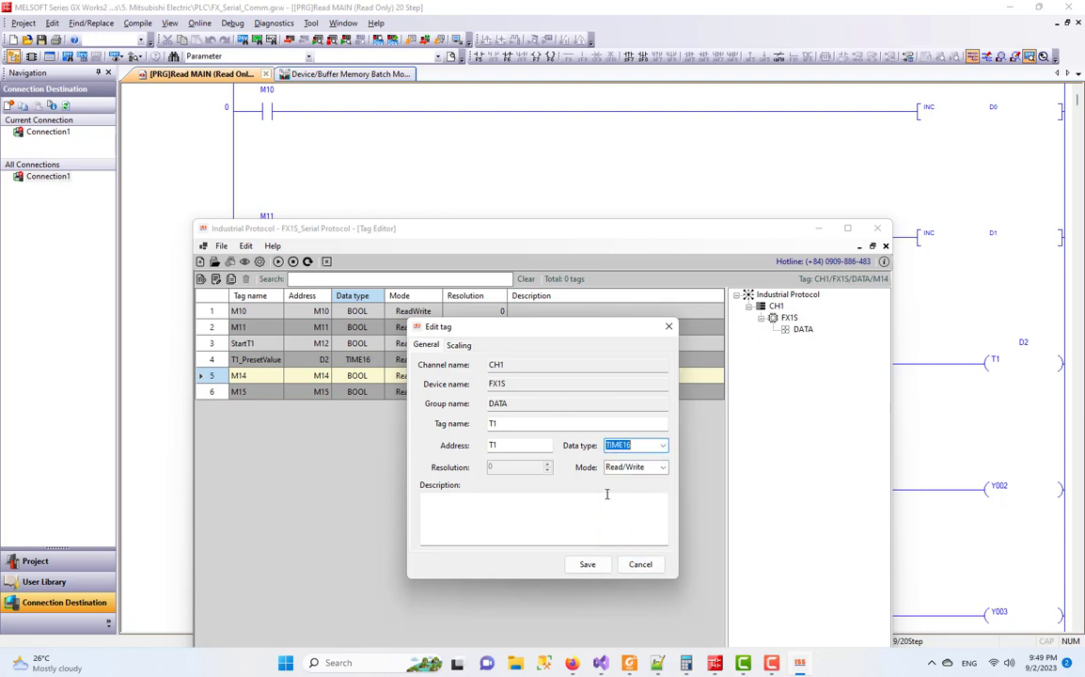
{"action": "double_click", "coordinate": [522, 467]}
{"action": "type", "text": "10"}
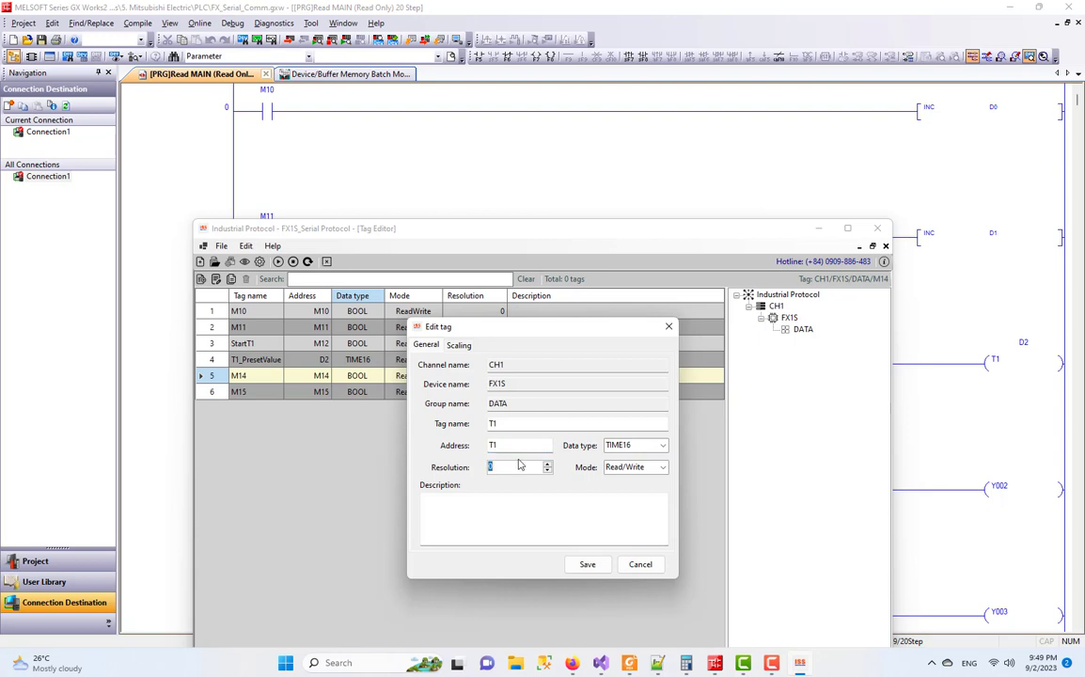
{"action": "type", "text": "0"}
{"action": "left_click", "coordinate": [586, 565]}
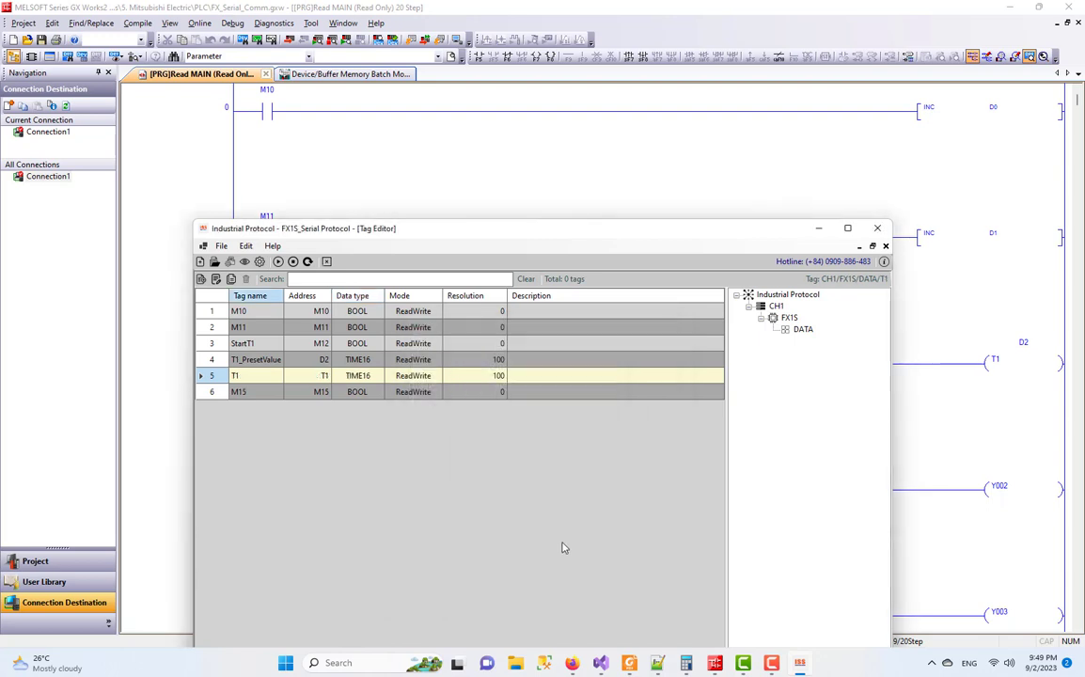
- Try to rename the M15 tag as T1_COIL with address T1, and cancel the edit
{"action": "double_click", "coordinate": [344, 395]}
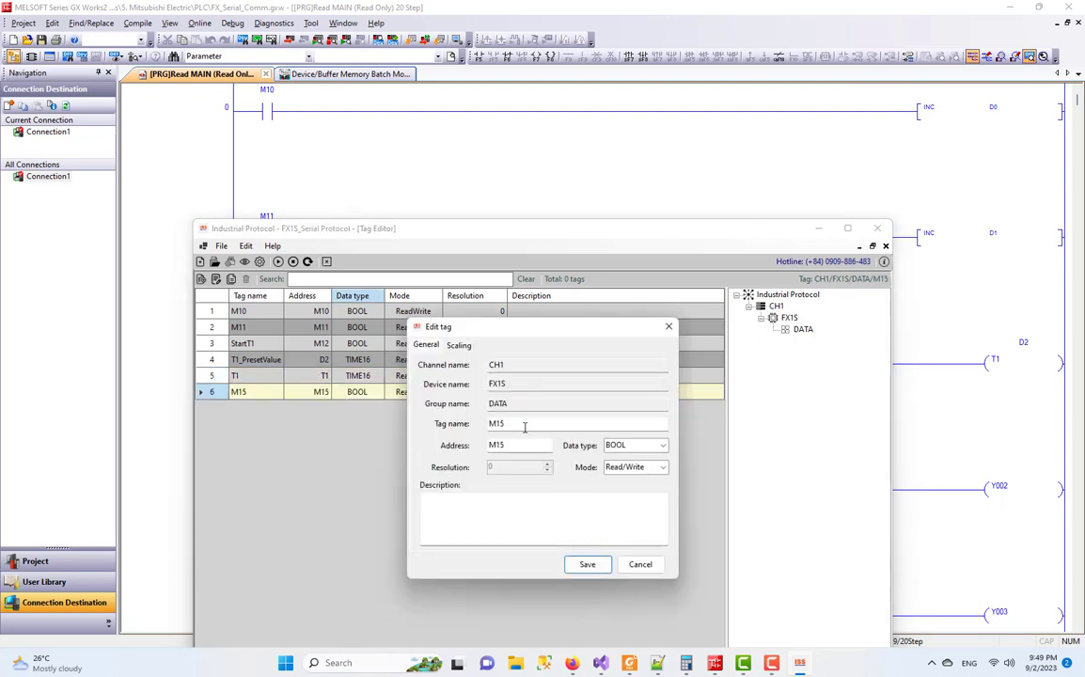
{"action": "double_click", "coordinate": [524, 424]}
{"action": "type", "text": "T1_COIL"}
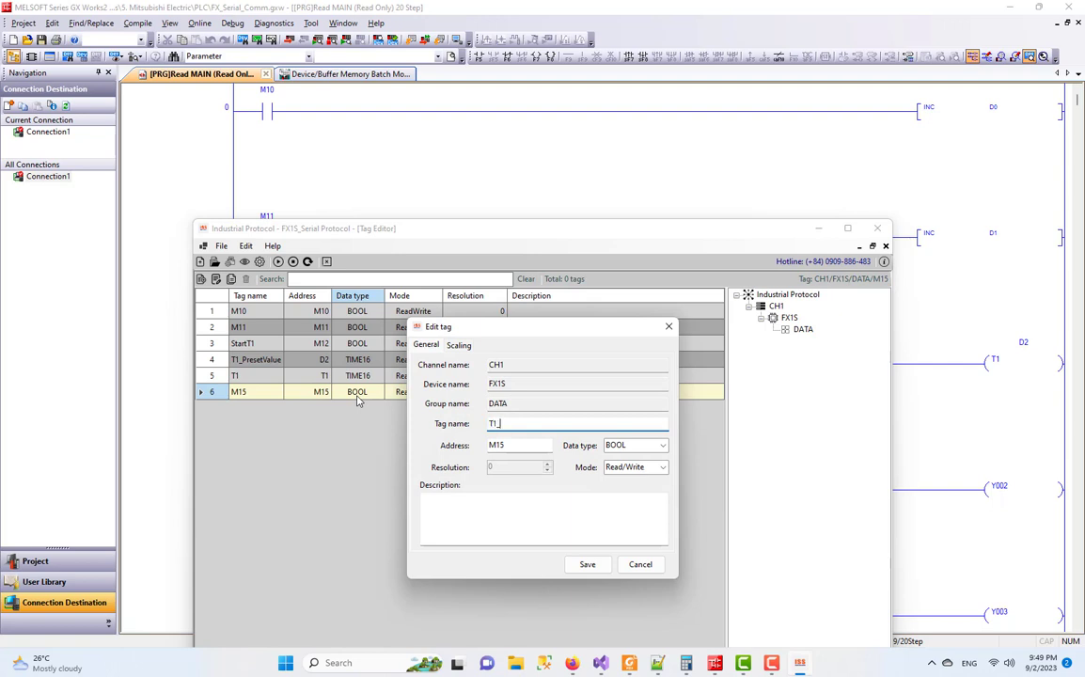
{"action": "double_click", "coordinate": [517, 446]}
{"action": "type", "text": "T1"}
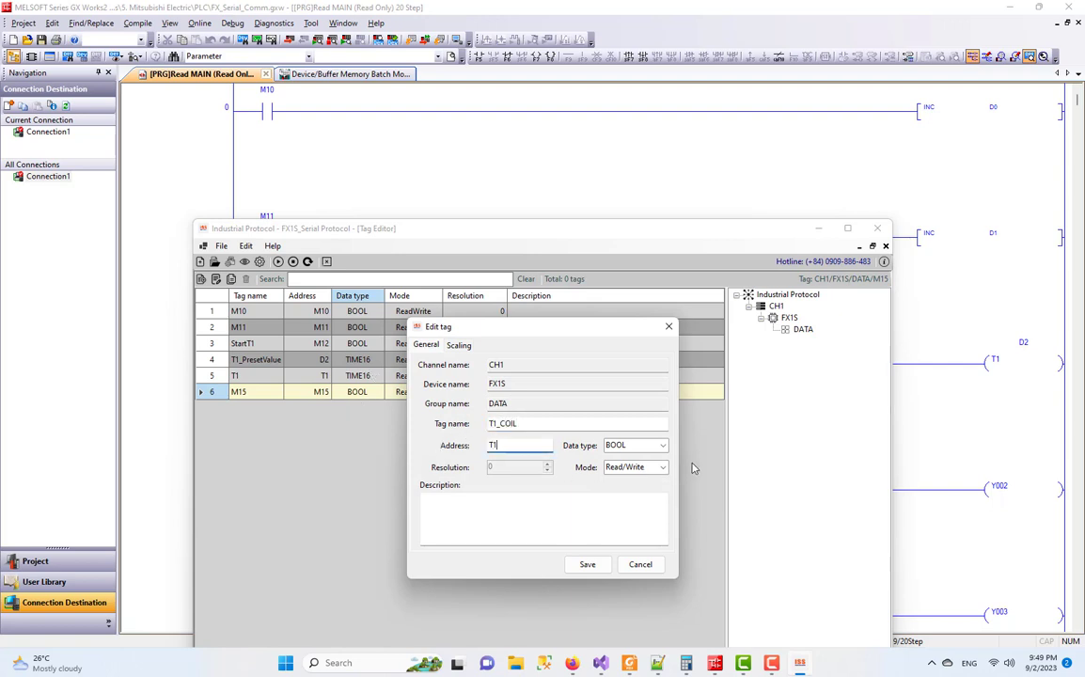
{"action": "left_click", "coordinate": [596, 565]}
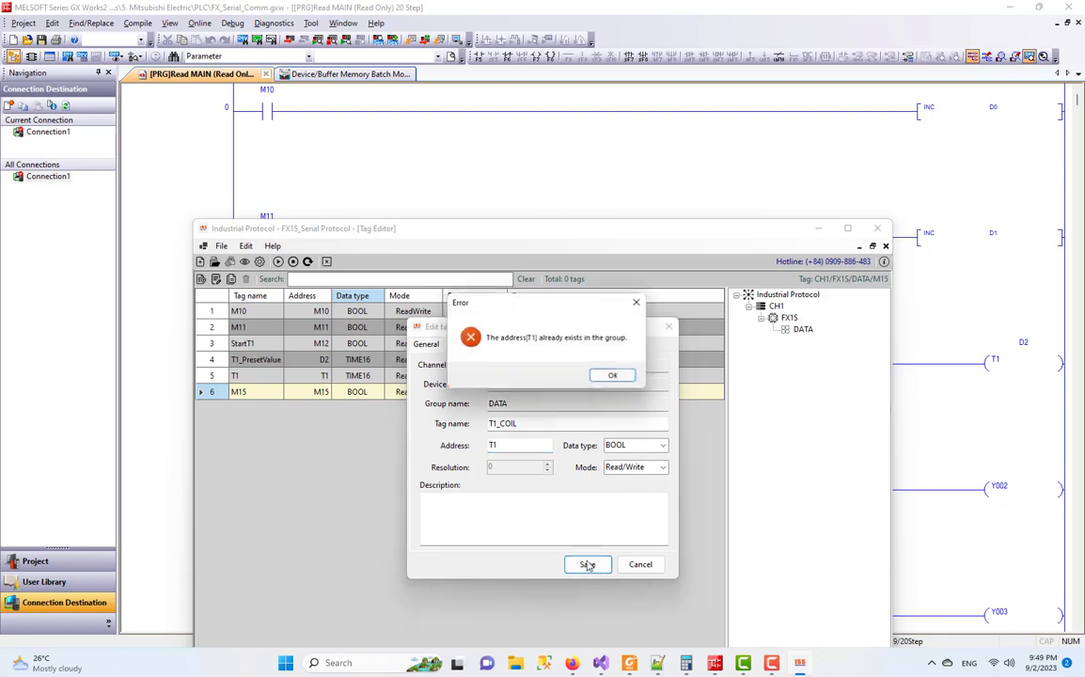
{"action": "left_click", "coordinate": [609, 377]}
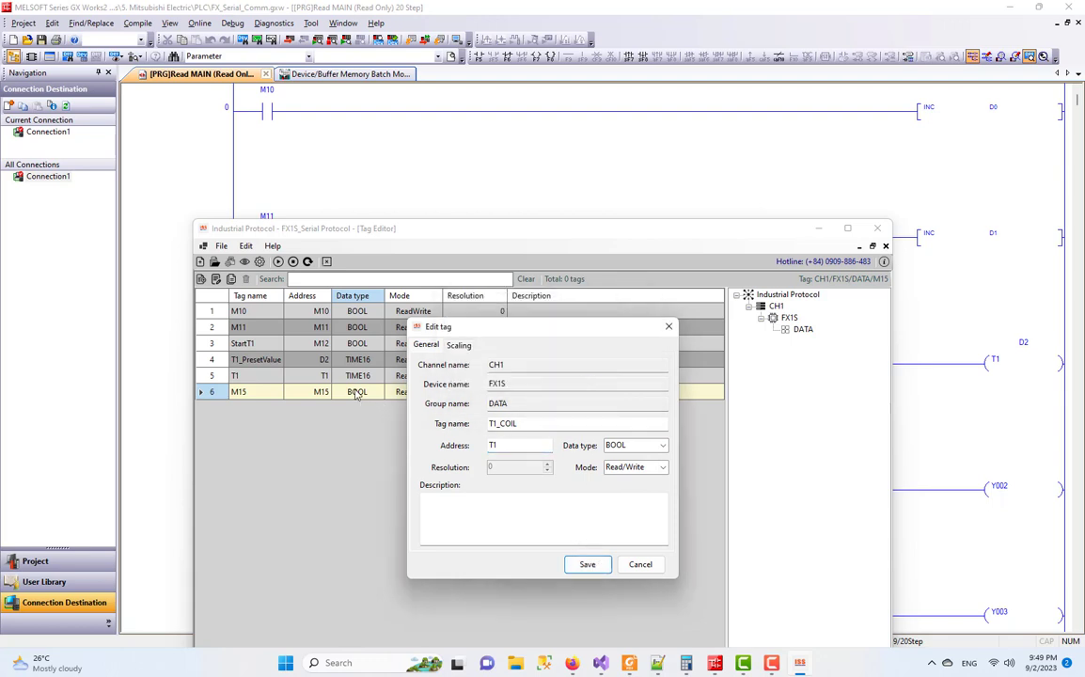
{"action": "left_click", "coordinate": [323, 382]}
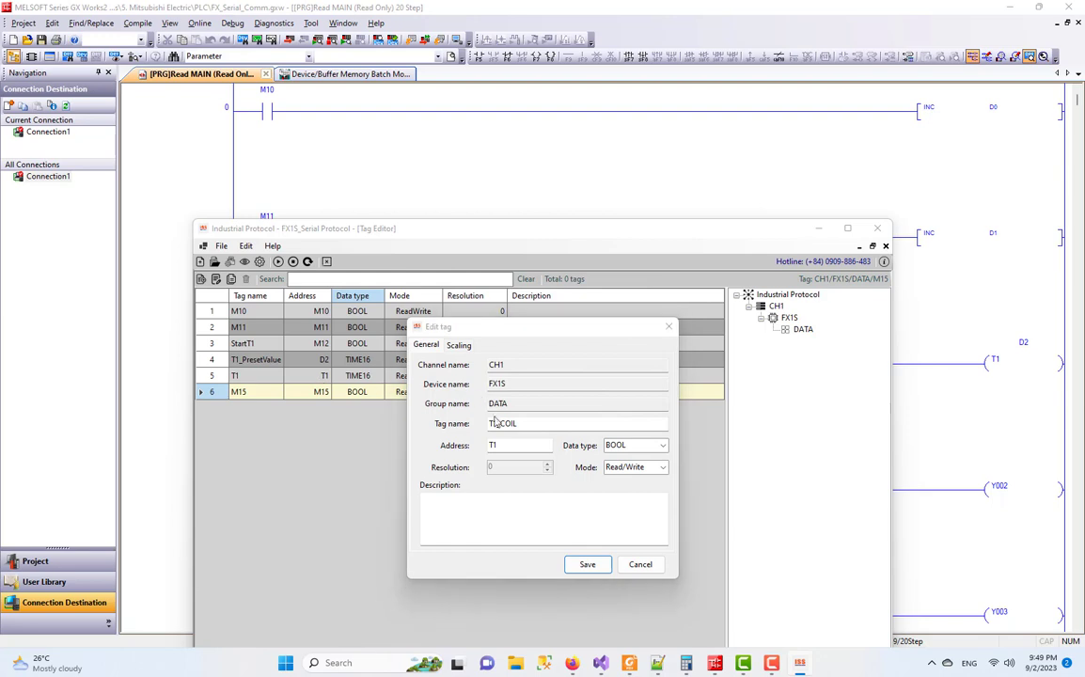
{"action": "left_click_drag", "start_coordinate": [519, 425], "coordinate": [426, 422]}
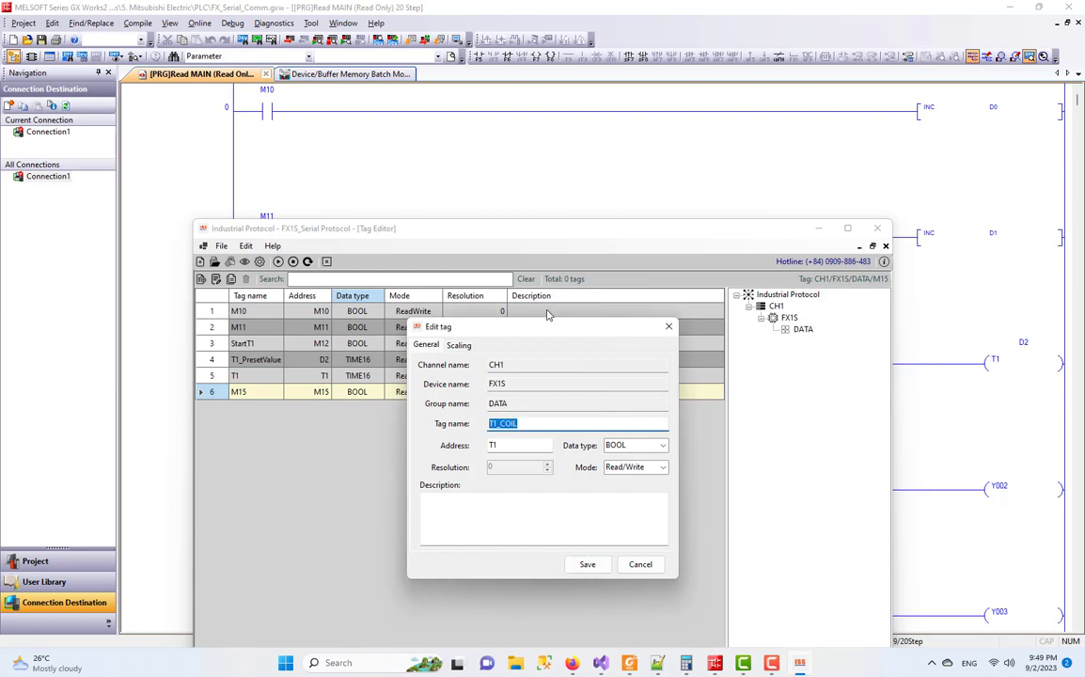
{"action": "left_click_drag", "start_coordinate": [537, 328], "coordinate": [578, 213]}
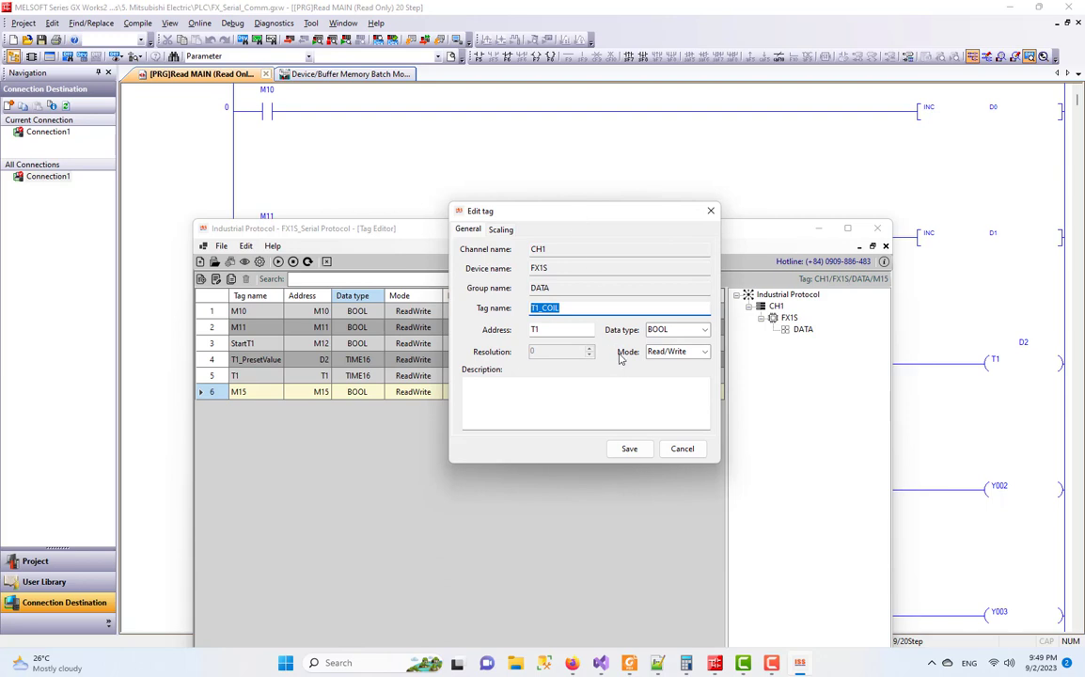
{"action": "left_click", "coordinate": [682, 448]}
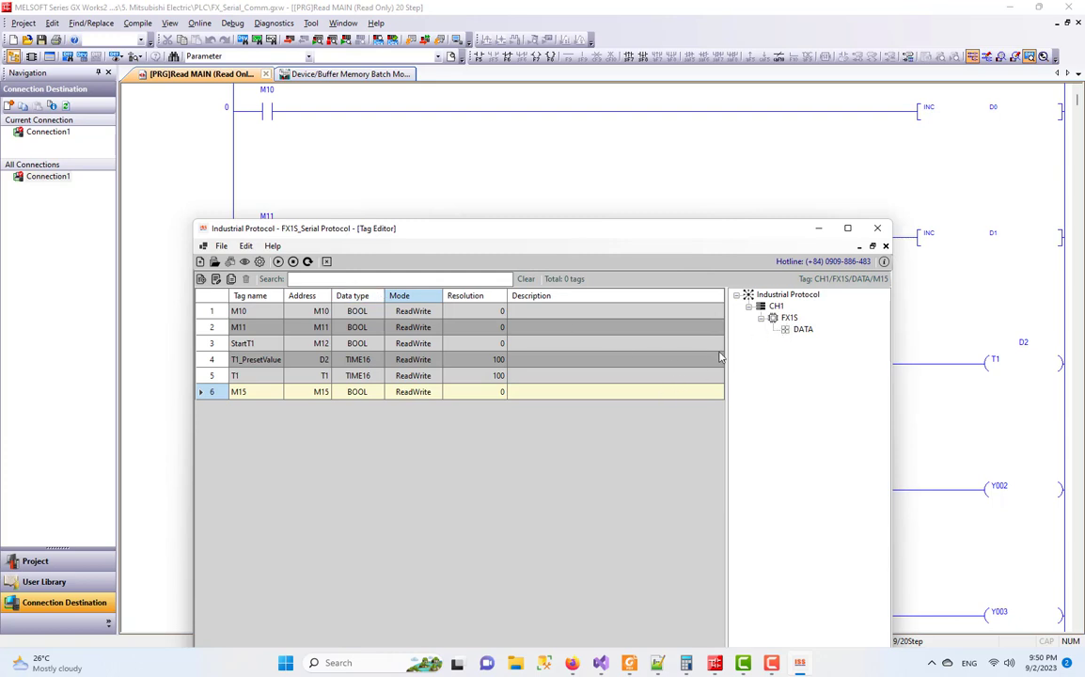
- Delete the M15 tag, and copy the StartT1 tag as a BOOL tag named T1_COIL with address T1
{"action": "key", "text": "Delete"}
{"action": "left_click", "coordinate": [512, 340]}
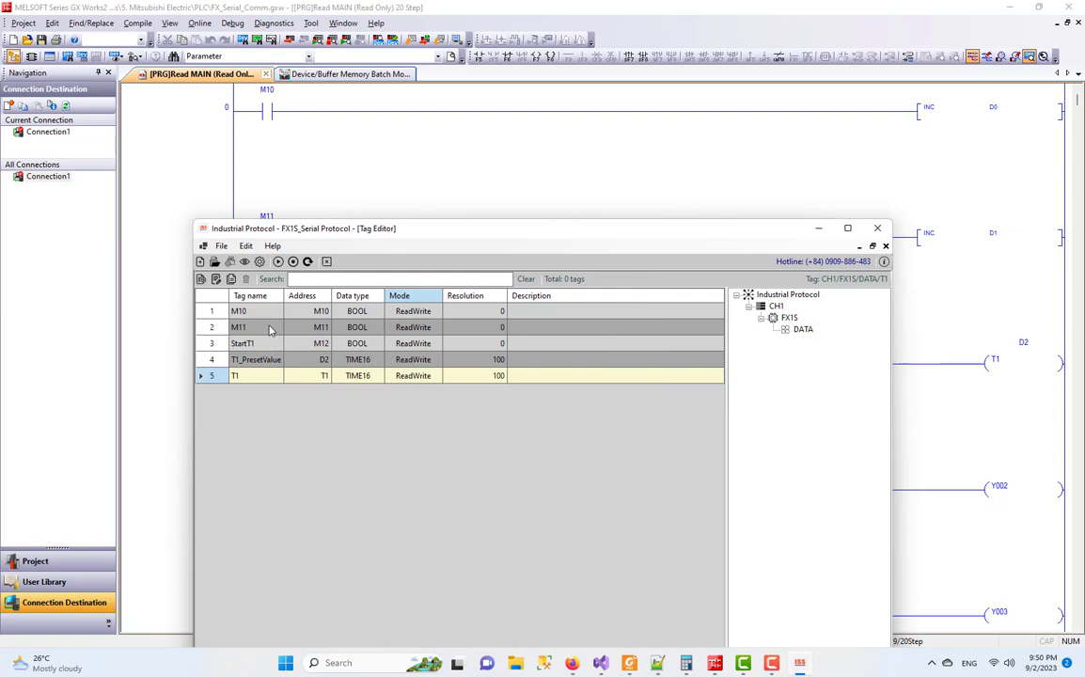
{"action": "left_click", "coordinate": [270, 328]}
{"action": "left_click", "coordinate": [282, 343]}
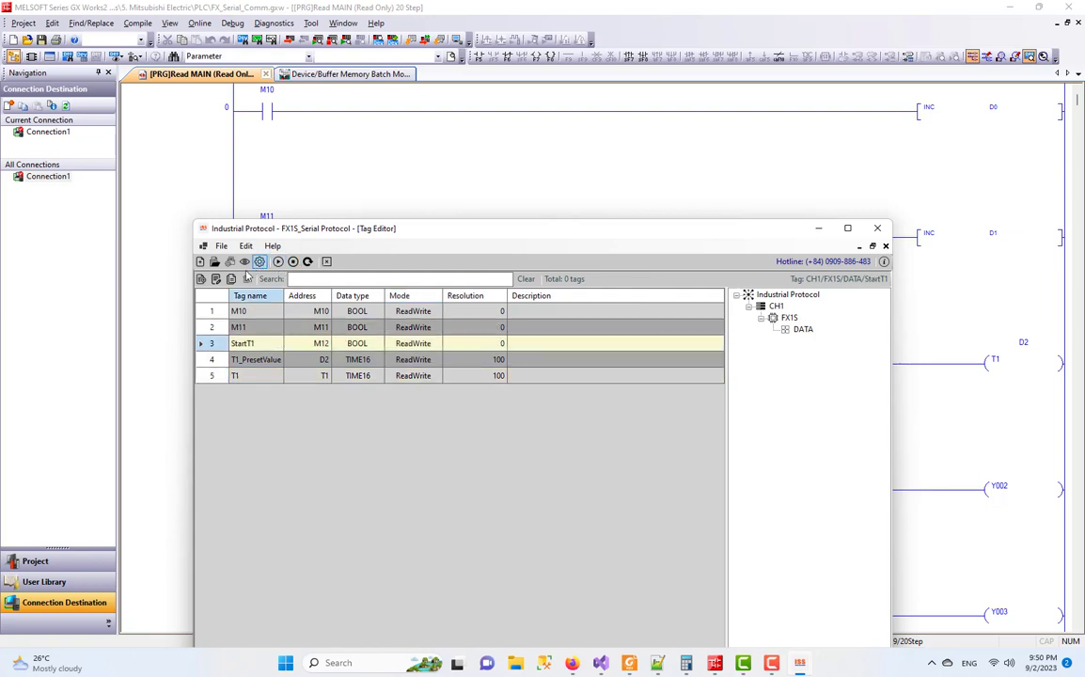
{"action": "left_click", "coordinate": [215, 262]}
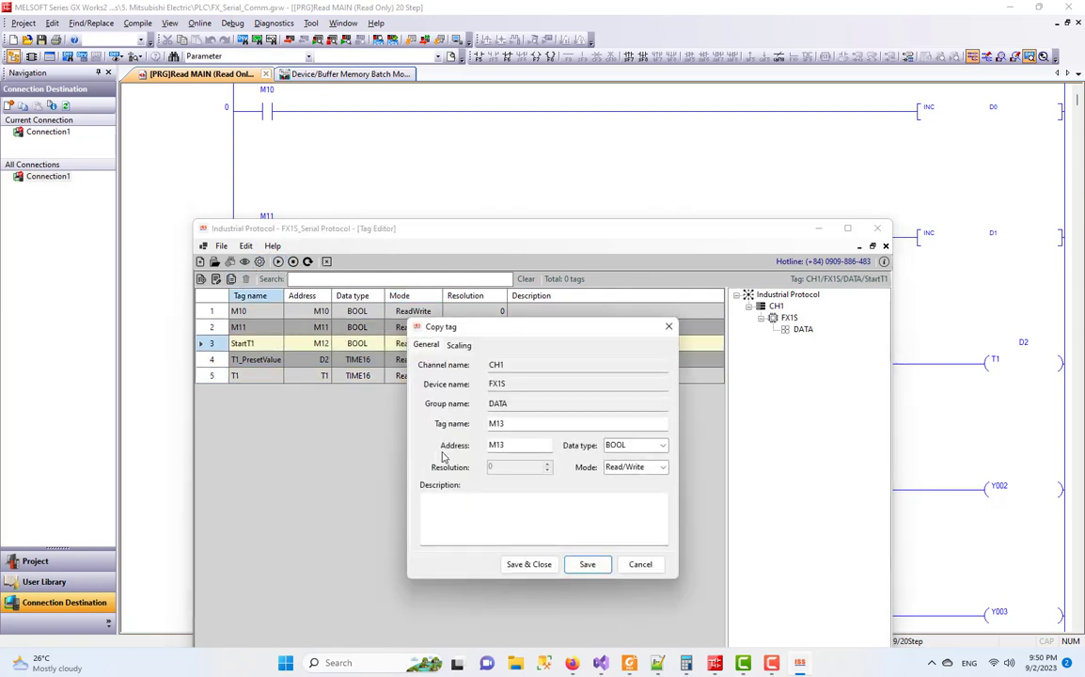
{"action": "double_click", "coordinate": [501, 423]}
{"action": "type", "text": "T1_COIL"}
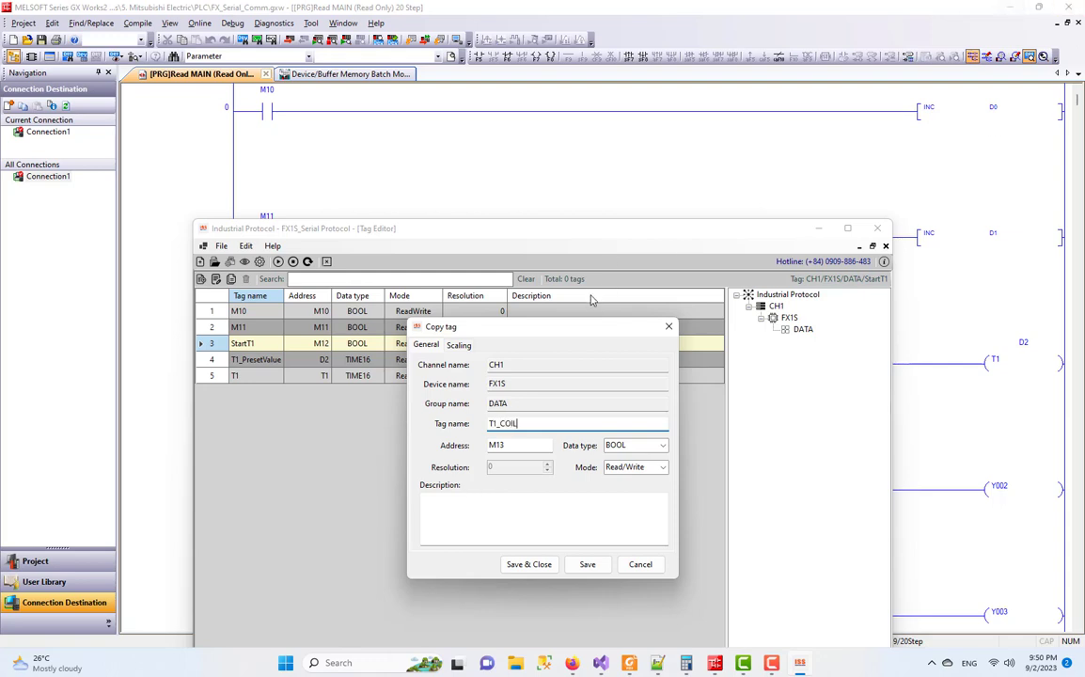
{"action": "double_click", "coordinate": [498, 445]}
{"action": "type", "text": "T1"}
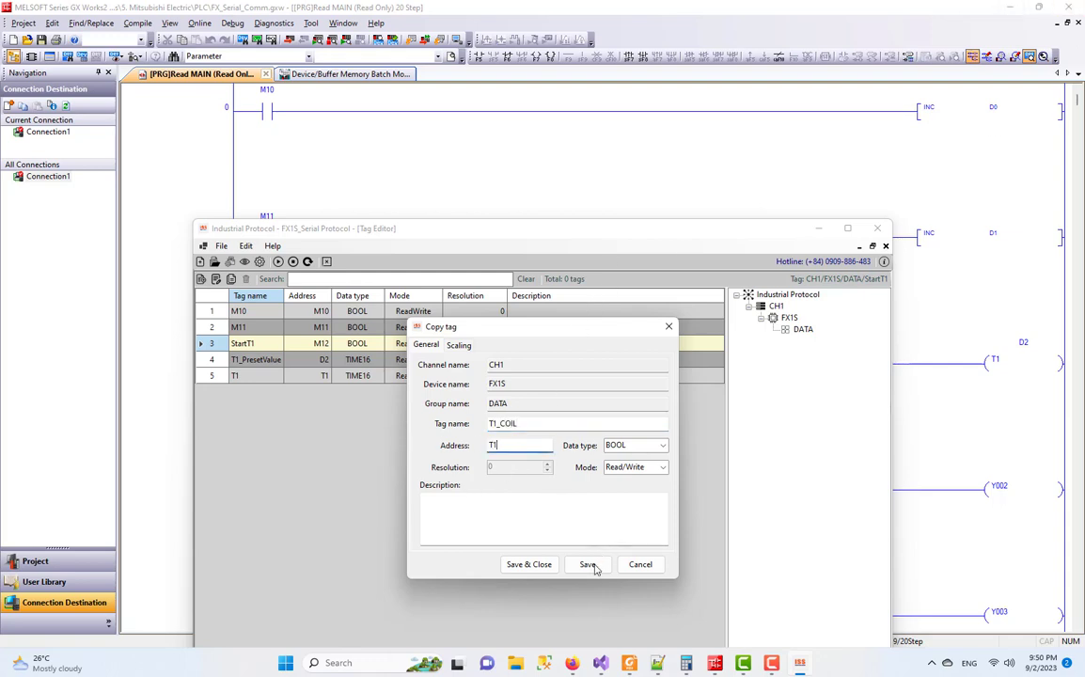
{"action": "left_click", "coordinate": [528, 564]}
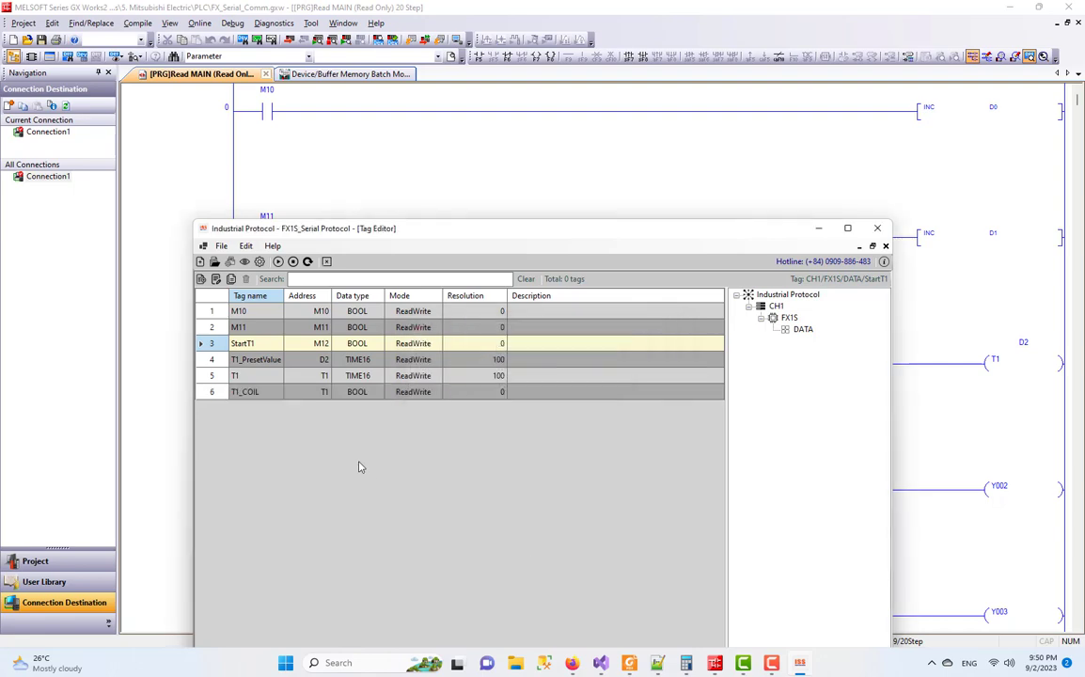
- Bring the M8013 counter rung into view beside the tag editor, and add a BOOL tag named SignCount with address M8013
{"action": "left_click", "coordinate": [310, 395]}
{"action": "left_click_drag", "start_coordinate": [413, 222], "coordinate": [531, 376]}
{"action": "scroll", "coordinate": [620, 343], "scroll_direction": "down", "scroll_amount": 3}
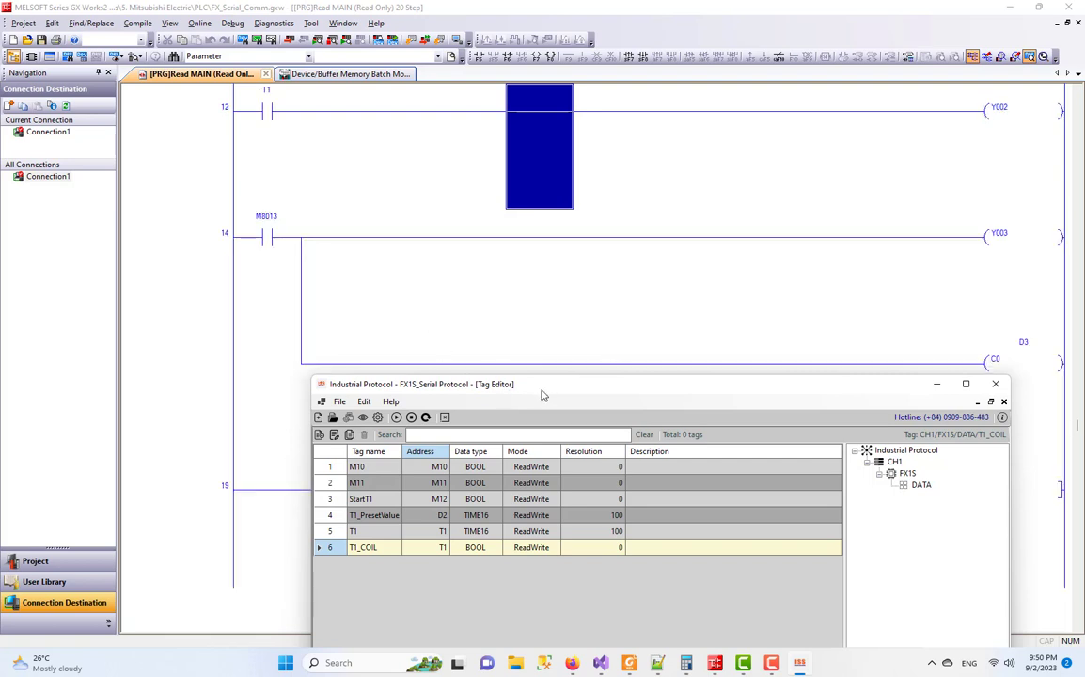
{"action": "left_click_drag", "start_coordinate": [541, 394], "coordinate": [467, 336]}
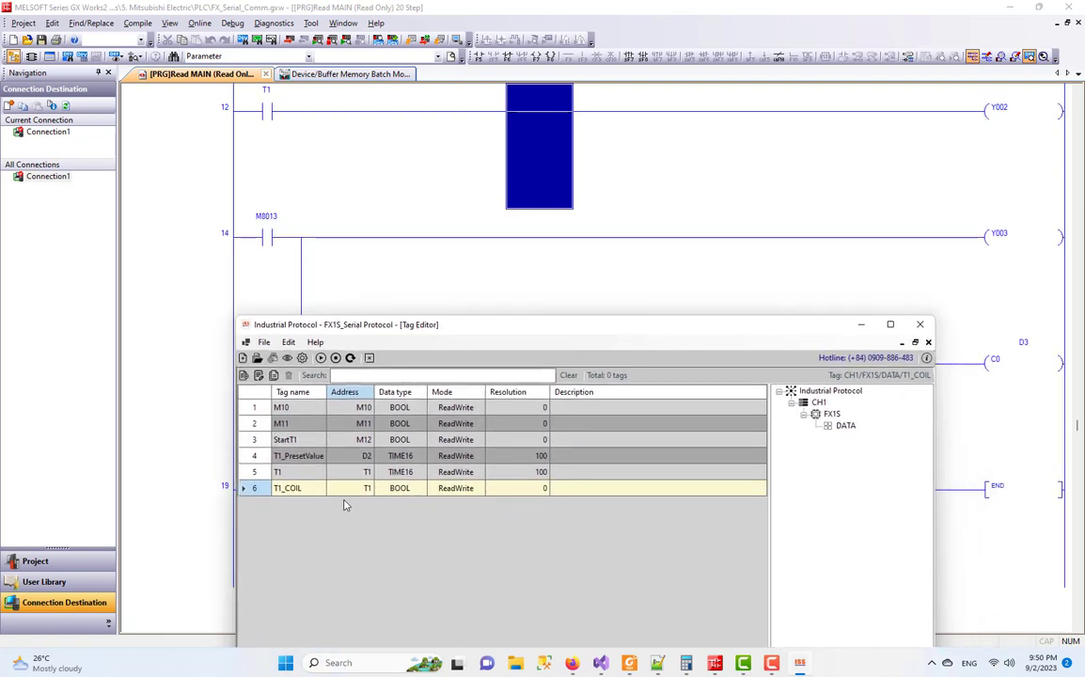
{"action": "left_click", "coordinate": [244, 376]}
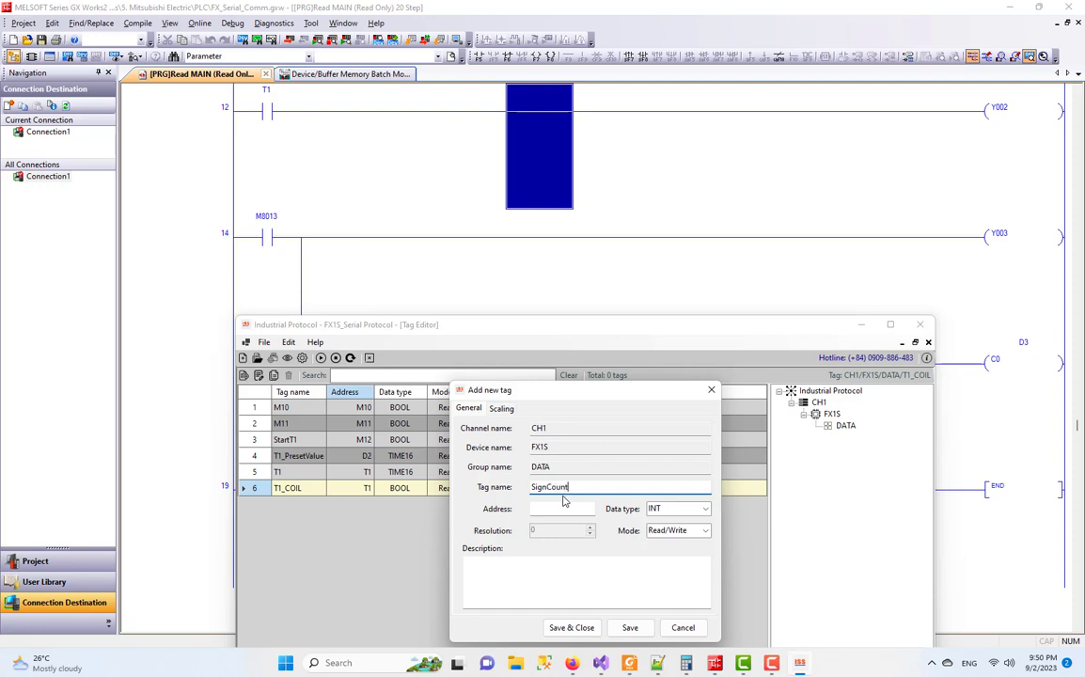
{"action": "left_click", "coordinate": [557, 507]}
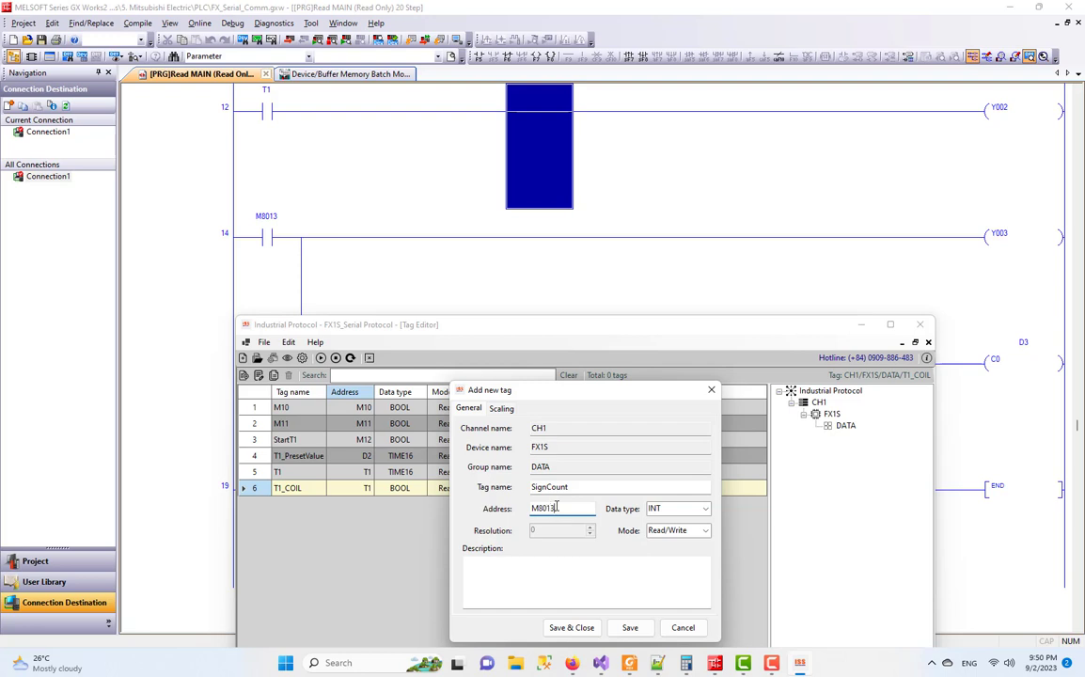
{"action": "left_click", "coordinate": [705, 509]}
{"action": "left_click", "coordinate": [686, 531]}
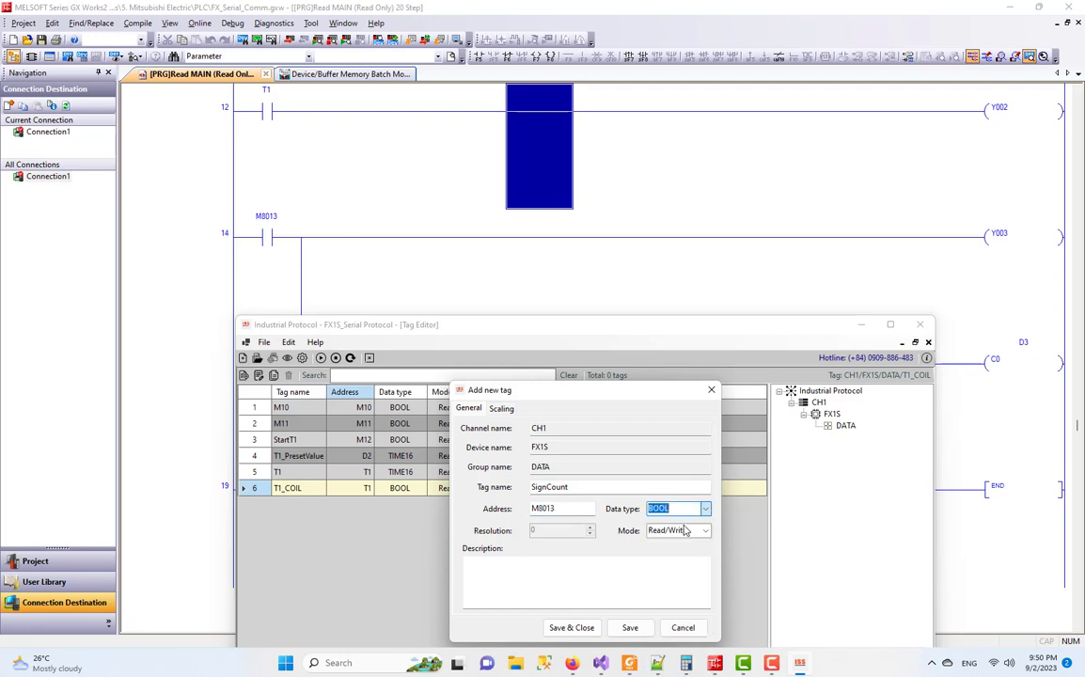
{"action": "left_click", "coordinate": [629, 627]}
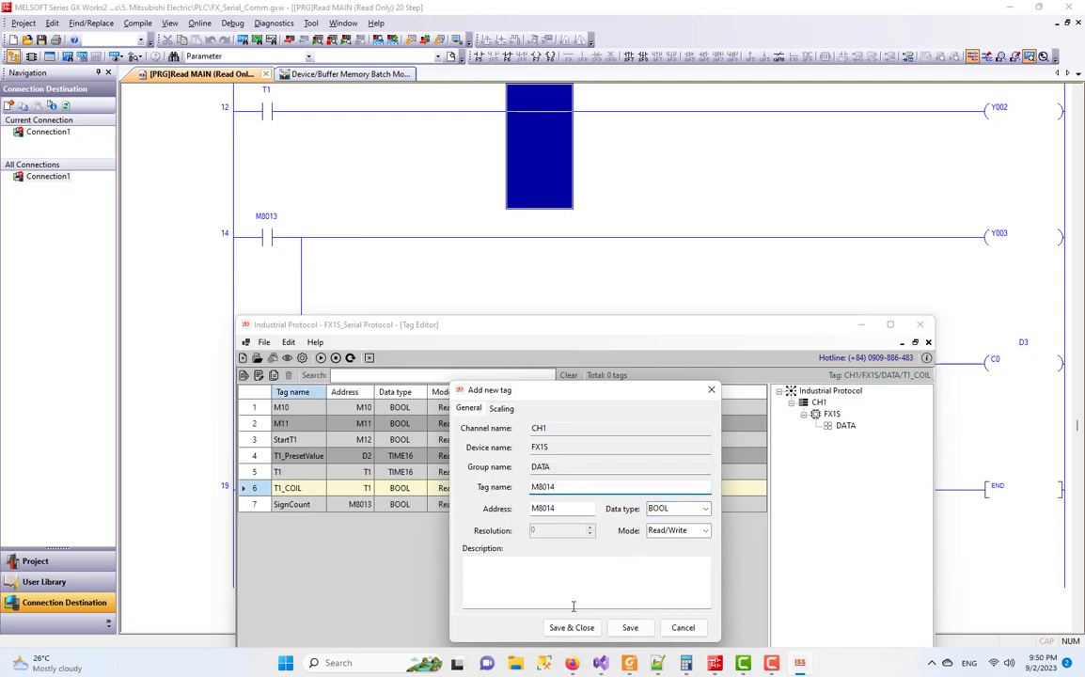
- Add a UINT tag named C0 with address C0 to the DATA group
{"action": "double_click", "coordinate": [542, 487]}
{"action": "type", "text": "C0"}
{"action": "double_click", "coordinate": [556, 509]}
{"action": "type", "text": "C0"}
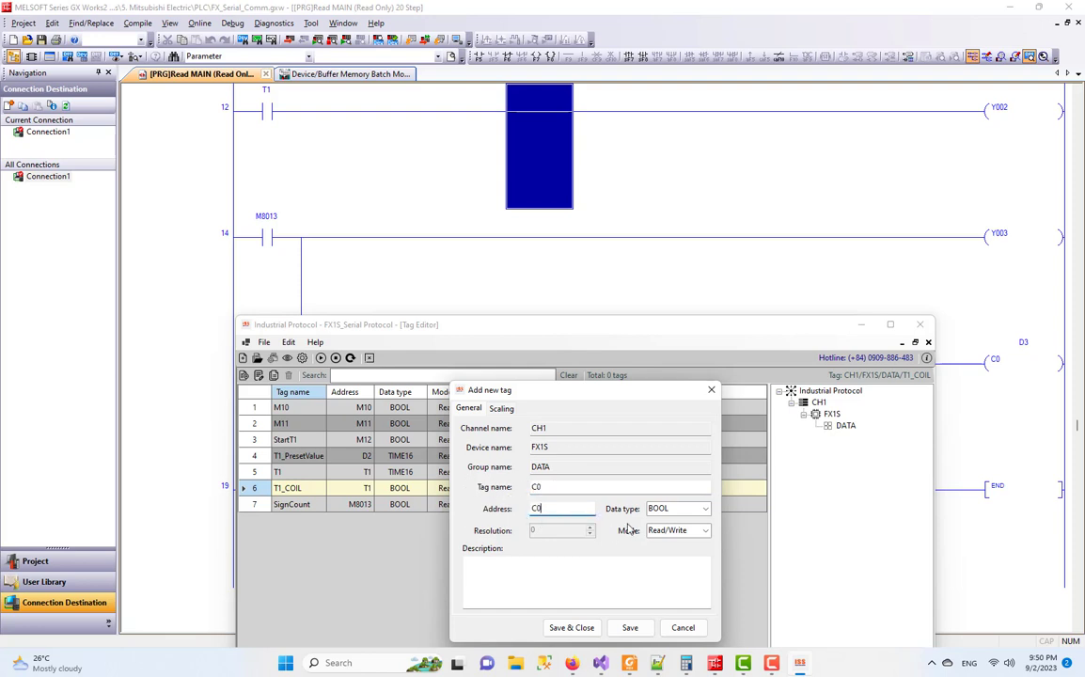
{"action": "left_click", "coordinate": [706, 509]}
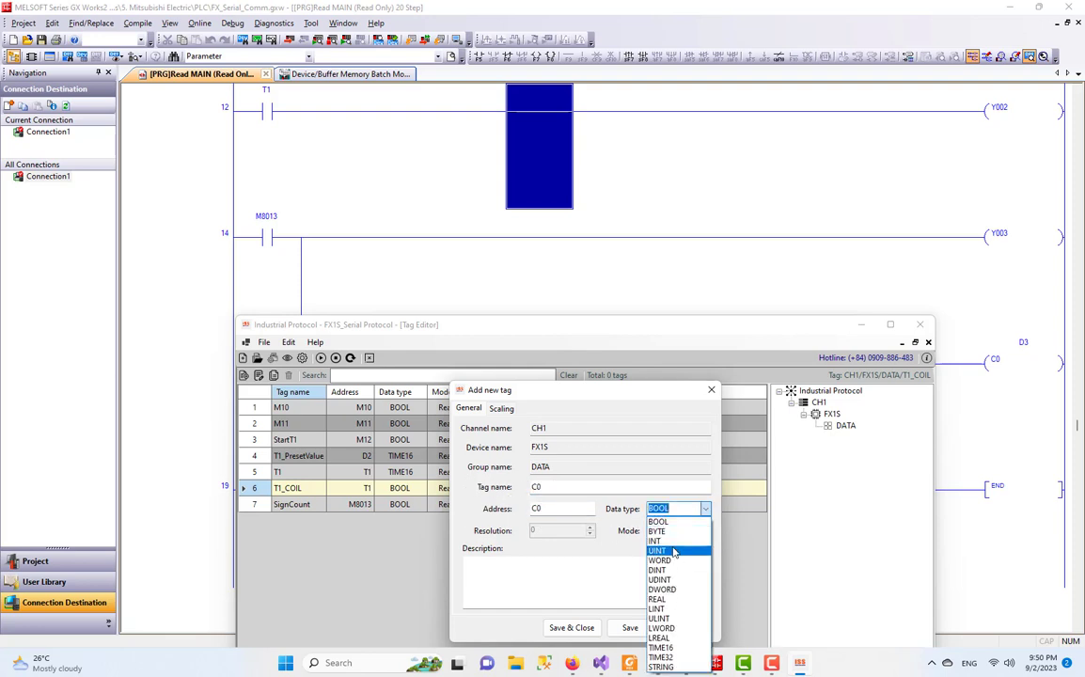
{"action": "left_click", "coordinate": [672, 552]}
{"action": "left_click", "coordinate": [629, 627]}
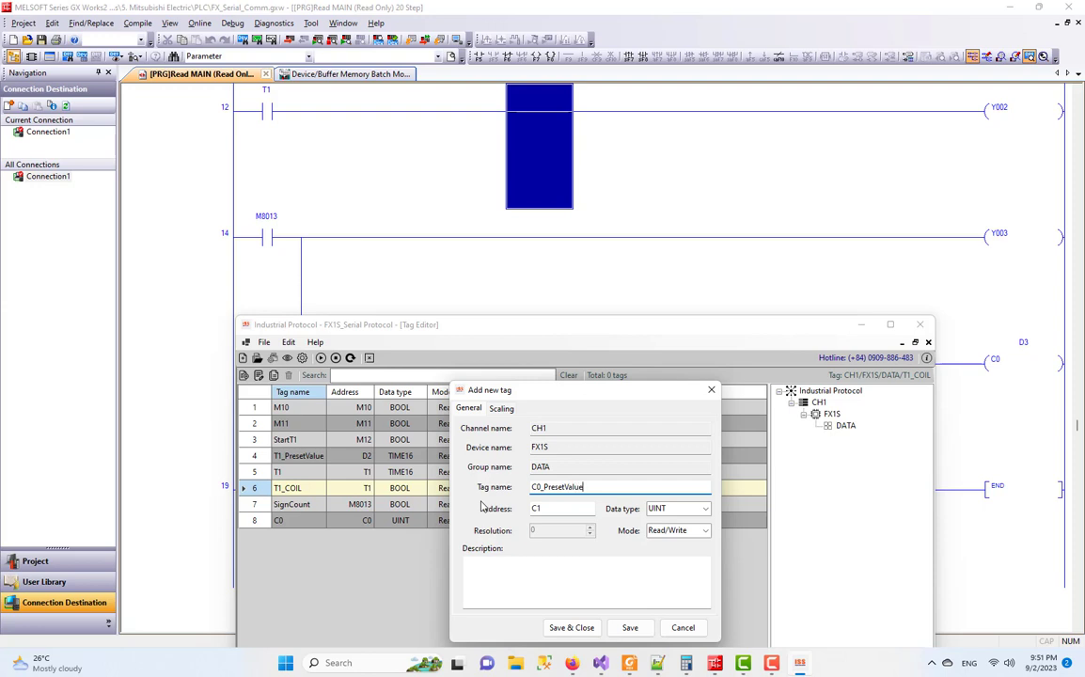
- Add a UINT tag named C0_PresetValue with address D3, and finish adding tags
{"action": "key", "text": "Tab"}
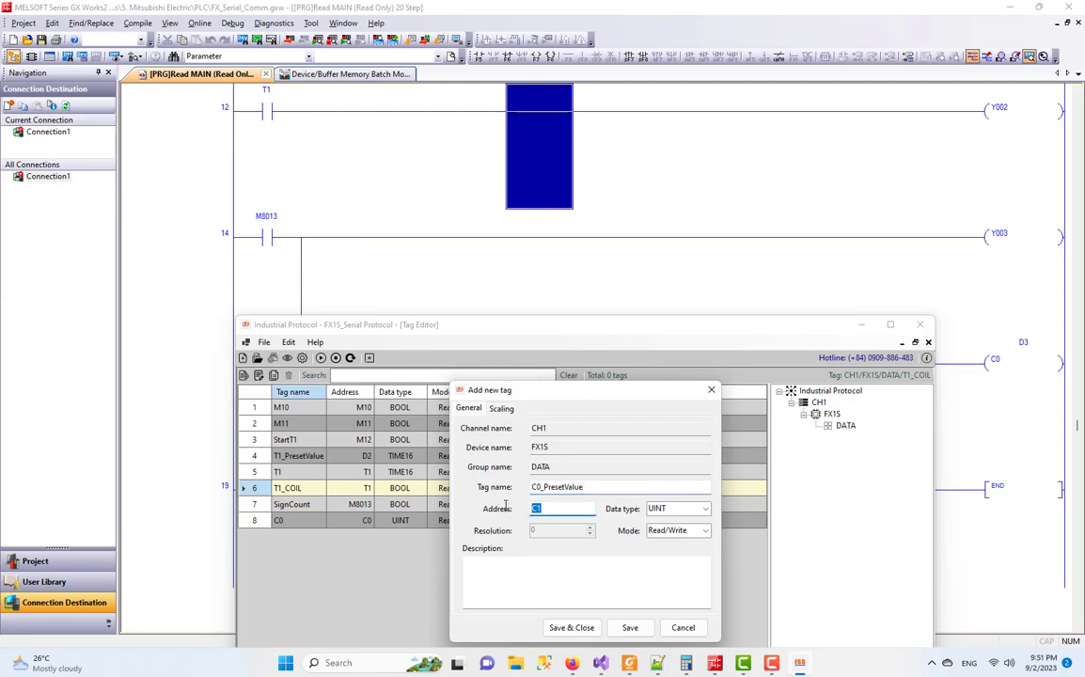
{"action": "type", "text": "D3"}
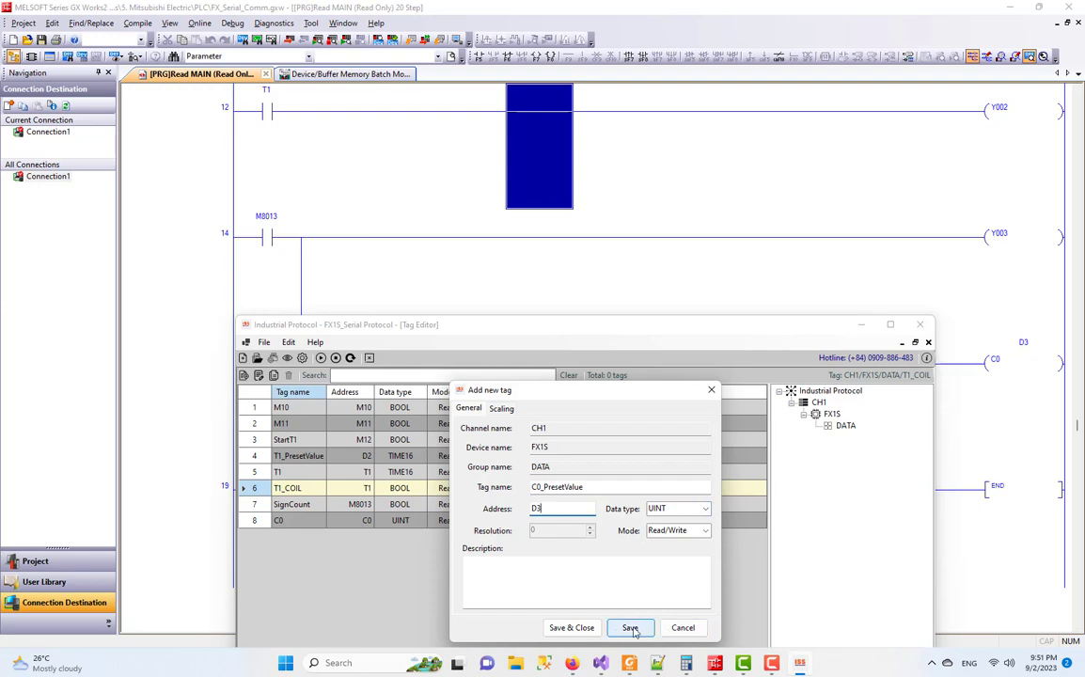
{"action": "left_click", "coordinate": [570, 627]}
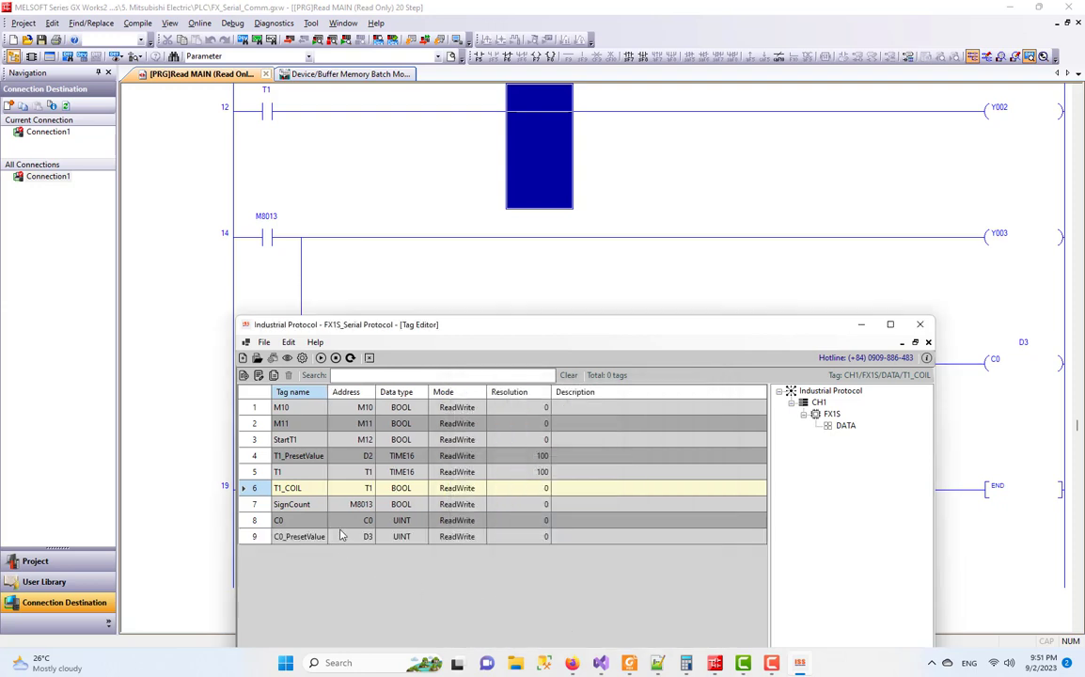
- Add a BOOL tag named C0_COIL with address C0 for the counter's contact
{"action": "left_click", "coordinate": [341, 534]}
{"action": "left_click", "coordinate": [242, 357]}
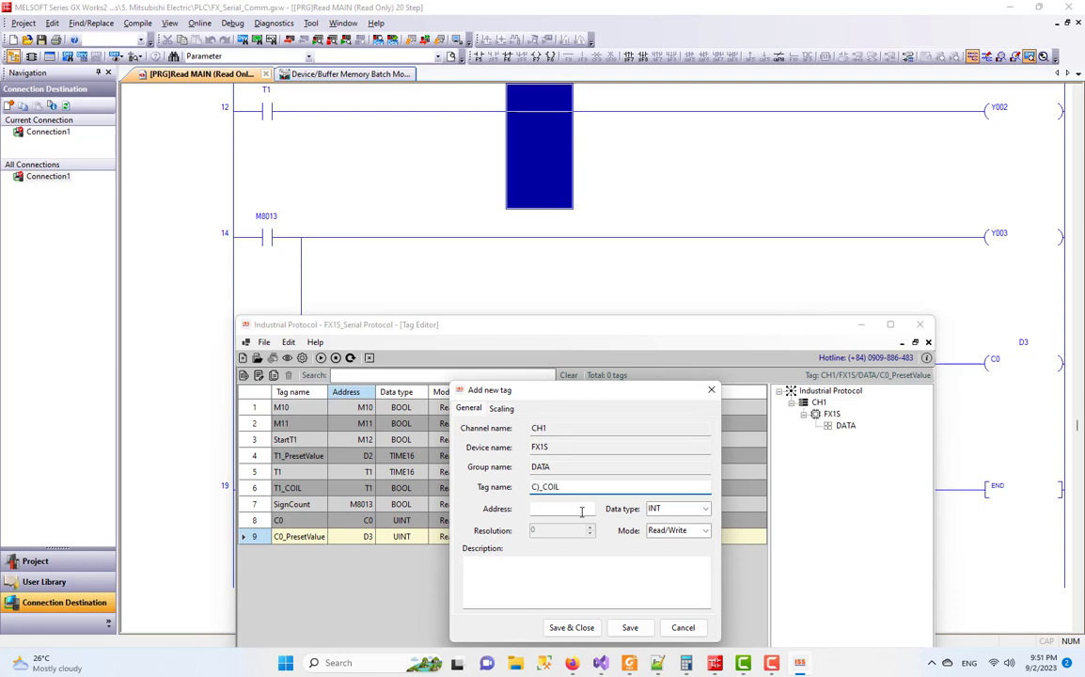
{"action": "type", "text": "0"}
{"action": "left_click", "coordinate": [538, 509]}
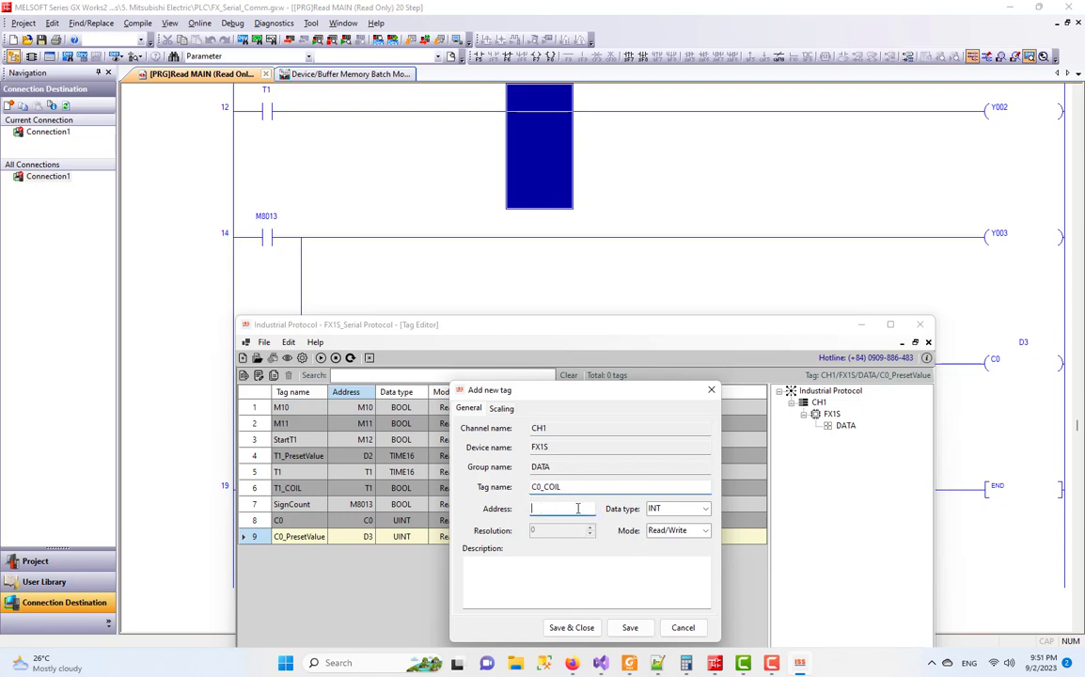
{"action": "type", "text": "C0"}
{"action": "left_click", "coordinate": [698, 508]}
{"action": "left_click", "coordinate": [679, 522]}
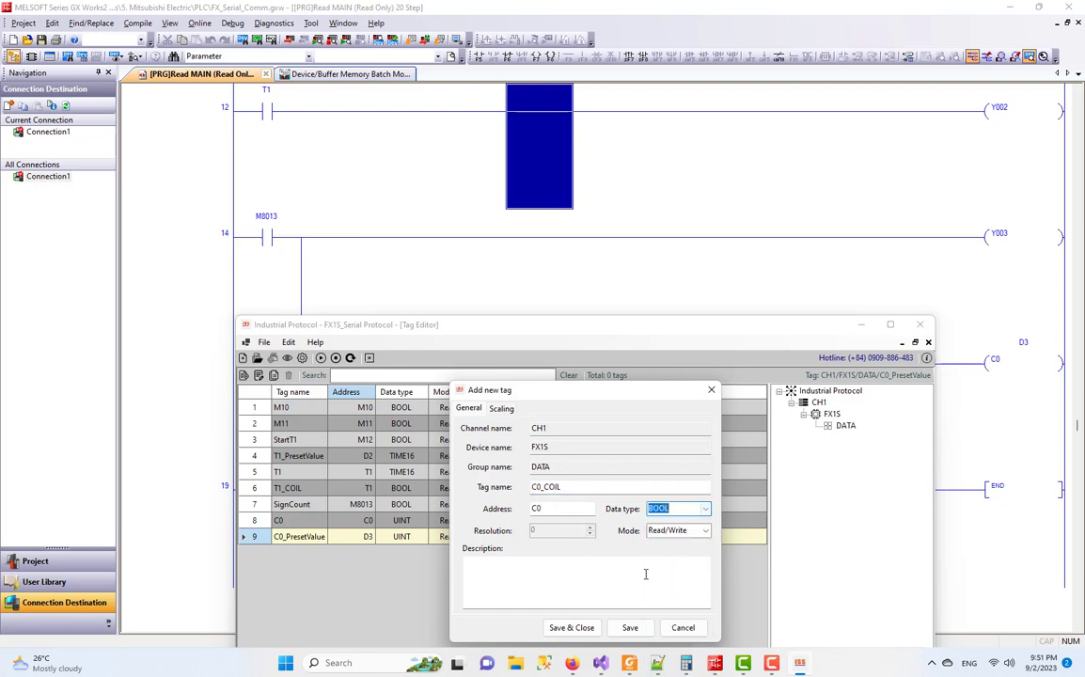
{"action": "left_click", "coordinate": [572, 627]}
- Monitor the live values of the DATA group's tags, and return to the tag editor
{"action": "double_click", "coordinate": [362, 325]}
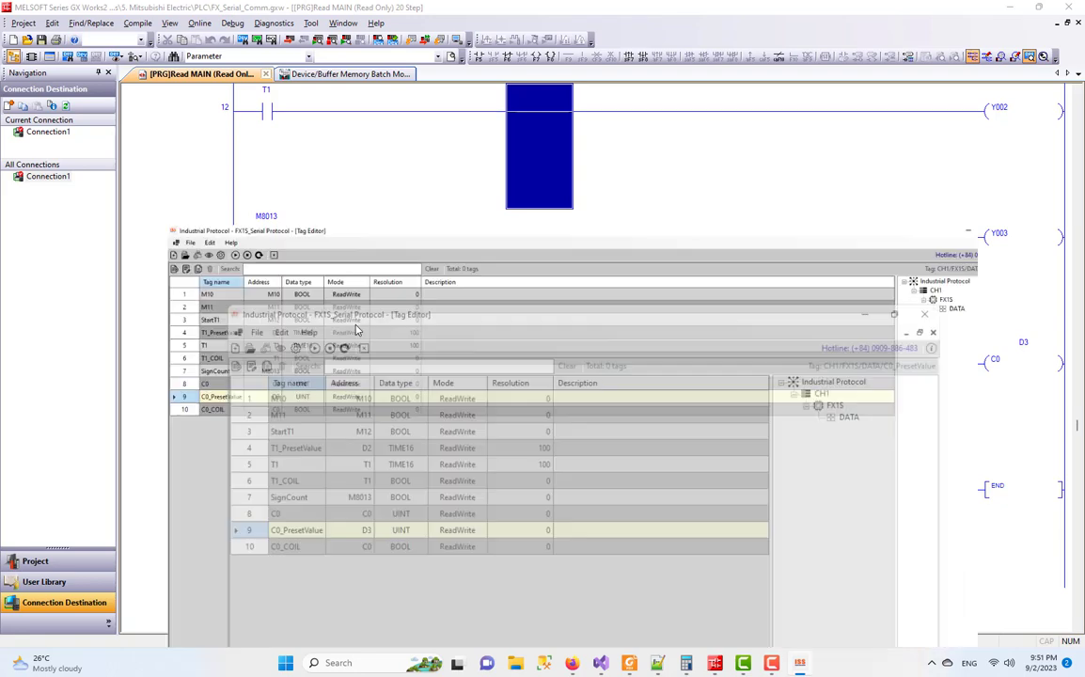
{"action": "left_click", "coordinate": [52, 38]}
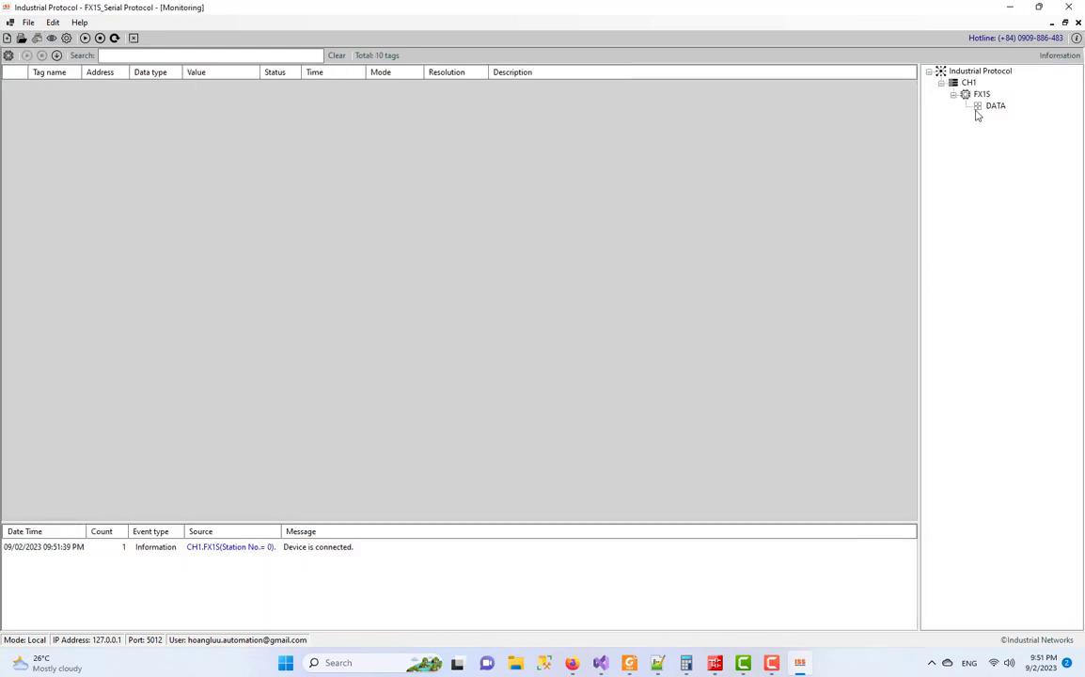
{"action": "left_click", "coordinate": [982, 107]}
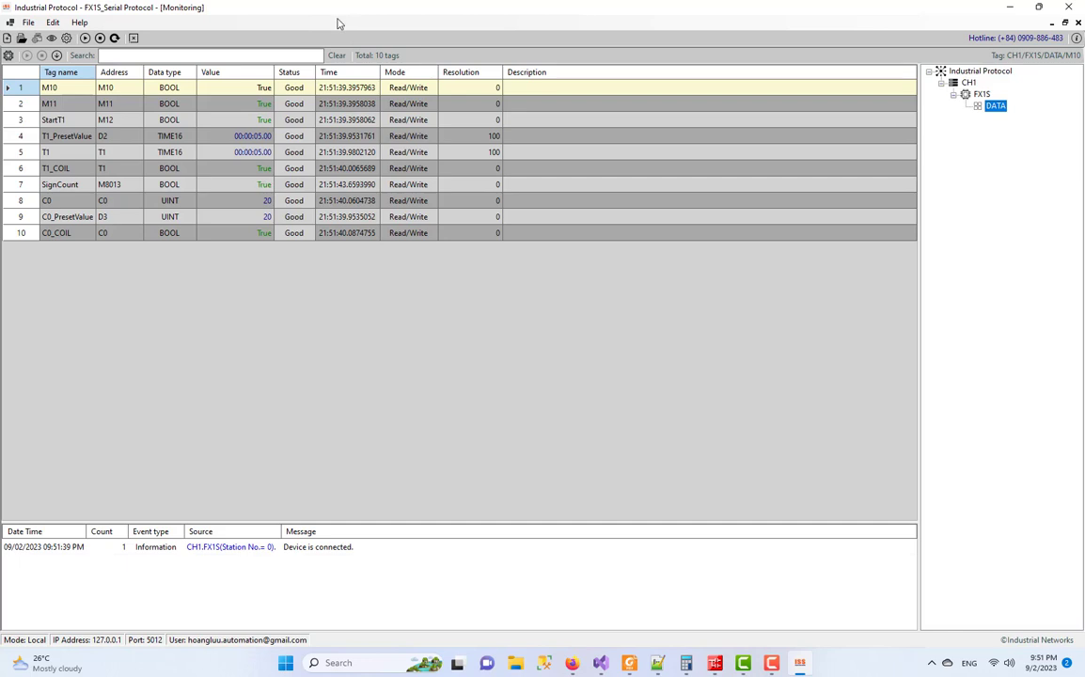
{"action": "left_click", "coordinate": [1078, 22]}
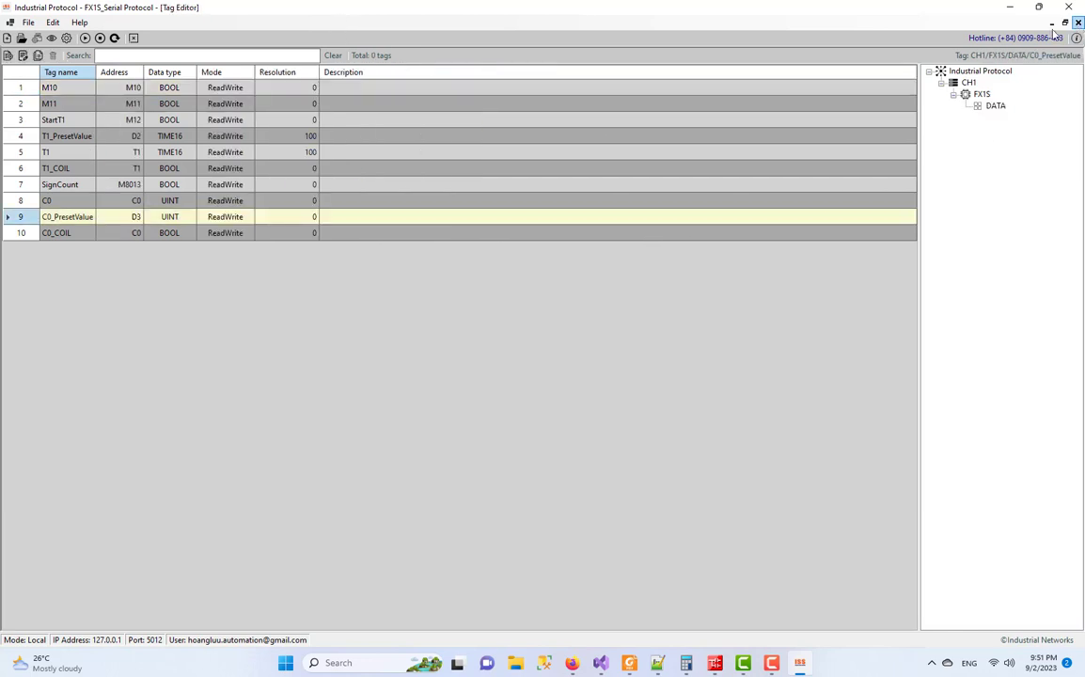
- Bring the output rungs into view beside the tag editor, and add BOOL tags Y2 and Y3 with matching addresses
{"action": "left_click", "coordinate": [117, 232]}
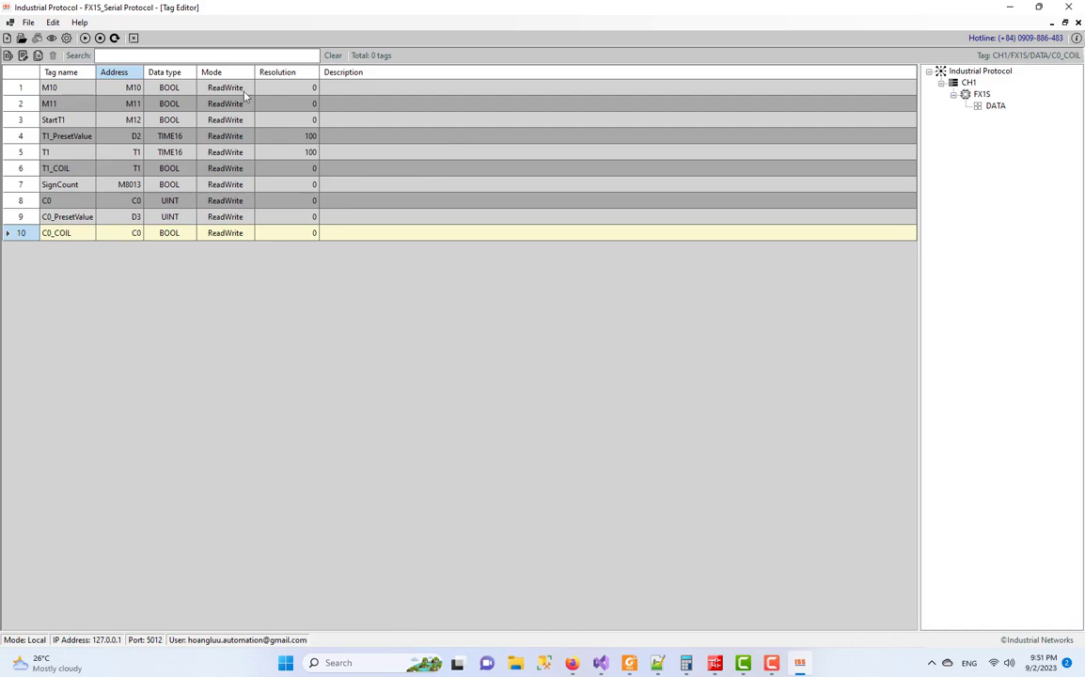
{"action": "left_click_drag", "start_coordinate": [310, 8], "coordinate": [424, 237]}
{"action": "scroll", "coordinate": [827, 204], "scroll_direction": "up", "scroll_amount": 5}
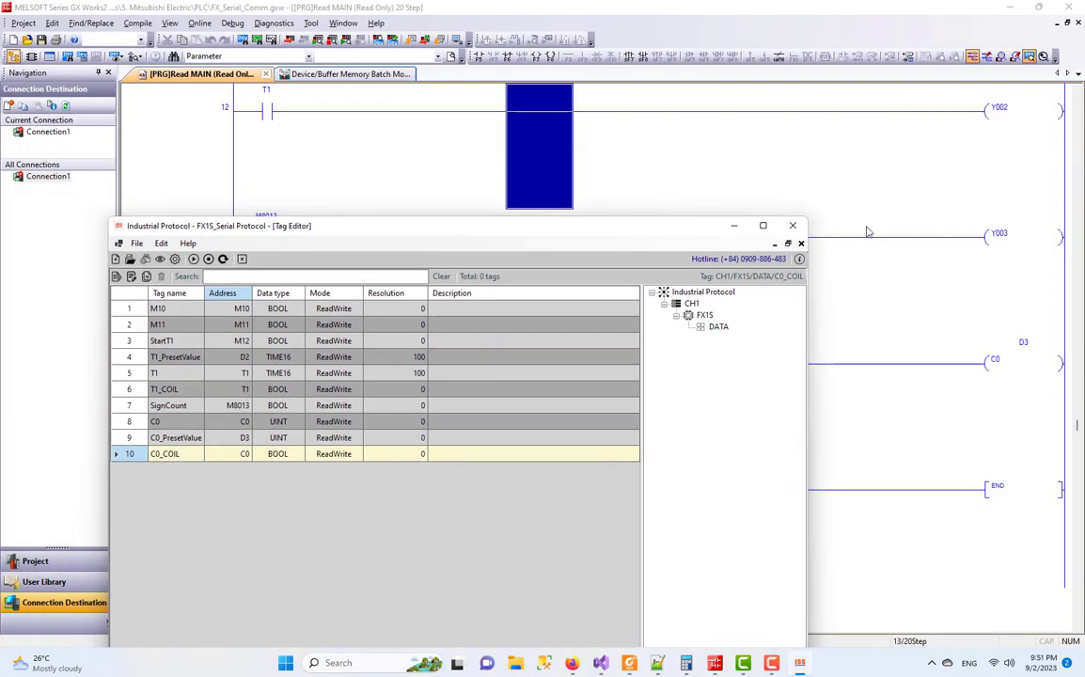
{"action": "scroll", "coordinate": [865, 230], "scroll_direction": "down", "scroll_amount": 5}
{"action": "left_click", "coordinate": [116, 277]}
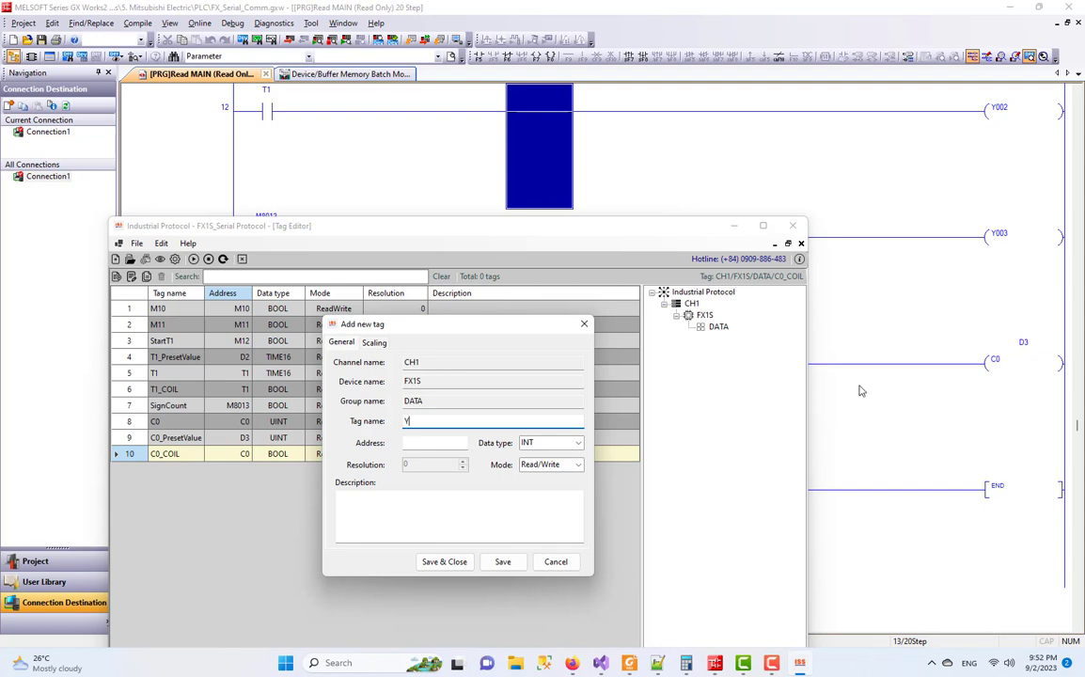
{"action": "type", "text": "2"}
{"action": "left_click", "coordinate": [419, 443]}
{"action": "type", "text": "Y2"}
{"action": "left_click", "coordinate": [577, 444]}
{"action": "scroll", "coordinate": [579, 450], "scroll_direction": "up", "scroll_amount": 1}
{"action": "left_click", "coordinate": [529, 457]}
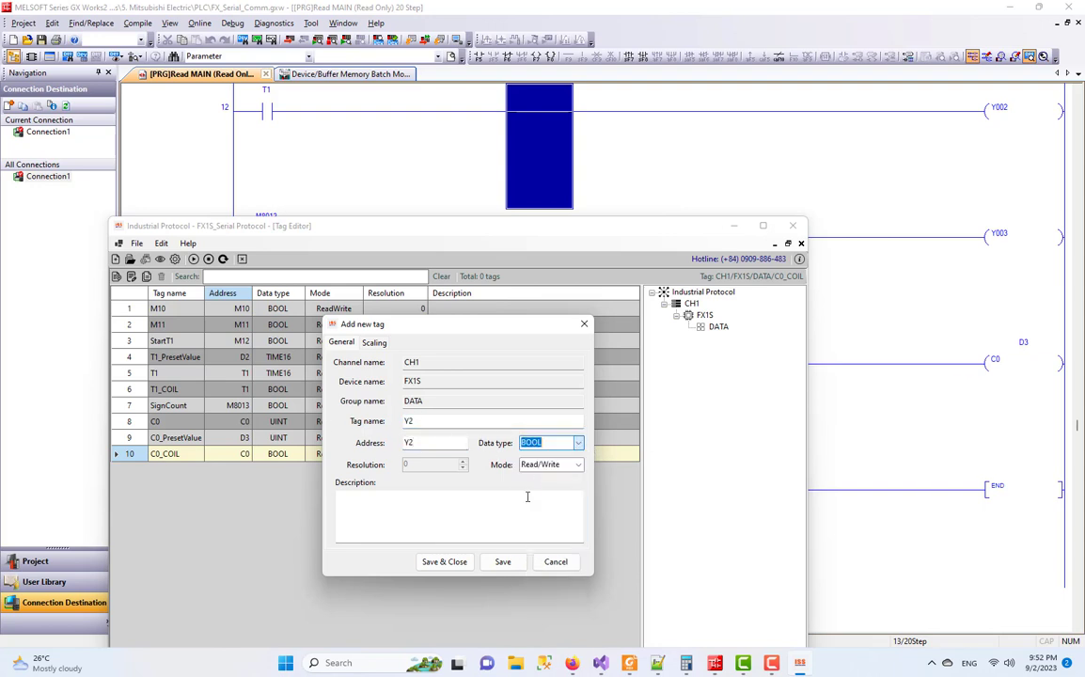
{"action": "left_click", "coordinate": [503, 561]}
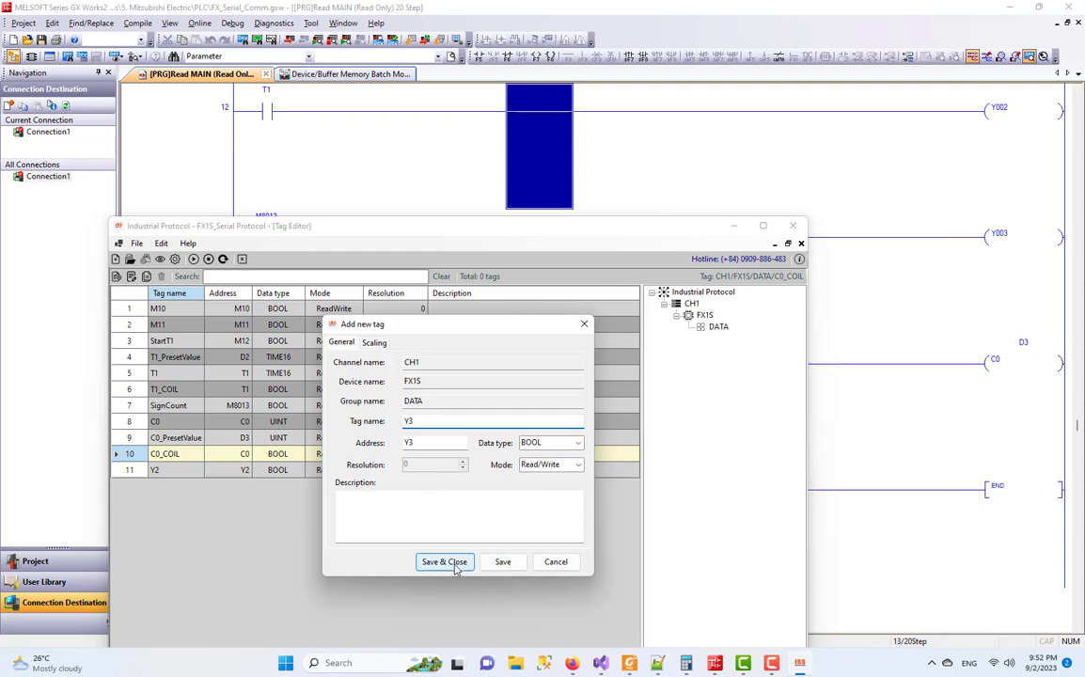
{"action": "left_click", "coordinate": [506, 567]}
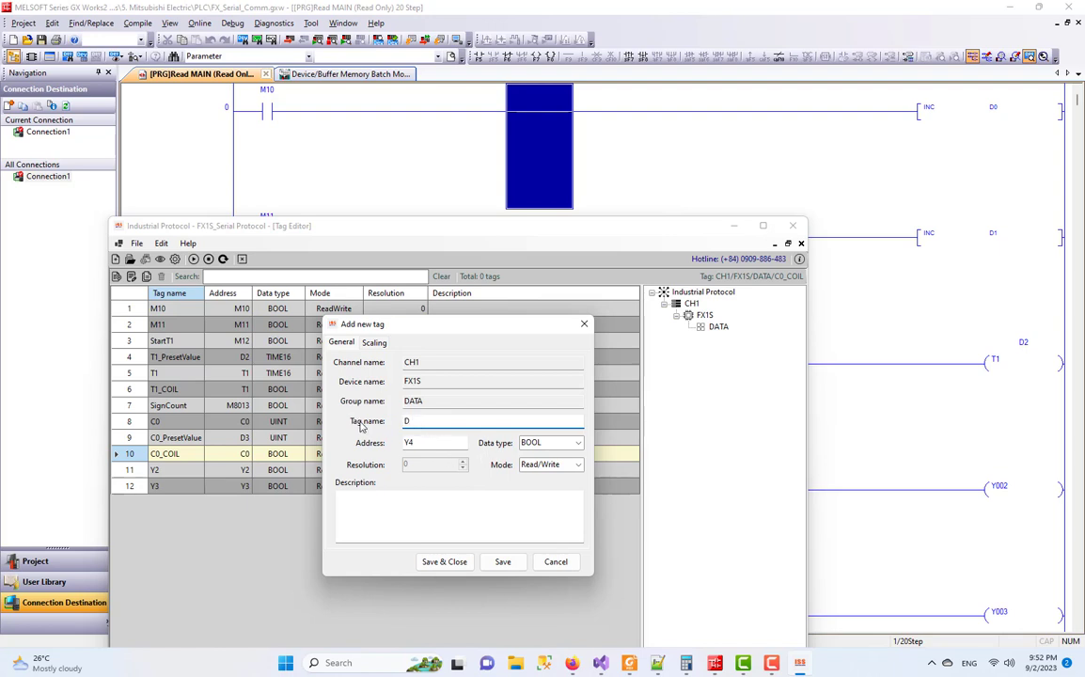
- Add a BOOL tag named D0 with address D1, and finish adding tags
{"action": "type", "text": "0"}
{"action": "double_click", "coordinate": [428, 443]}
{"action": "type", "text": "D1"}
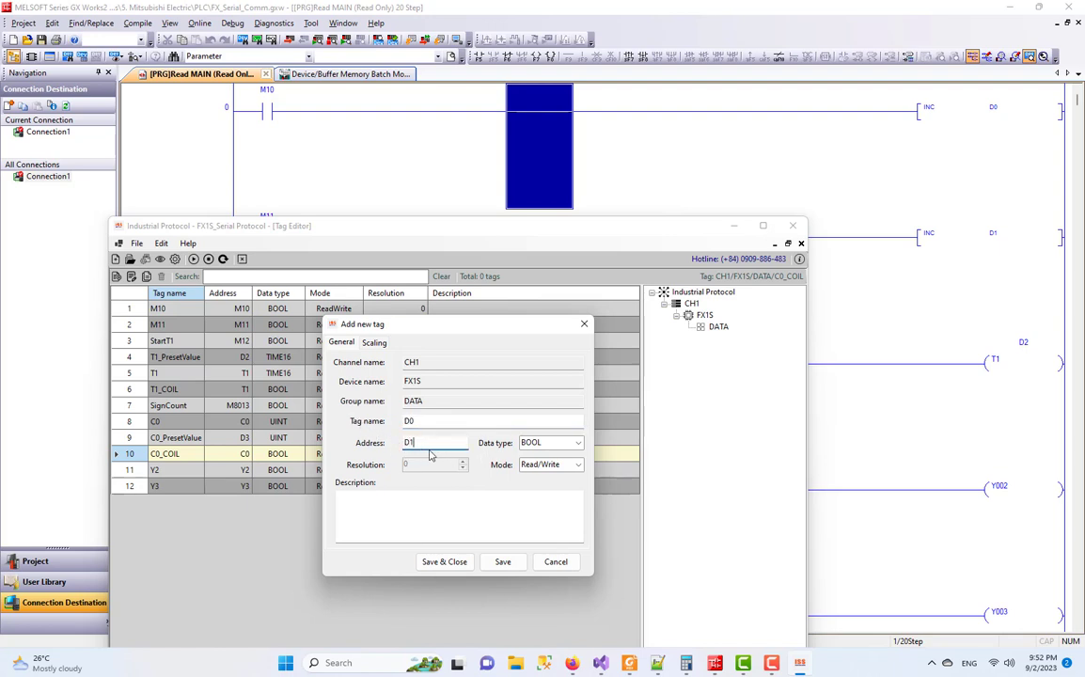
{"action": "left_click", "coordinate": [452, 563]}
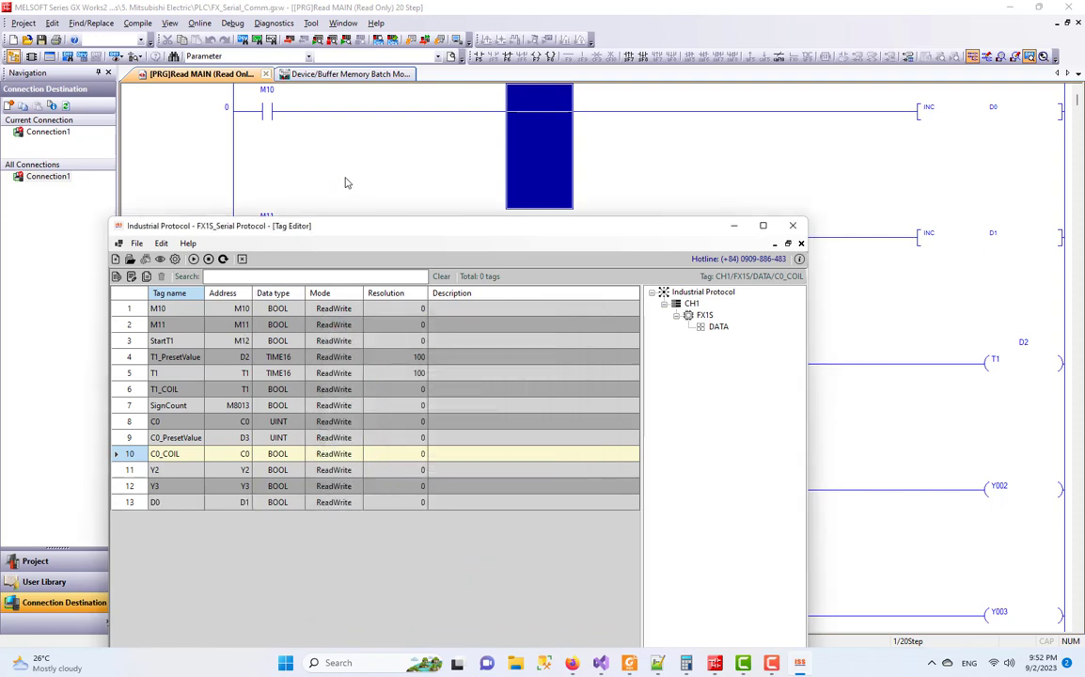
- Uncover the M11 rung in the ladder, and rename the M10 tag as INC_D0
{"action": "left_click_drag", "start_coordinate": [336, 235], "coordinate": [339, 291]}
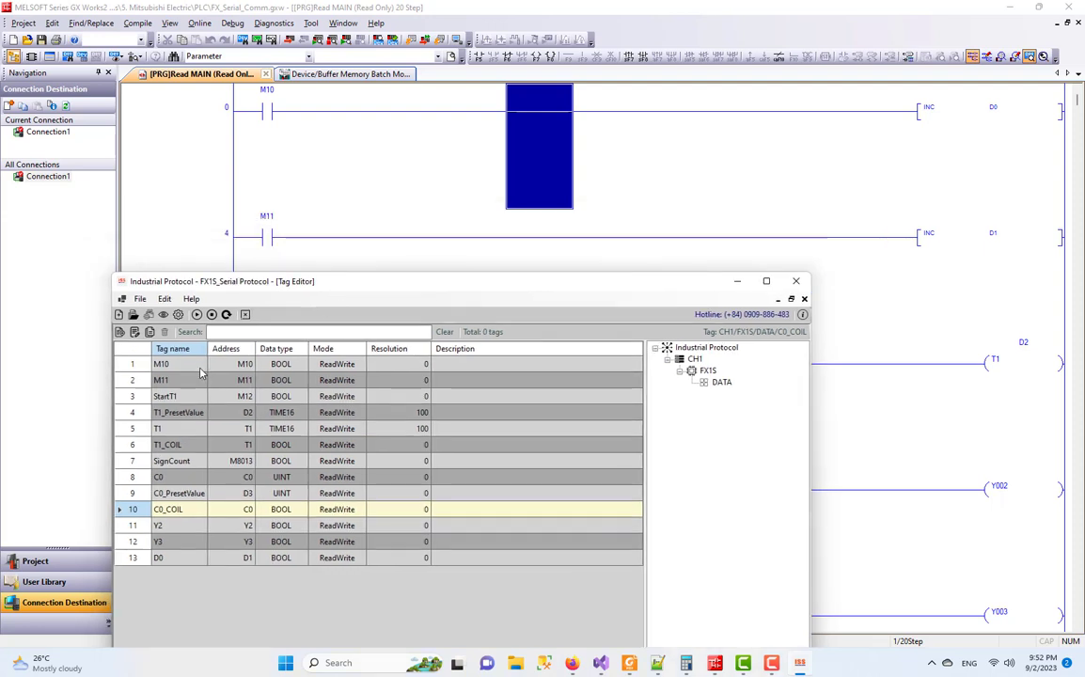
{"action": "double_click", "coordinate": [199, 371]}
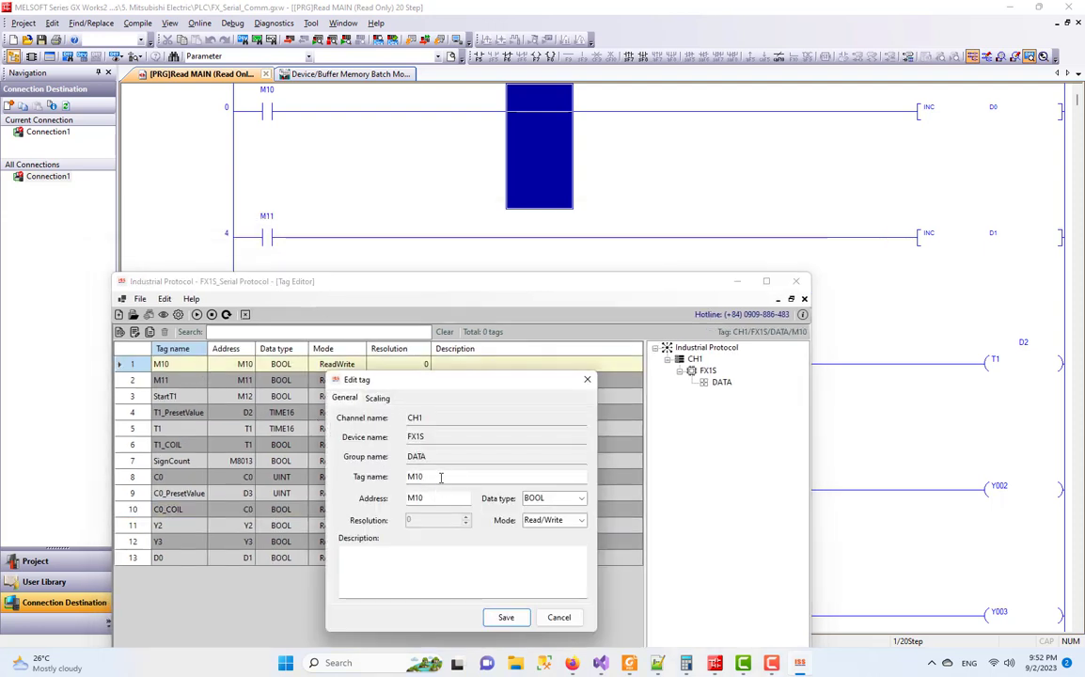
{"action": "double_click", "coordinate": [440, 477]}
{"action": "type", "text": "INC_D0"}
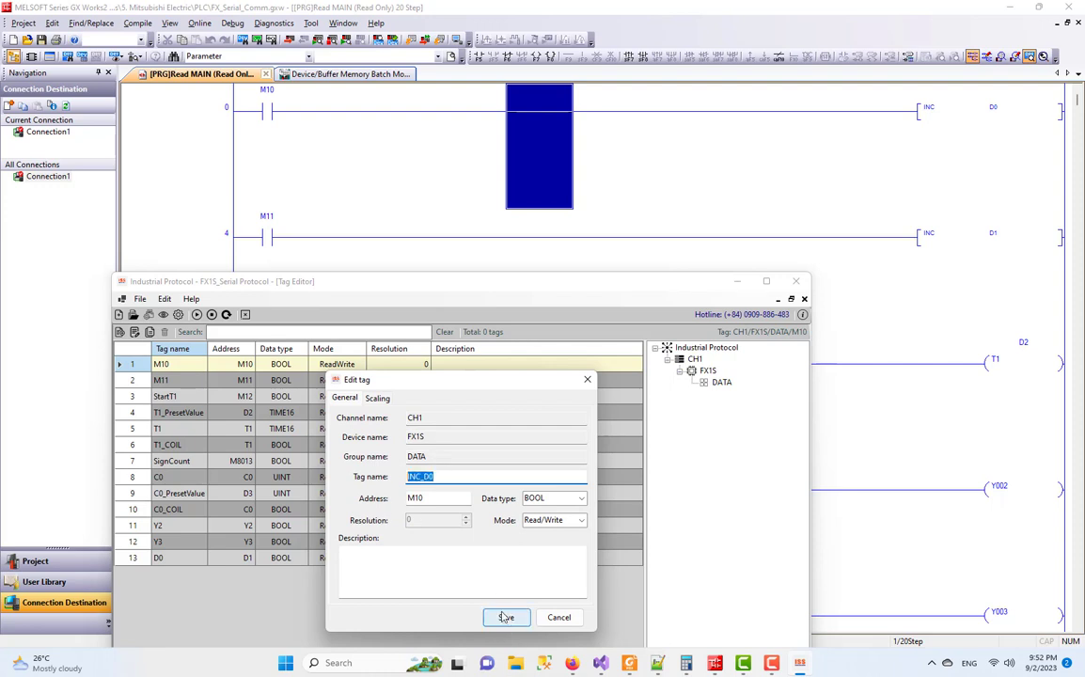
{"action": "left_click", "coordinate": [505, 616]}
- Rename the M11 tag as INC_D1 and save it
{"action": "left_click", "coordinate": [166, 378]}
{"action": "double_click", "coordinate": [166, 378]}
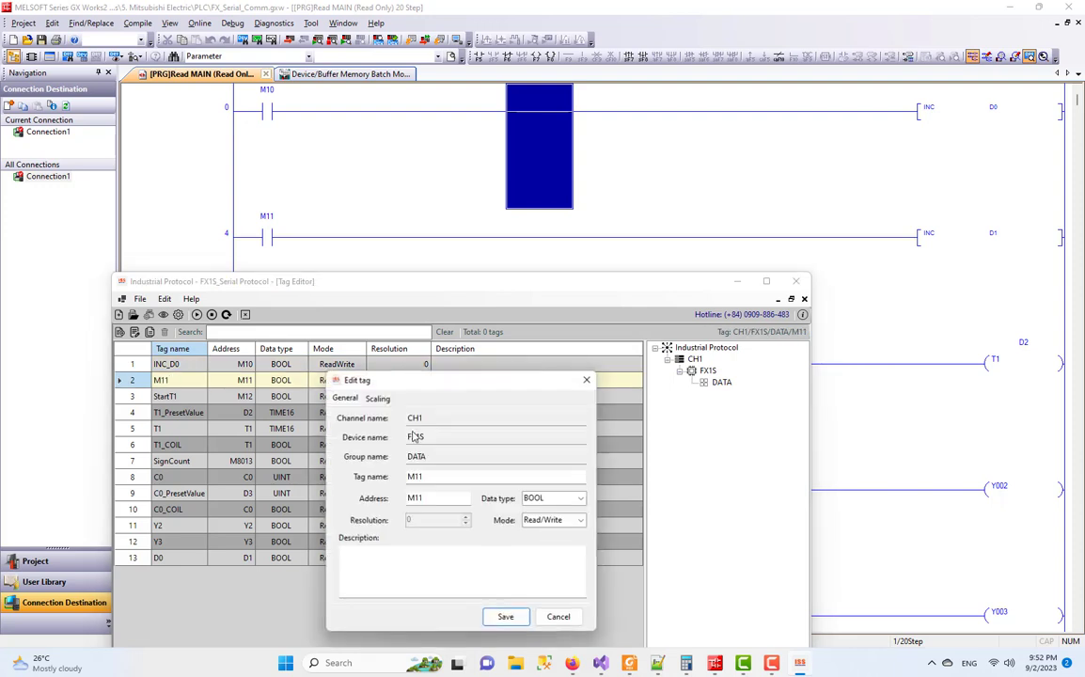
{"action": "double_click", "coordinate": [438, 477]}
{"action": "type", "text": "INC_D0"}
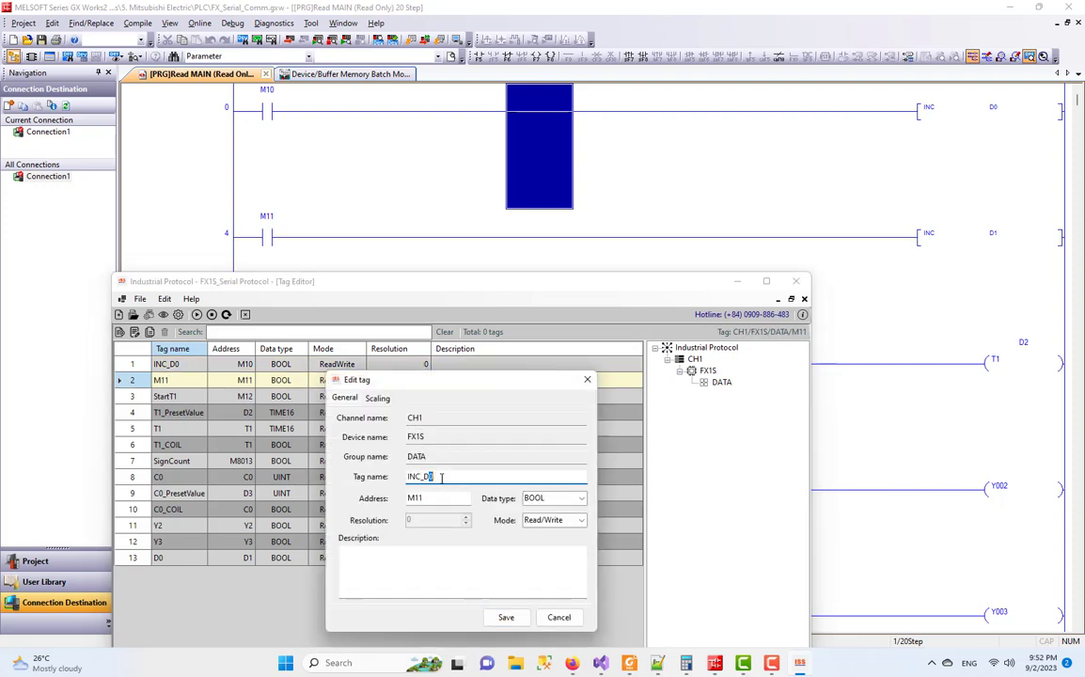
{"action": "left_click", "coordinate": [506, 616]}
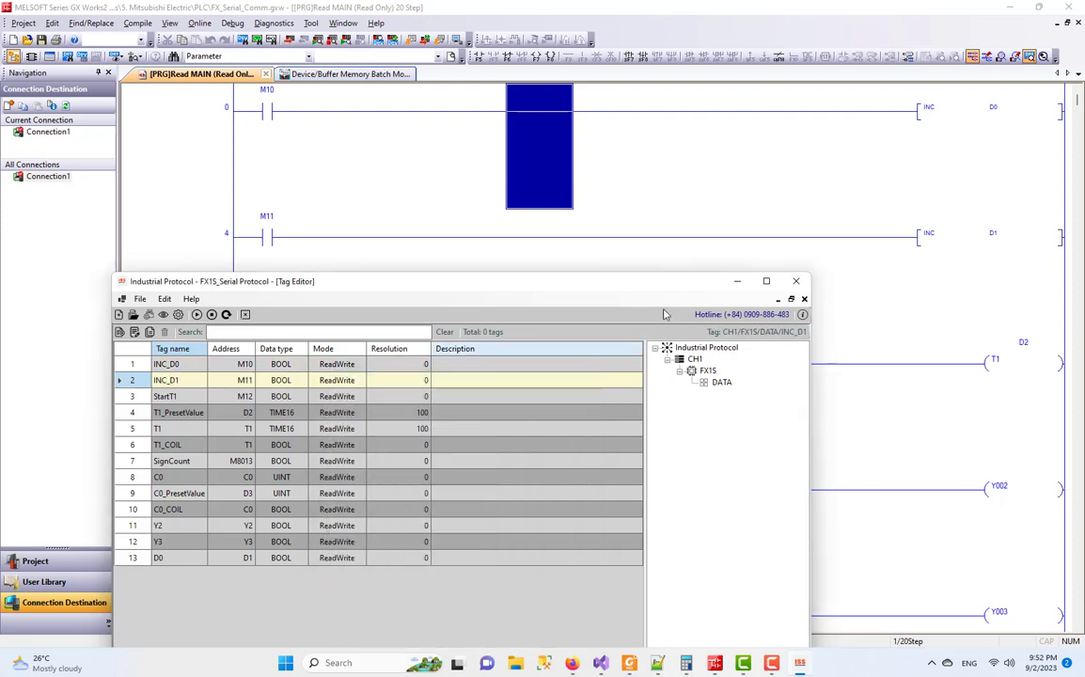
- Monitor the DATA group's live values again, and check the D0 tag's value
{"action": "double_click", "coordinate": [434, 290]}
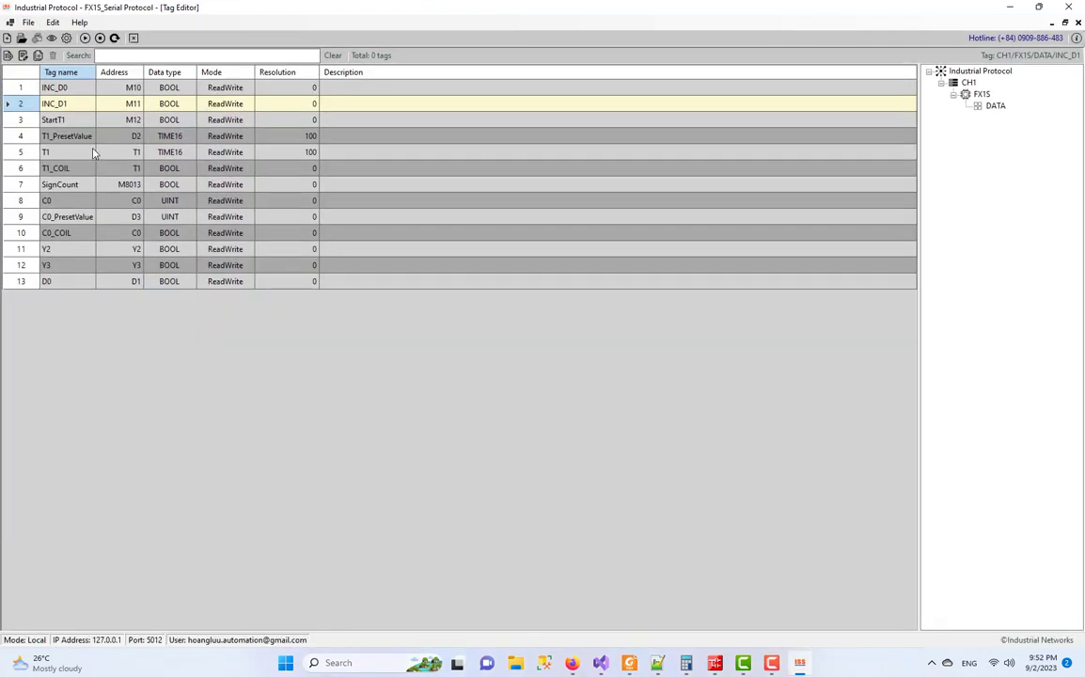
{"action": "left_click", "coordinate": [52, 39]}
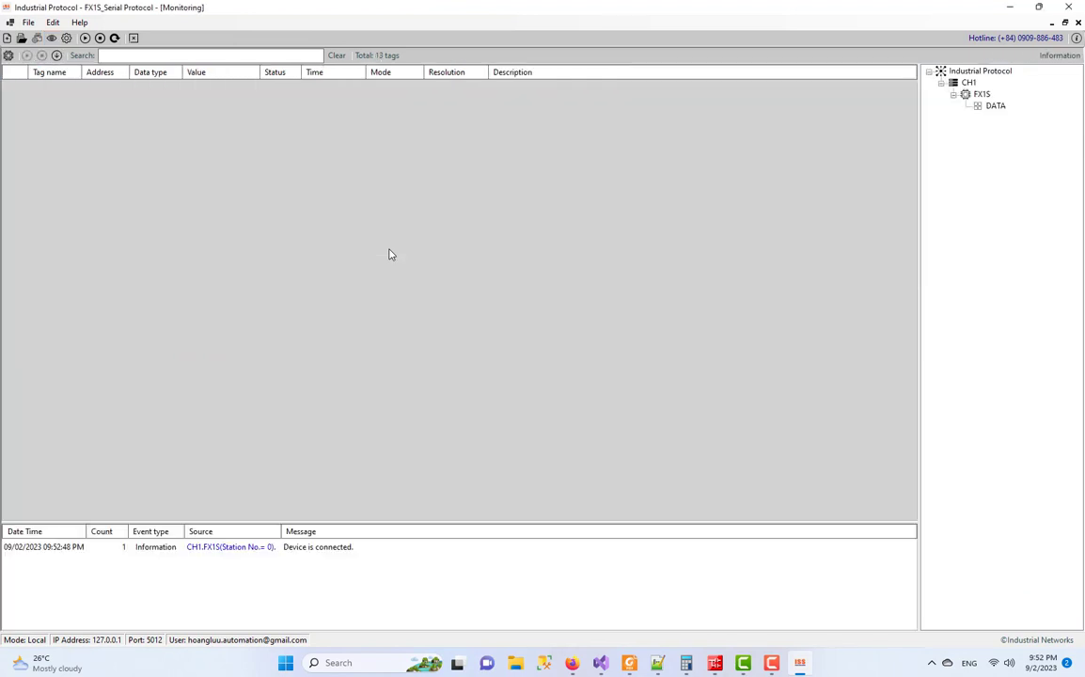
{"action": "left_click", "coordinate": [997, 106]}
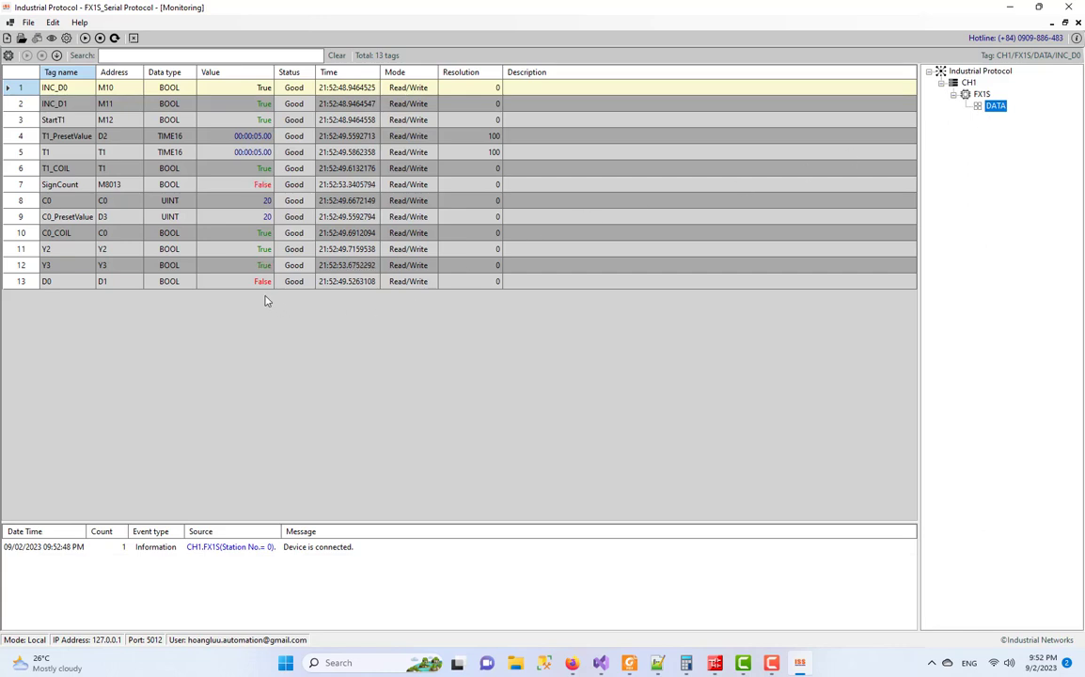
{"action": "left_click", "coordinate": [220, 286]}
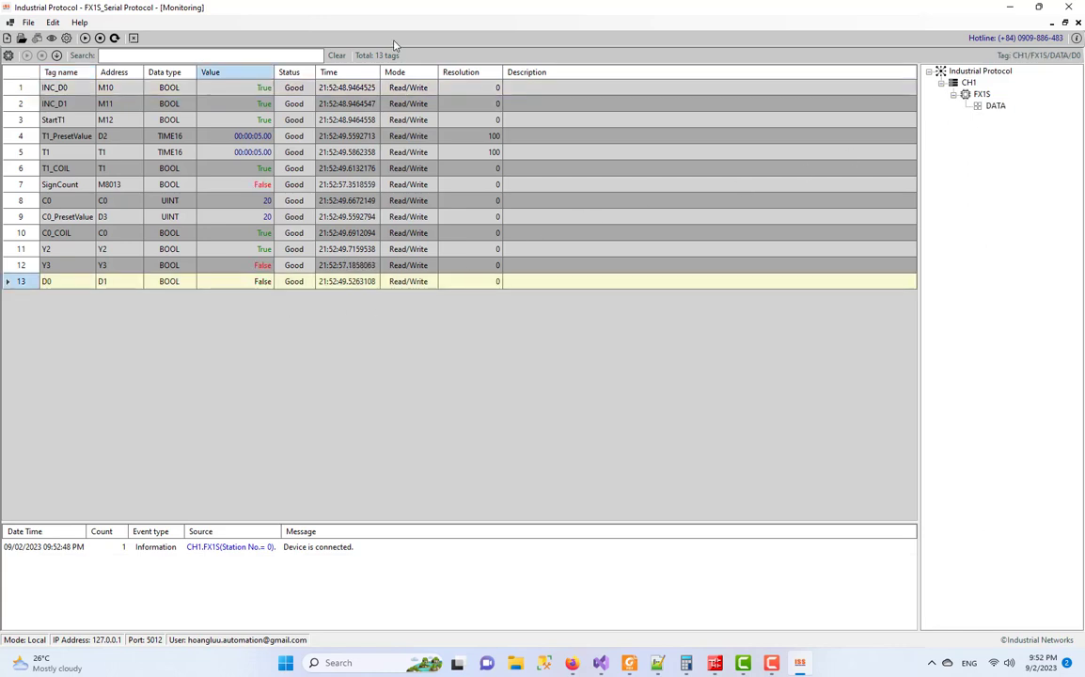
- Return to the tag editor, delete the D0 tag, and start monitoring the remaining tags
{"action": "left_click_drag", "start_coordinate": [406, 13], "coordinate": [452, 150]}
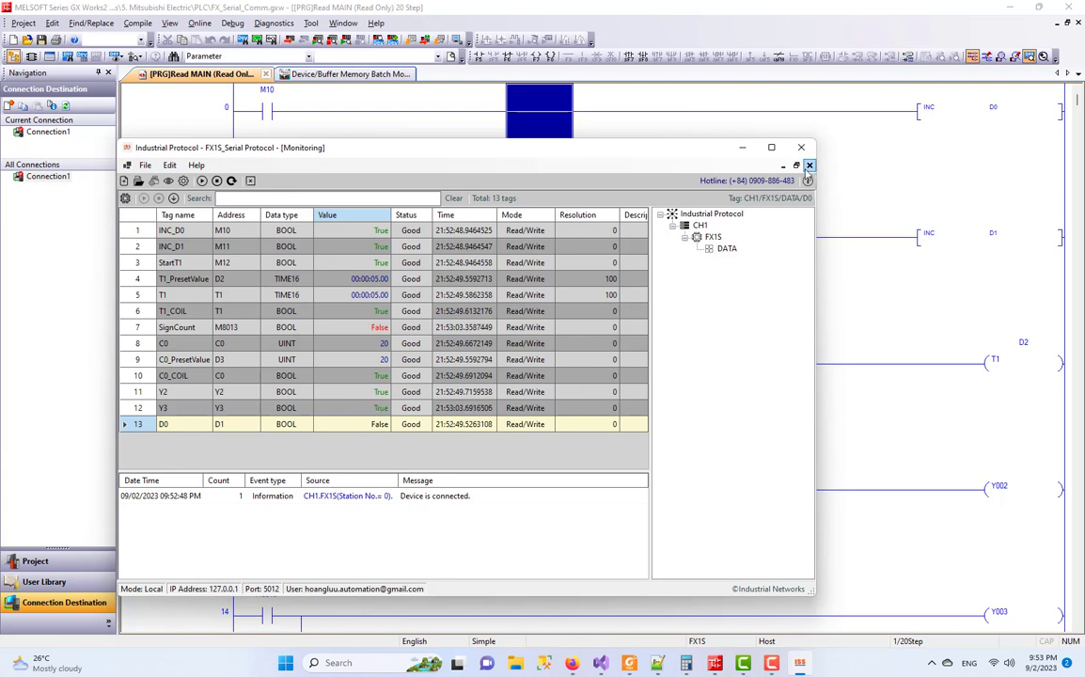
{"action": "key", "text": "shift+F5"}
{"action": "left_click", "coordinate": [278, 427]}
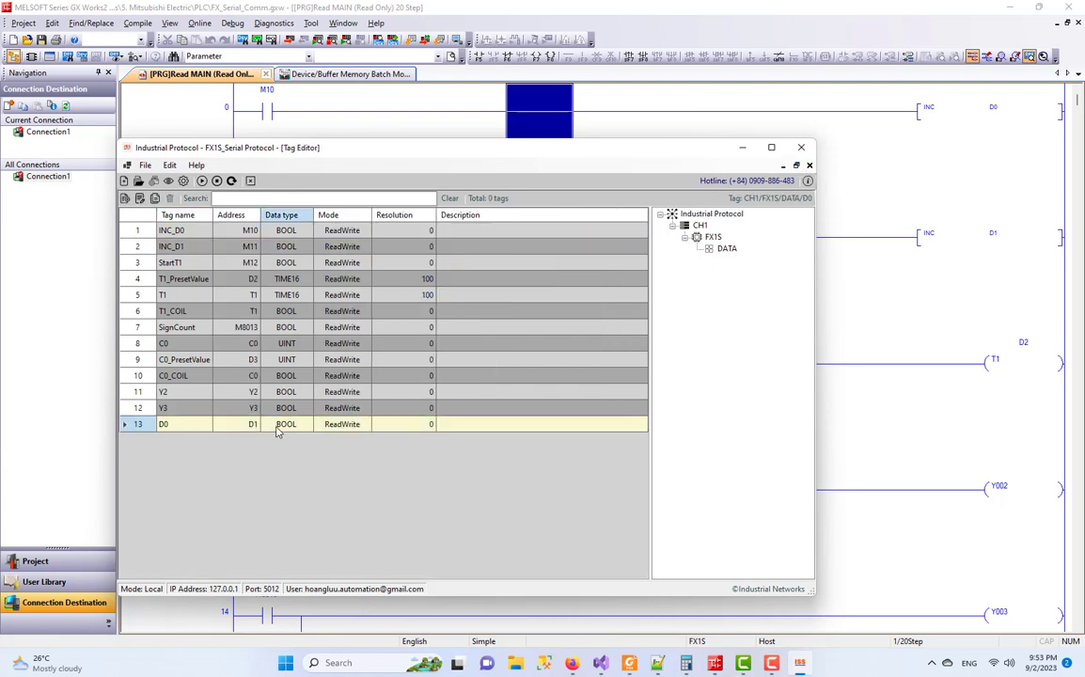
{"action": "key", "text": "Delete"}
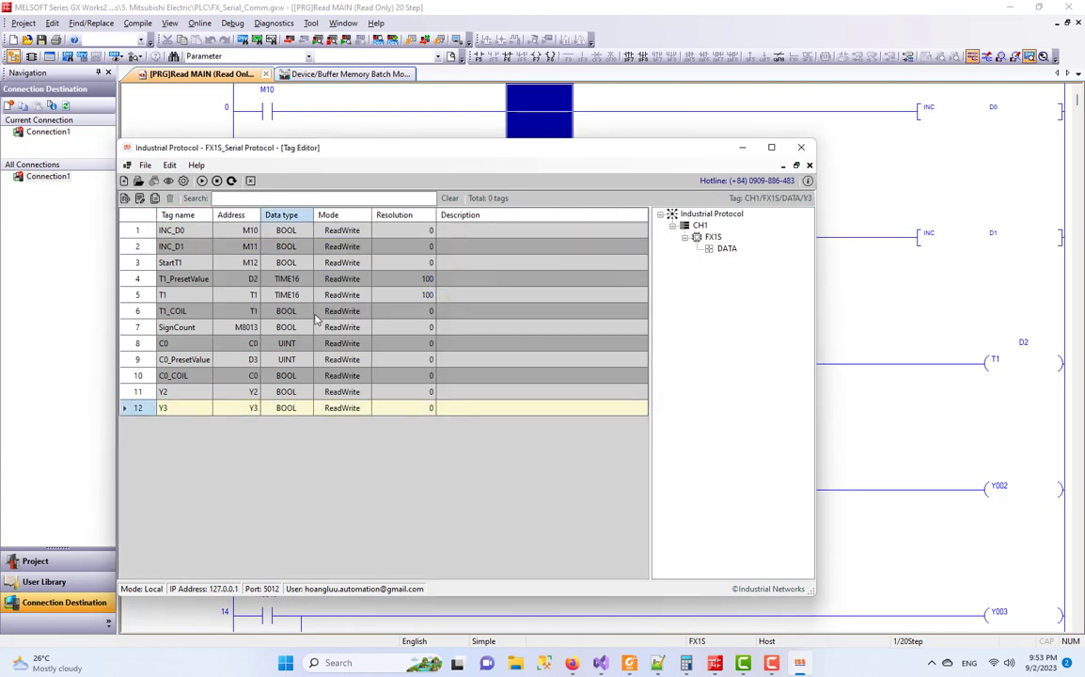
{"action": "left_click", "coordinate": [174, 182]}
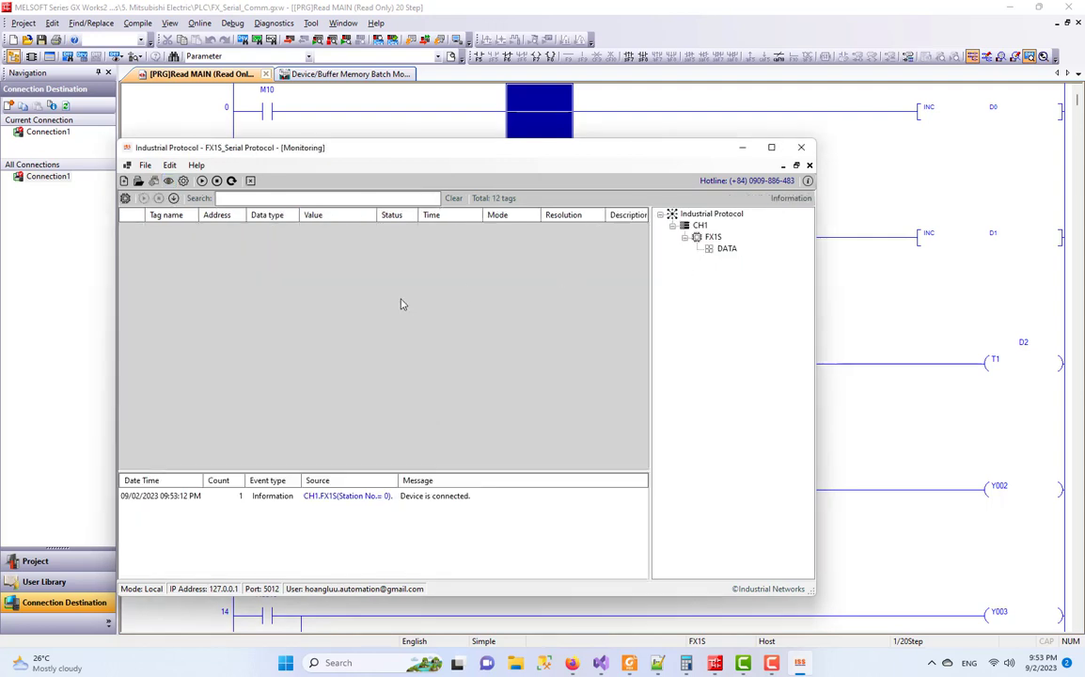
- Monitor the DATA group's live values and compare them with the M10, M11 and M12 rungs in the GX Works2 ladder
{"action": "left_click", "coordinate": [727, 248]}
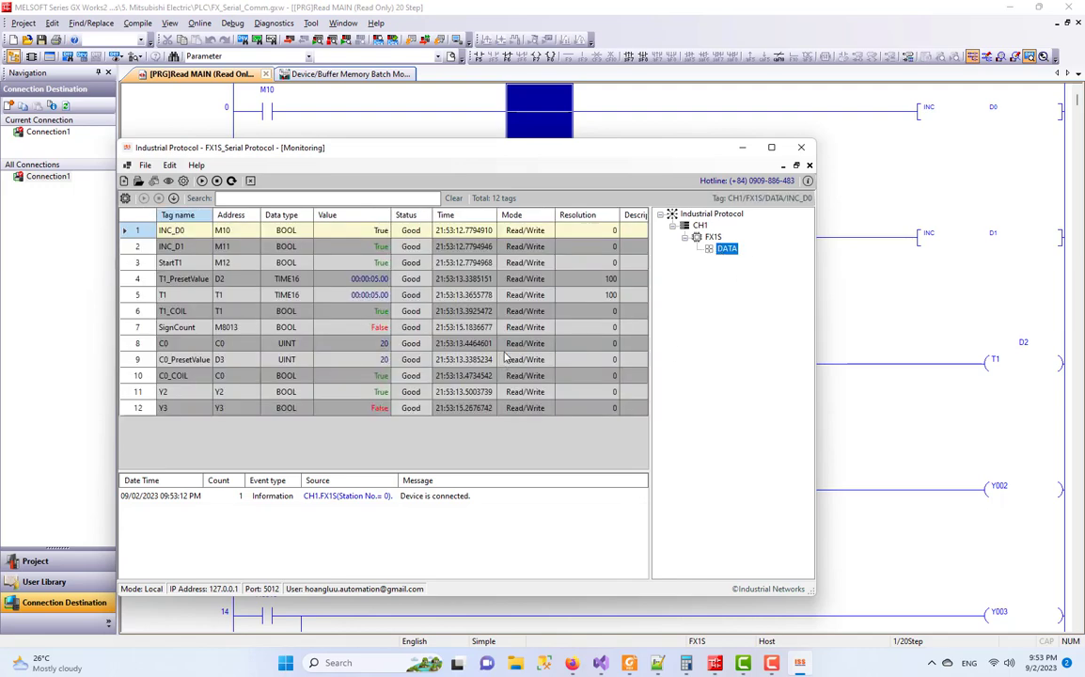
{"action": "left_click_drag", "start_coordinate": [416, 150], "coordinate": [530, 249]}
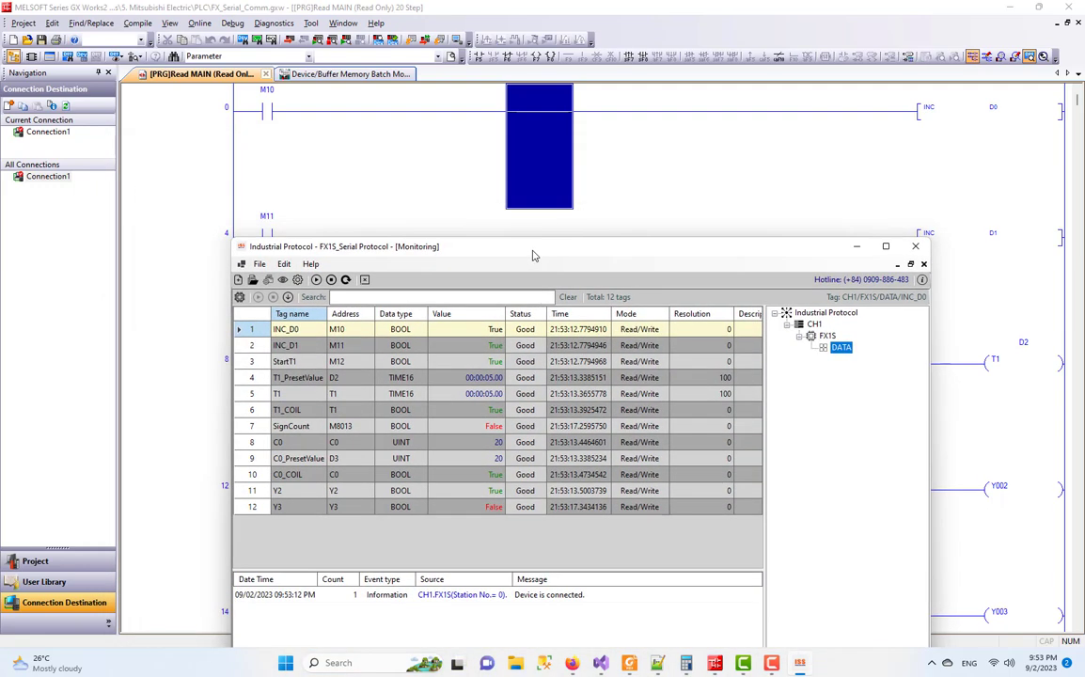
{"action": "left_click", "coordinate": [713, 167]}
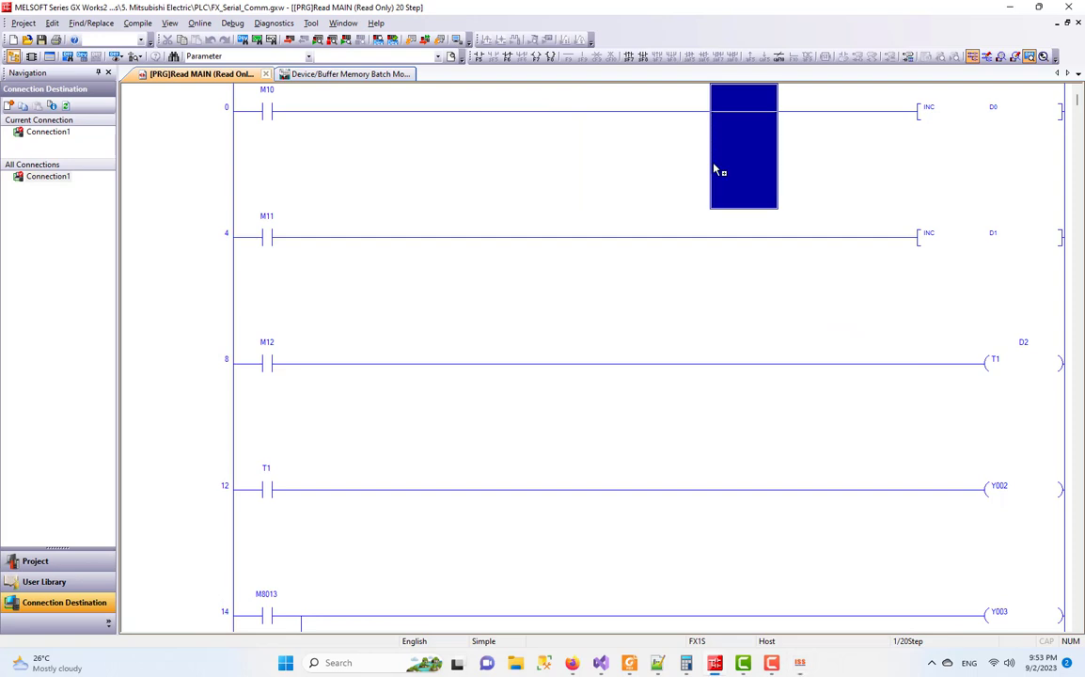
{"action": "left_click", "coordinate": [801, 662]}
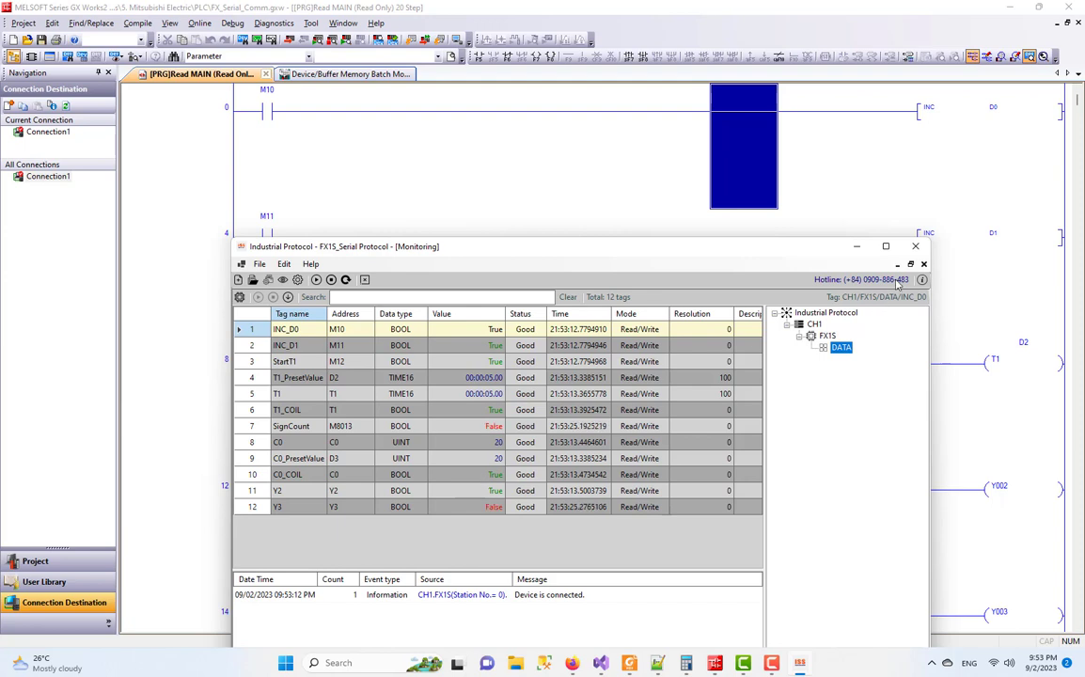
- Return to the tag editor and start a new tag in the DATA group with name and address D0
{"action": "key", "text": "F5"}
{"action": "left_click", "coordinate": [345, 505]}
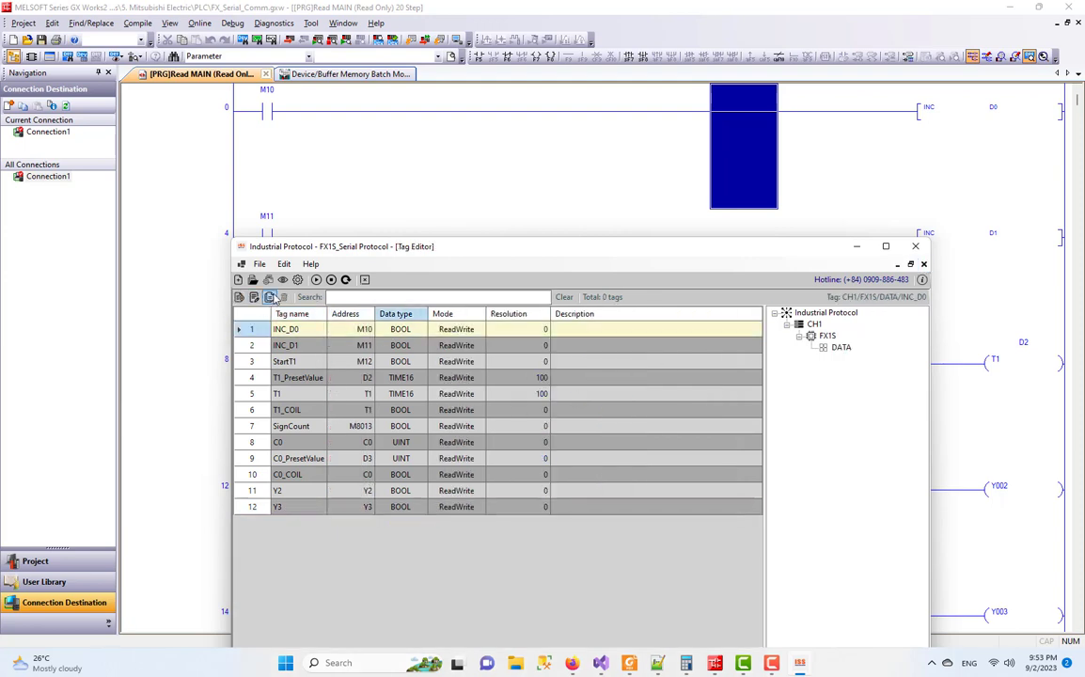
{"action": "left_click", "coordinate": [239, 297]}
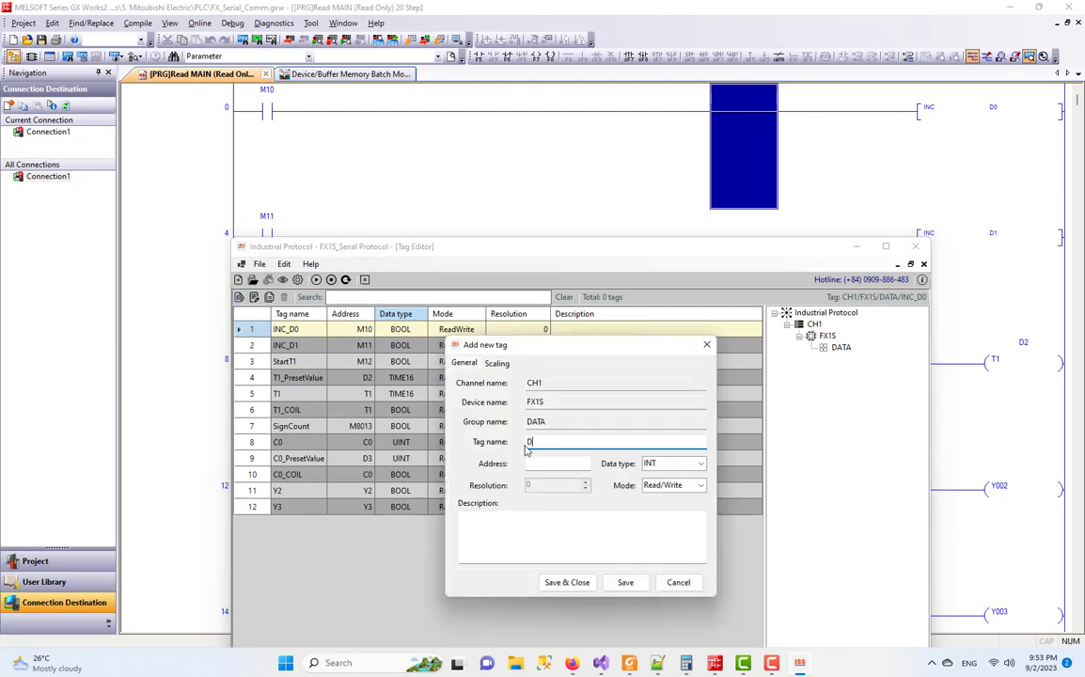
{"action": "type", "text": "D0"}
{"action": "double_click", "coordinate": [551, 442]}
{"action": "key", "text": "ctrl+c"}
{"action": "left_click", "coordinate": [560, 464]}
{"action": "key", "text": "ctrl+v"}
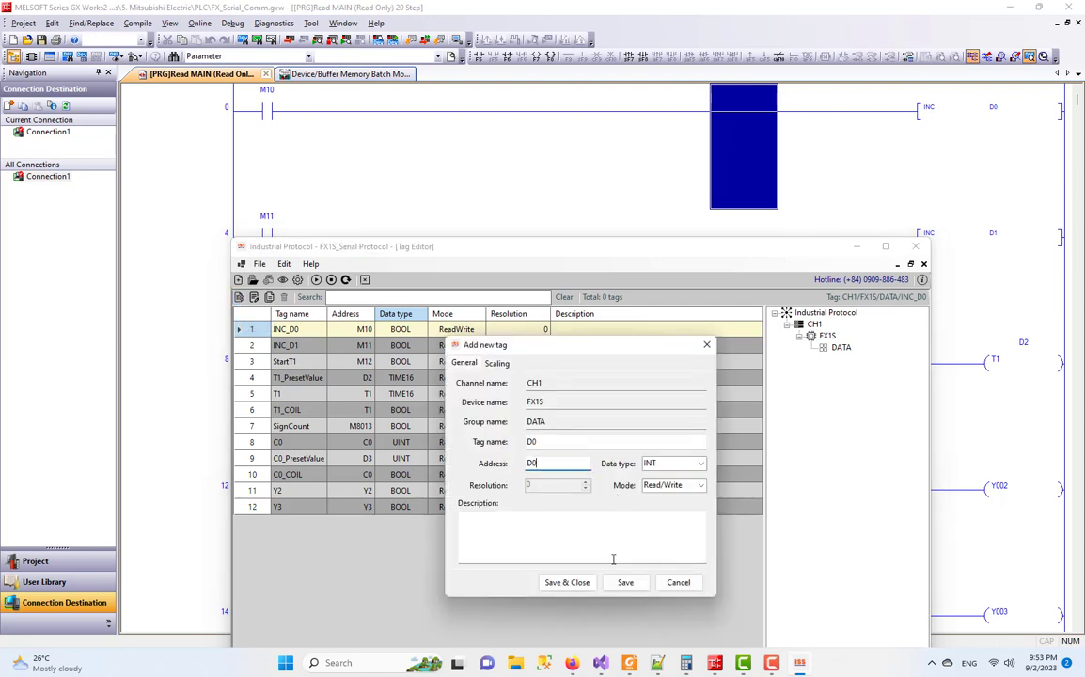
- Set the new tag's data type to UINT and save the consecutive tags D0, D1 and D2
{"action": "left_click", "coordinate": [699, 464]}
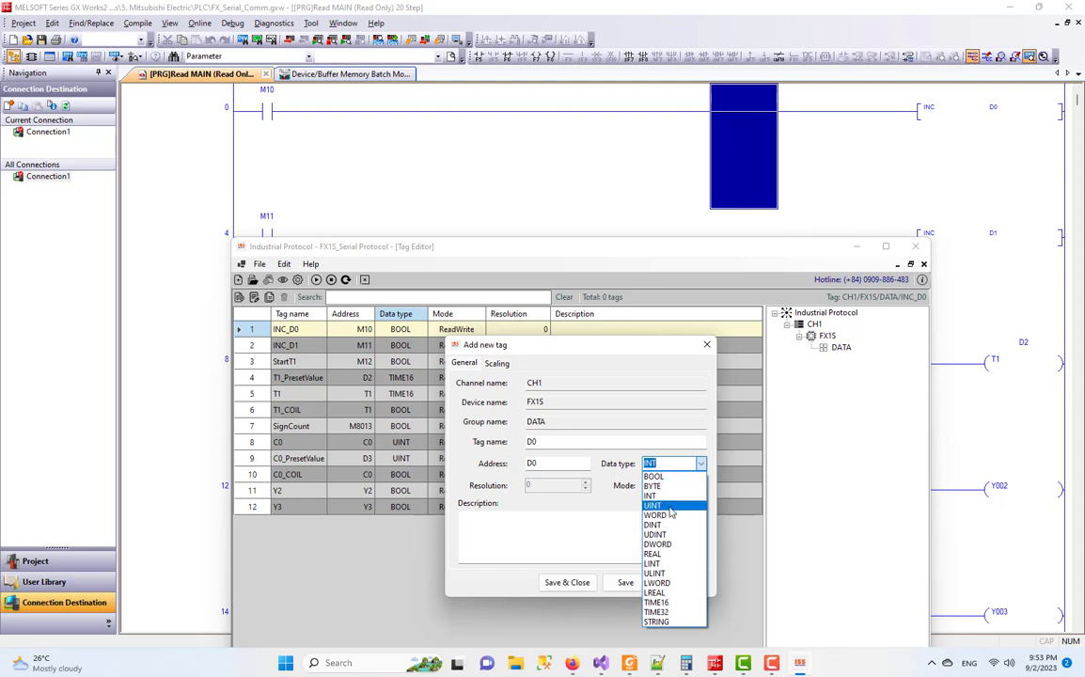
{"action": "left_click", "coordinate": [678, 485]}
{"action": "left_click", "coordinate": [696, 464]}
{"action": "left_click", "coordinate": [672, 515]}
{"action": "left_click", "coordinate": [626, 583]}
{"action": "left_click", "coordinate": [625, 583]}
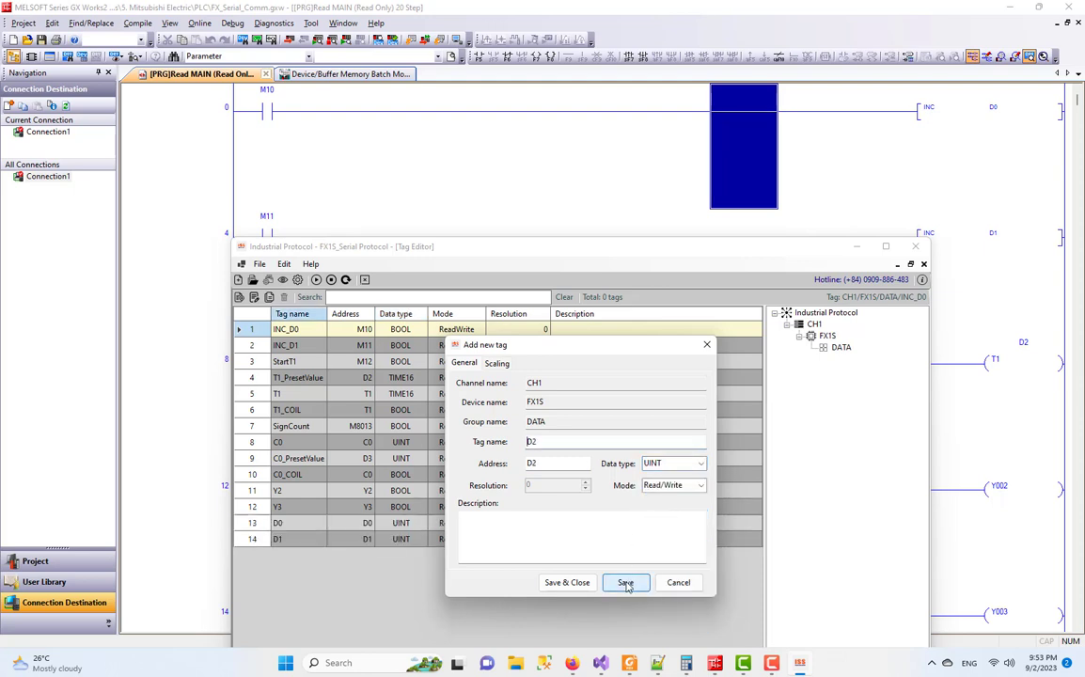
{"action": "left_click", "coordinate": [624, 583]}
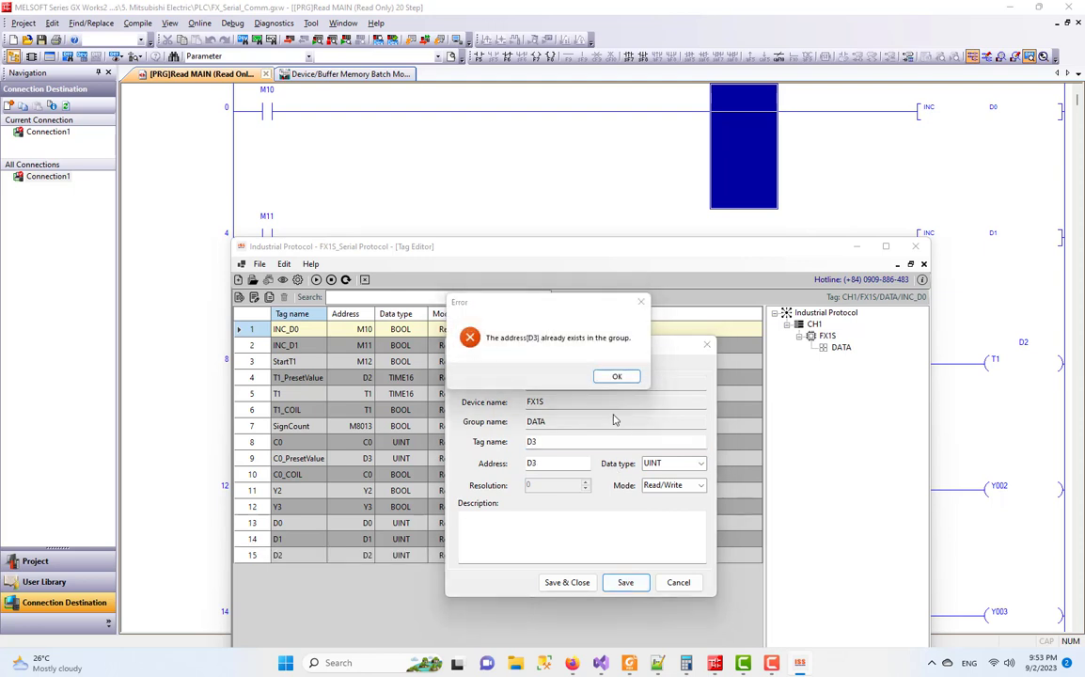
{"action": "left_click", "coordinate": [617, 376]}
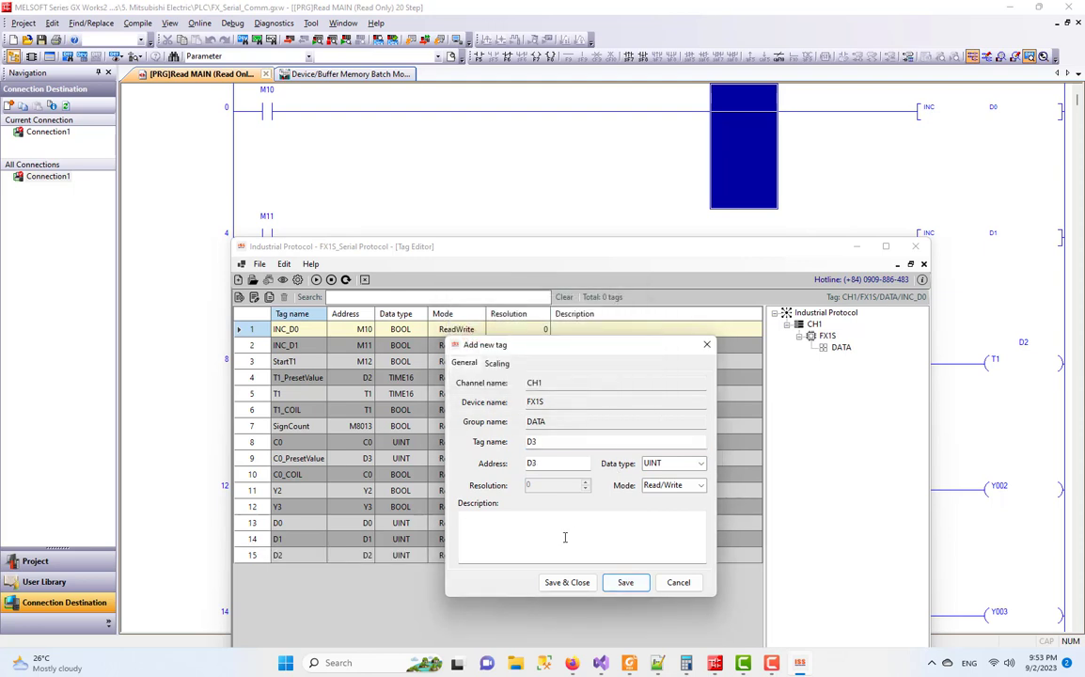
- Add a UINT tag with both its name and address set to D4
{"action": "double_click", "coordinate": [550, 443]}
{"action": "type", "text": "D4"}
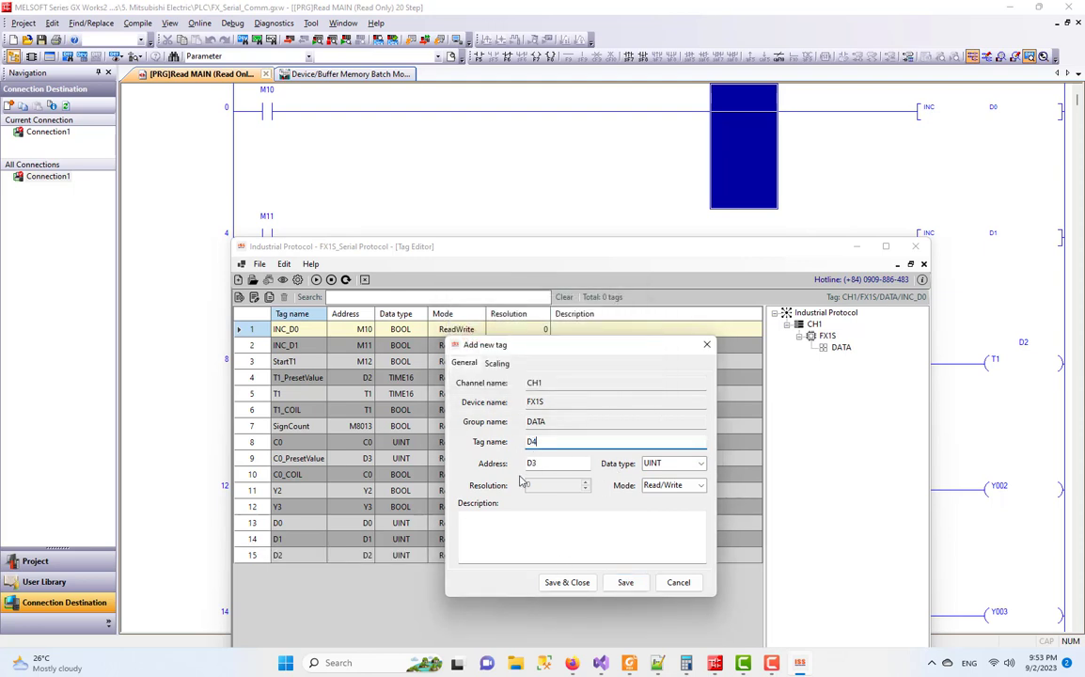
{"action": "double_click", "coordinate": [541, 463]}
{"action": "type", "text": "D4"}
{"action": "left_click", "coordinate": [626, 583]}
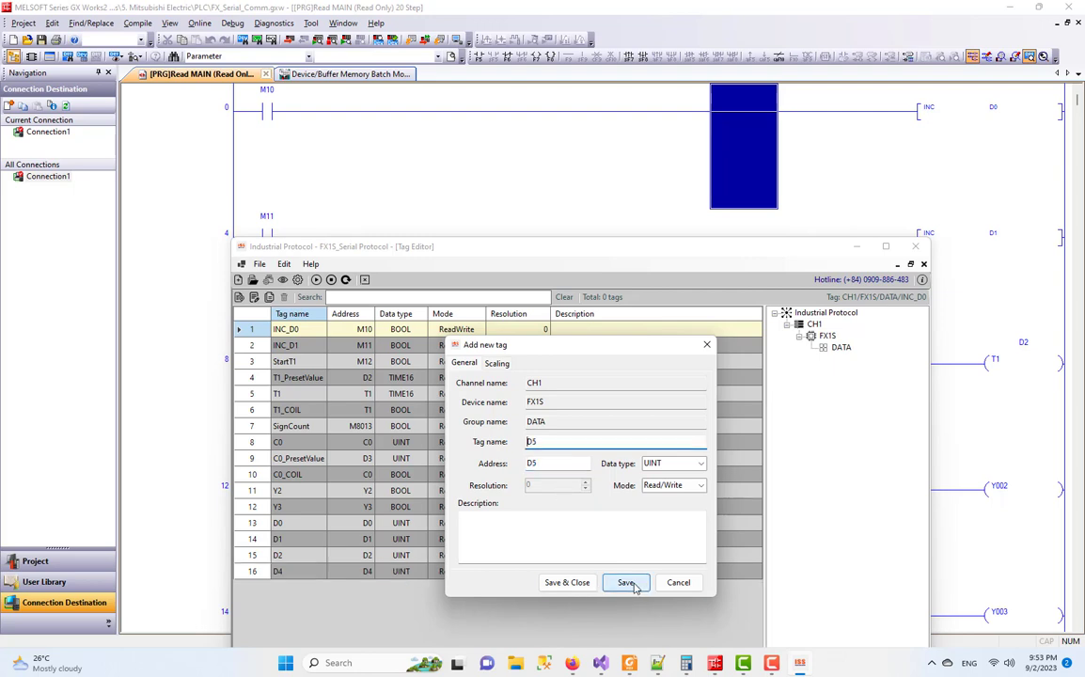
- Save the UINT tag D5, and add D6 and D8 as REAL tags to the DATA group
{"action": "left_click", "coordinate": [633, 584]}
{"action": "left_click", "coordinate": [701, 464]}
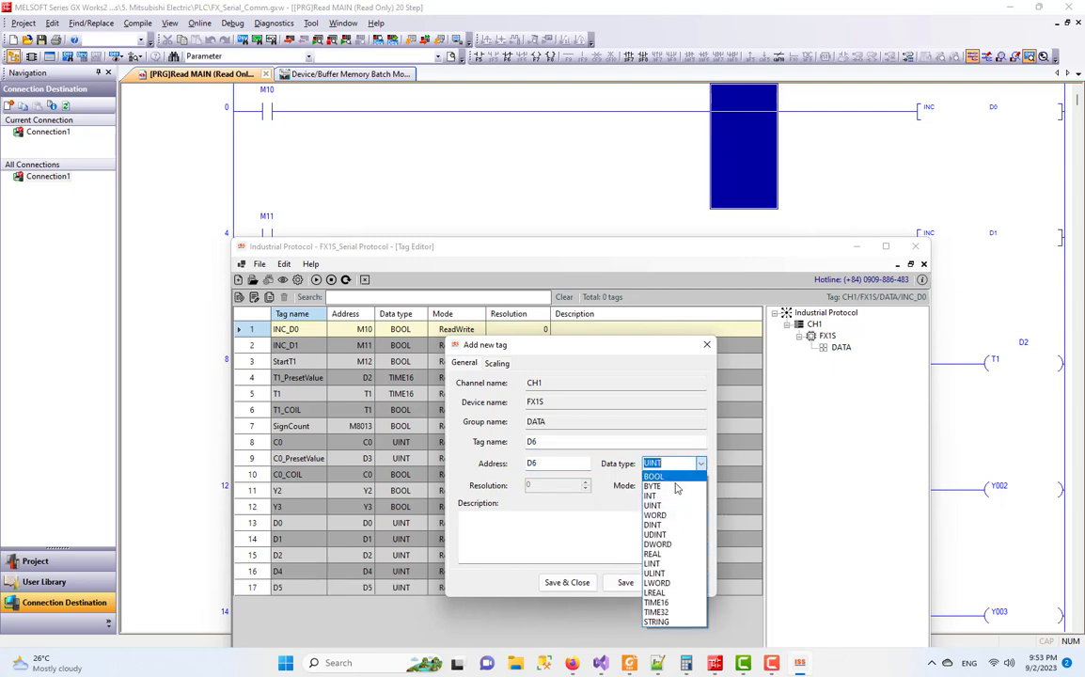
{"action": "left_click", "coordinate": [673, 551]}
{"action": "left_click", "coordinate": [625, 582]}
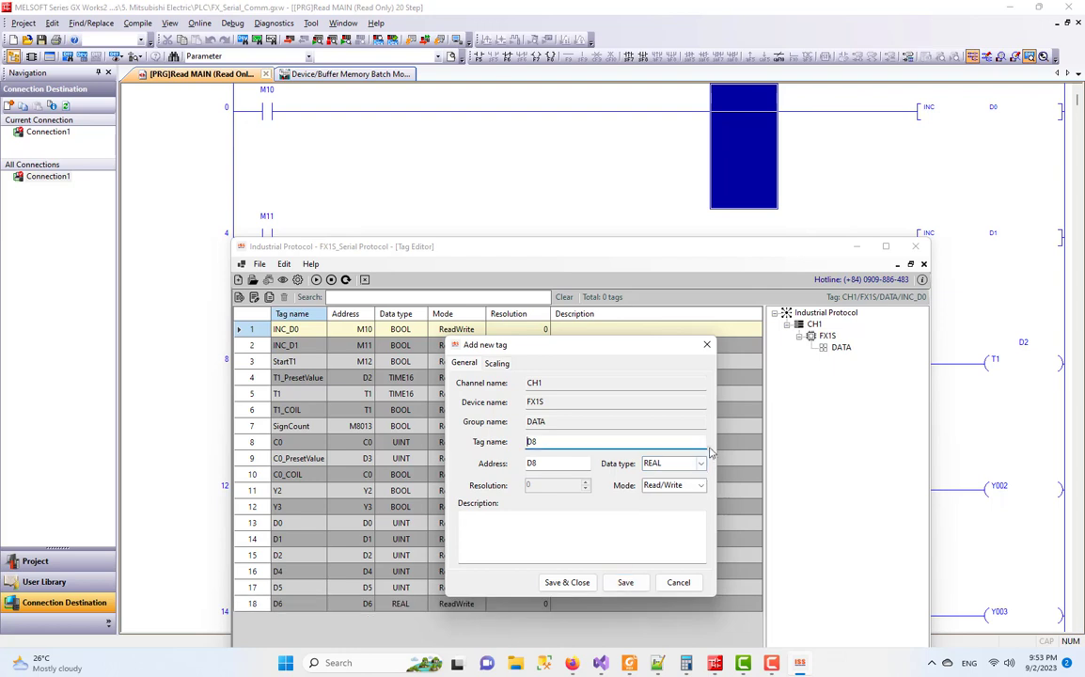
{"action": "left_click", "coordinate": [577, 582]}
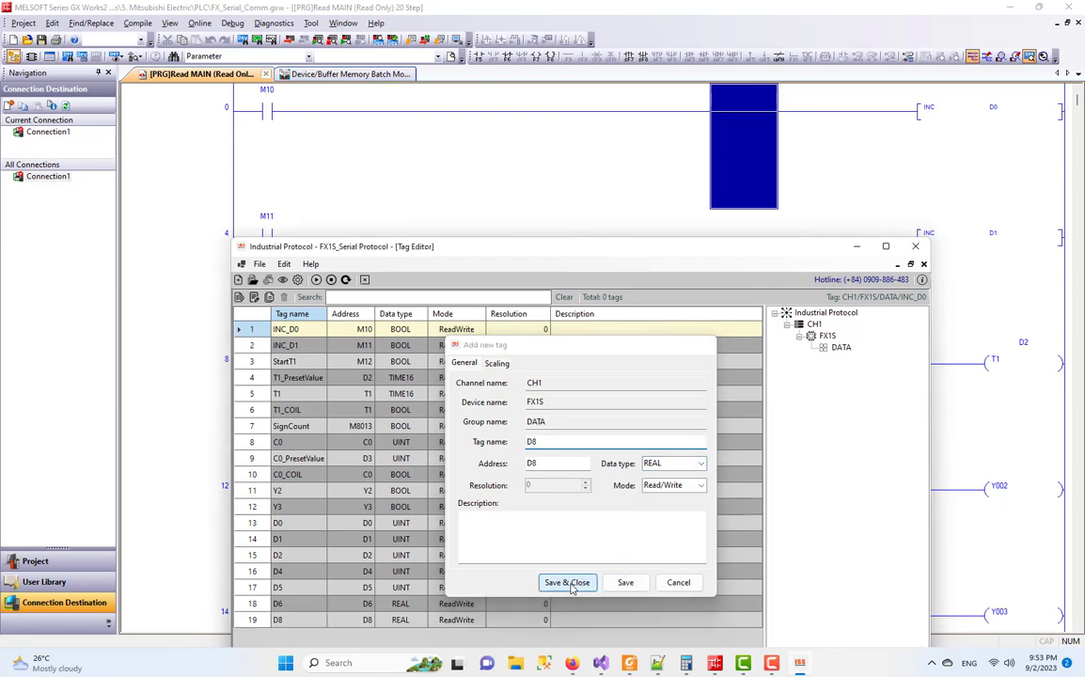
- Change the D8 tag's data type to UDINT and save it
{"action": "double_click", "coordinate": [392, 616]}
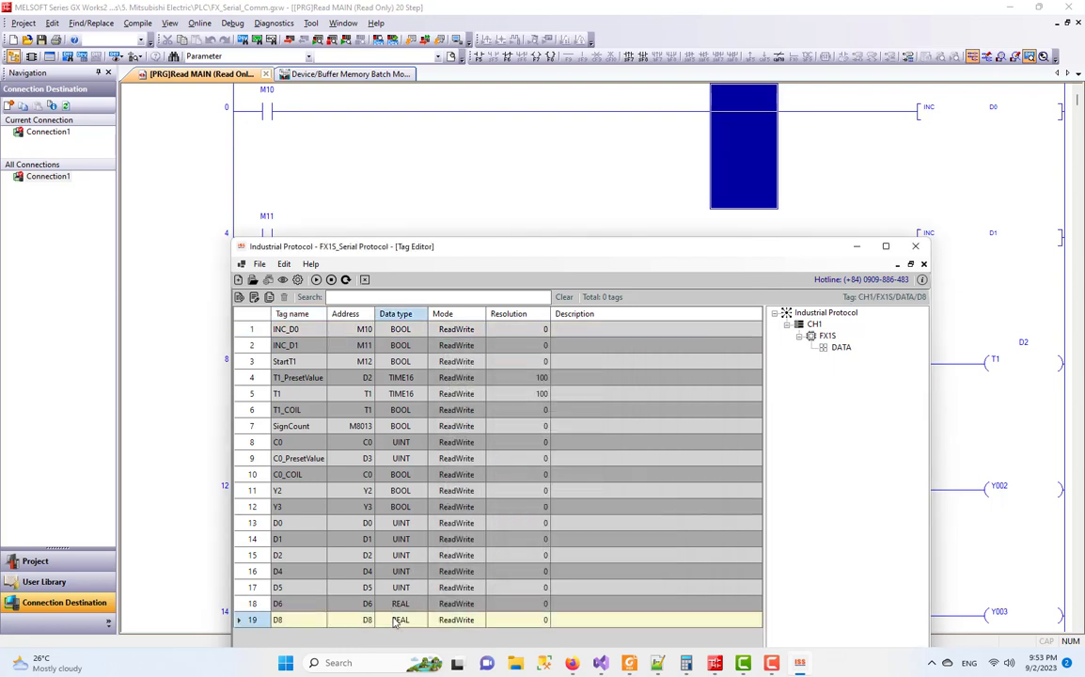
{"action": "left_click", "coordinate": [691, 463]}
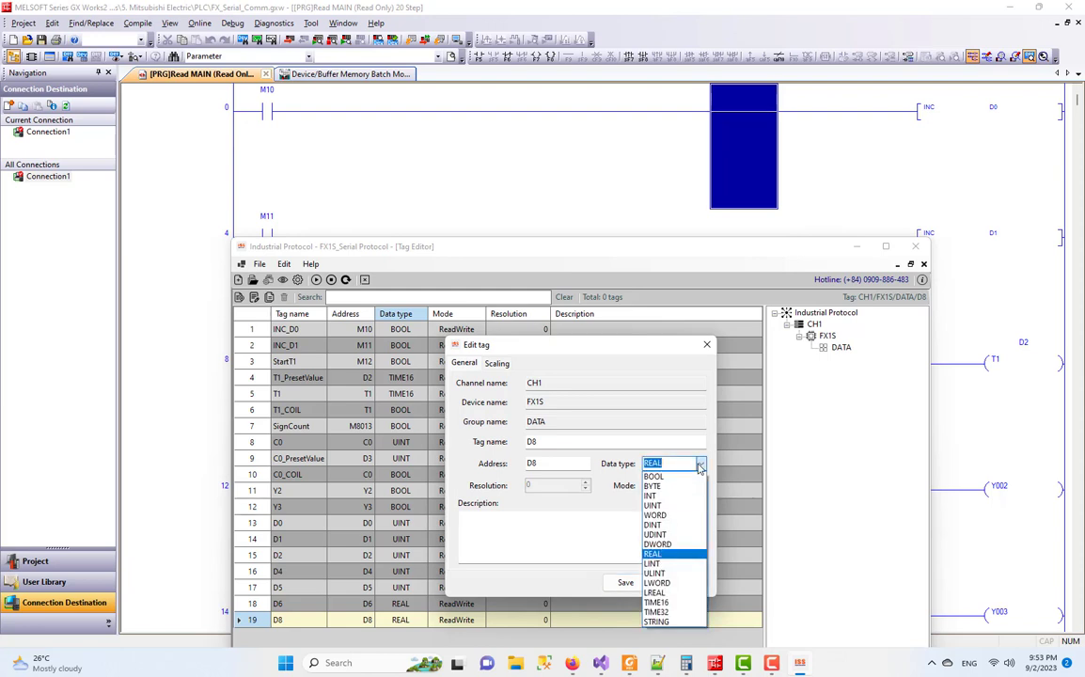
{"action": "left_click", "coordinate": [649, 563]}
{"action": "left_click", "coordinate": [625, 582]}
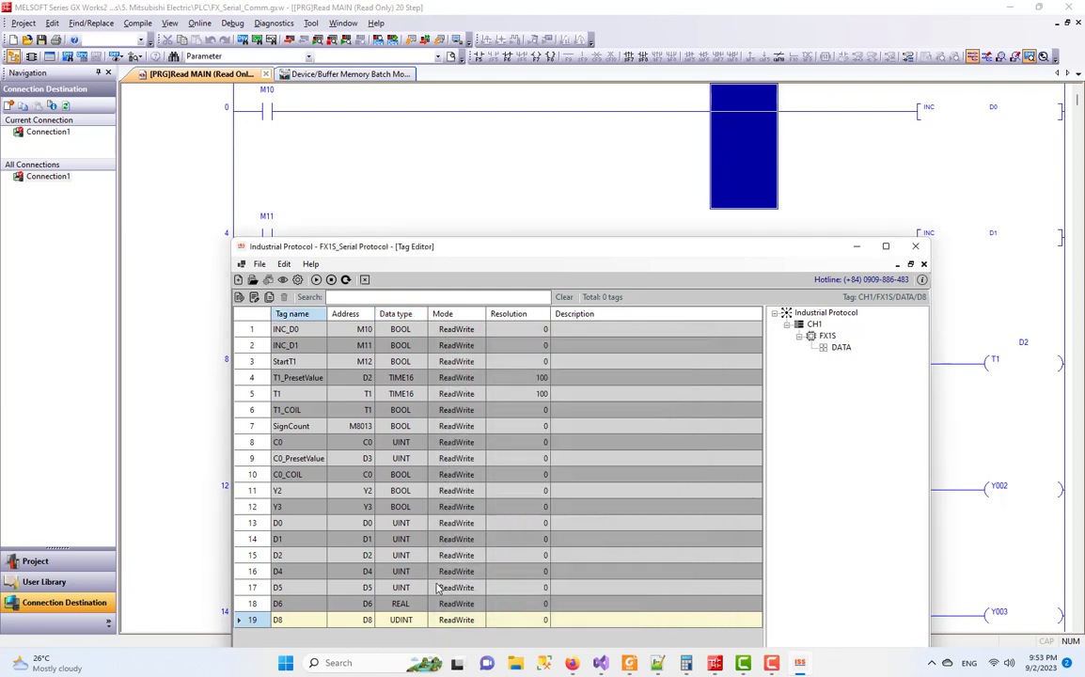
- Try to change the D2 tag's data type to WORD
{"action": "left_click", "coordinate": [394, 555]}
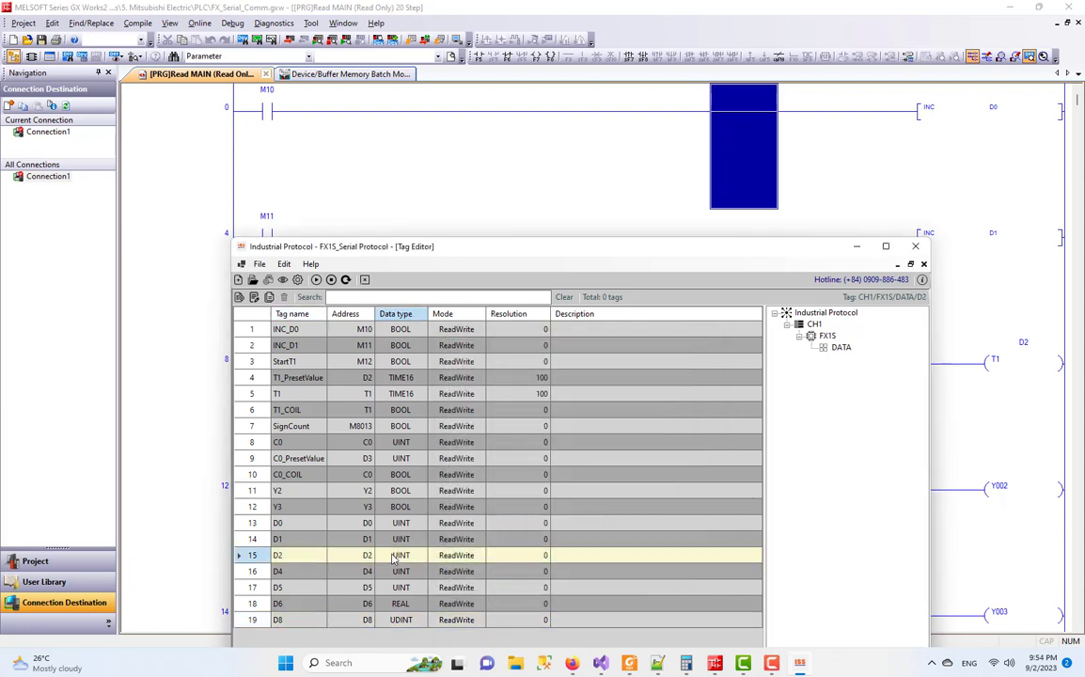
{"action": "double_click", "coordinate": [394, 556]}
{"action": "left_click", "coordinate": [700, 464]}
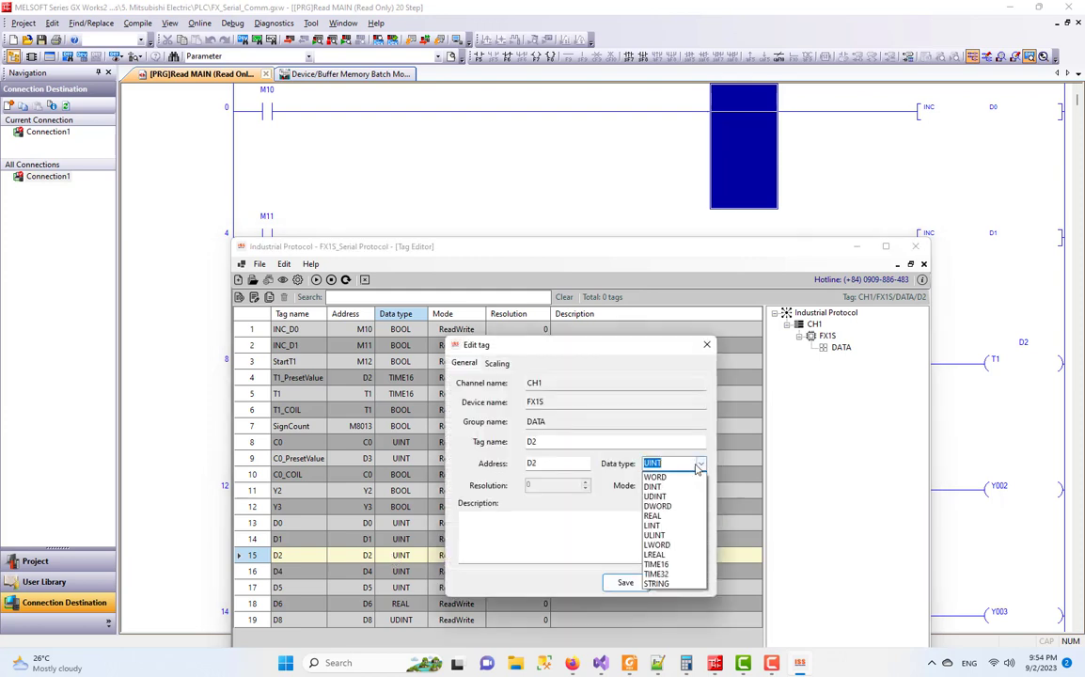
{"action": "left_click", "coordinate": [655, 515]}
{"action": "left_click", "coordinate": [625, 582]}
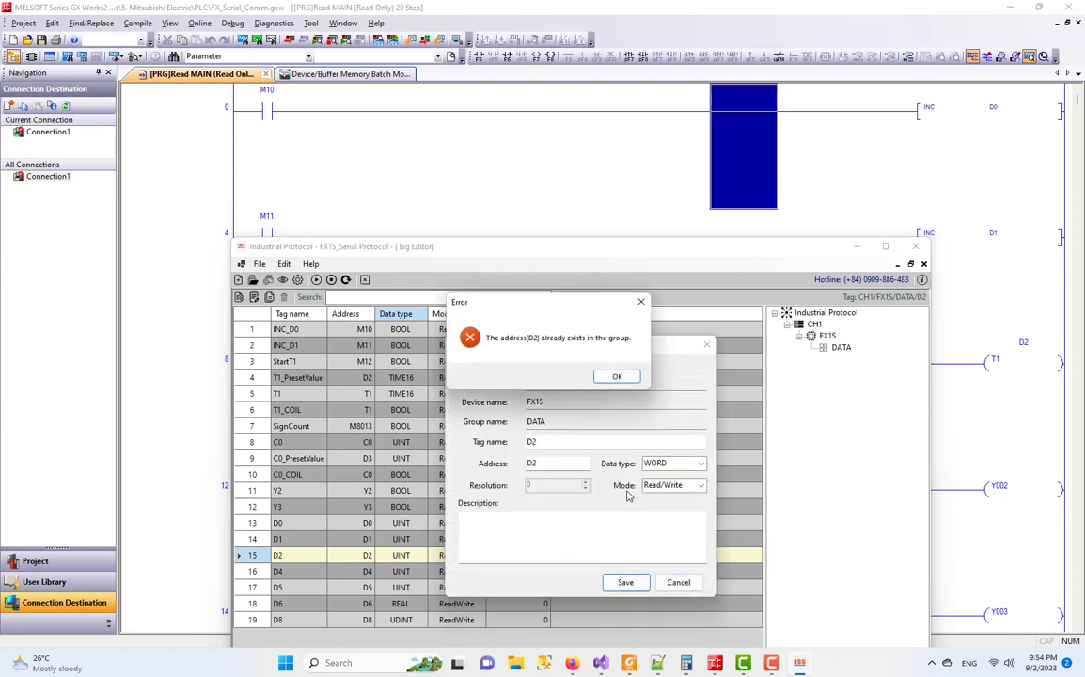
{"action": "left_click", "coordinate": [615, 377]}
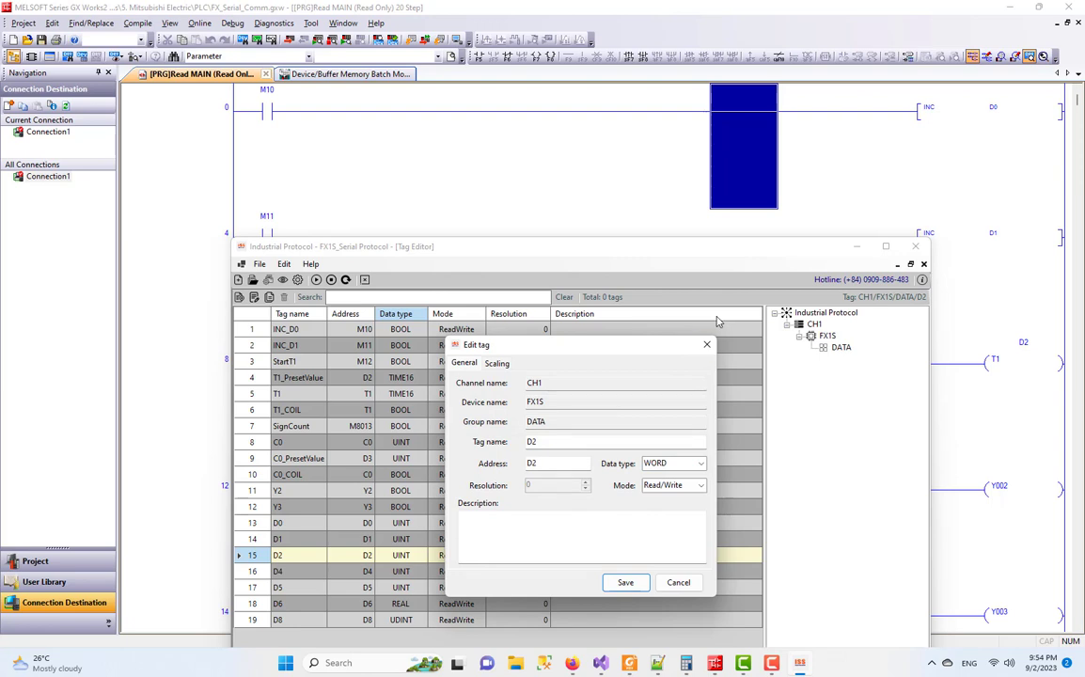
{"action": "left_click", "coordinate": [707, 344]}
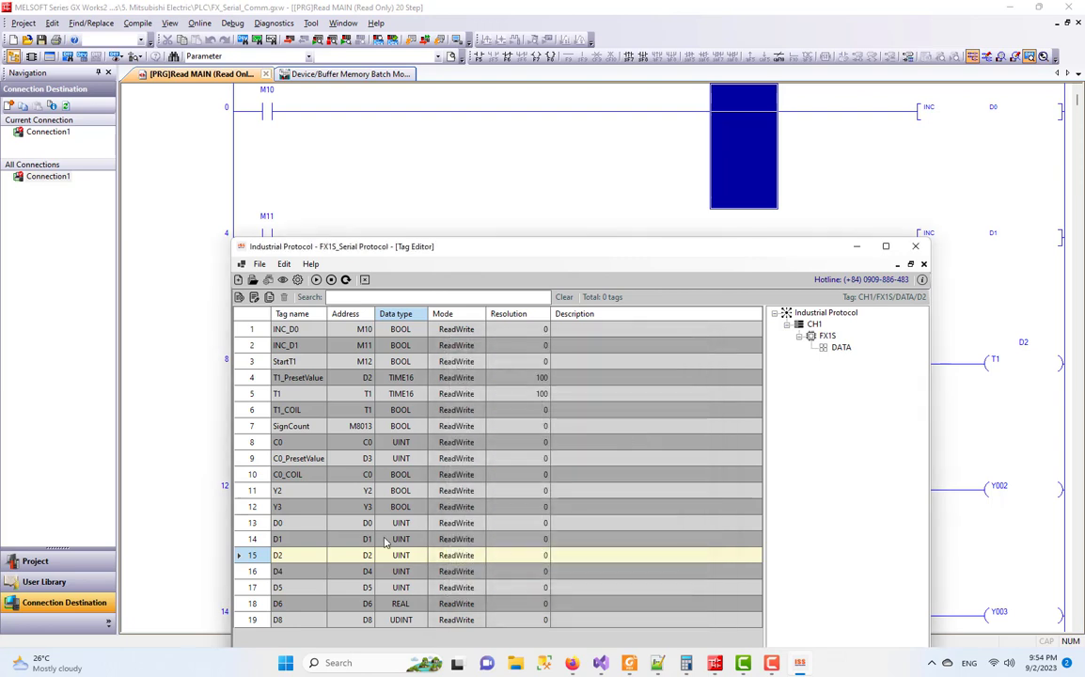
- Change the D2 tag's name and address to D10, set its data type to WORD, and save it
{"action": "left_click", "coordinate": [408, 589]}
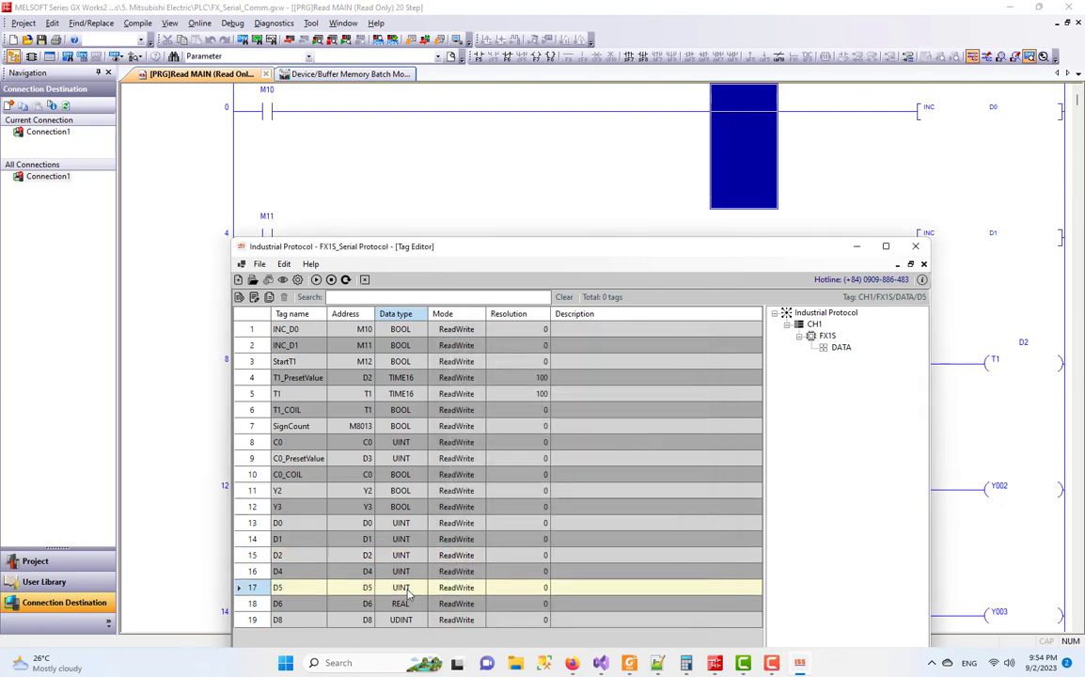
{"action": "left_click", "coordinate": [385, 557]}
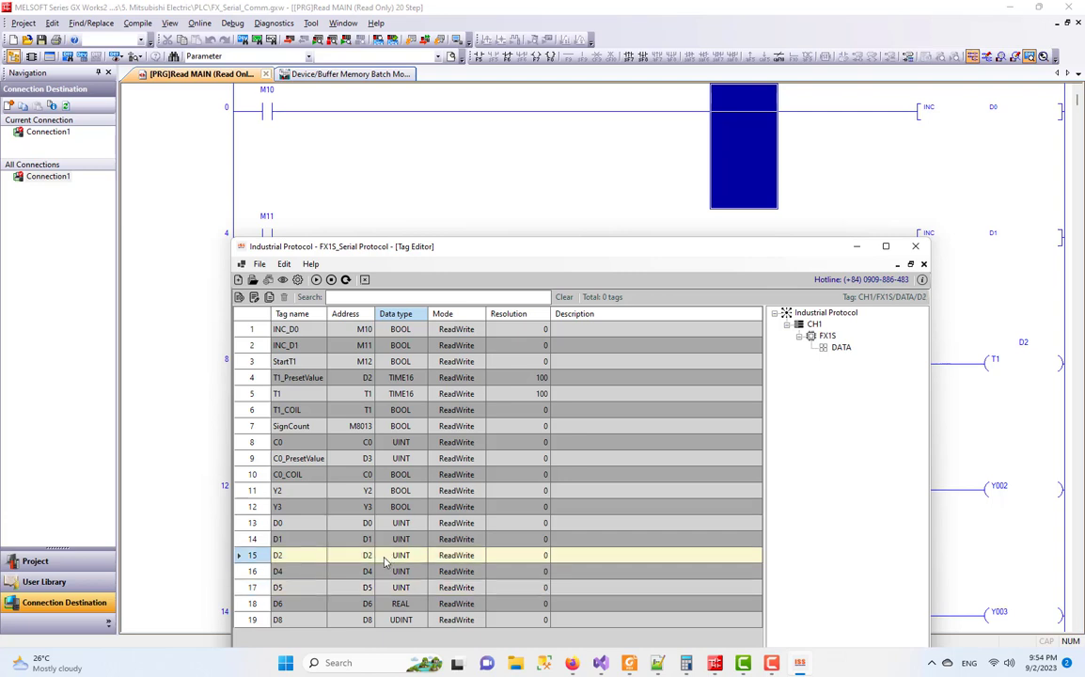
{"action": "double_click", "coordinate": [383, 563]}
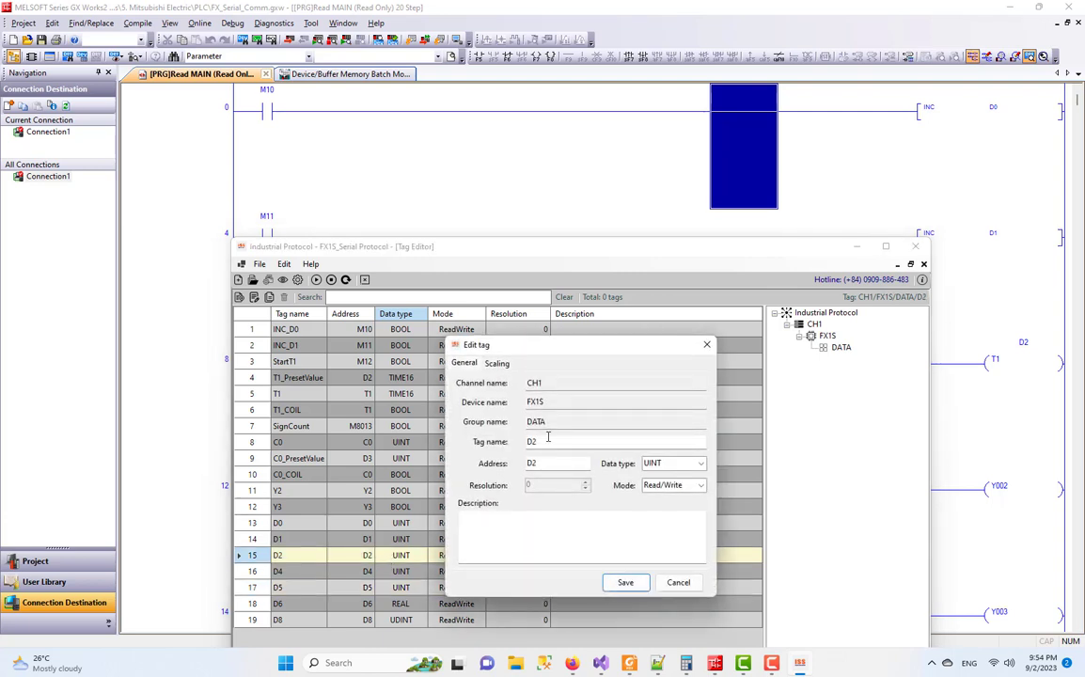
{"action": "double_click", "coordinate": [564, 445]}
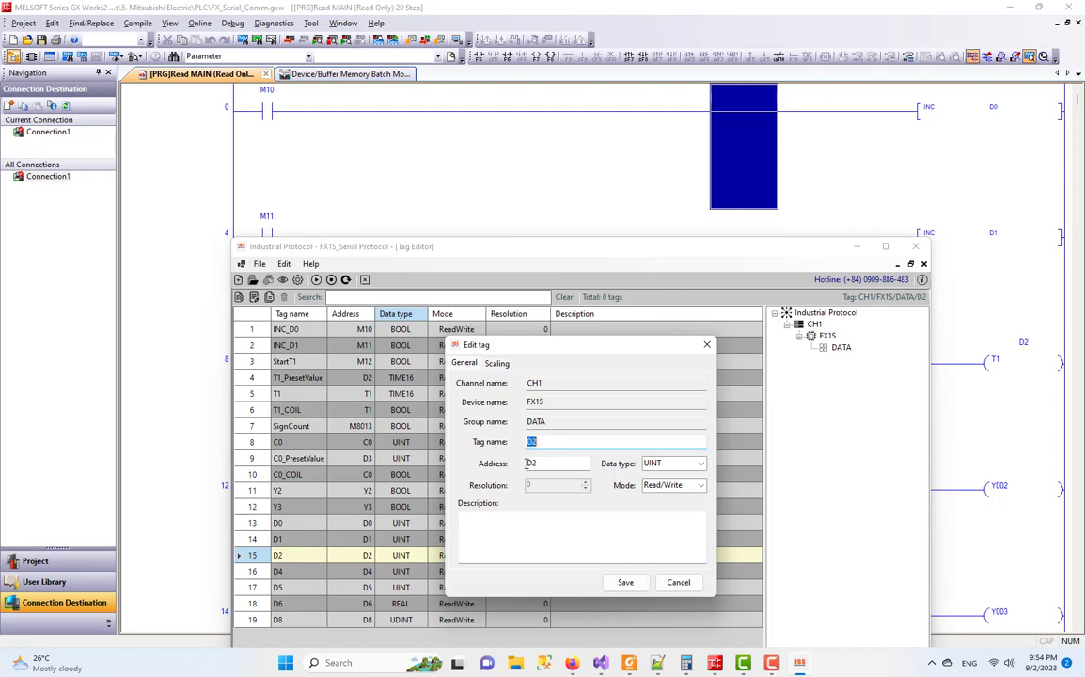
{"action": "double_click", "coordinate": [545, 463]}
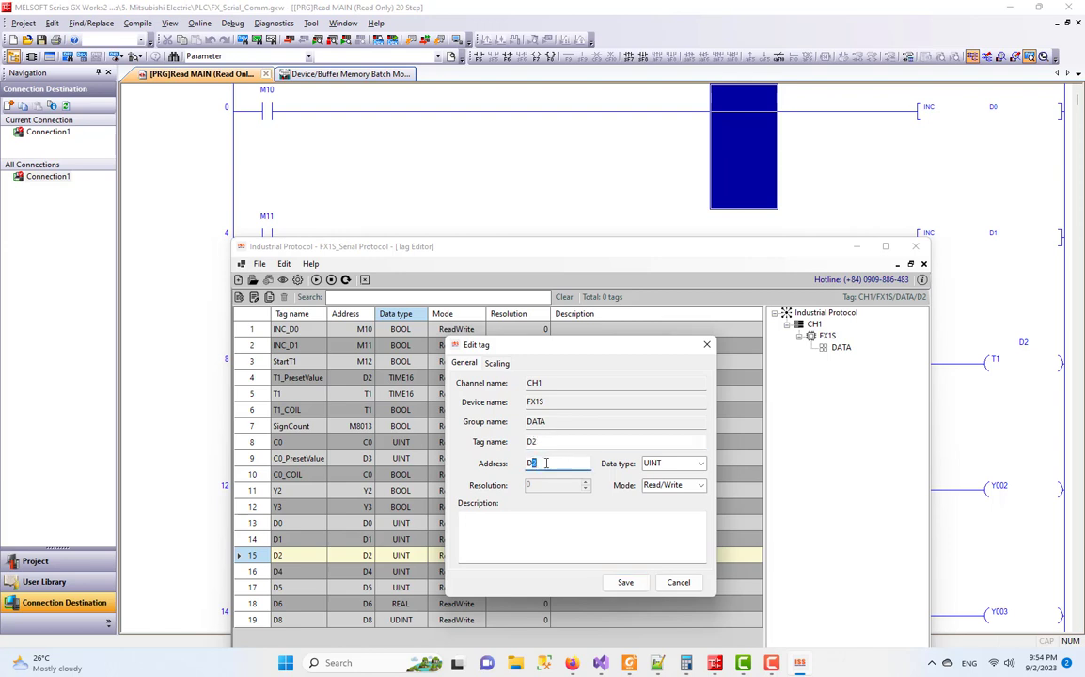
{"action": "left_click_drag", "start_coordinate": [554, 343], "coordinate": [617, 284]}
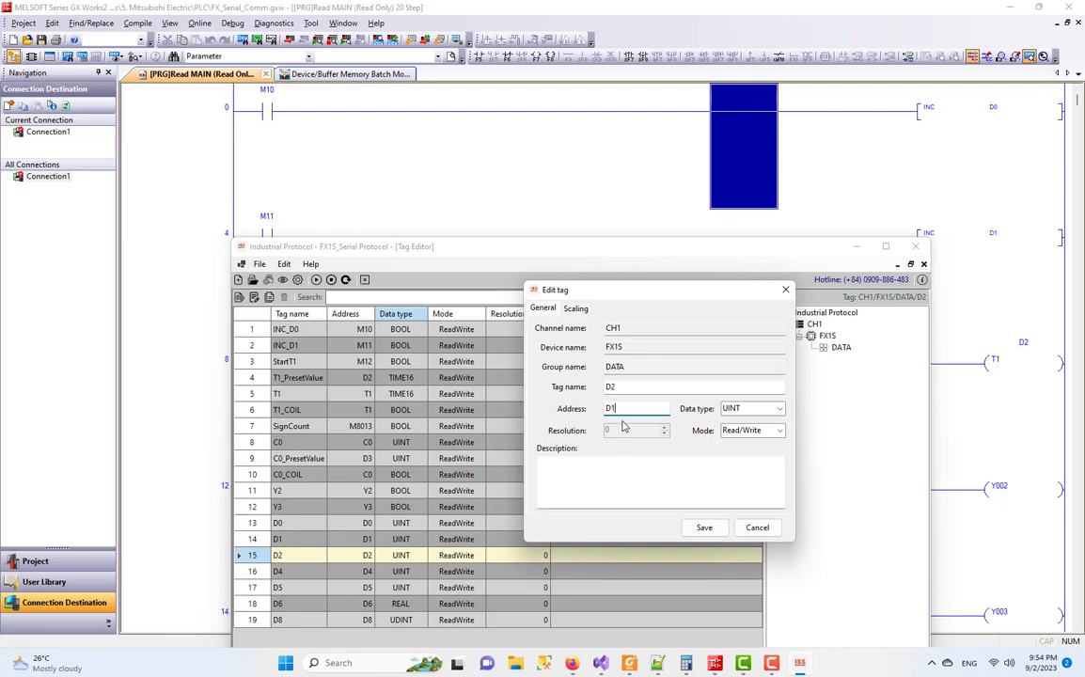
{"action": "double_click", "coordinate": [613, 408]}
{"action": "double_click", "coordinate": [611, 386]}
{"action": "type", "text": "D10"}
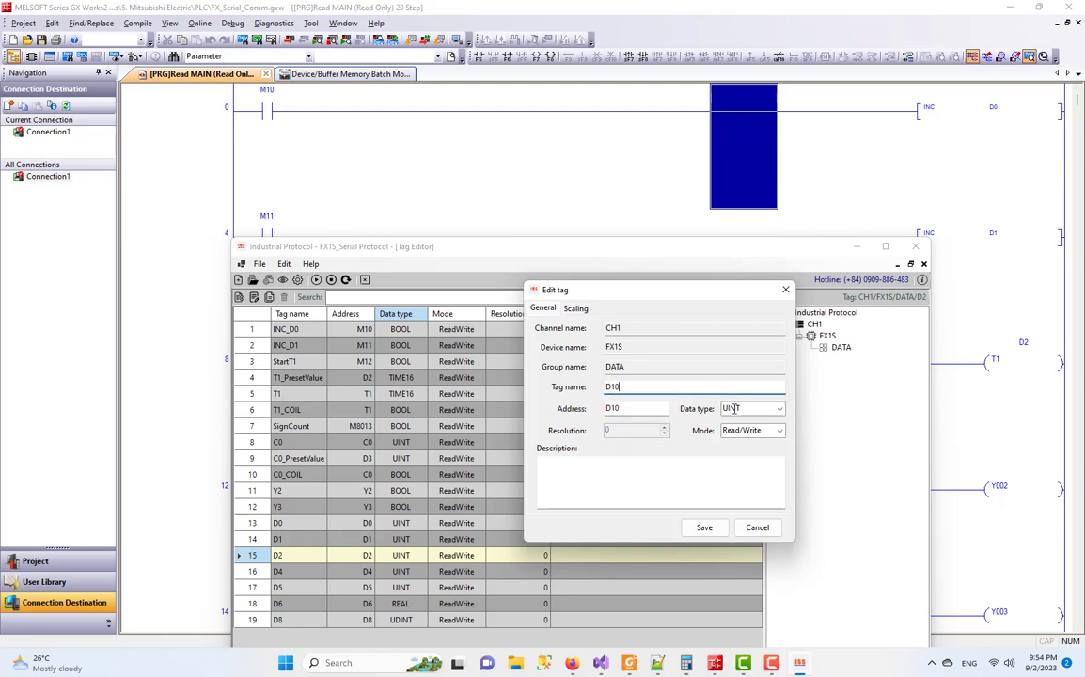
{"action": "left_click", "coordinate": [779, 408]}
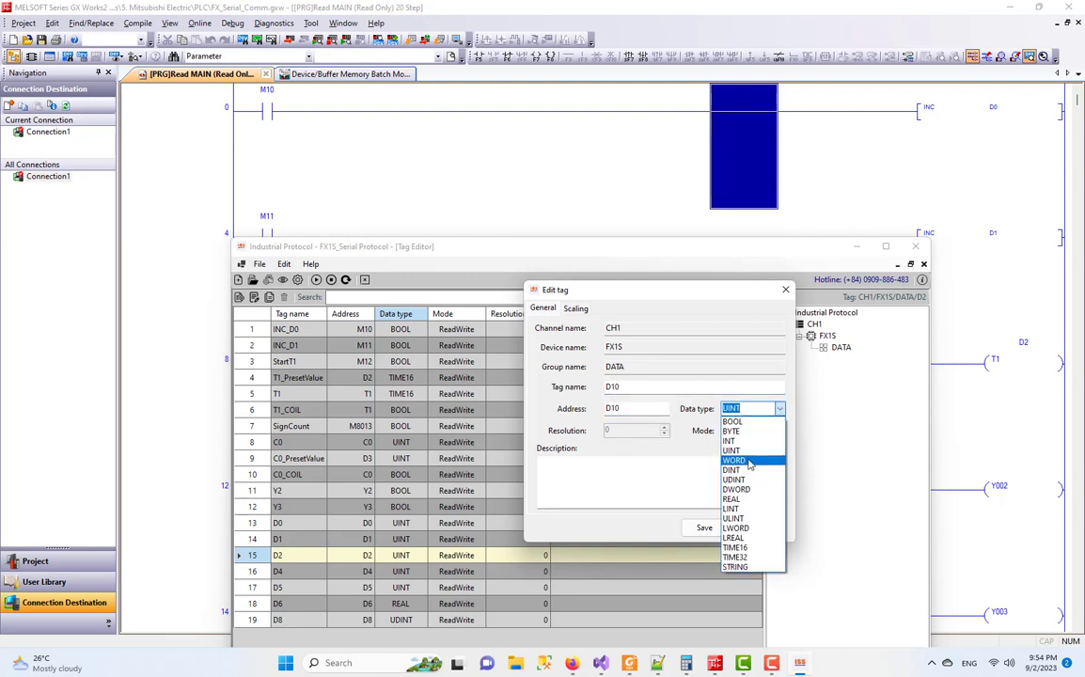
{"action": "left_click", "coordinate": [751, 460]}
{"action": "left_click", "coordinate": [704, 527]}
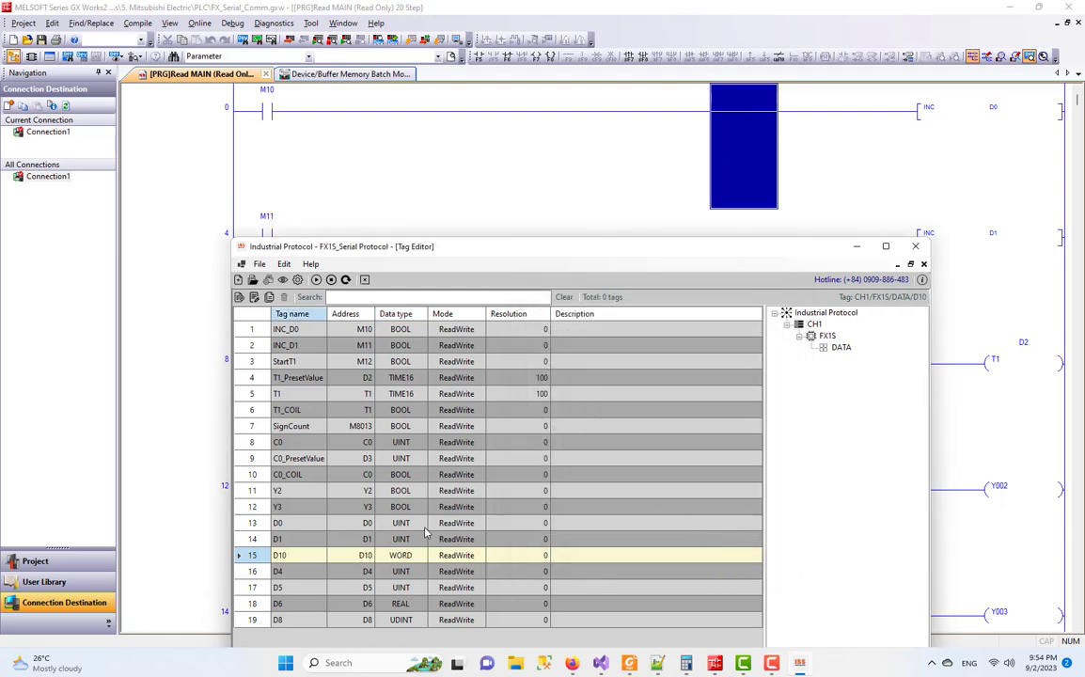
- Maximize the Industrial Protocol window and start monitoring the tags
{"action": "double_click", "coordinate": [506, 248]}
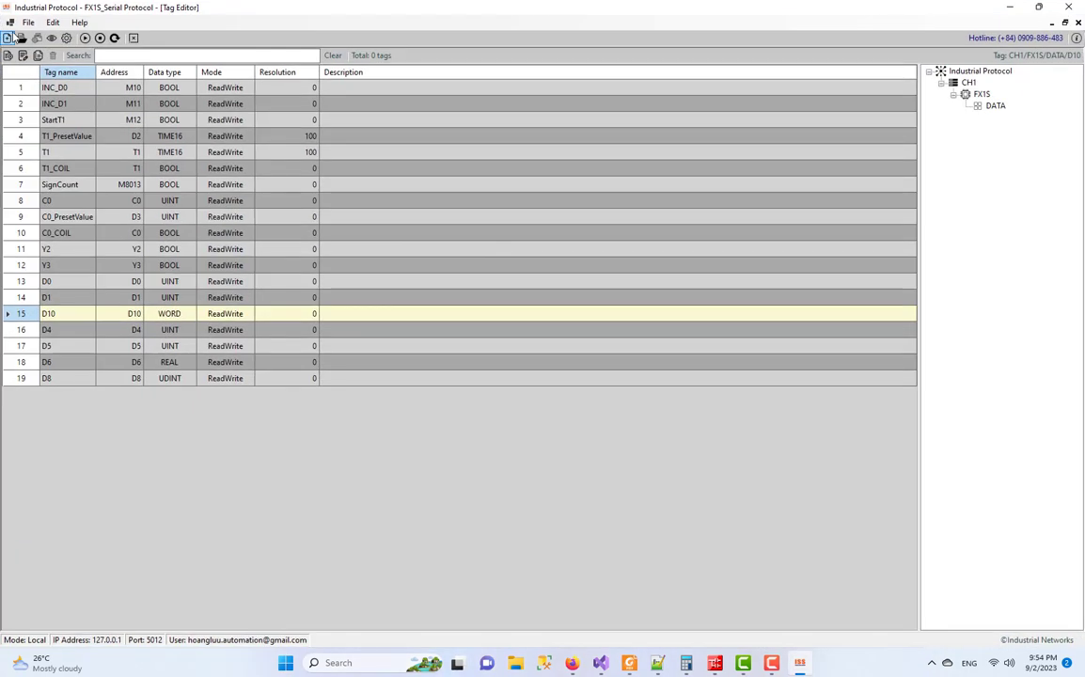
{"action": "left_click", "coordinate": [52, 37]}
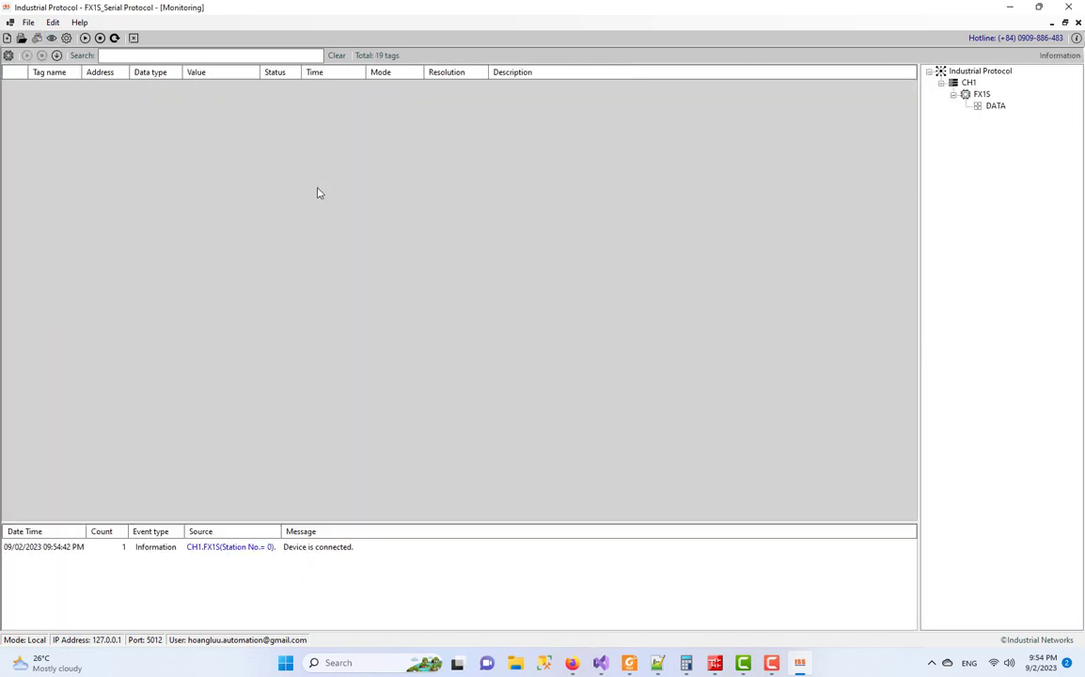
- Display the DATA group's live tags in a smaller window over the ladder program and switch the StartT1 tag off
{"action": "left_click", "coordinate": [993, 107]}
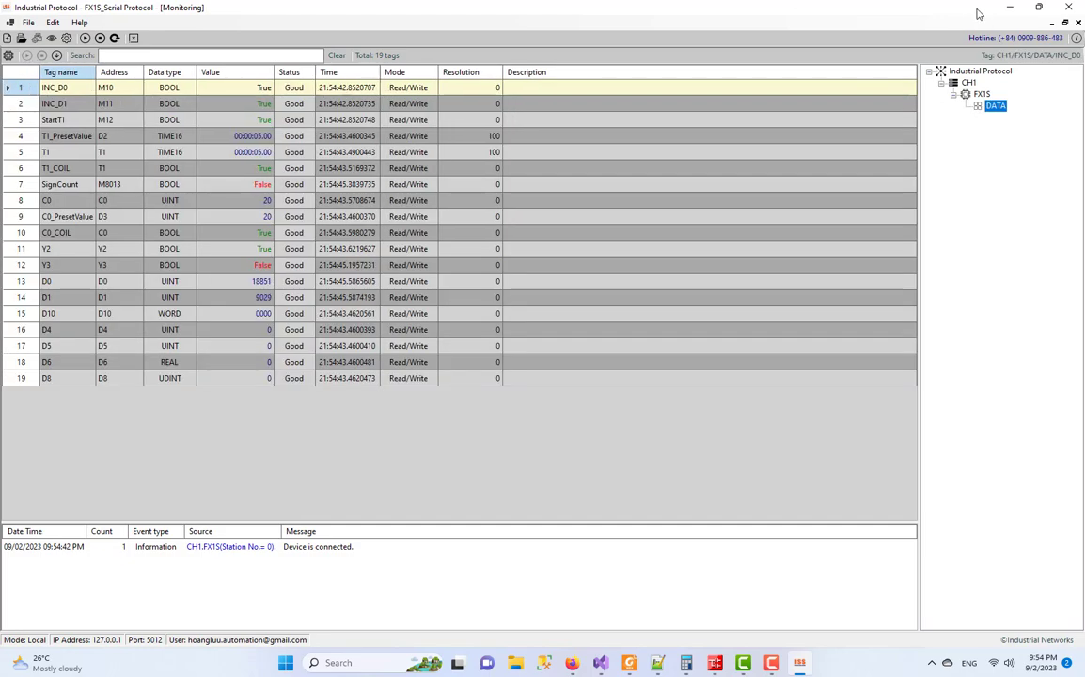
{"action": "left_click_drag", "start_coordinate": [975, 12], "coordinate": [634, 168]}
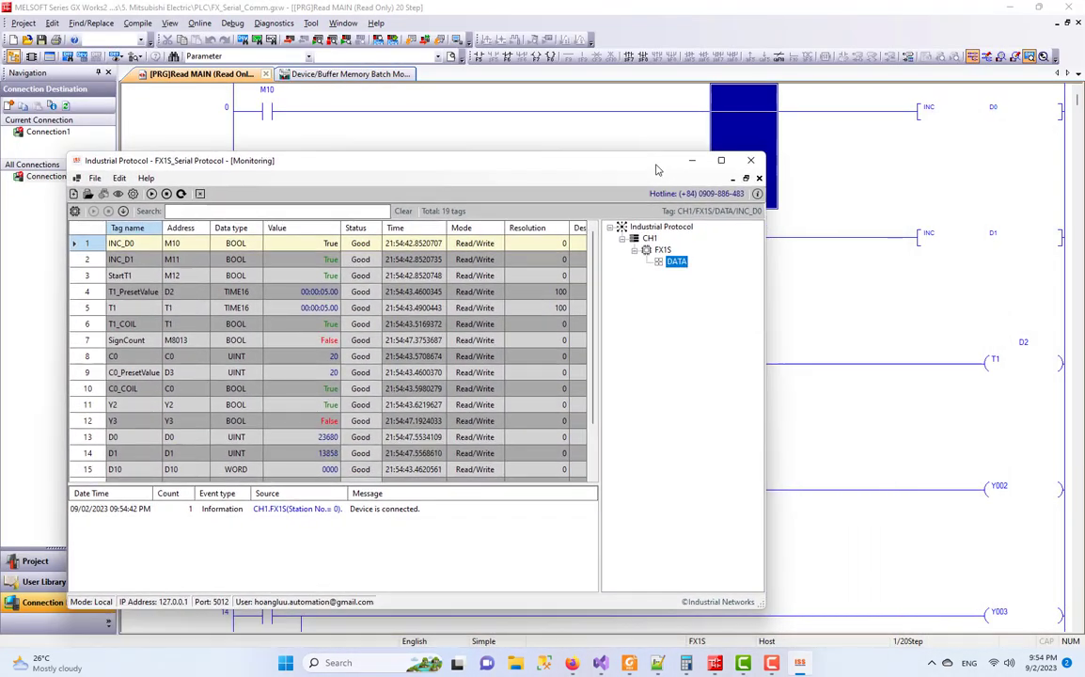
{"action": "right_click", "coordinate": [285, 276]}
{"action": "left_click", "coordinate": [308, 300]}
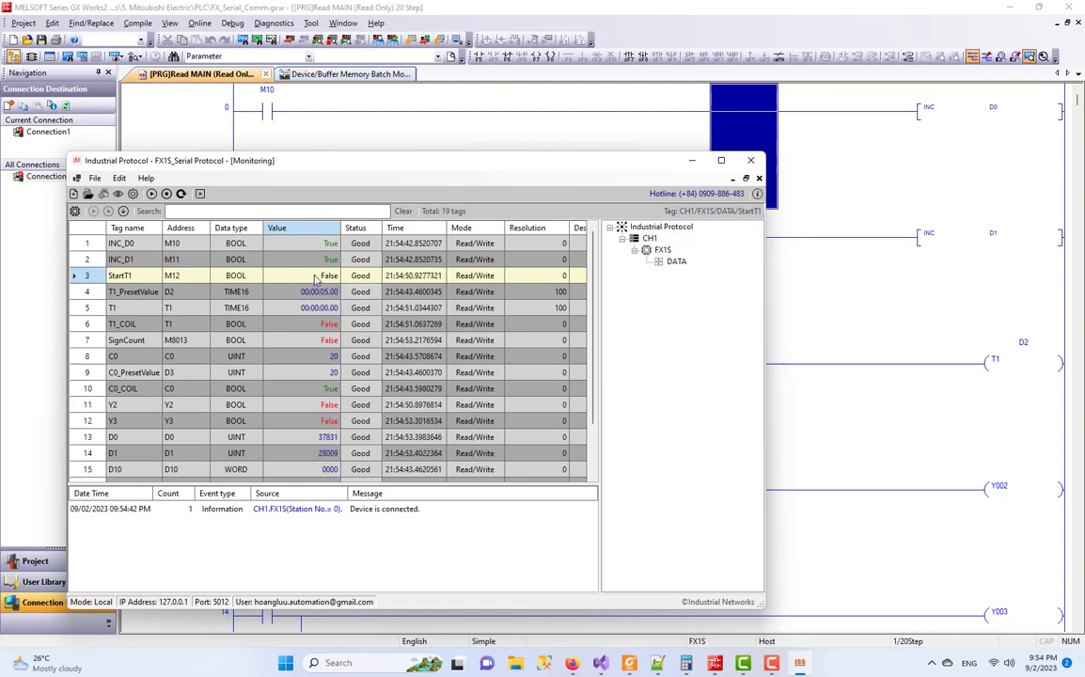
{"action": "right_click", "coordinate": [310, 287]}
{"action": "left_click", "coordinate": [348, 297]}
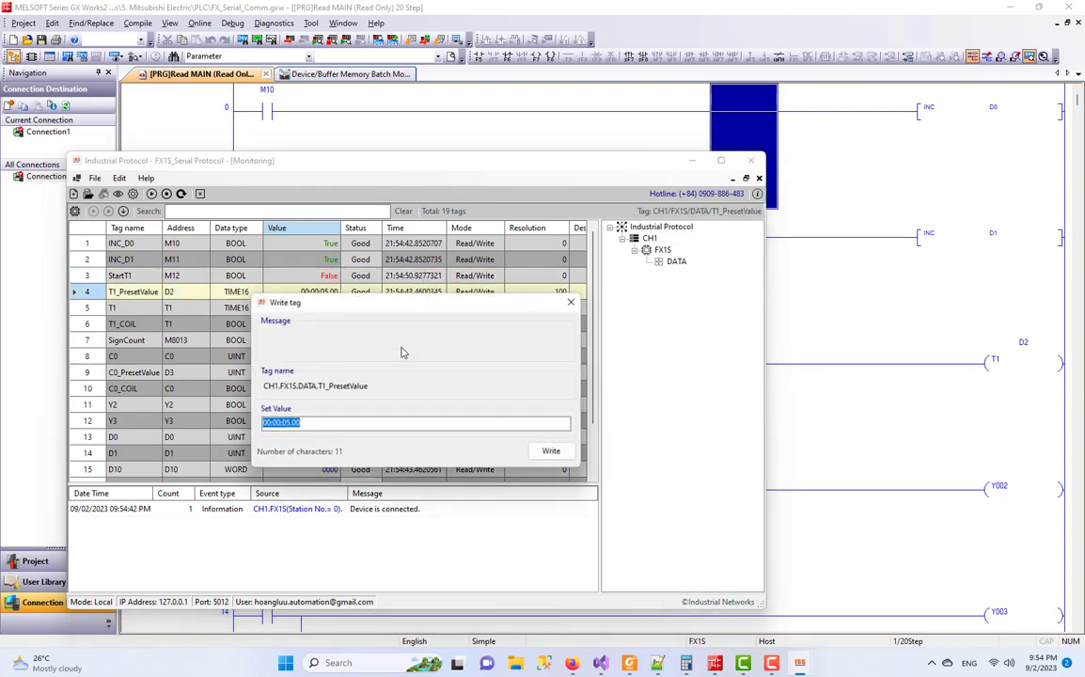
{"action": "left_click", "coordinate": [288, 423]}
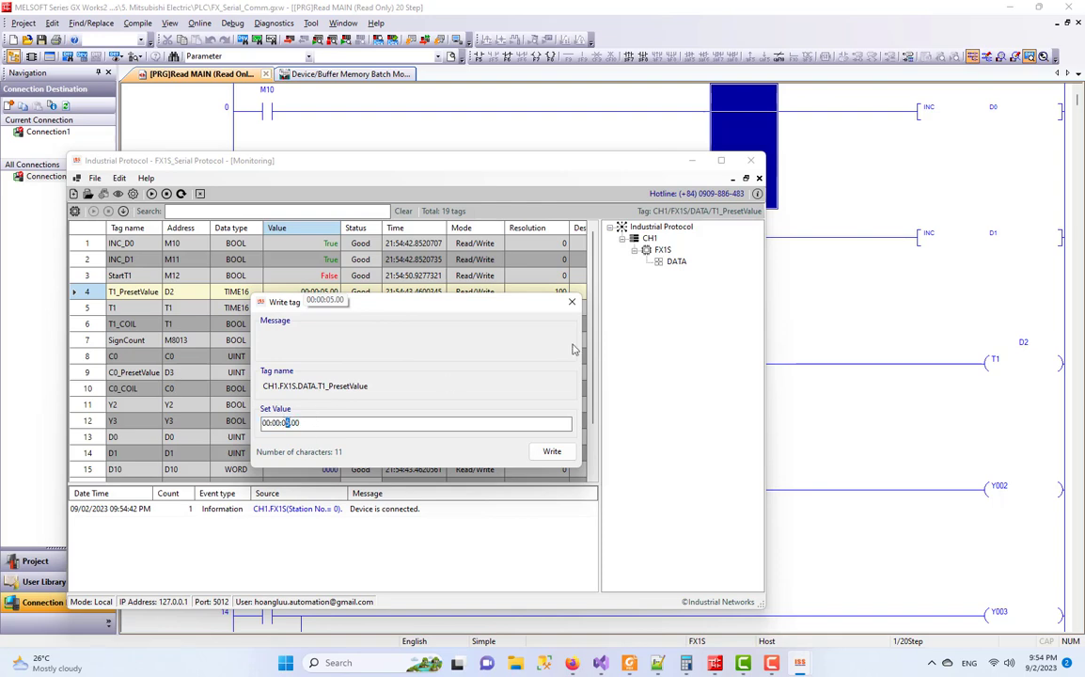
{"action": "left_click", "coordinate": [571, 302]}
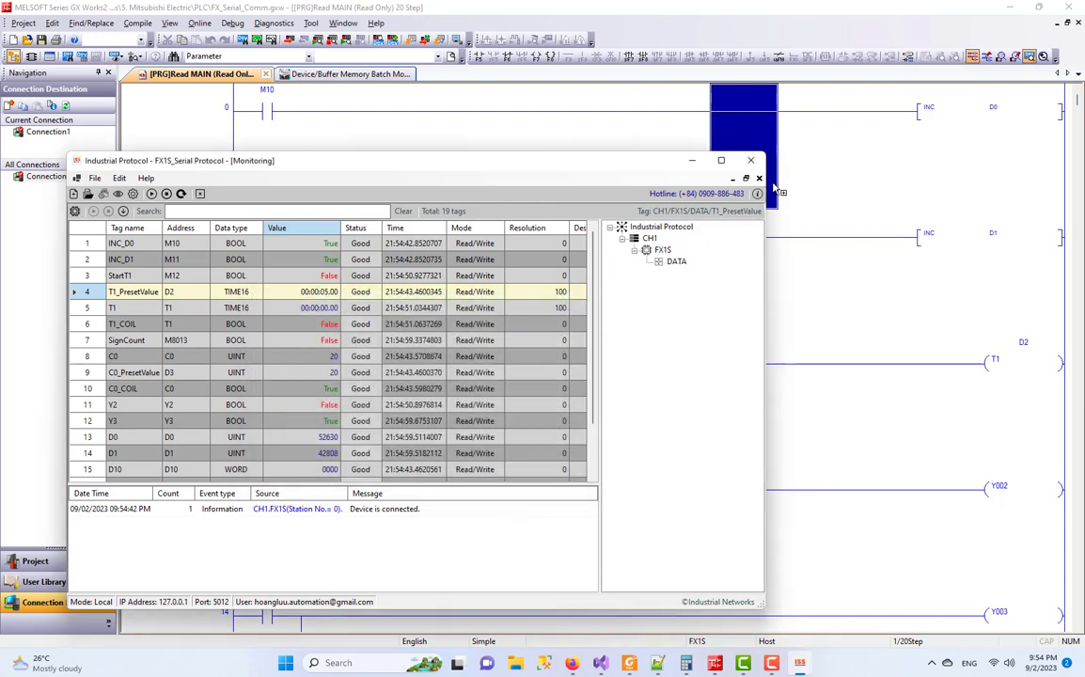
- Switch to GX Works2, start monitoring the MAIN ladder program and look through its rungs down to END
{"action": "left_click", "coordinate": [823, 190]}
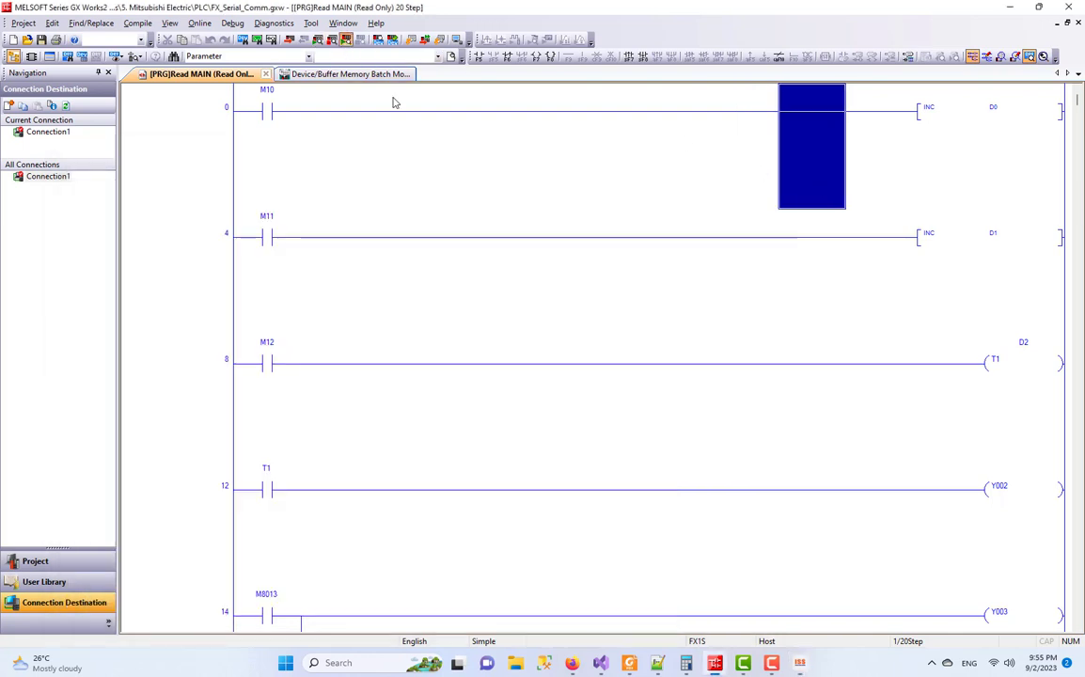
{"action": "key", "text": "F3"}
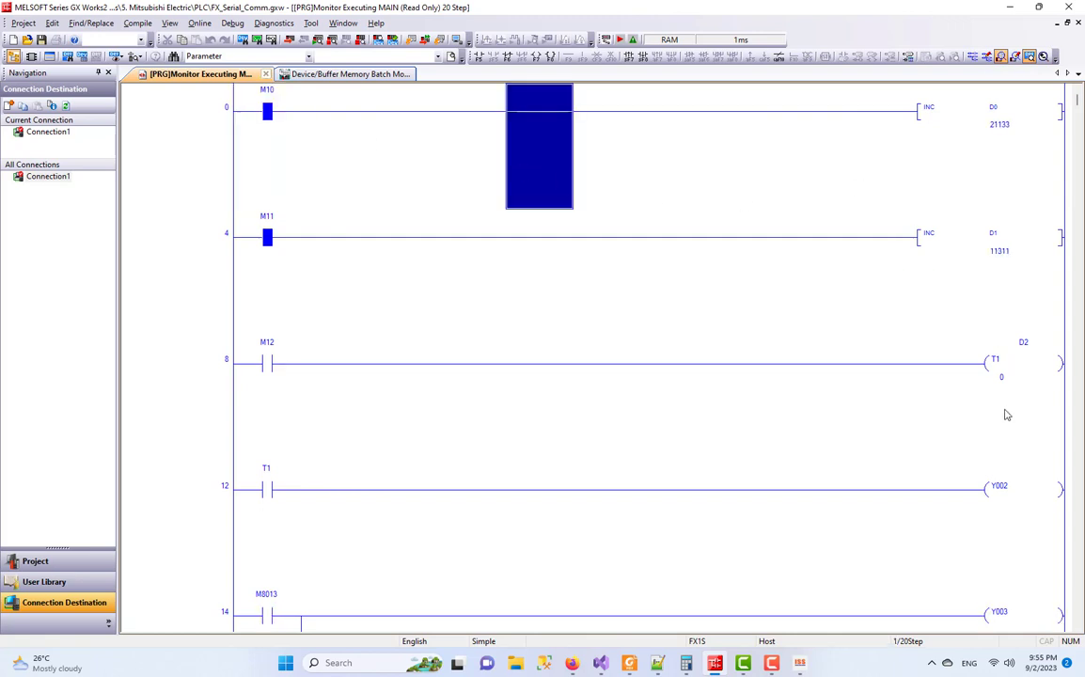
{"action": "left_click", "coordinate": [1022, 350]}
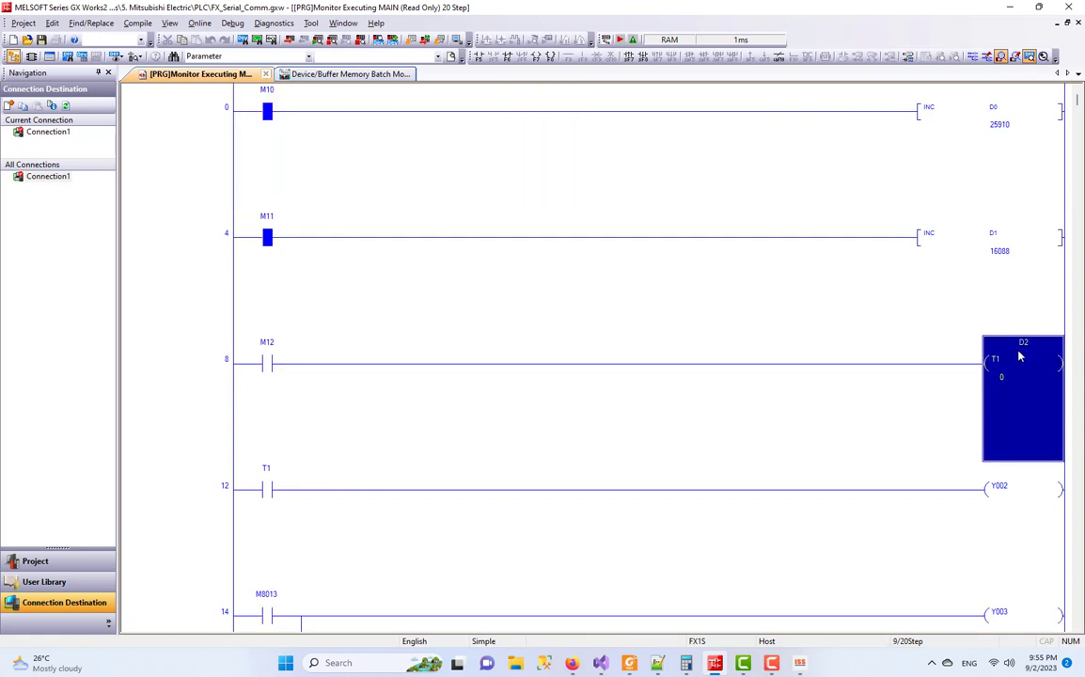
{"action": "scroll", "coordinate": [1018, 356], "scroll_direction": "down", "scroll_amount": 3}
{"action": "scroll", "coordinate": [1018, 356], "scroll_direction": "down", "scroll_amount": 3}
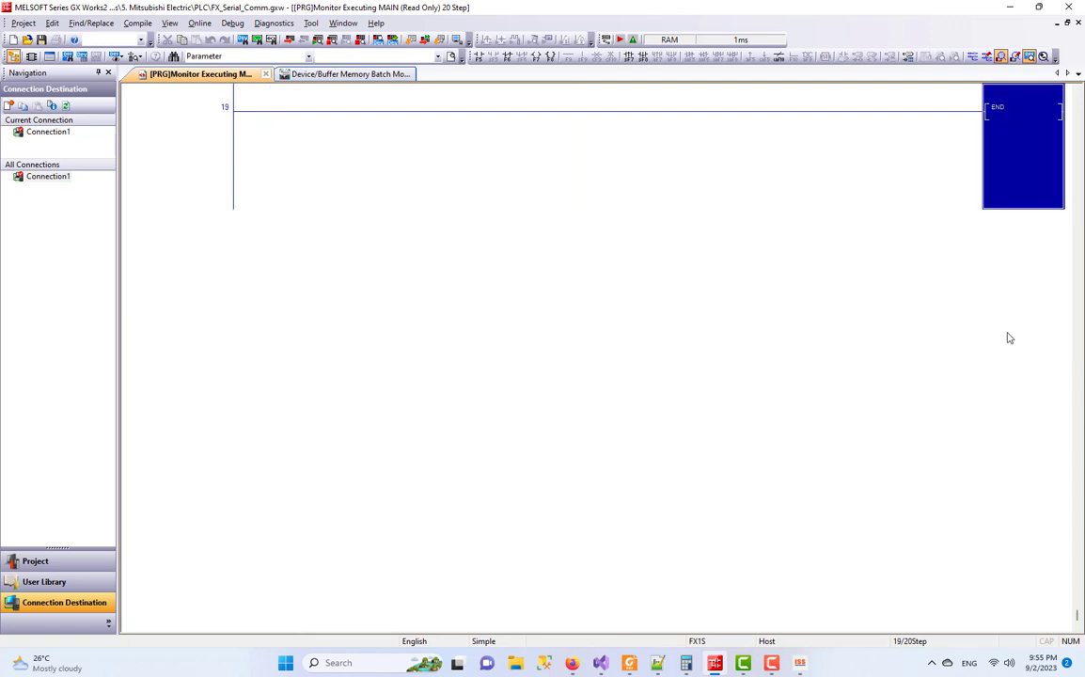
{"action": "scroll", "coordinate": [1010, 337], "scroll_direction": "up", "scroll_amount": 3}
{"action": "scroll", "coordinate": [1015, 355], "scroll_direction": "up", "scroll_amount": 3}
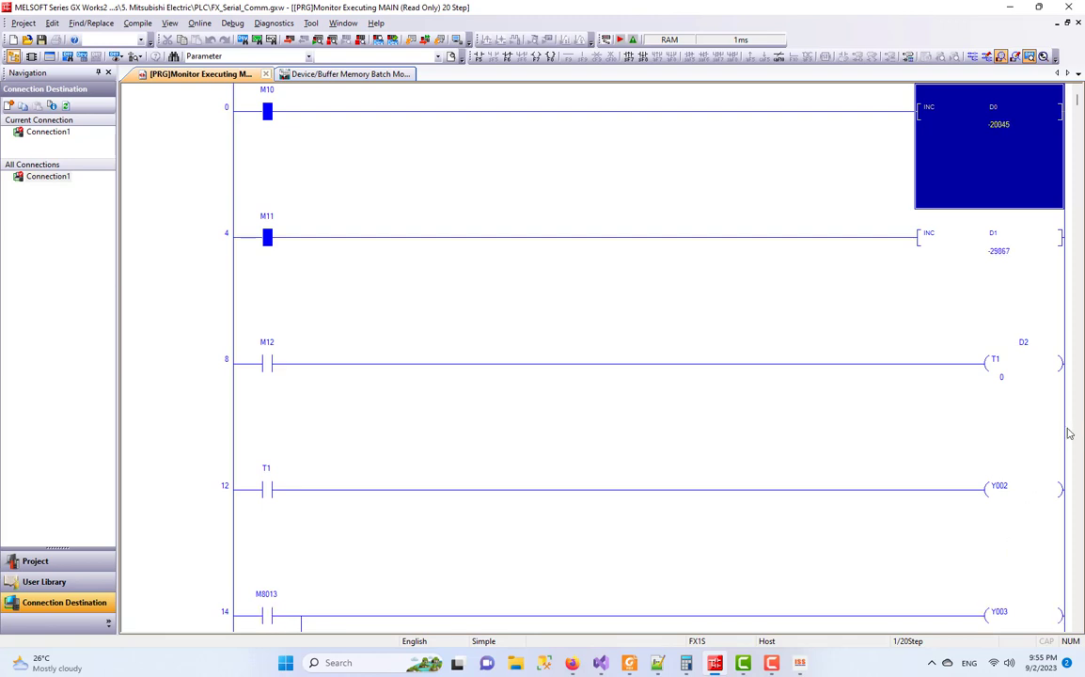
- Examine the T1, Y002 and C0 coil rungs in the ladder program and stop the monitoring
{"action": "left_click", "coordinate": [1031, 359]}
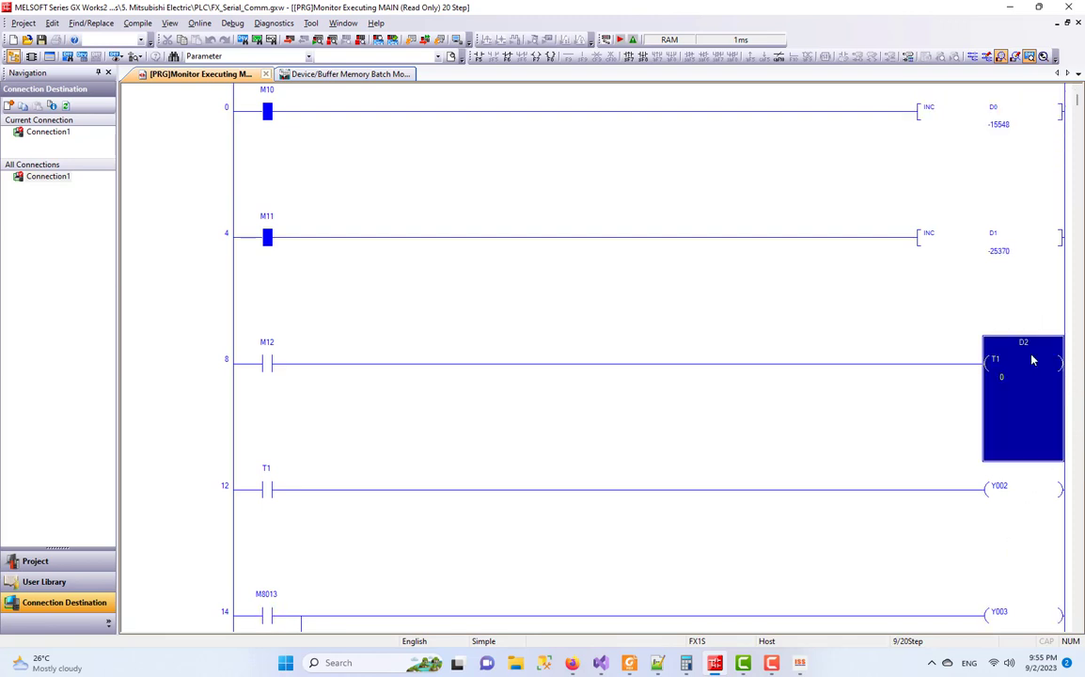
{"action": "left_click", "coordinate": [1013, 487]}
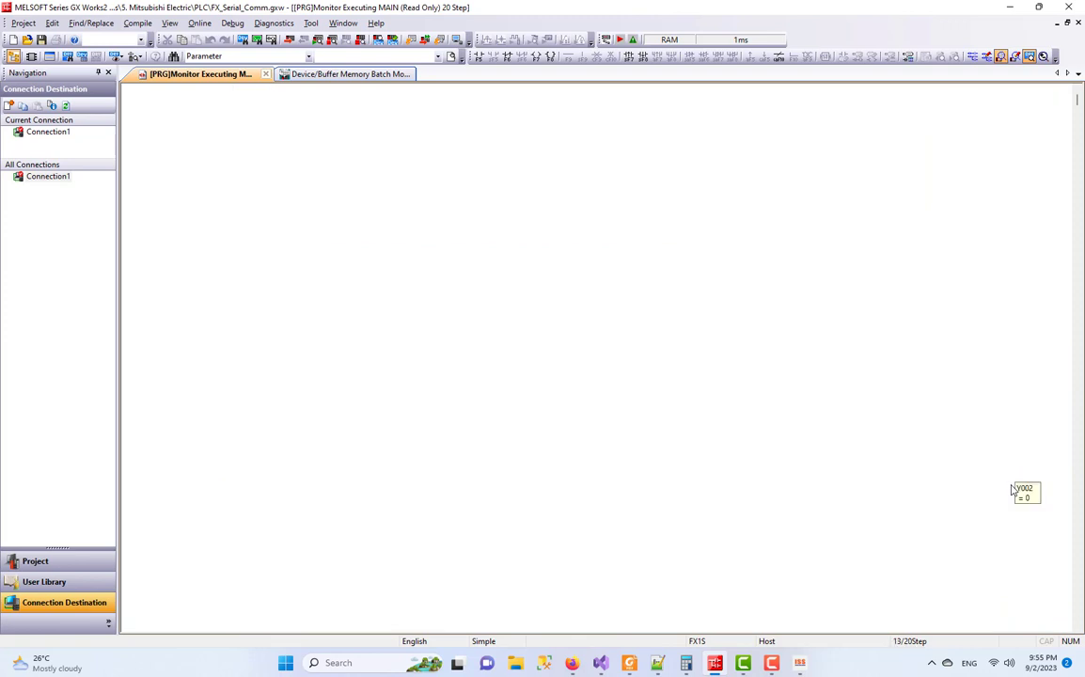
{"action": "scroll", "coordinate": [1014, 486], "scroll_direction": "down", "scroll_amount": 1}
{"action": "left_click", "coordinate": [1014, 487]}
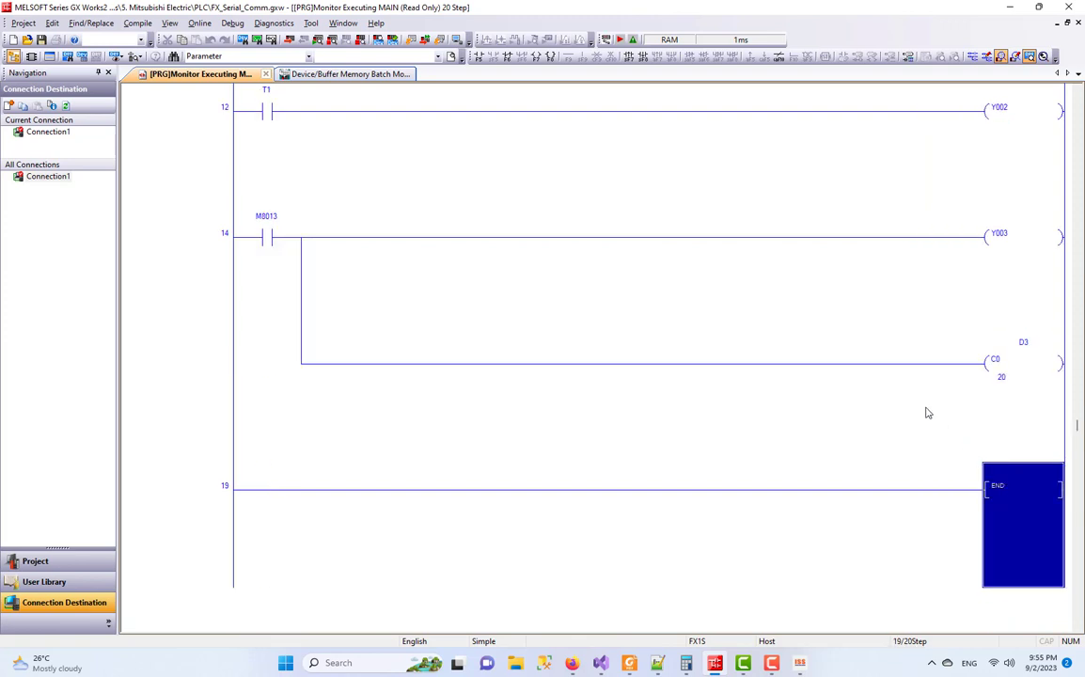
{"action": "scroll", "coordinate": [920, 432], "scroll_direction": "up", "scroll_amount": 3}
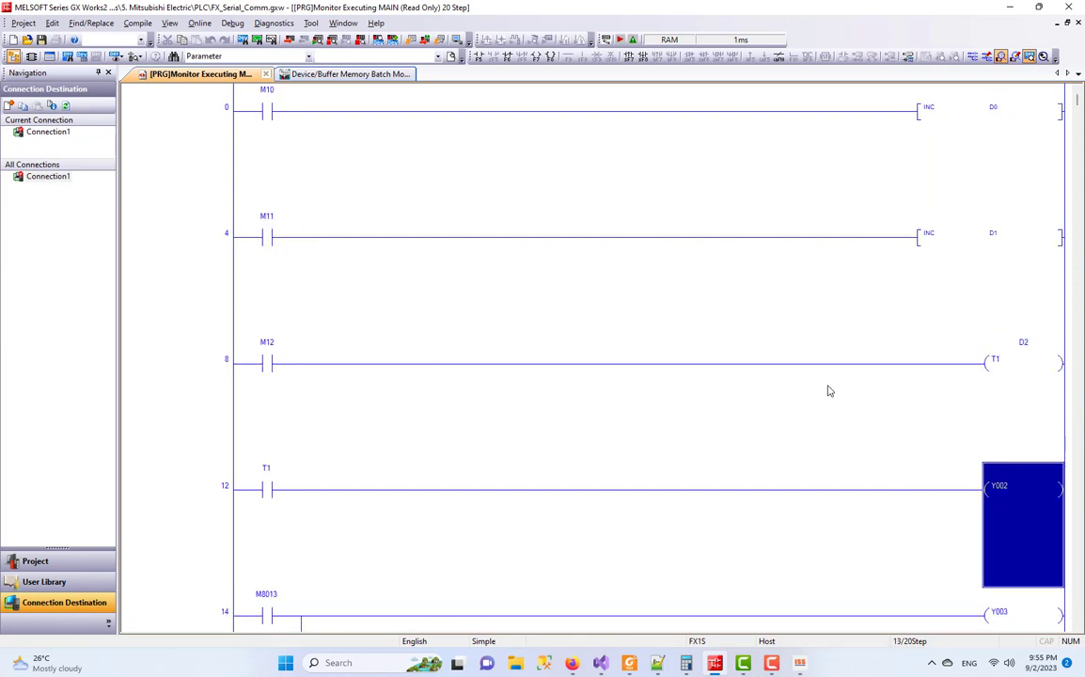
{"action": "left_click", "coordinate": [332, 40]}
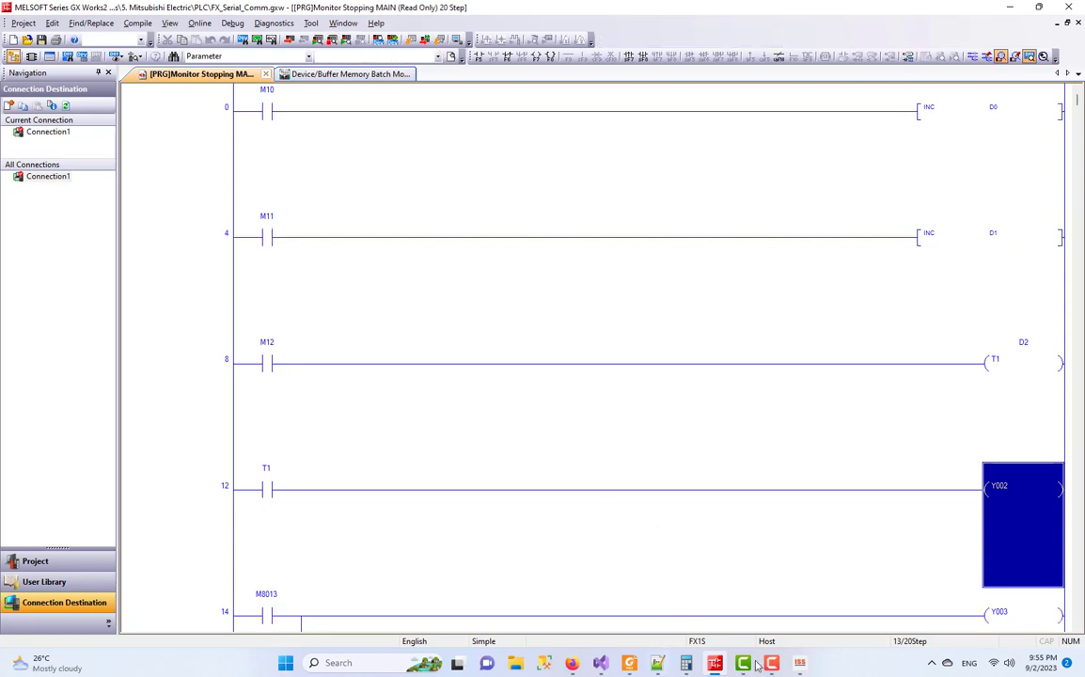
- Switch back to Industrial Protocol and show the live values of the DATA group's tags in the monitoring view
{"action": "left_click", "coordinate": [799, 662]}
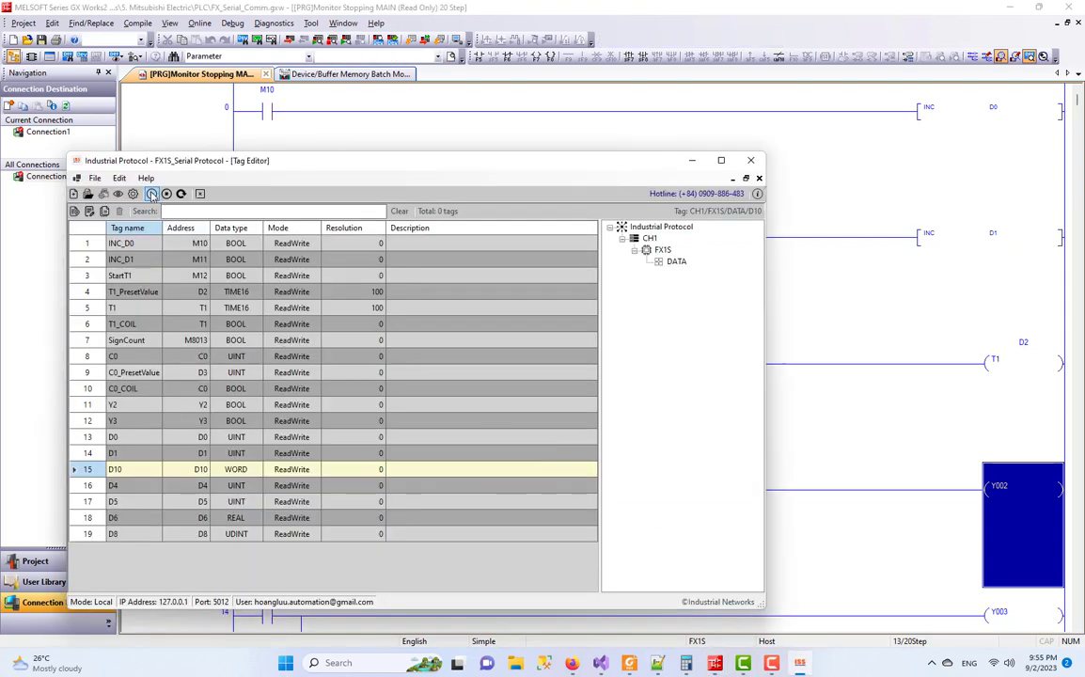
{"action": "left_click", "coordinate": [119, 193]}
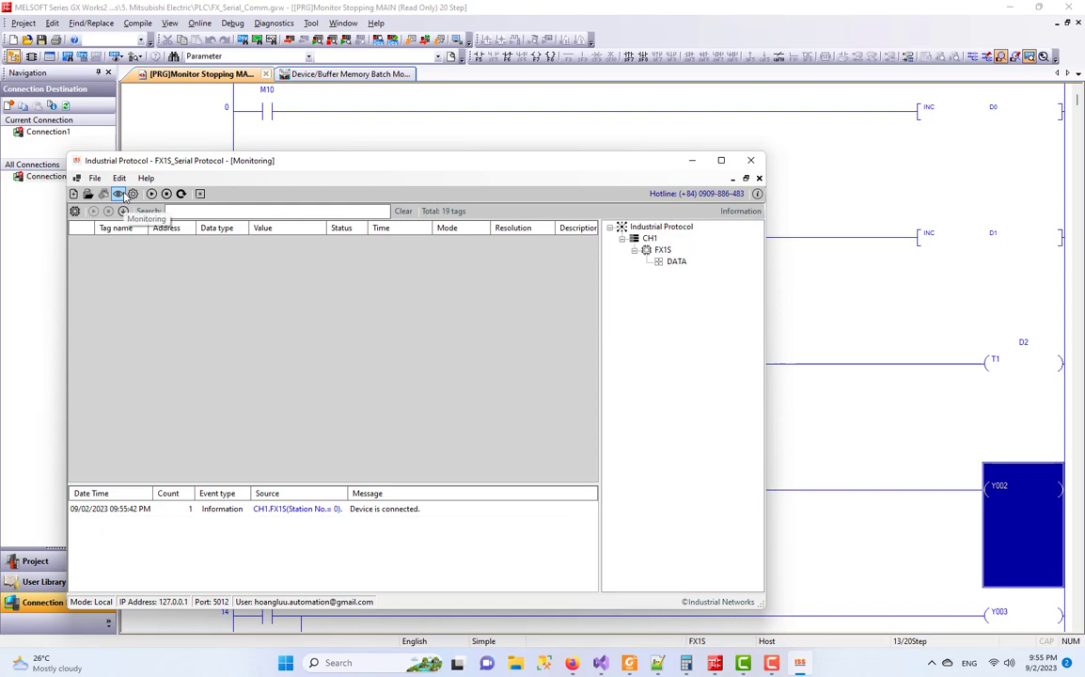
{"action": "left_click", "coordinate": [677, 262]}
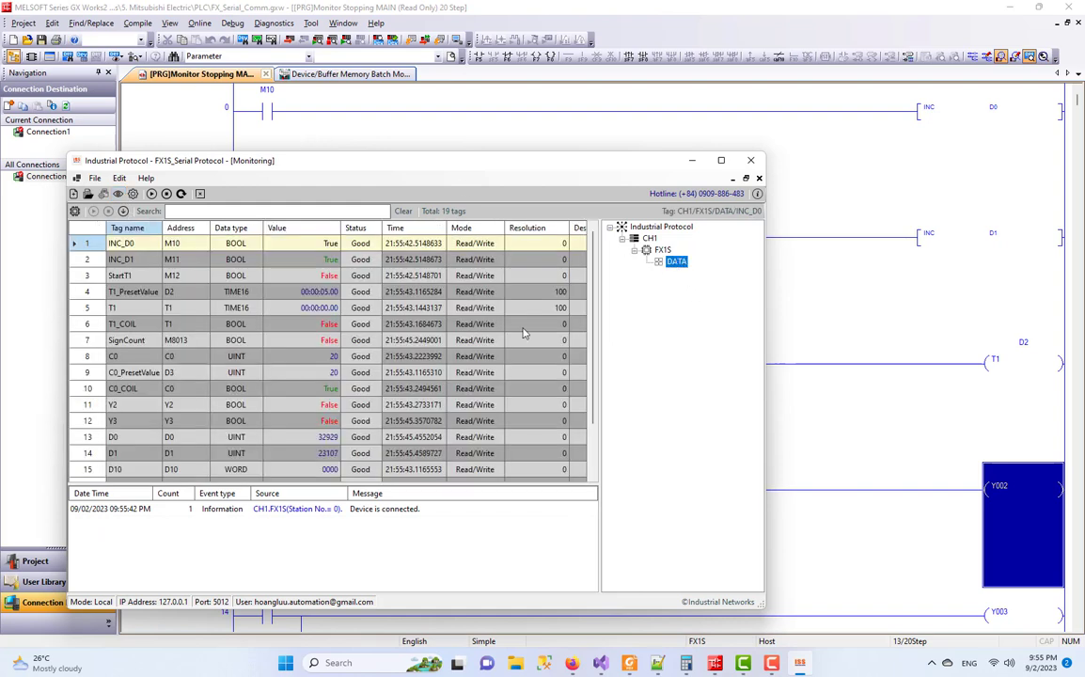
- Write 00:00:09.00 to the T1_PresetValue tag and close the write dialog
{"action": "double_click", "coordinate": [301, 292]}
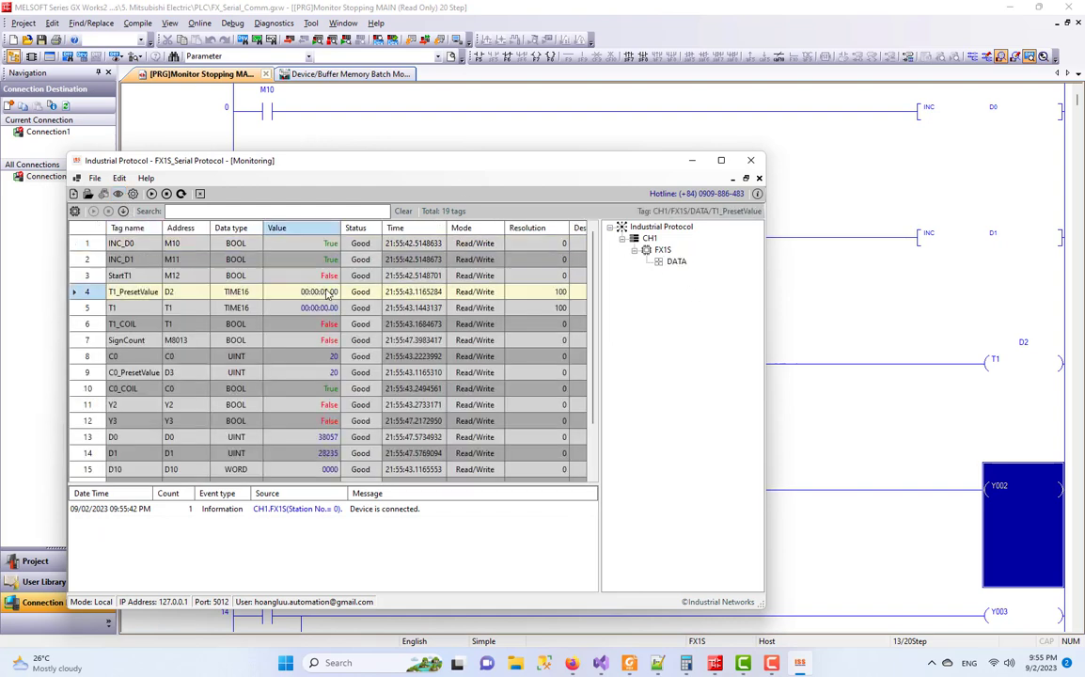
{"action": "left_click", "coordinate": [295, 424]}
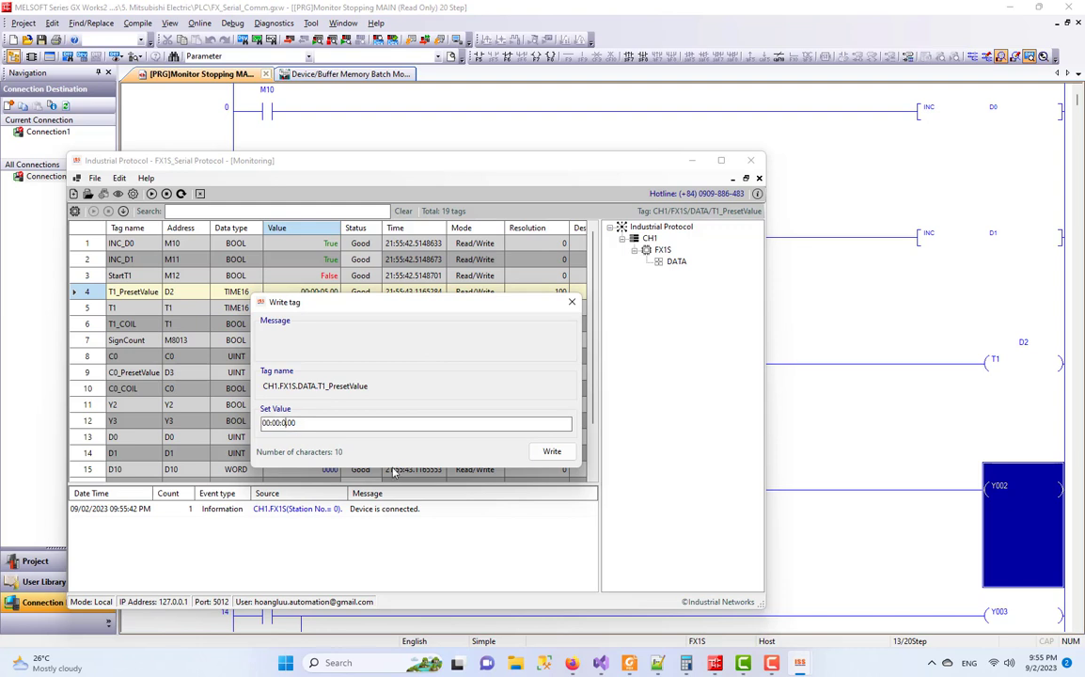
{"action": "key", "text": "Return"}
{"action": "key", "text": "Escape"}
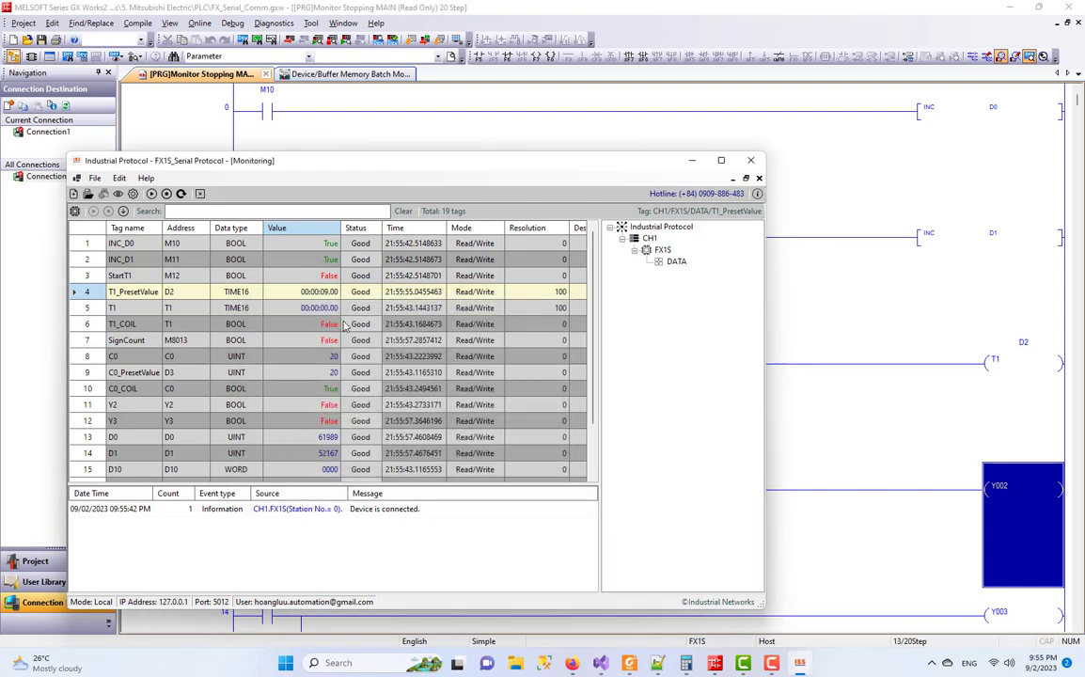
- Switch the StartT1 tag on to run timer T1
{"action": "left_click", "coordinate": [329, 277]}
{"action": "left_click", "coordinate": [329, 277]}
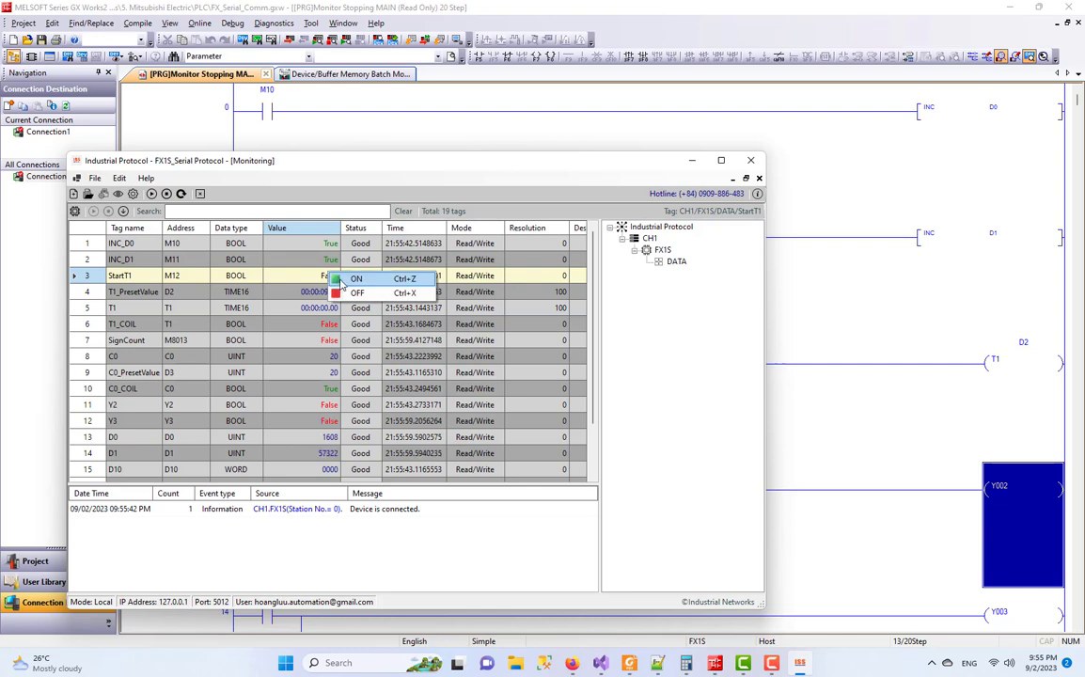
{"action": "left_click", "coordinate": [338, 251]}
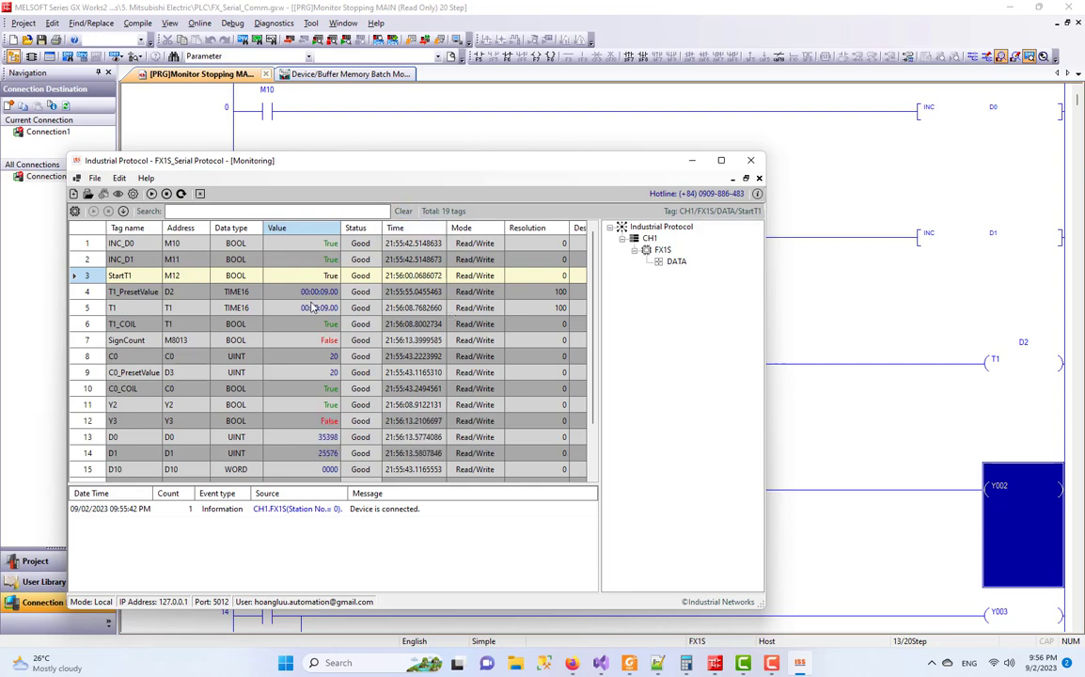
- Switch the T1_COIL tag off and write 00:00:12.00 to the T1_PresetValue tag
{"action": "right_click", "coordinate": [311, 325]}
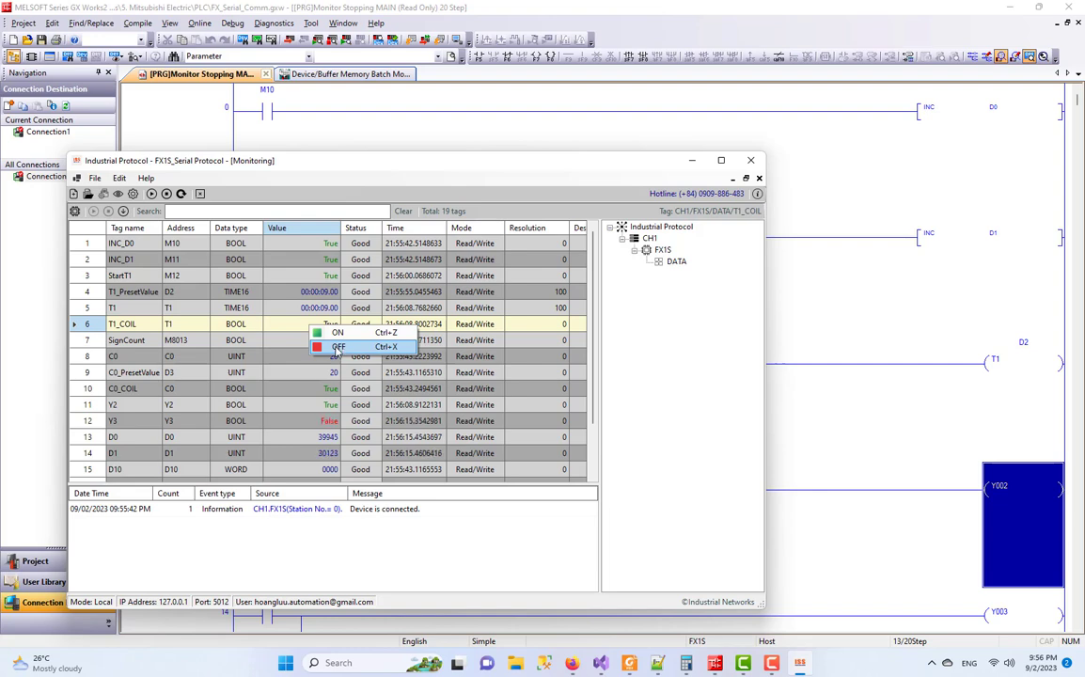
{"action": "left_click", "coordinate": [337, 348]}
{"action": "double_click", "coordinate": [320, 292]}
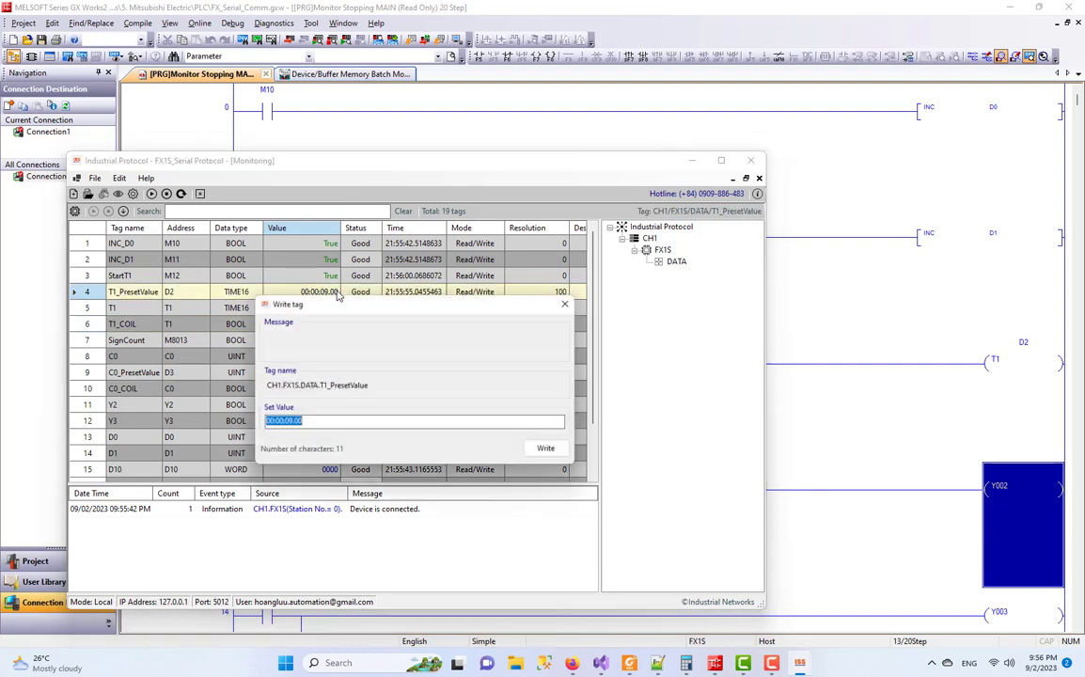
{"action": "left_click", "coordinate": [285, 422]}
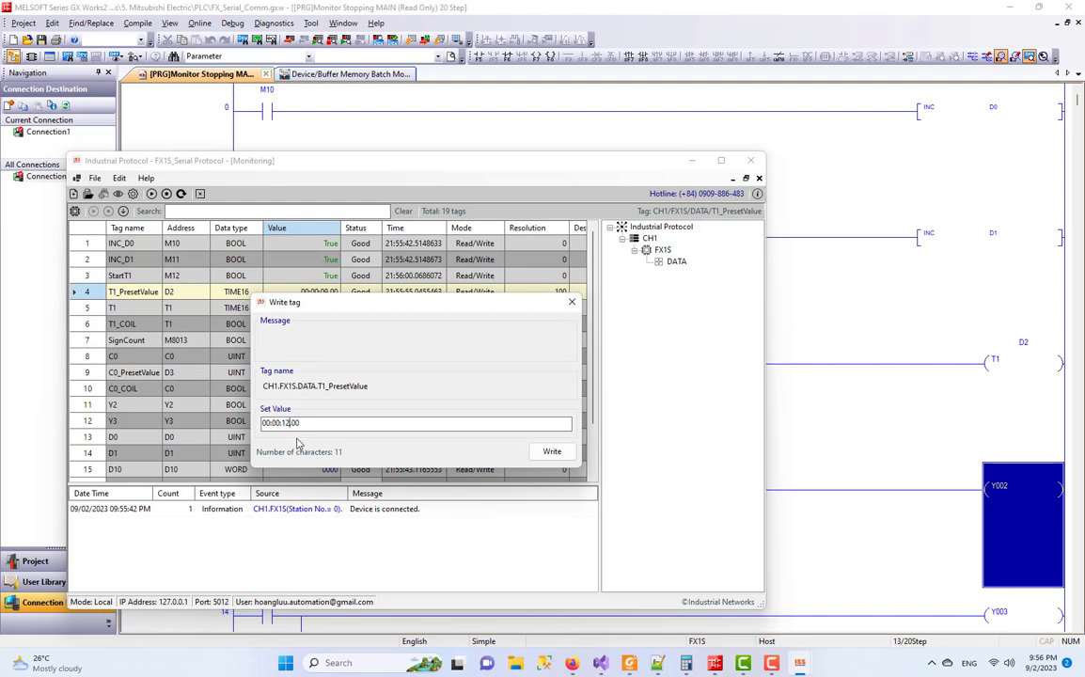
{"action": "key", "text": "Return"}
{"action": "left_click", "coordinate": [571, 302]}
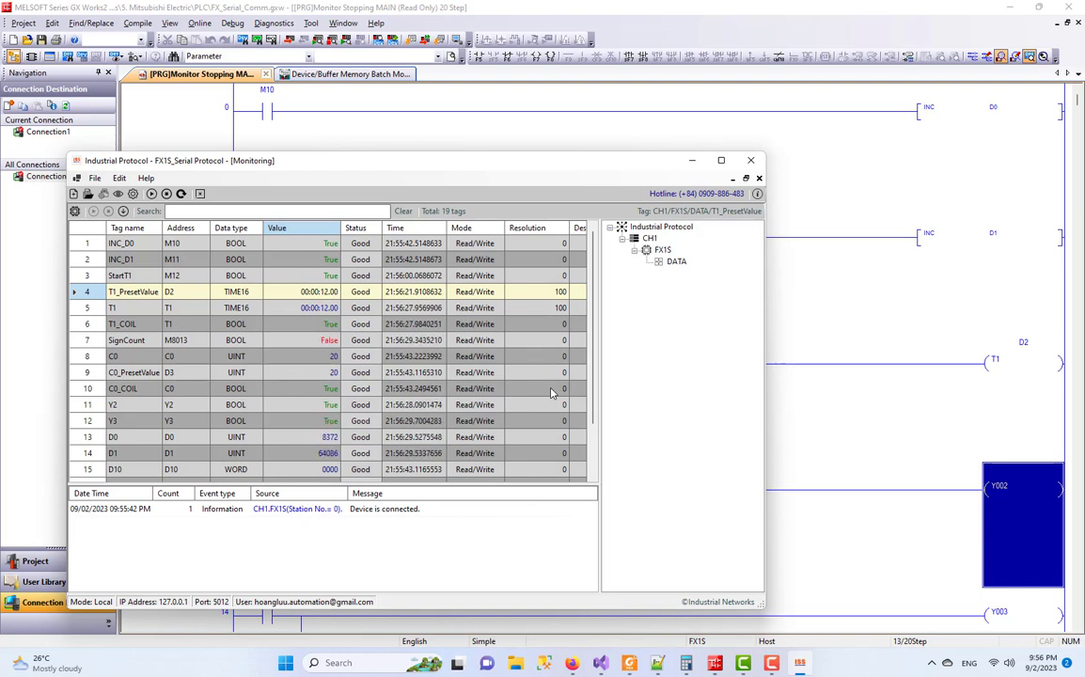
- Write 00:00:16.00 to the T1_PresetValue tag and close the write dialog
{"action": "double_click", "coordinate": [315, 293]}
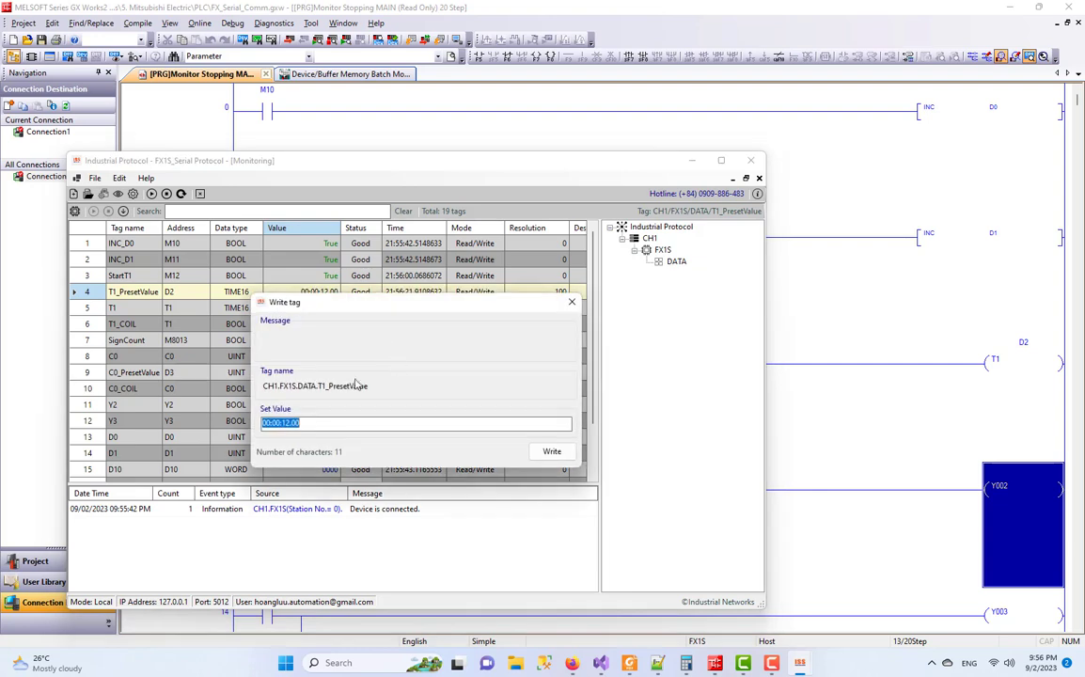
{"action": "left_click", "coordinate": [288, 422]}
{"action": "type", "text": "6"}
{"action": "key", "text": "Return"}
{"action": "left_click", "coordinate": [571, 302]}
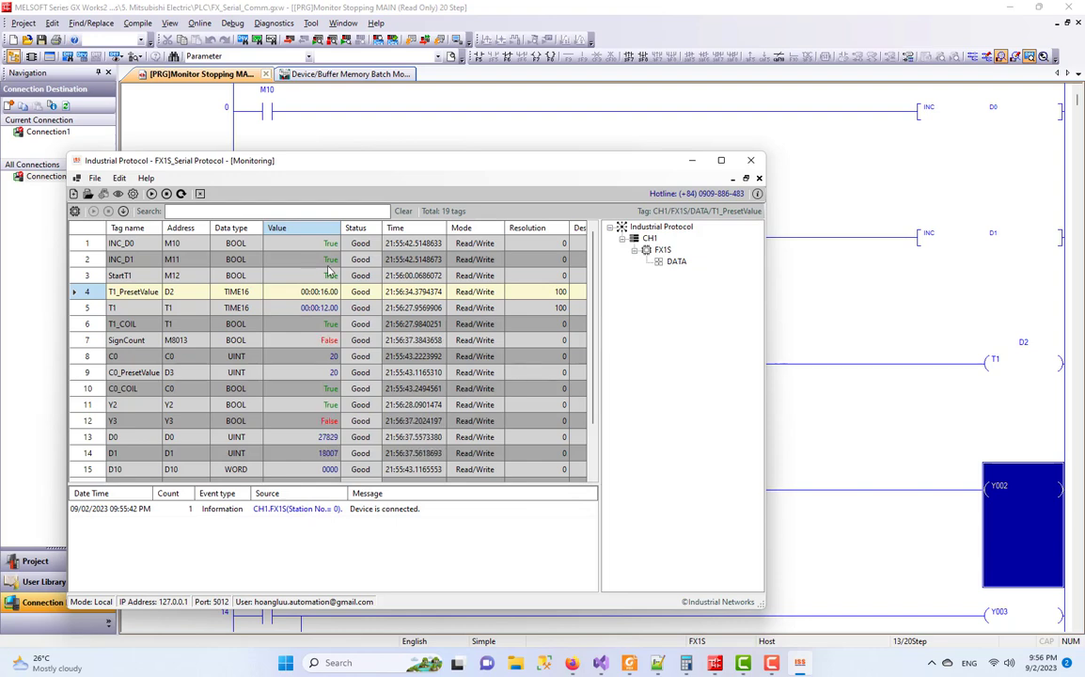
- Restart timer T1 by switching the StartT1 tag off and on again
{"action": "left_click", "coordinate": [331, 275]}
{"action": "left_click", "coordinate": [338, 277]}
{"action": "left_click", "coordinate": [338, 277]}
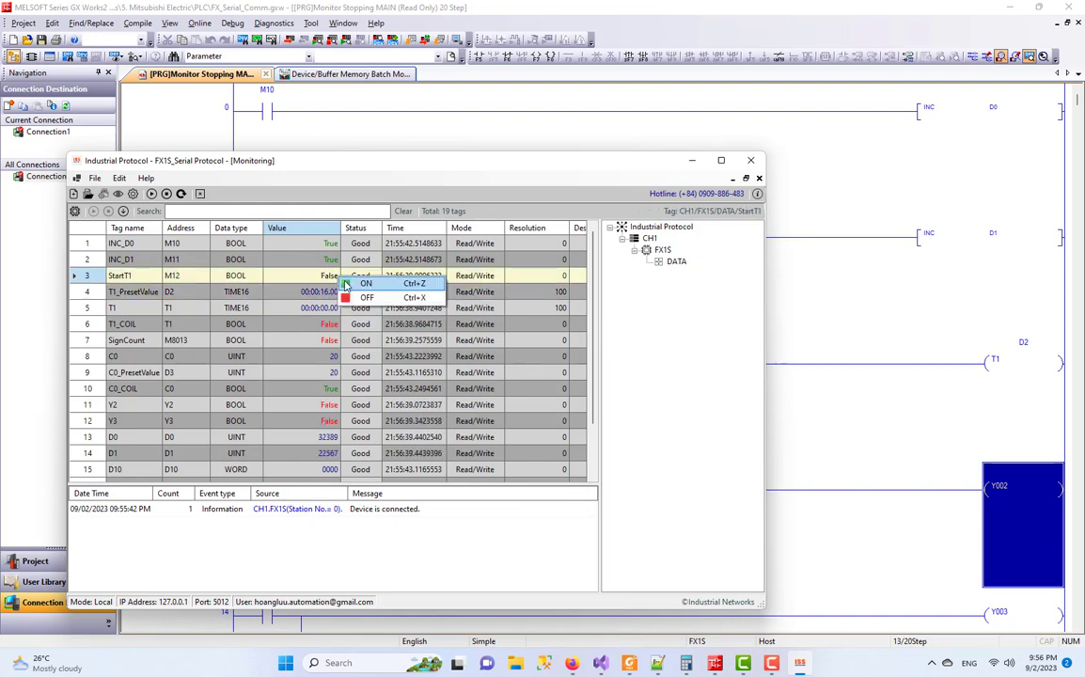
{"action": "left_click", "coordinate": [362, 284]}
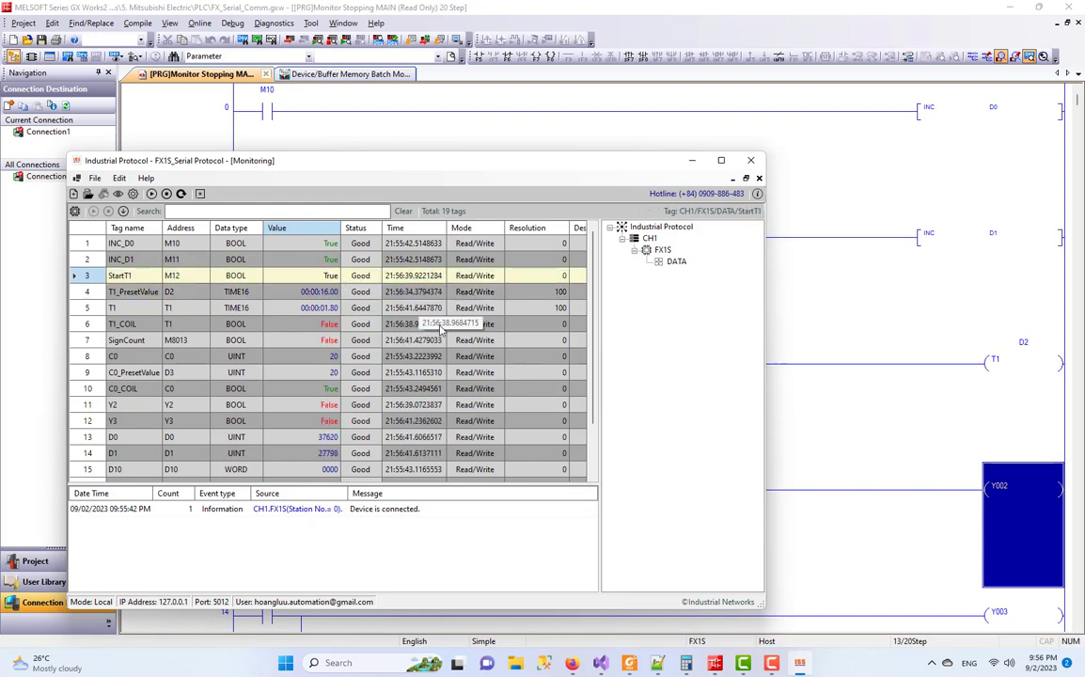
- Write 45 to the C0 counter tag and close the write dialog
{"action": "left_click", "coordinate": [172, 340]}
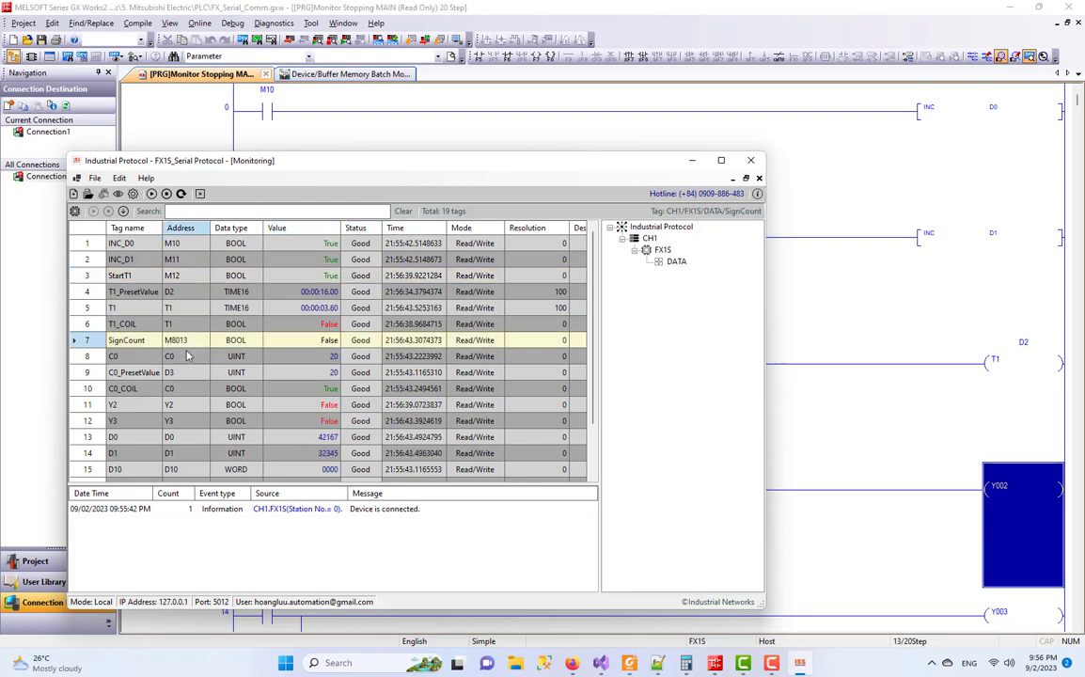
{"action": "left_click", "coordinate": [315, 356]}
{"action": "left_click", "coordinate": [317, 357]}
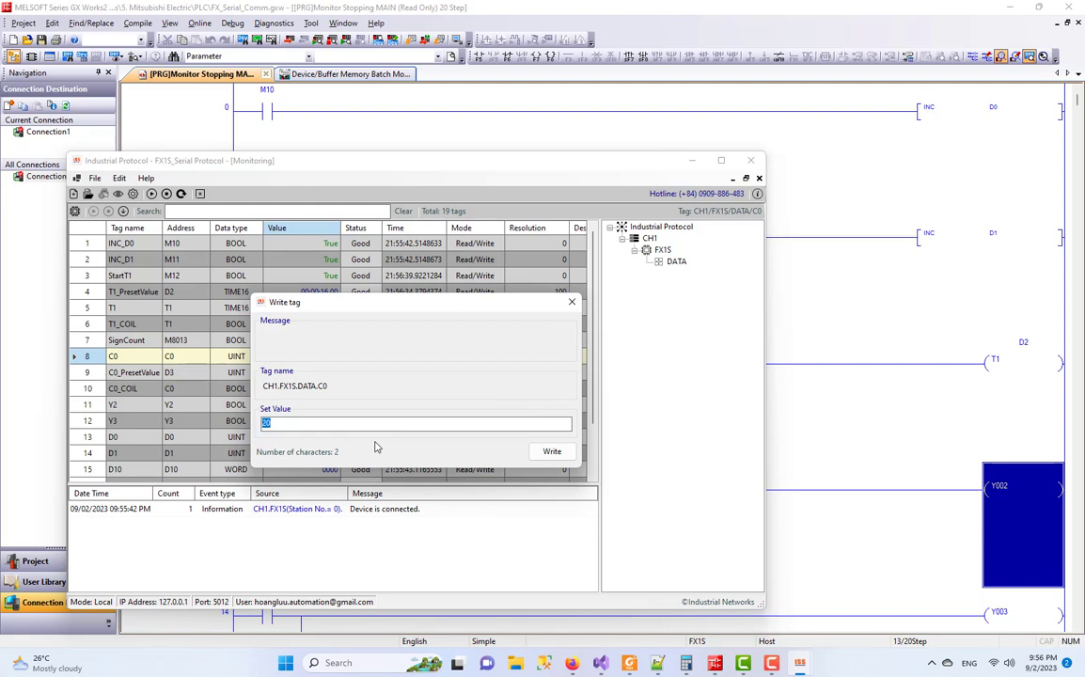
{"action": "key", "text": "Return"}
{"action": "left_click", "coordinate": [572, 300]}
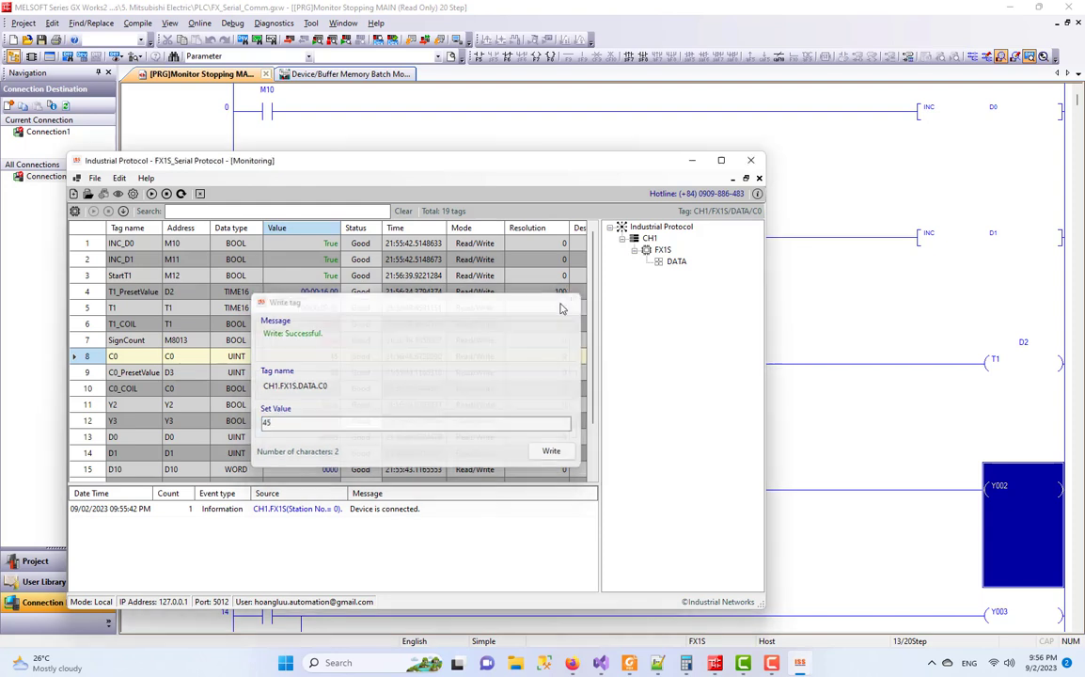
- Reset counter C0 by switching the C0_COIL tag off
{"action": "left_click", "coordinate": [316, 391]}
{"action": "right_click", "coordinate": [317, 397]}
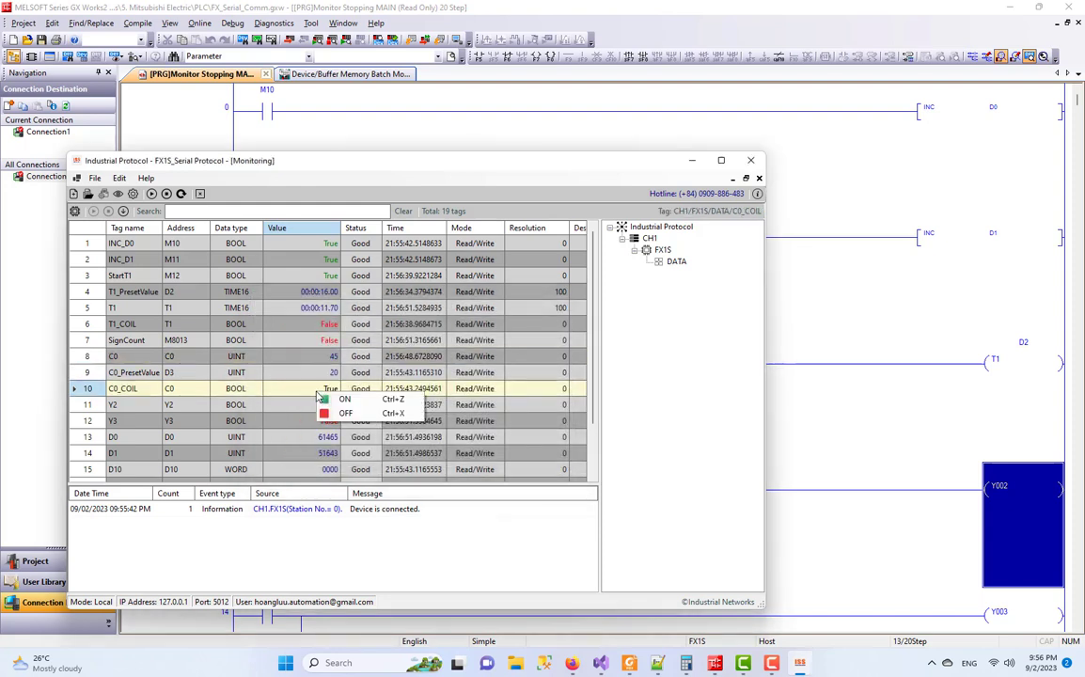
{"action": "left_click", "coordinate": [343, 414]}
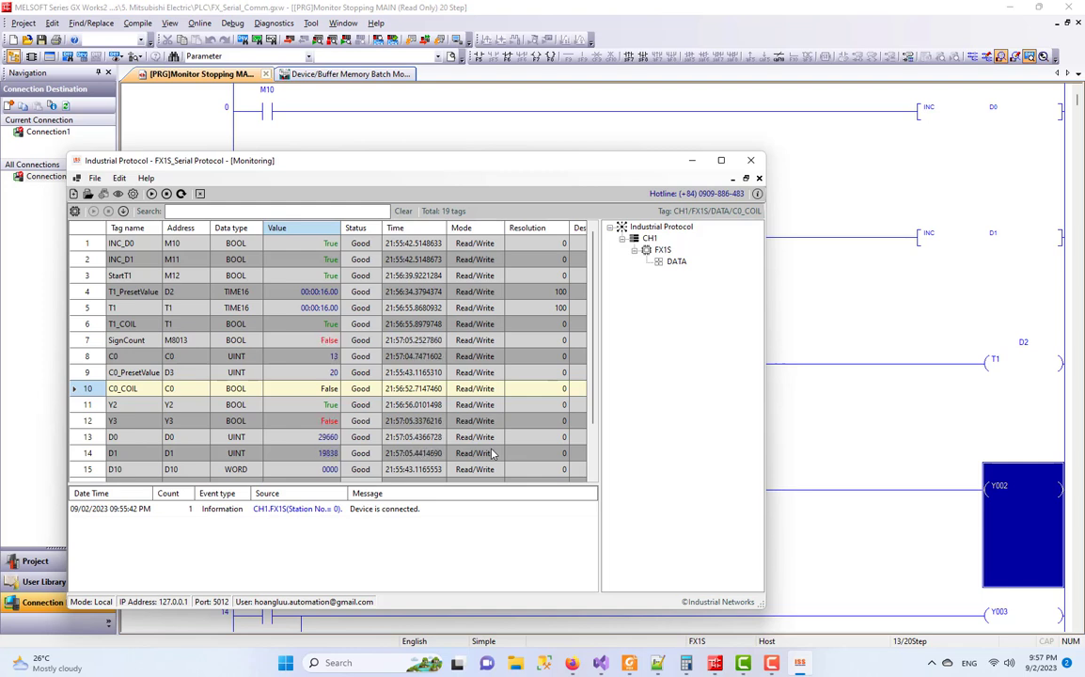
- Switch the INC_D0 and INC_D1 tags off, and turn INC_D0 back on
{"action": "left_click", "coordinate": [329, 244]}
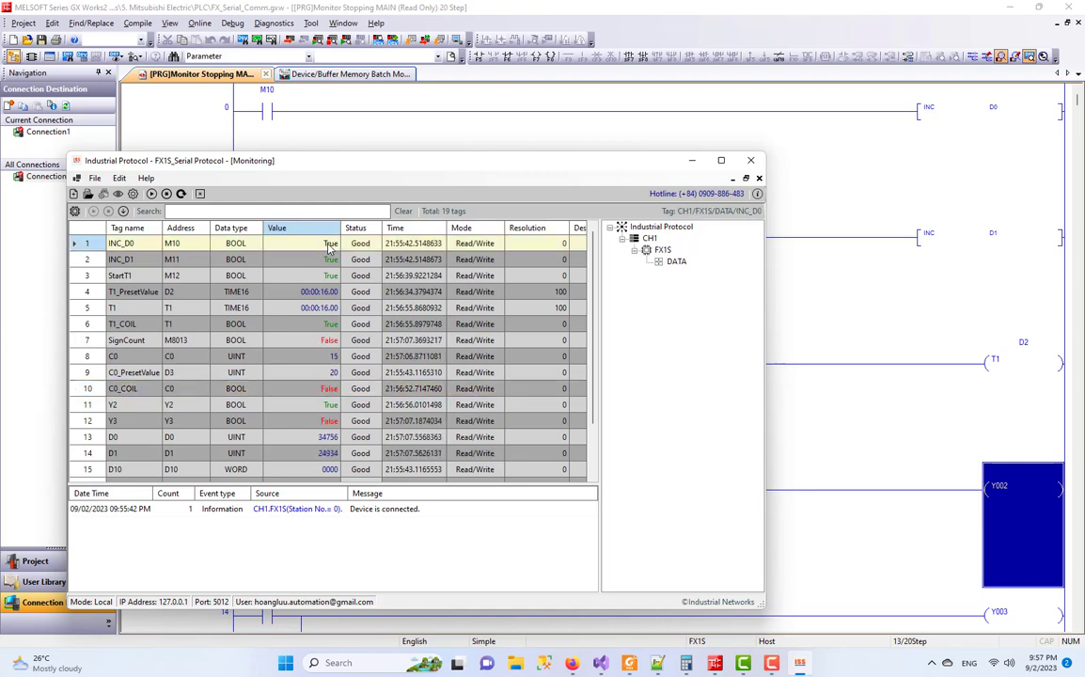
{"action": "right_click", "coordinate": [329, 244]}
{"action": "left_click", "coordinate": [368, 269]}
{"action": "right_click", "coordinate": [346, 260]}
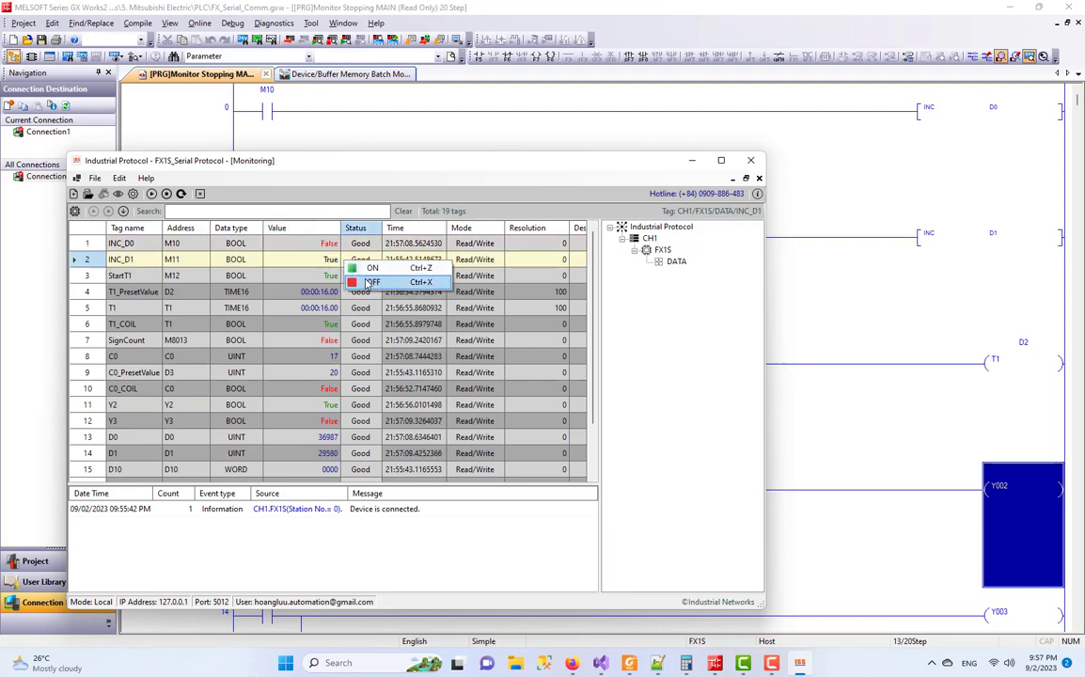
{"action": "left_click", "coordinate": [368, 282]}
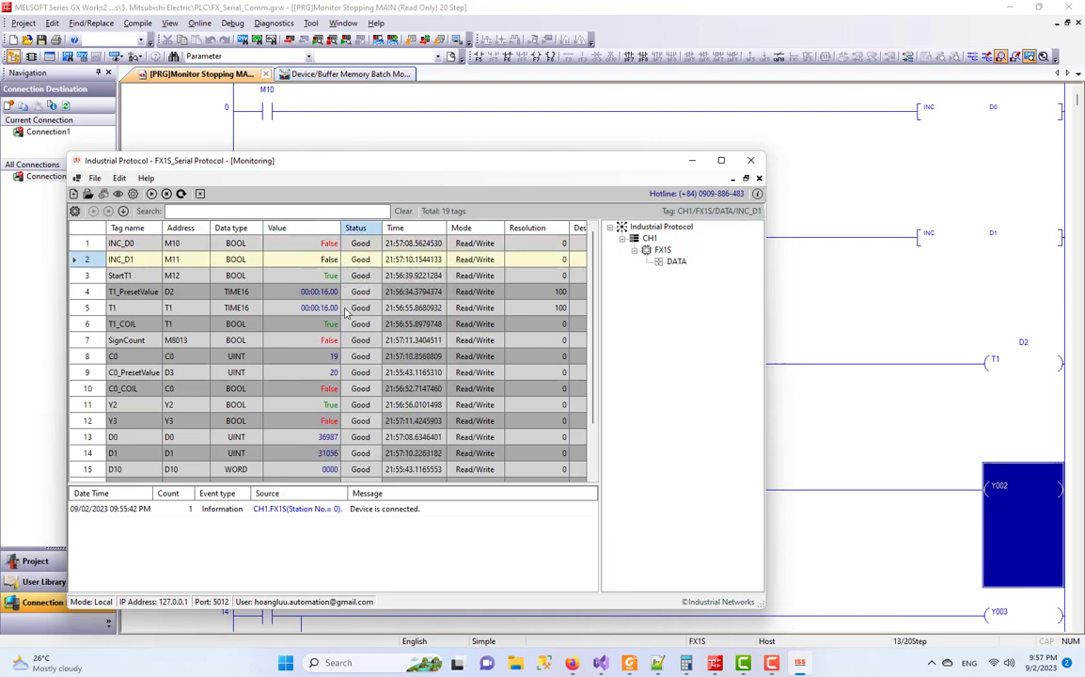
{"action": "right_click", "coordinate": [334, 244]}
{"action": "left_click", "coordinate": [366, 254]}
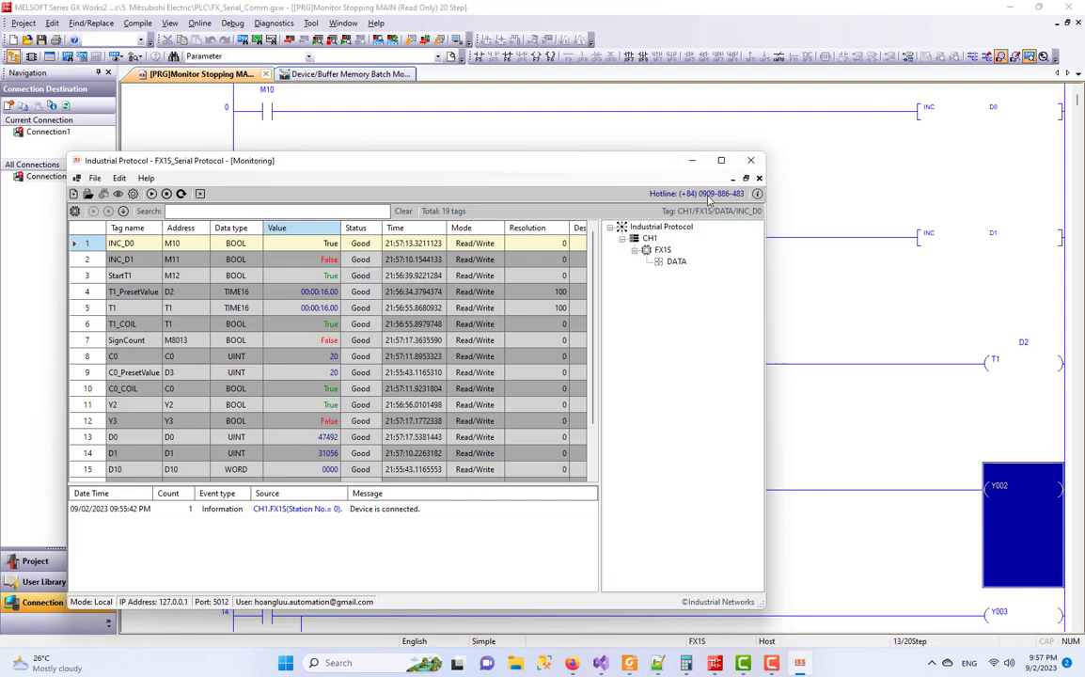
- Close the tag monitoring window, switch to GX Works2, and check the ladder's live values in a short monitoring session
{"action": "left_click", "coordinate": [760, 178]}
{"action": "left_click", "coordinate": [448, 111]}
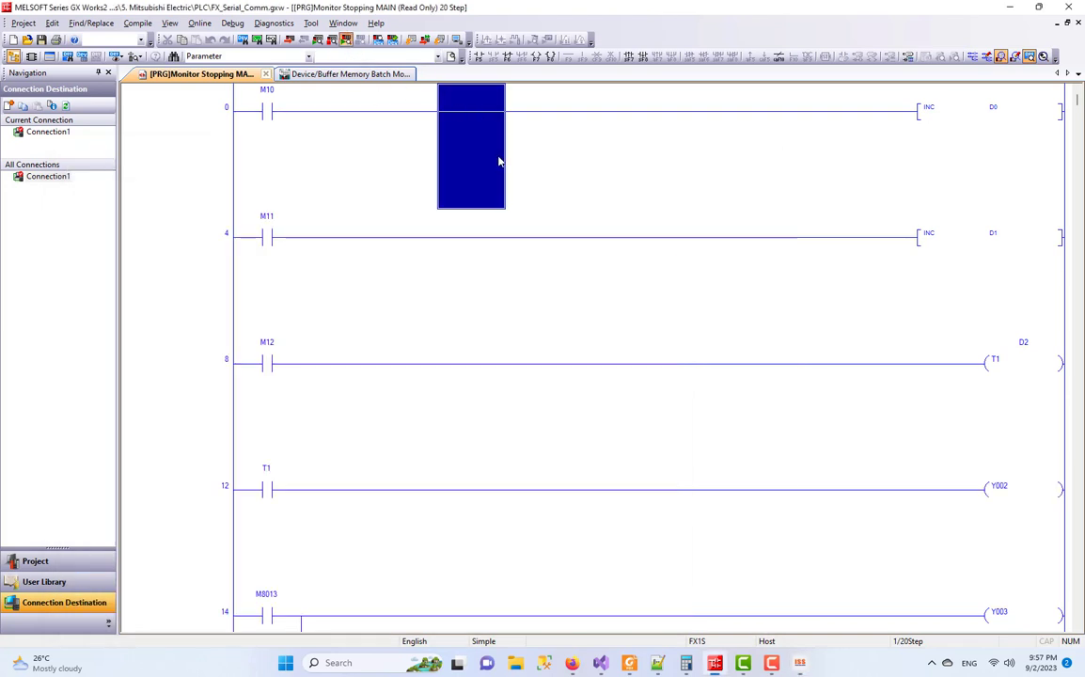
{"action": "key", "text": "F3"}
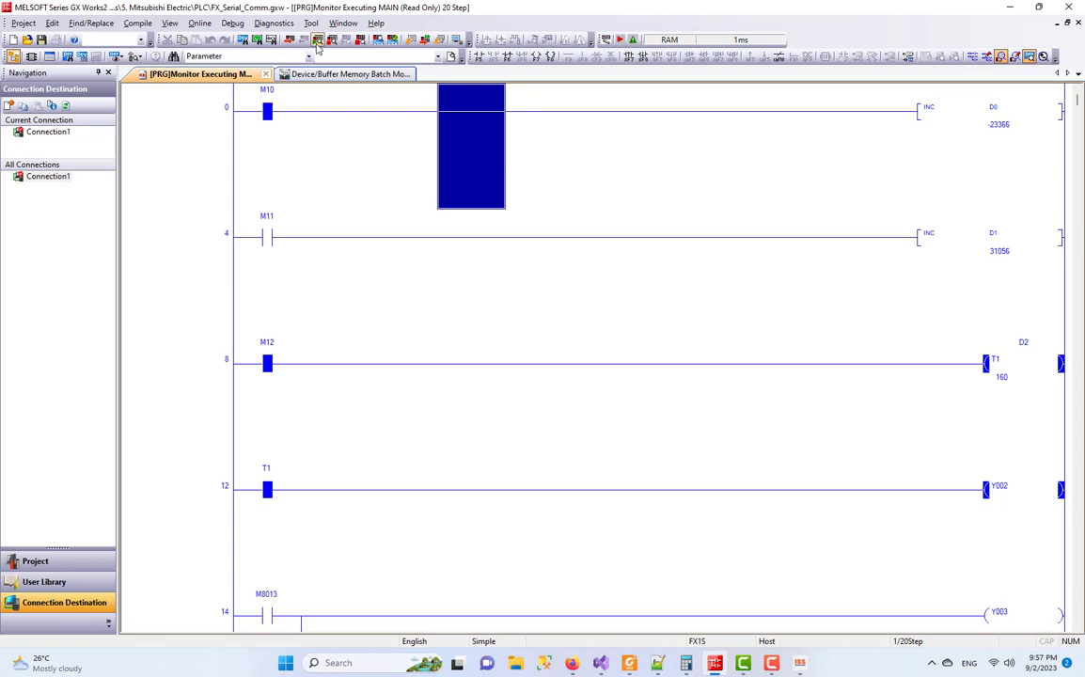
{"action": "left_click", "coordinate": [361, 44]}
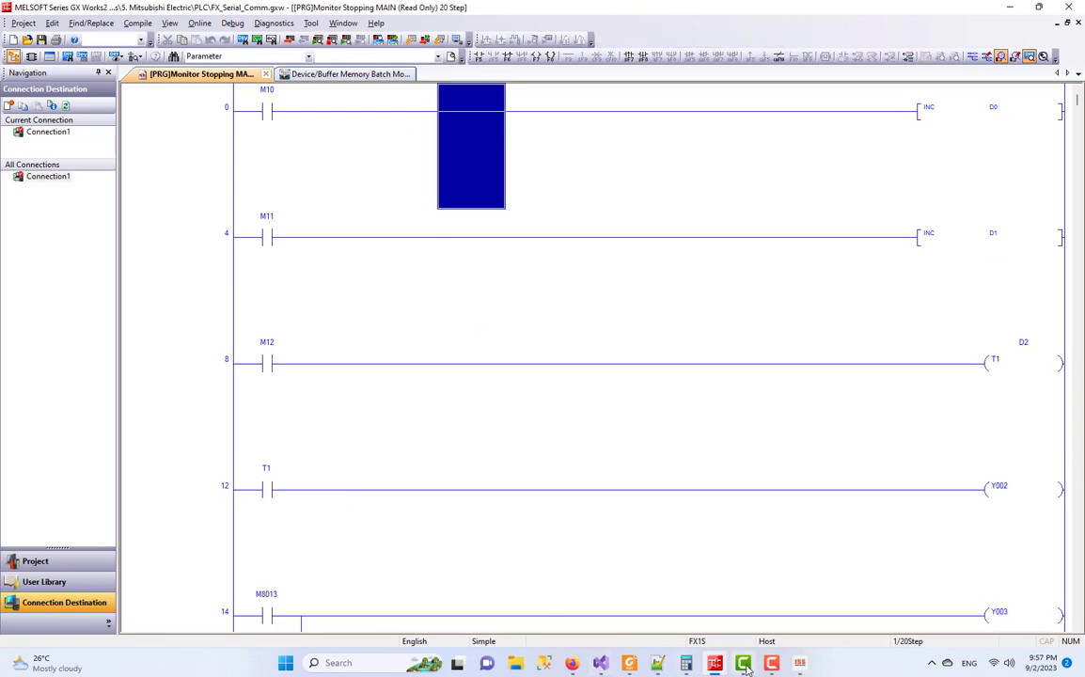
- Switch to Industrial Protocol, open tag monitoring, and display the DATA group's tags under FX1S
{"action": "left_click", "coordinate": [800, 663]}
{"action": "left_click", "coordinate": [119, 194]}
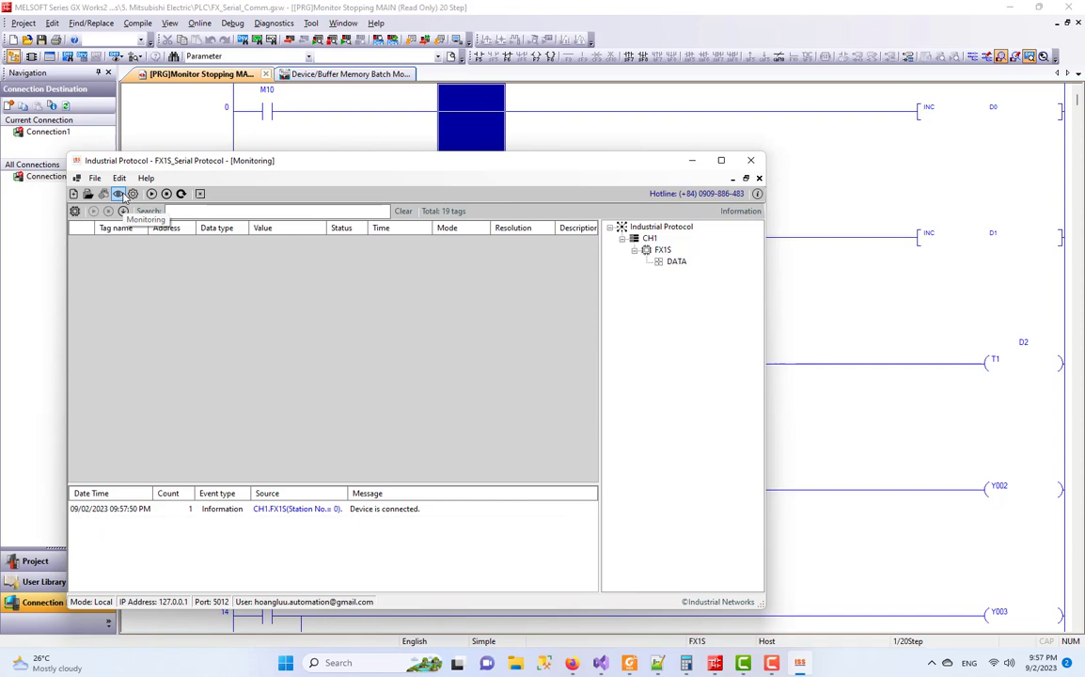
{"action": "left_click", "coordinate": [677, 262]}
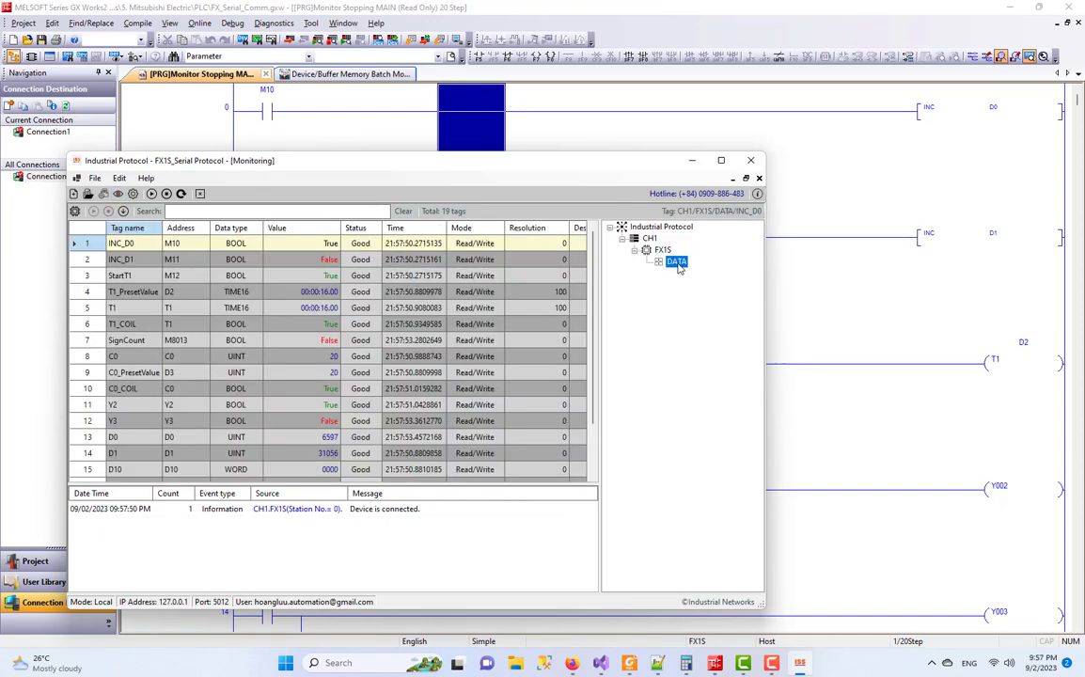
{"action": "scroll", "coordinate": [427, 452], "scroll_direction": "down", "scroll_amount": 2}
{"action": "scroll", "coordinate": [427, 462], "scroll_direction": "up", "scroll_amount": 2}
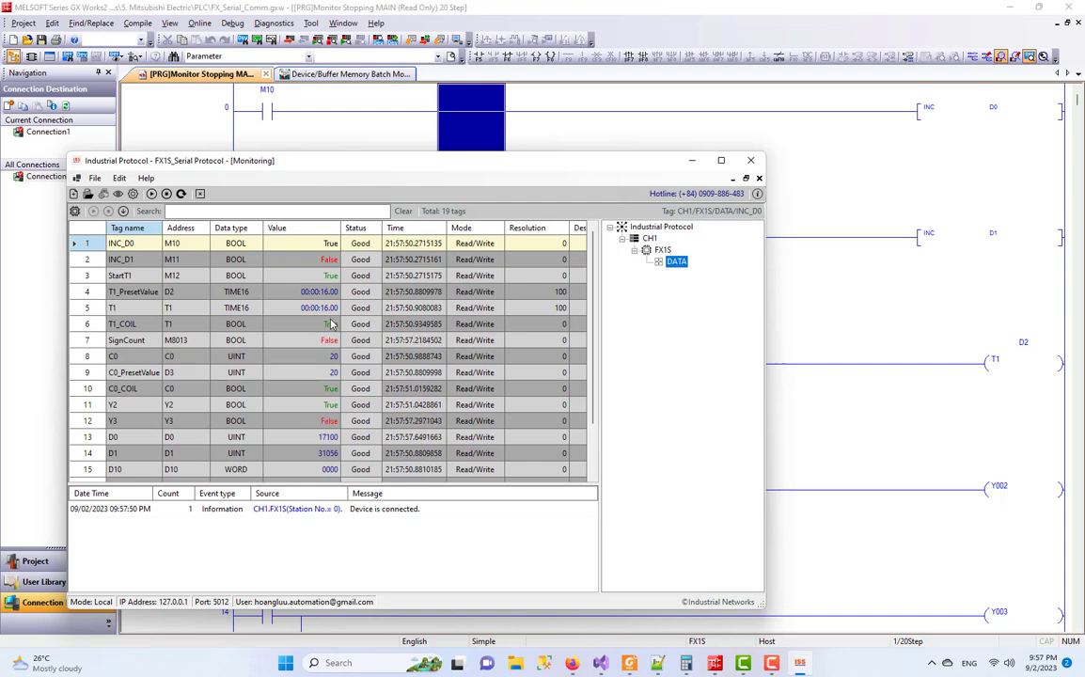
- Write 00:00:25.00 to the T1_PresetValue tag and close the write dialog
{"action": "double_click", "coordinate": [315, 291]}
{"action": "left_click", "coordinate": [287, 423]}
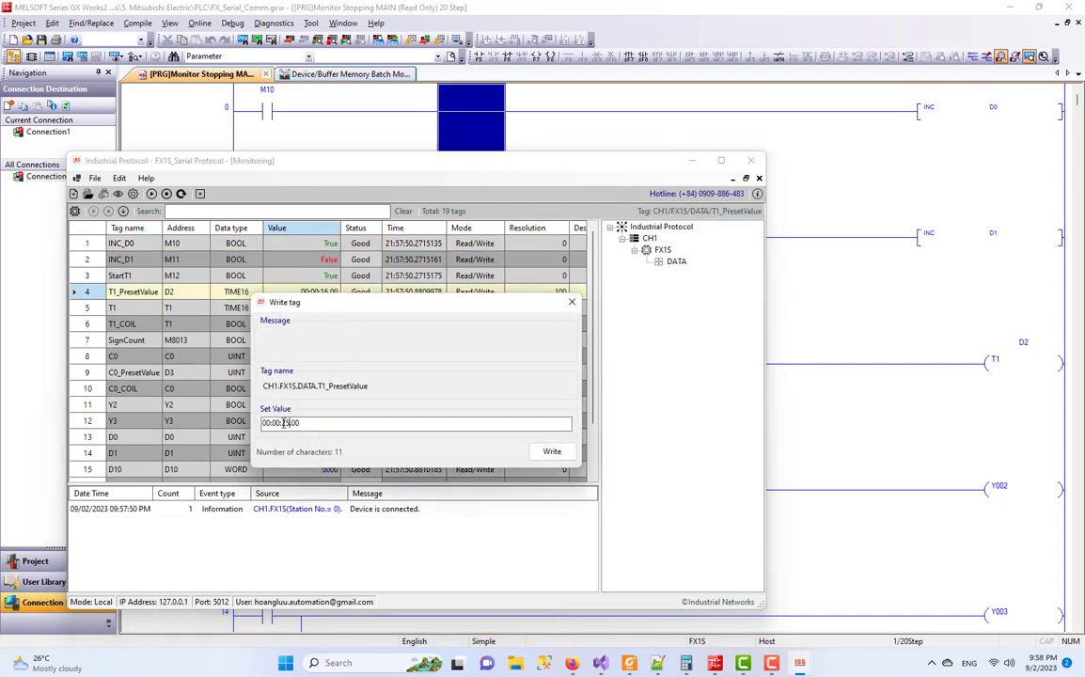
{"action": "key", "text": "Return"}
{"action": "left_click", "coordinate": [571, 303]}
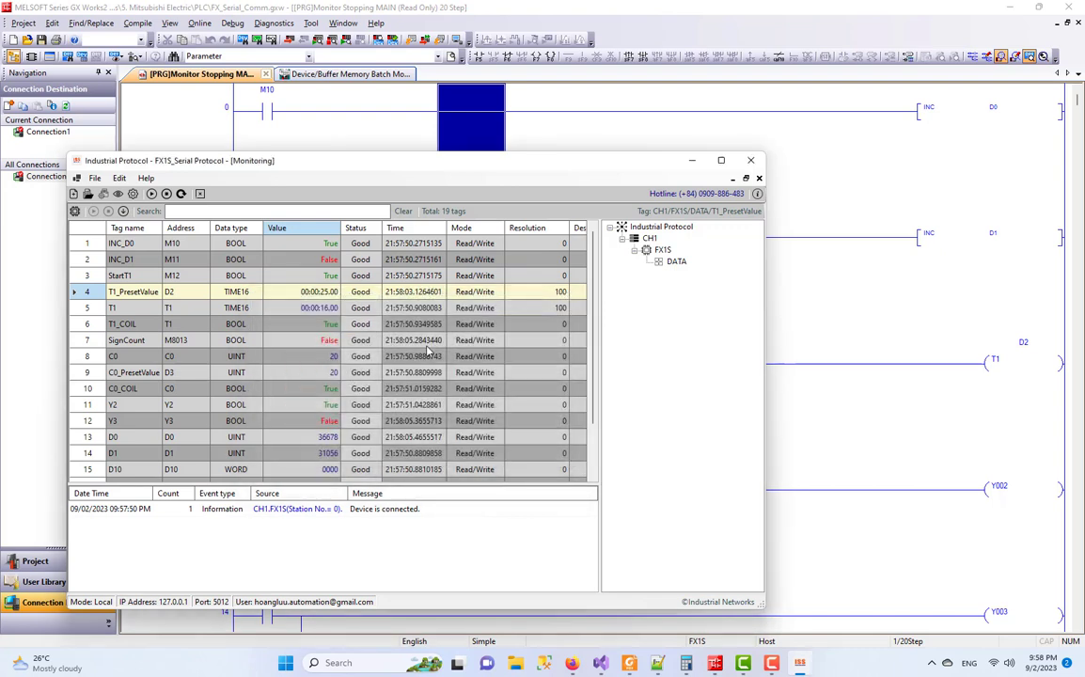
- Restart timer T1 by switching the StartT1 tag off and on again
{"action": "left_click", "coordinate": [327, 276]}
{"action": "right_click", "coordinate": [329, 276]}
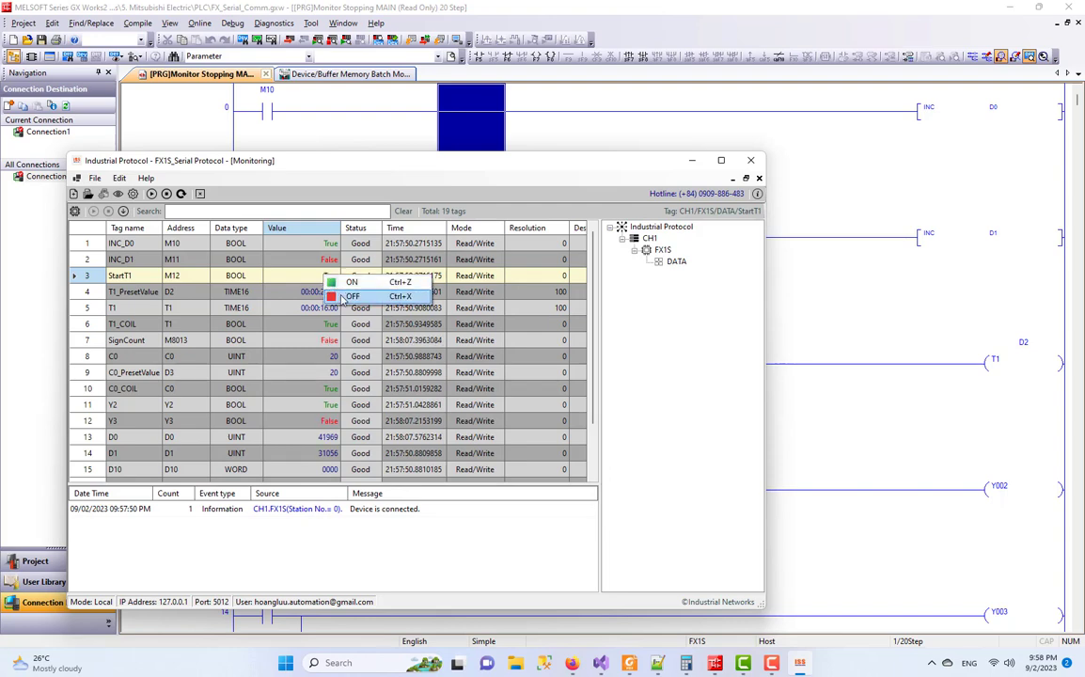
{"action": "left_click", "coordinate": [356, 298]}
{"action": "right_click", "coordinate": [339, 279]}
{"action": "left_click", "coordinate": [363, 284]}
- Write 52 to the C0 counter tag and close the write dialog
{"action": "scroll", "coordinate": [343, 401], "scroll_direction": "down", "scroll_amount": 2}
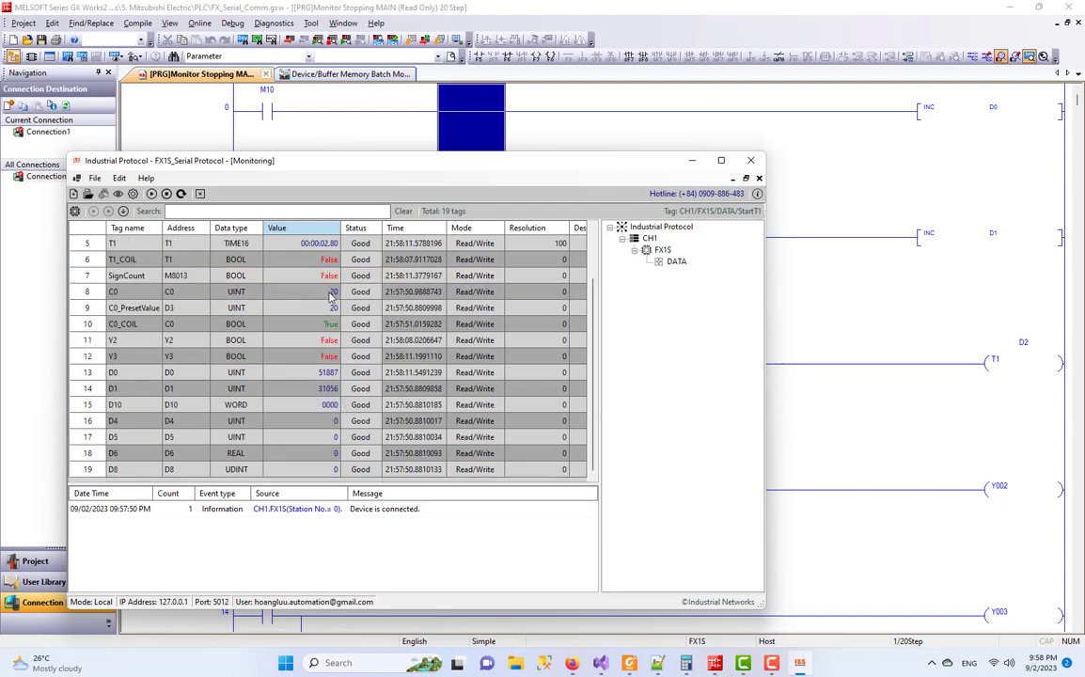
{"action": "left_click", "coordinate": [332, 294]}
{"action": "double_click", "coordinate": [332, 293]}
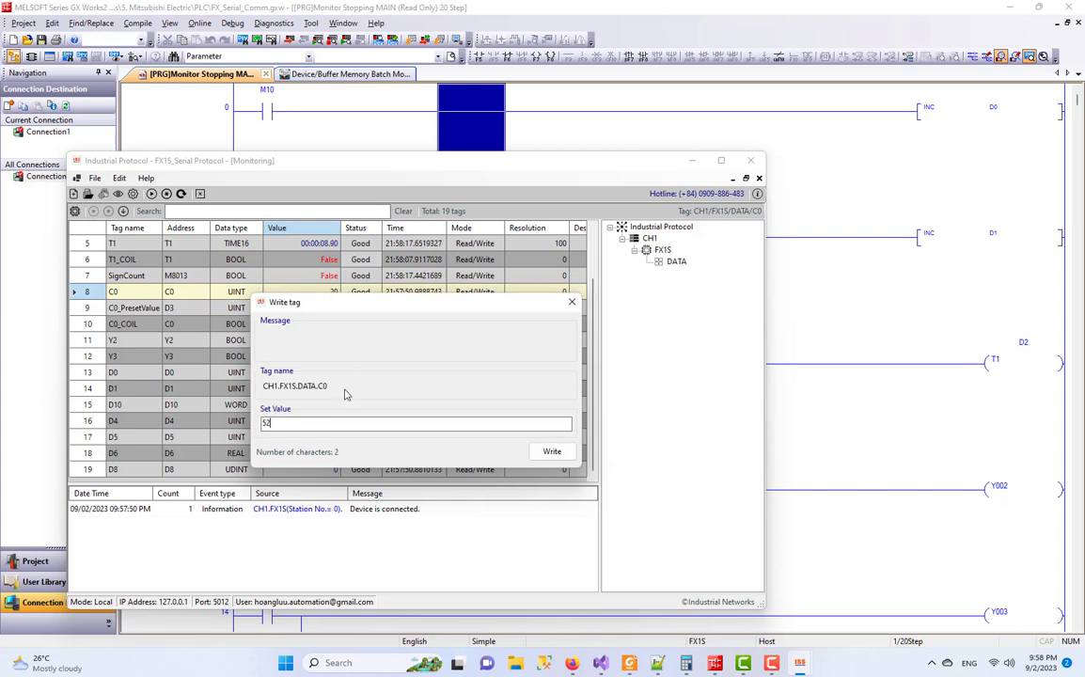
{"action": "key", "text": "Return"}
{"action": "left_click", "coordinate": [572, 302]}
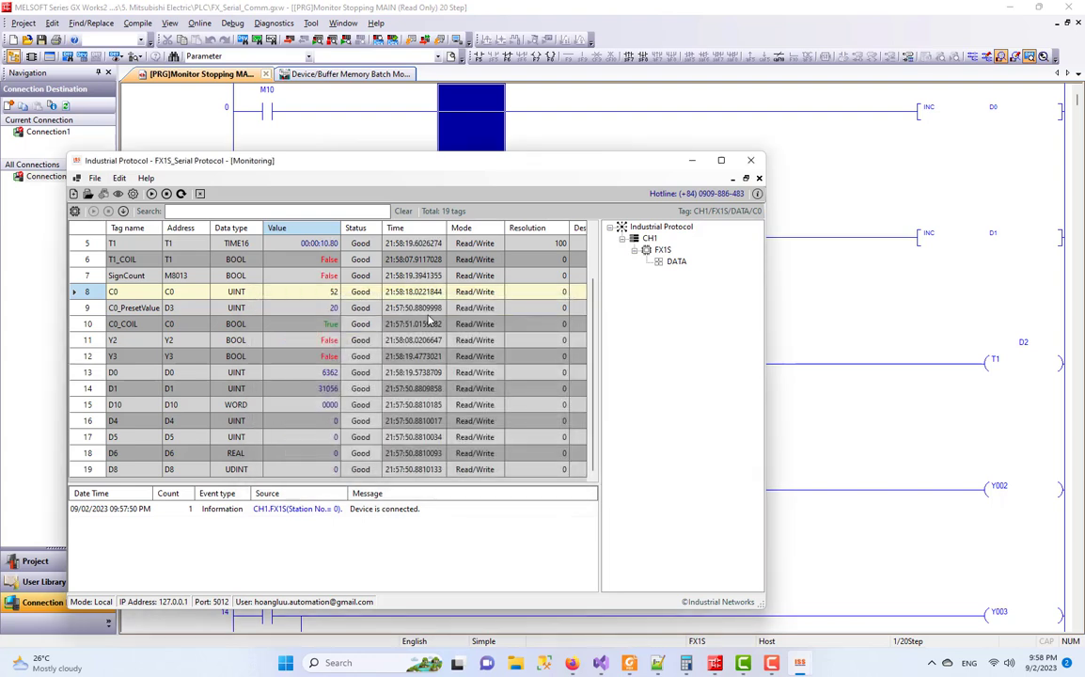
- Switch the C0_COIL tag off so that counter C0 restarts counting
{"action": "left_click", "coordinate": [315, 325]}
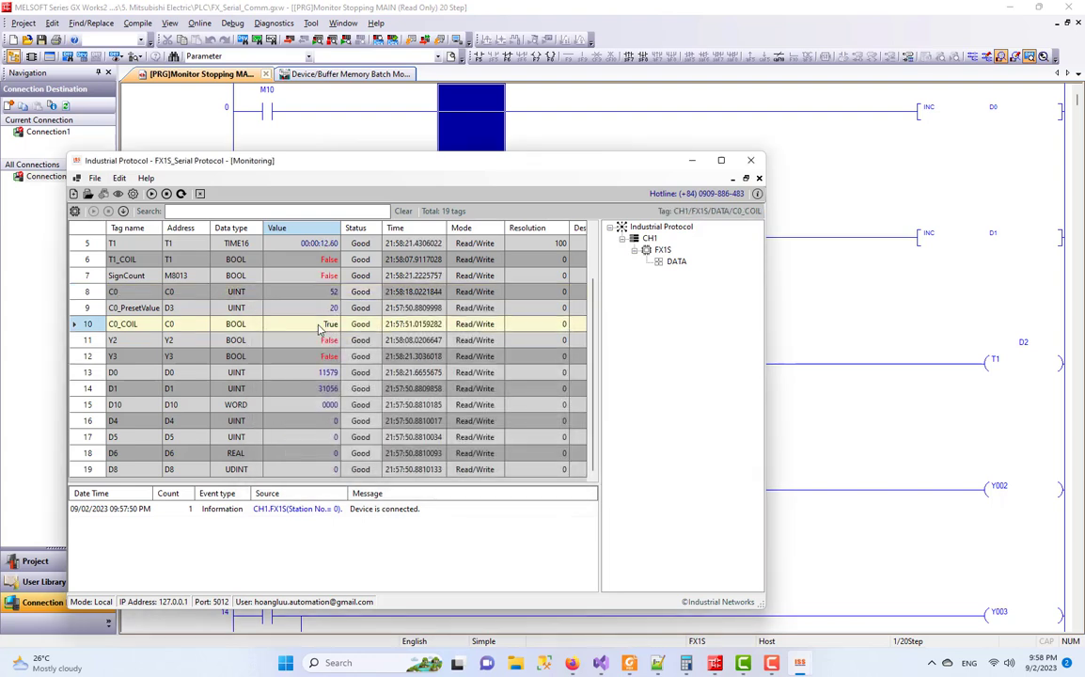
{"action": "right_click", "coordinate": [291, 327]}
{"action": "left_click", "coordinate": [315, 346]}
{"action": "right_click", "coordinate": [336, 331]}
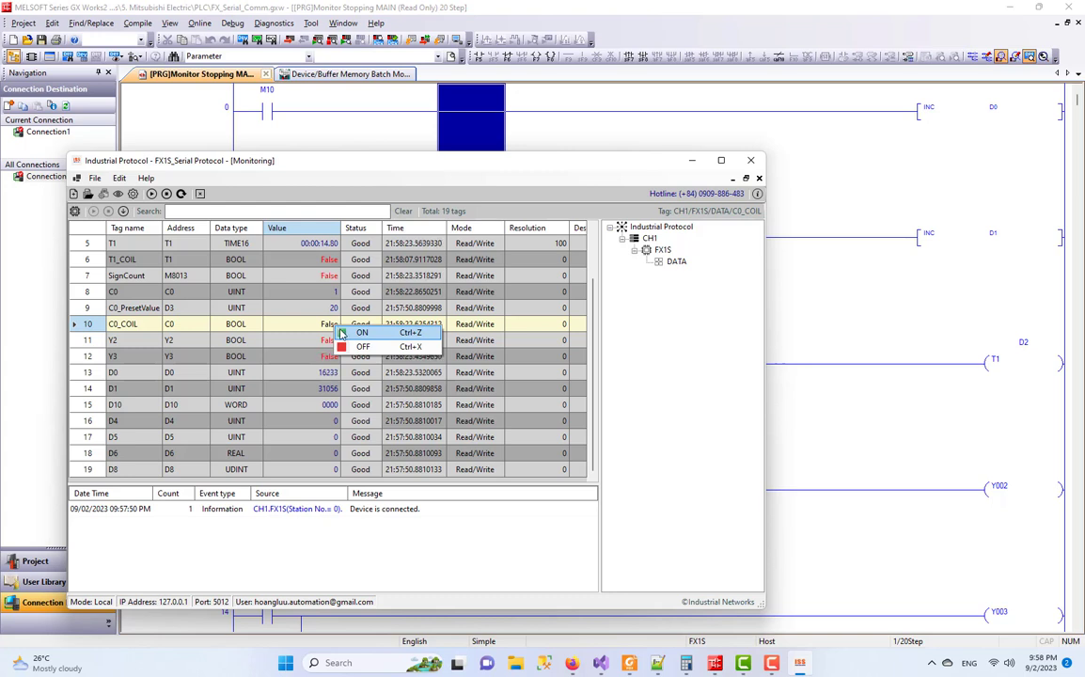
- Write 55 to the C0_PresetValue tag and close the write dialog
{"action": "left_click", "coordinate": [330, 313]}
{"action": "double_click", "coordinate": [331, 313]}
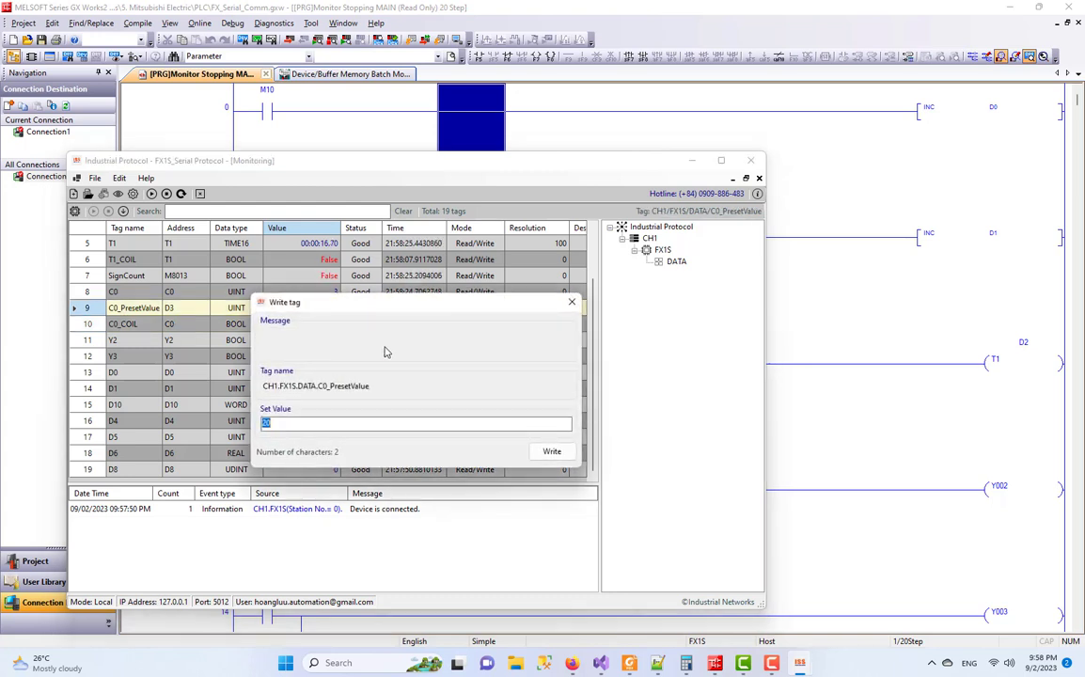
{"action": "type", "text": "55"}
{"action": "key", "text": "Return"}
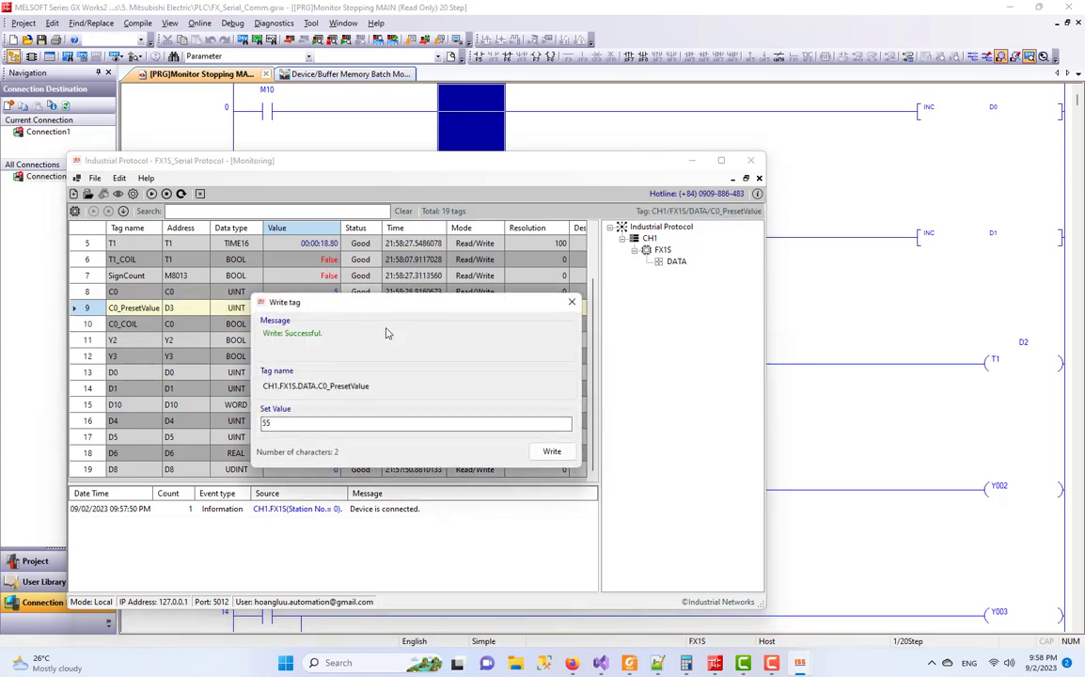
{"action": "left_click", "coordinate": [571, 303]}
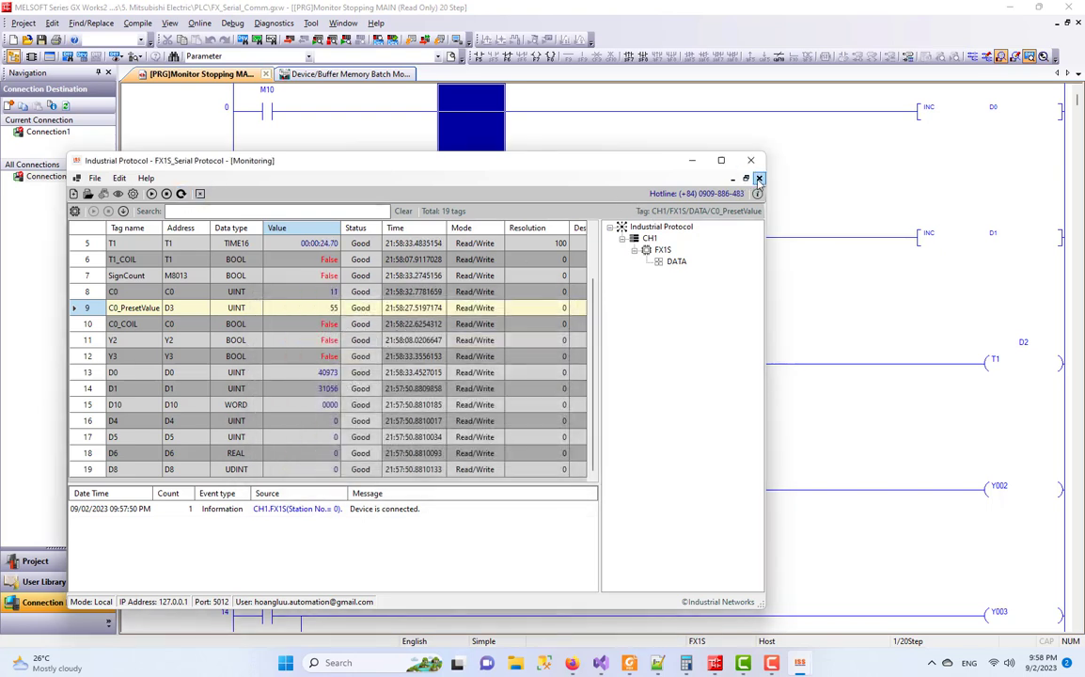
- Close tag monitoring, start ladder monitoring in GX Works2, and check timer T1 and its output Y002
{"action": "key", "text": "F5"}
{"action": "left_click", "coordinate": [346, 42]}
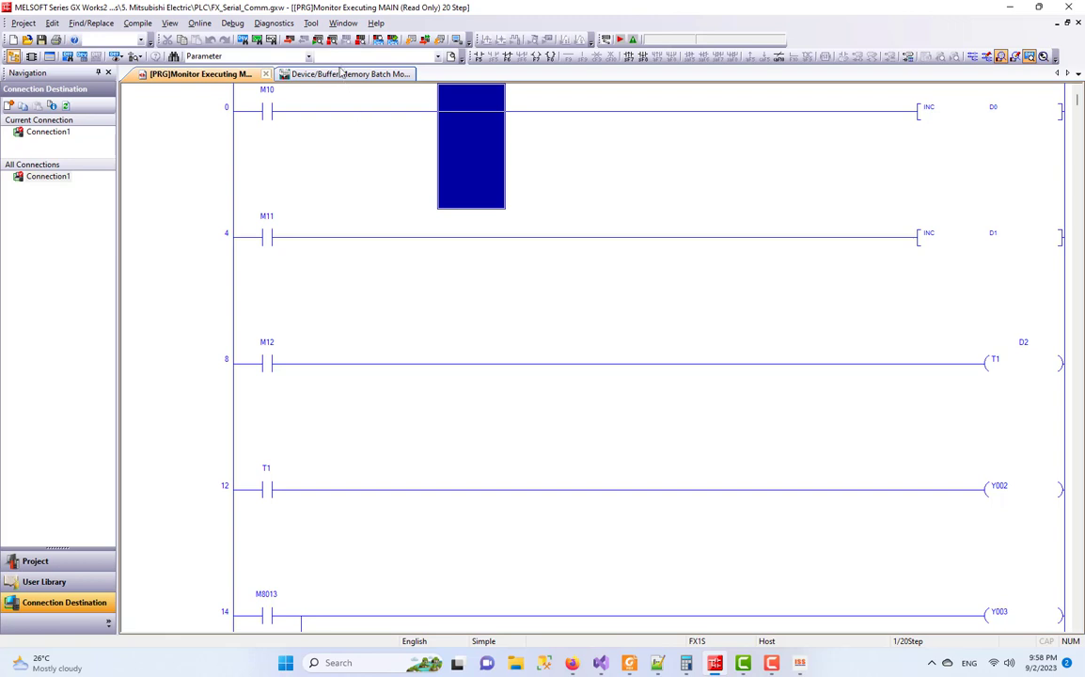
{"action": "scroll", "coordinate": [547, 304], "scroll_direction": "down", "scroll_amount": 3}
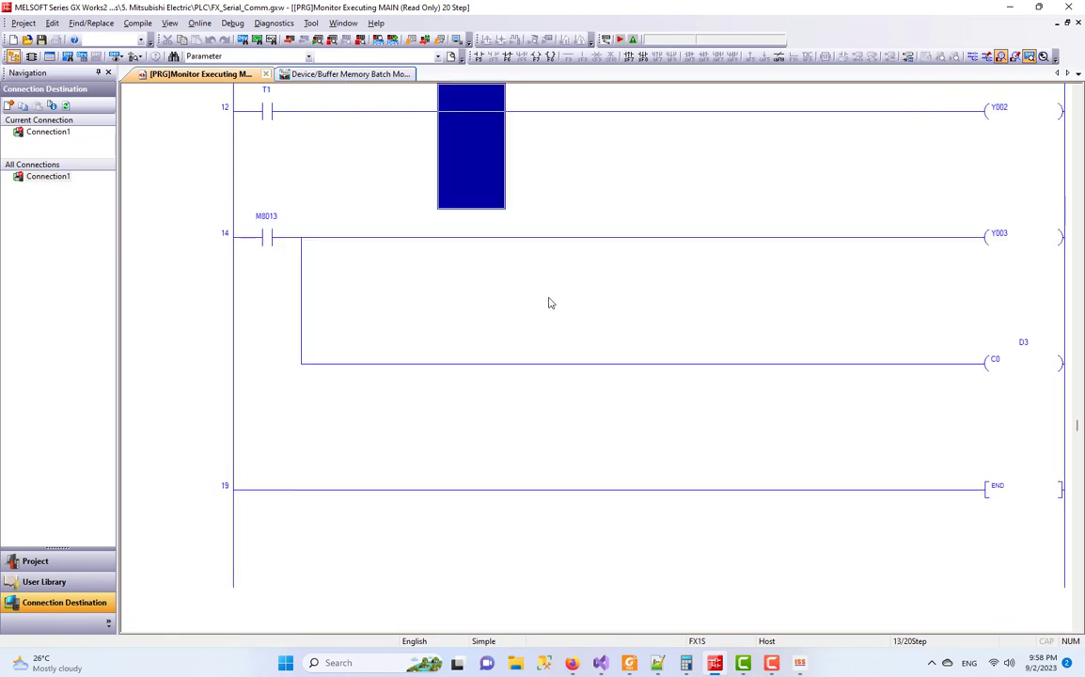
{"action": "scroll", "coordinate": [551, 302], "scroll_direction": "up", "scroll_amount": 3}
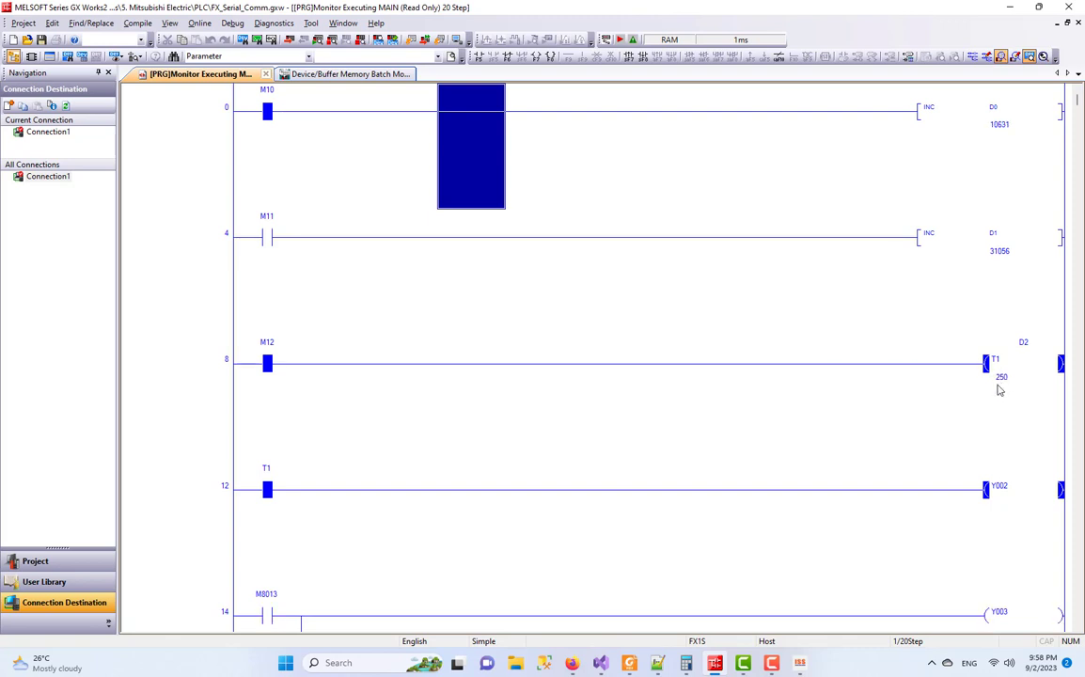
{"action": "scroll", "coordinate": [977, 445], "scroll_direction": "down", "scroll_amount": 3}
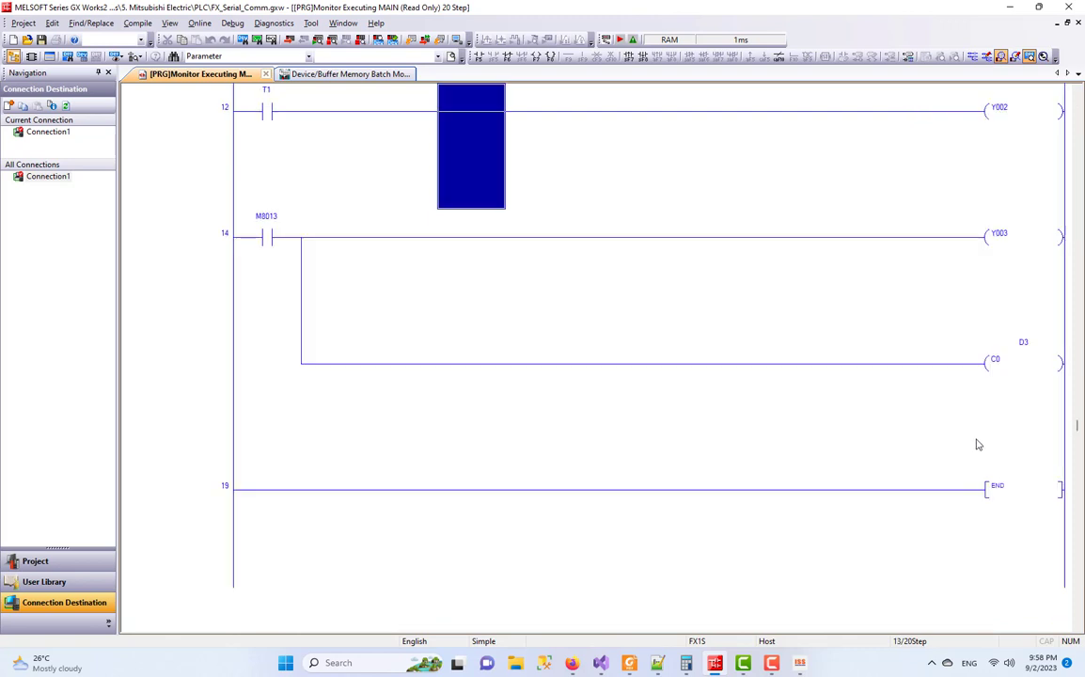
- Watch counter C0's running count against preset D3, and review the live values of the other rungs
{"action": "left_click", "coordinate": [1025, 346]}
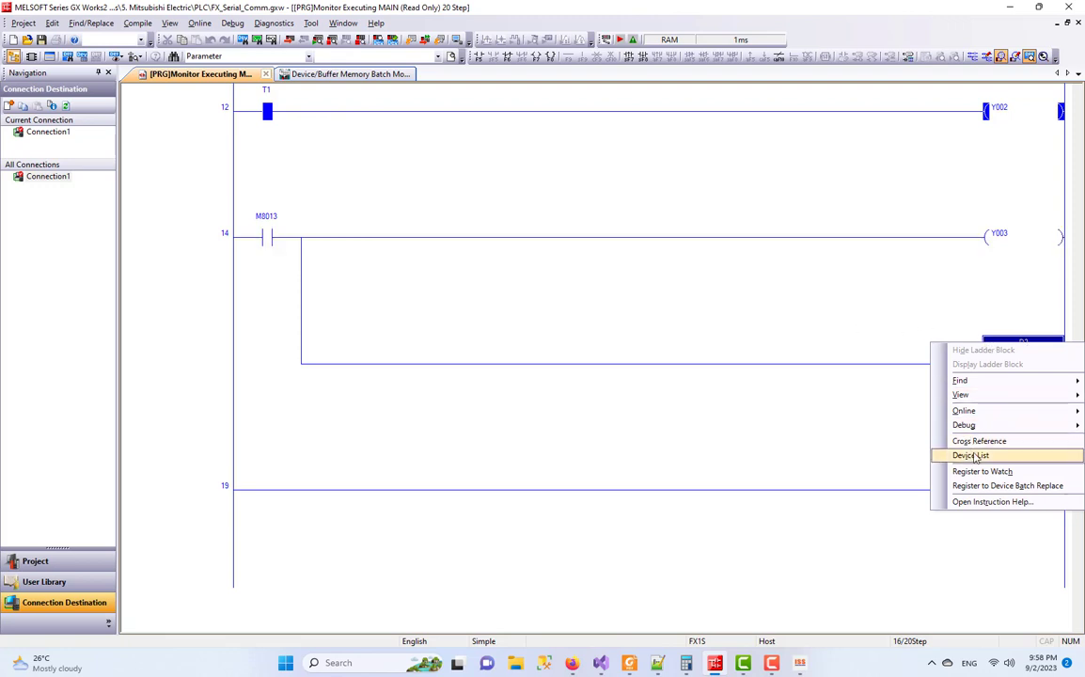
{"action": "left_click", "coordinate": [733, 344]}
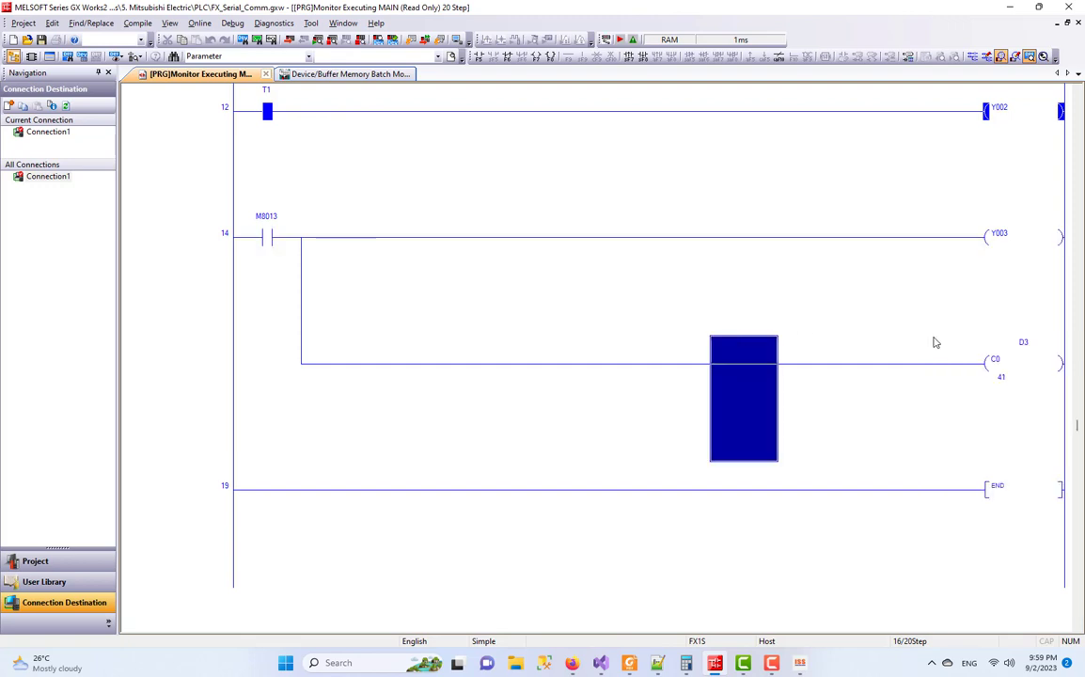
{"action": "left_click", "coordinate": [796, 314]}
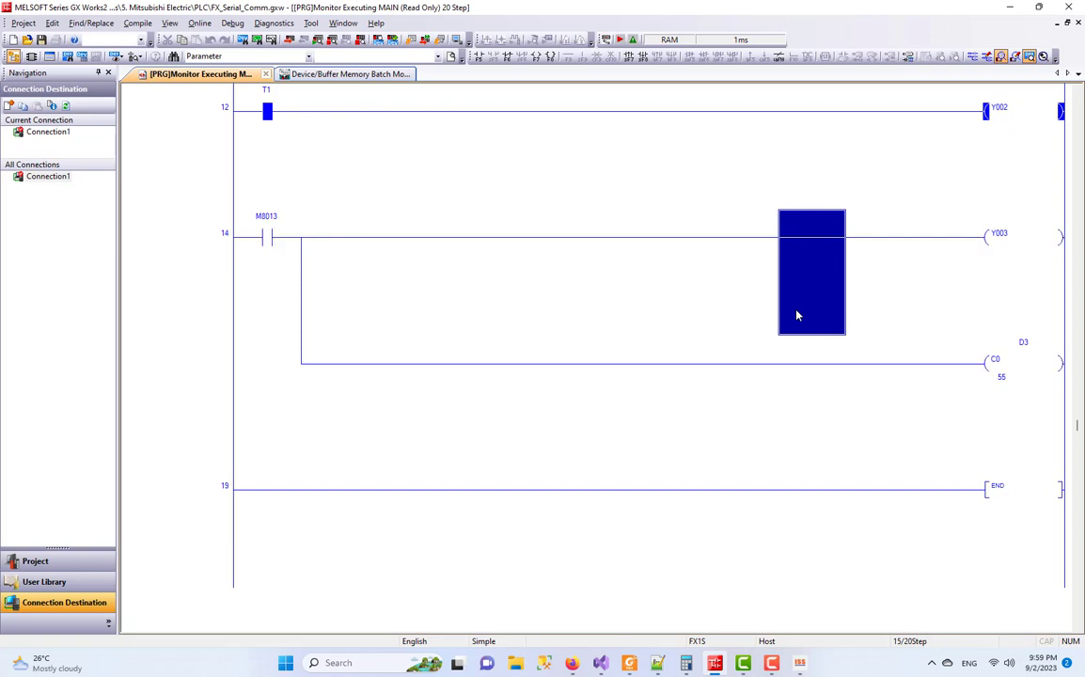
{"action": "scroll", "coordinate": [796, 315], "scroll_direction": "up", "scroll_amount": 5}
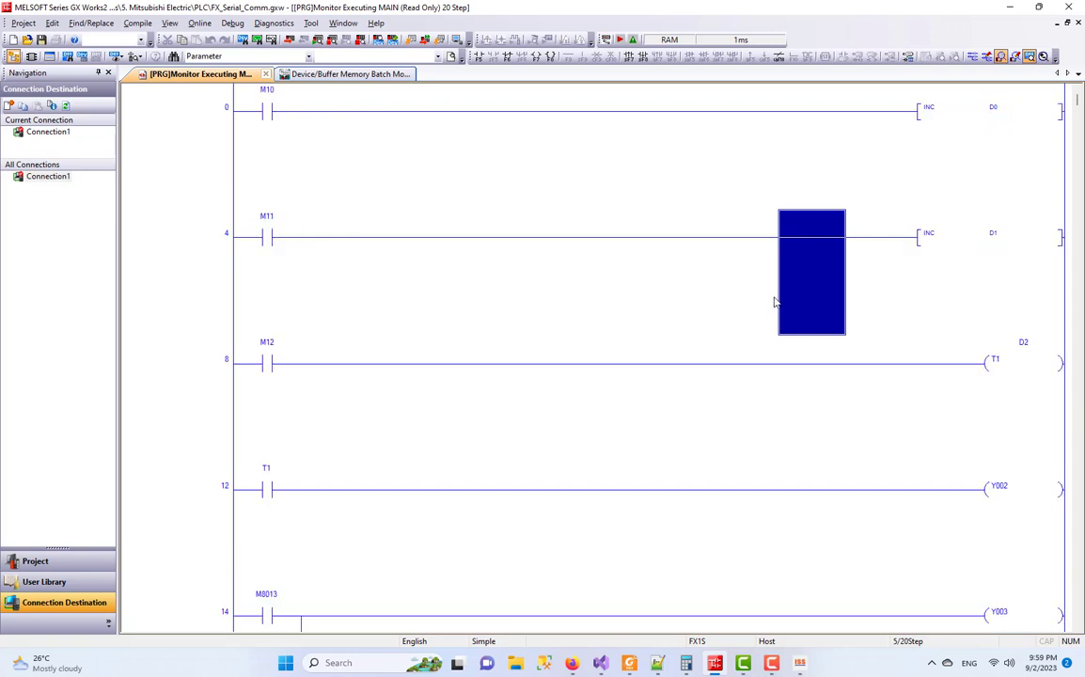
{"action": "scroll", "coordinate": [775, 301], "scroll_direction": "down", "scroll_amount": 5}
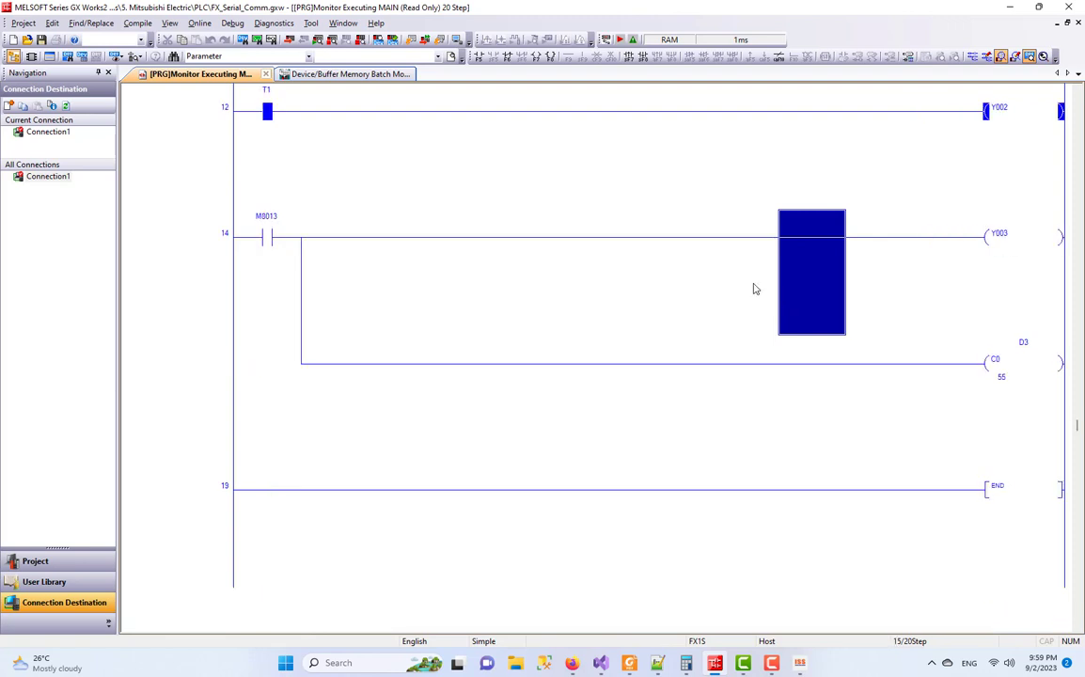
{"action": "scroll", "coordinate": [361, 113], "scroll_direction": "up", "scroll_amount": 5}
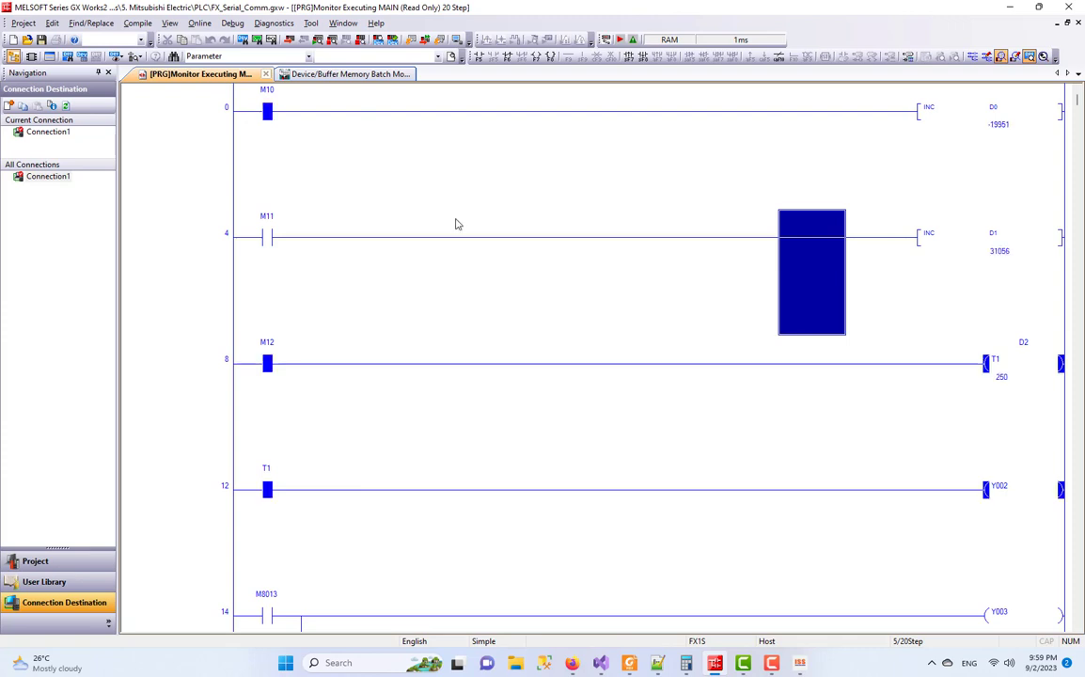
- Stop the ladder monitoring in GX Works2 and switch back to the Industrial Protocol tag editor
{"action": "left_click", "coordinate": [331, 42]}
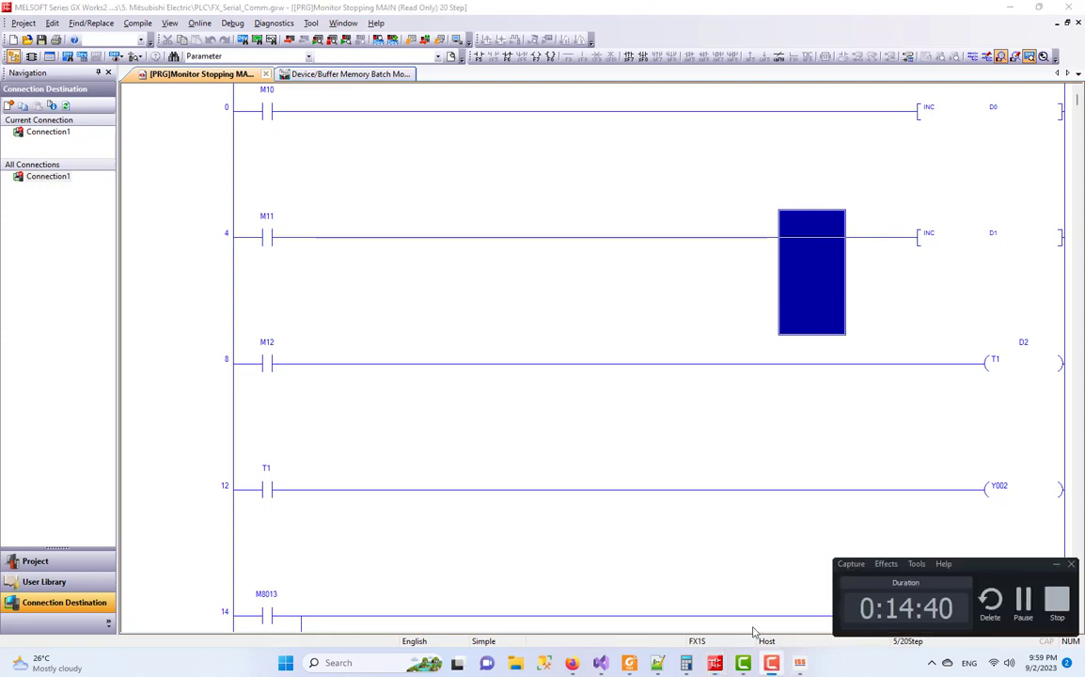
{"action": "left_click", "coordinate": [799, 663]}
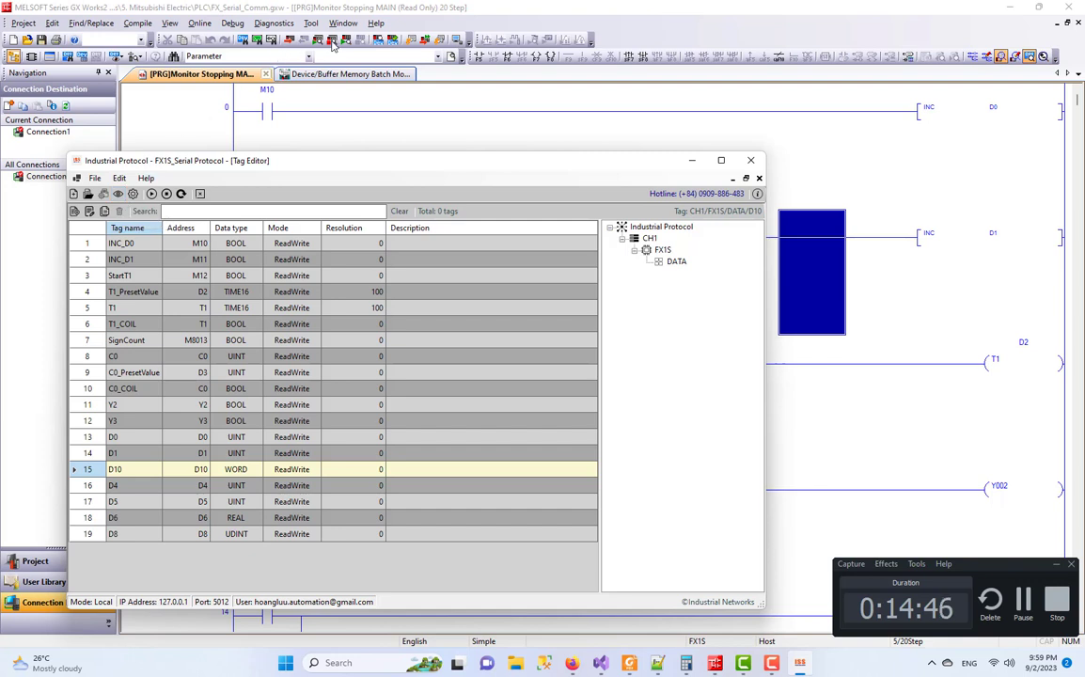
- Monitor the live values of the DATA group's tags and return to the tag editor
{"action": "left_click", "coordinate": [117, 193]}
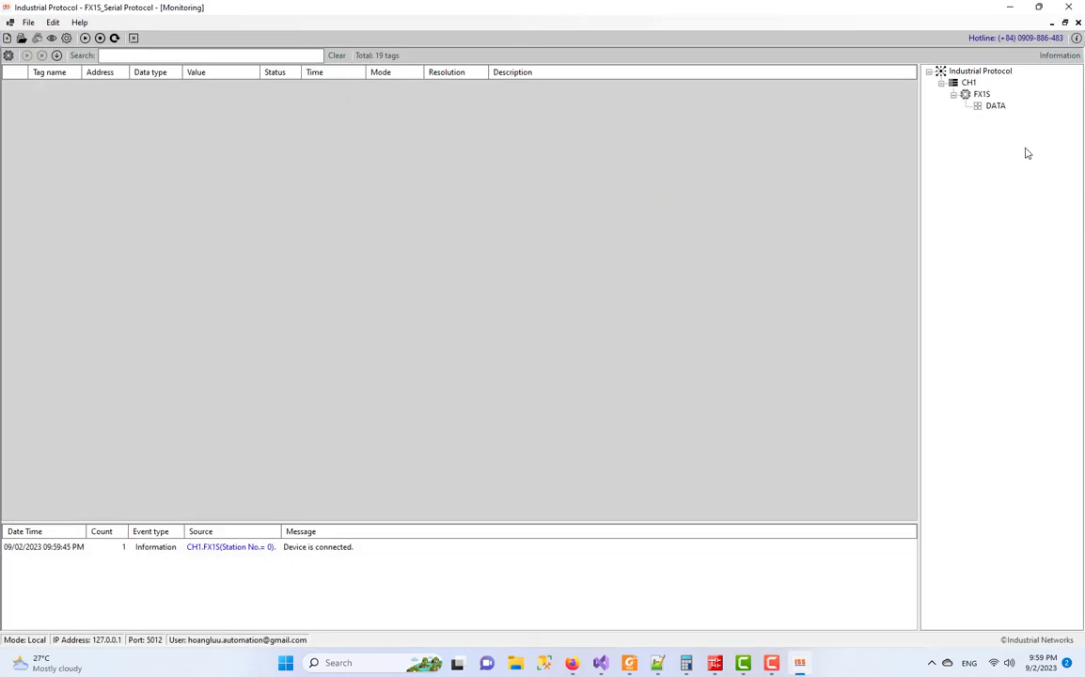
{"action": "left_click", "coordinate": [996, 106]}
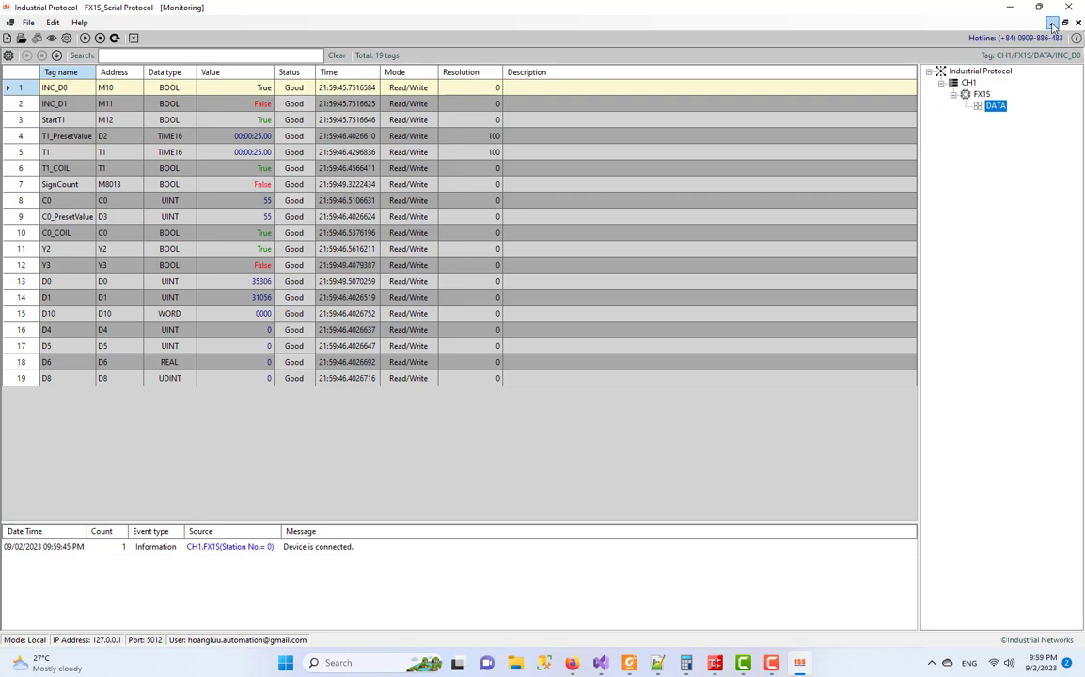
{"action": "left_click", "coordinate": [1052, 25]}
{"action": "double_click", "coordinate": [299, 79]}
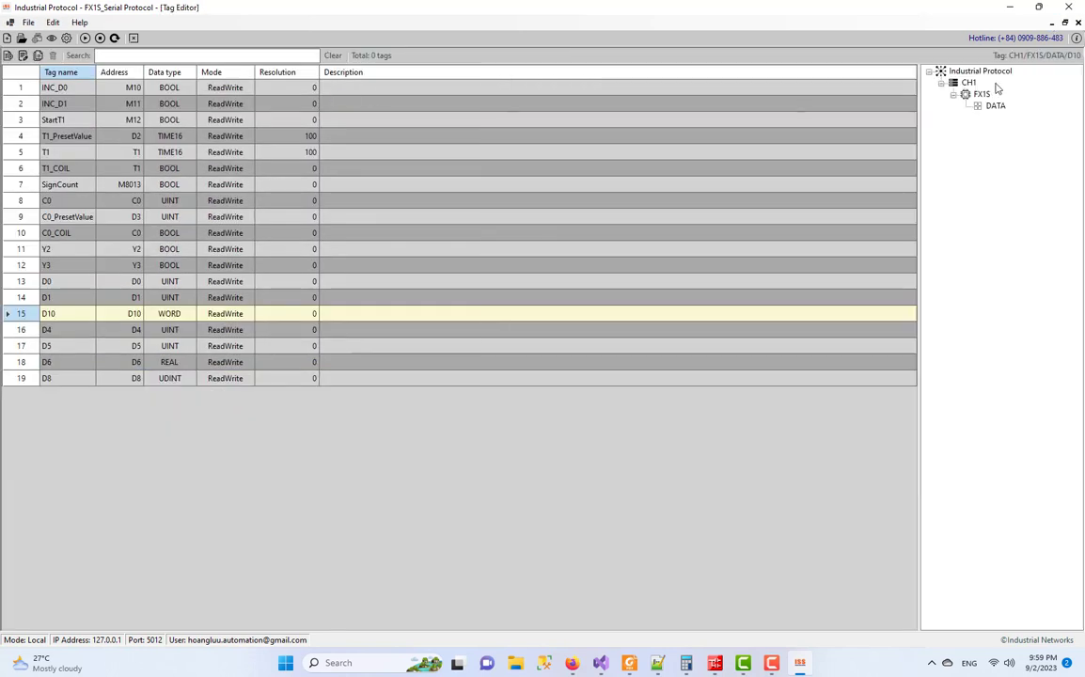
- Add a new group named D_SPEC under the FX1S device
{"action": "left_click", "coordinate": [982, 94]}
{"action": "right_click", "coordinate": [981, 94]}
{"action": "left_click", "coordinate": [1017, 119]}
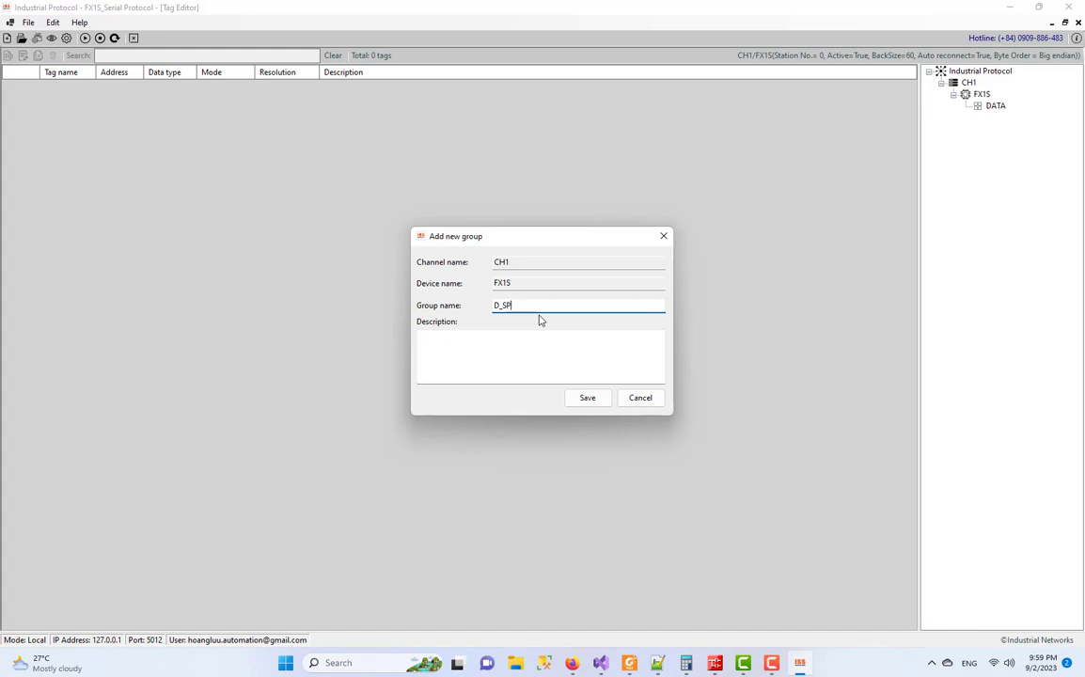
{"action": "left_click", "coordinate": [587, 398]}
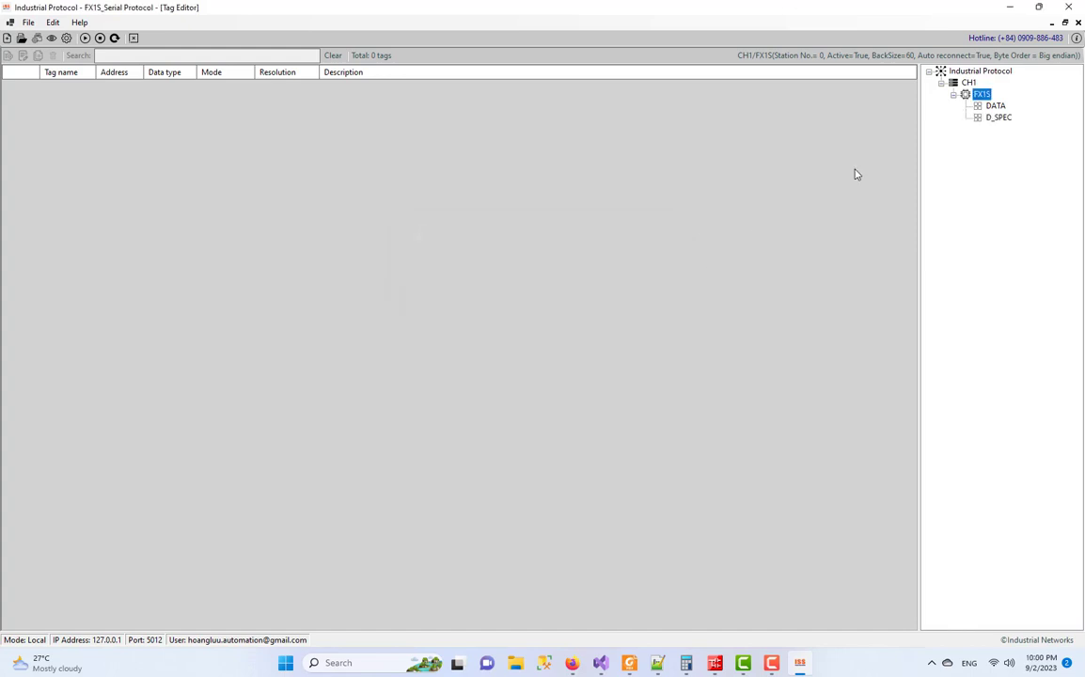
- Define a new tag in the D_SPEC group with name and address D8008 and data type UINT
{"action": "left_click", "coordinate": [997, 117]}
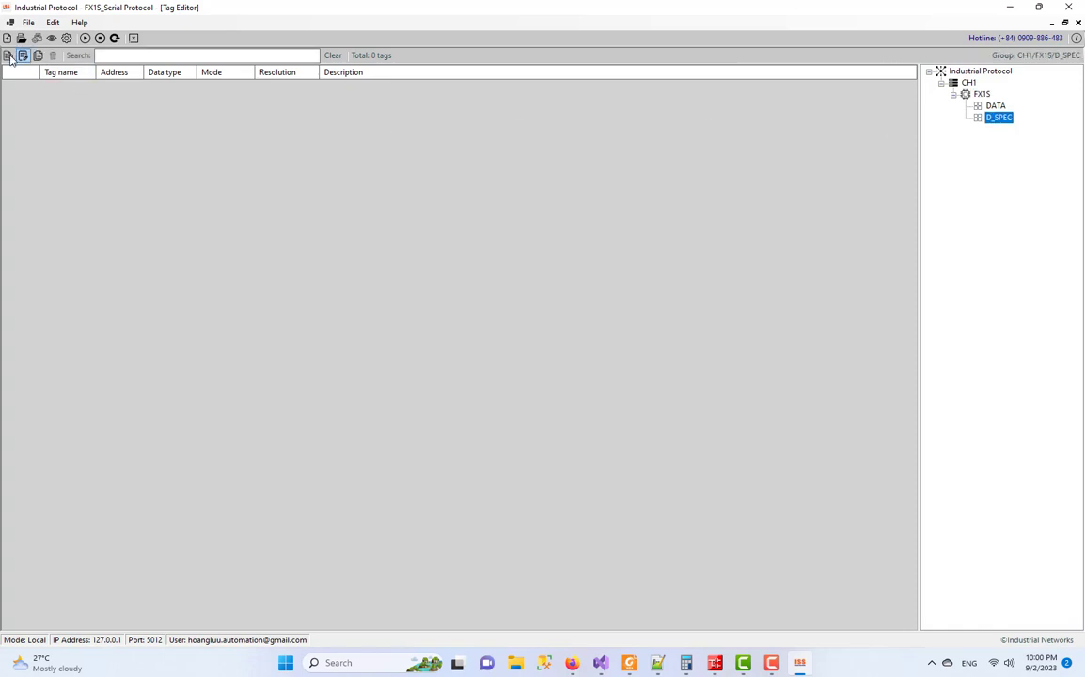
{"action": "left_click", "coordinate": [8, 54]}
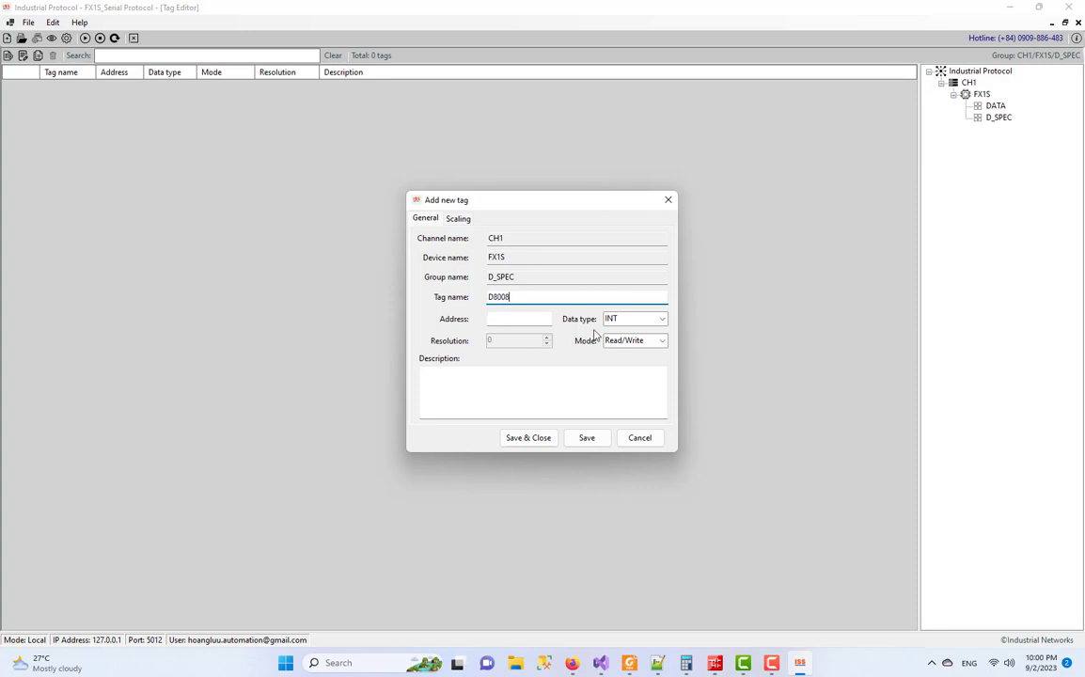
{"action": "left_click_drag", "start_coordinate": [531, 301], "coordinate": [487, 315]}
{"action": "key", "text": "ctrl+c"}
{"action": "left_click", "coordinate": [489, 317]}
{"action": "key", "text": "ctrl+v"}
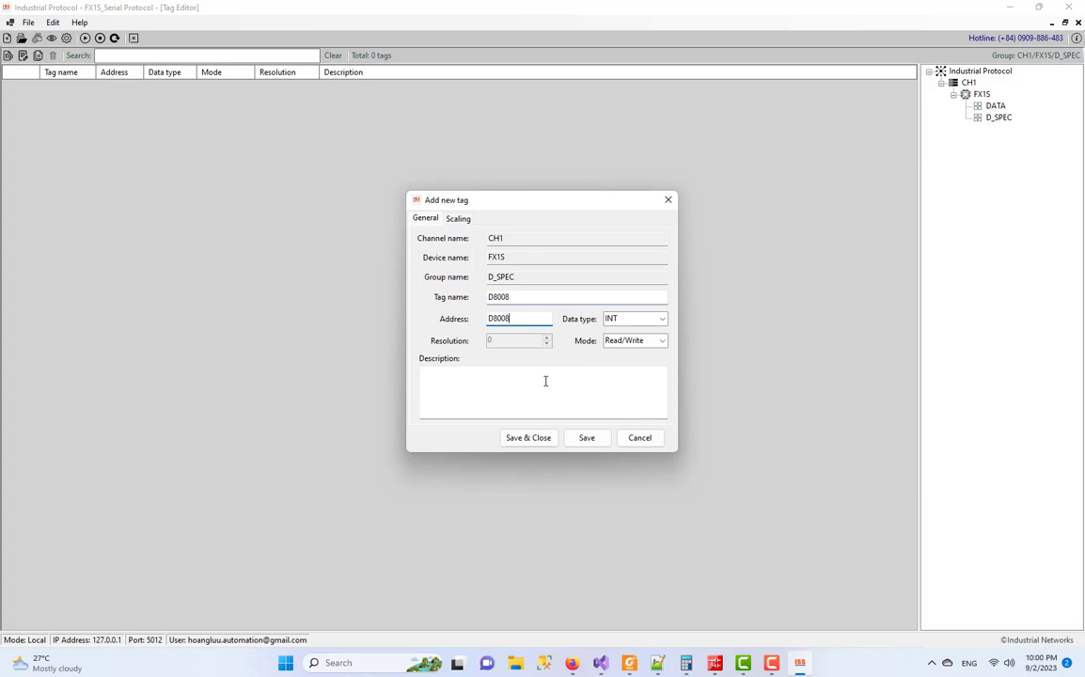
{"action": "left_click", "coordinate": [656, 322]}
{"action": "left_click", "coordinate": [615, 357]}
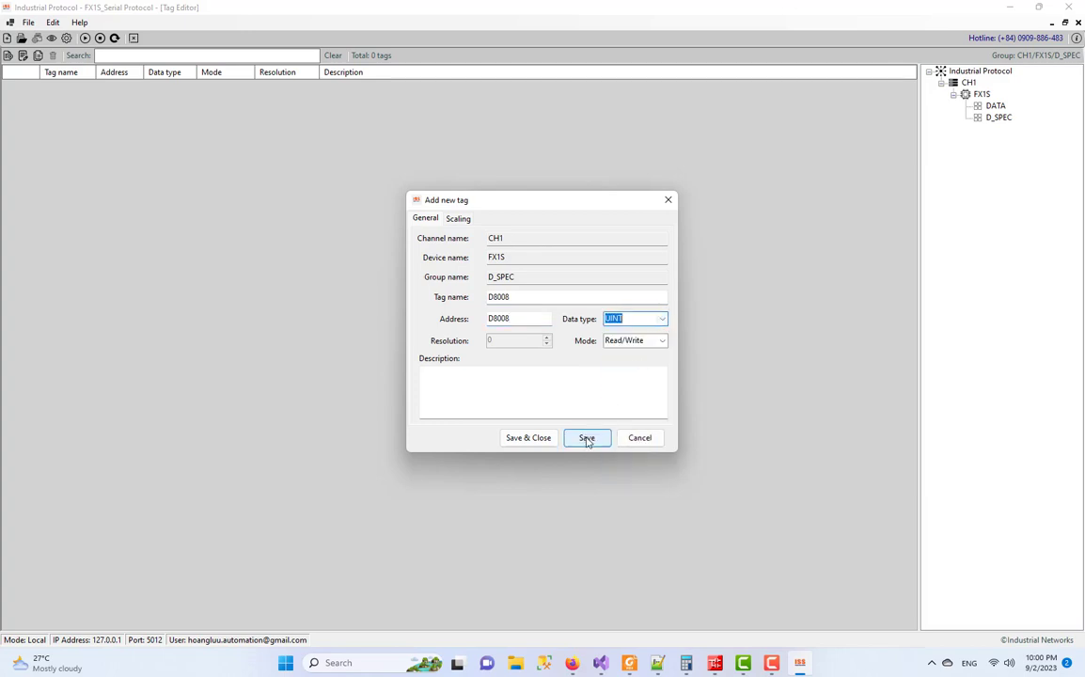
- Save the consecutive UINT tags D8008 through D8033 in the D_SPEC group
{"action": "left_click", "coordinate": [586, 438]}
{"action": "left_click", "coordinate": [586, 438]}
{"action": "triple_click", "coordinate": [585, 438]}
{"action": "double_click", "coordinate": [586, 438]}
{"action": "double_click", "coordinate": [586, 438]}
{"action": "double_click", "coordinate": [586, 438]}
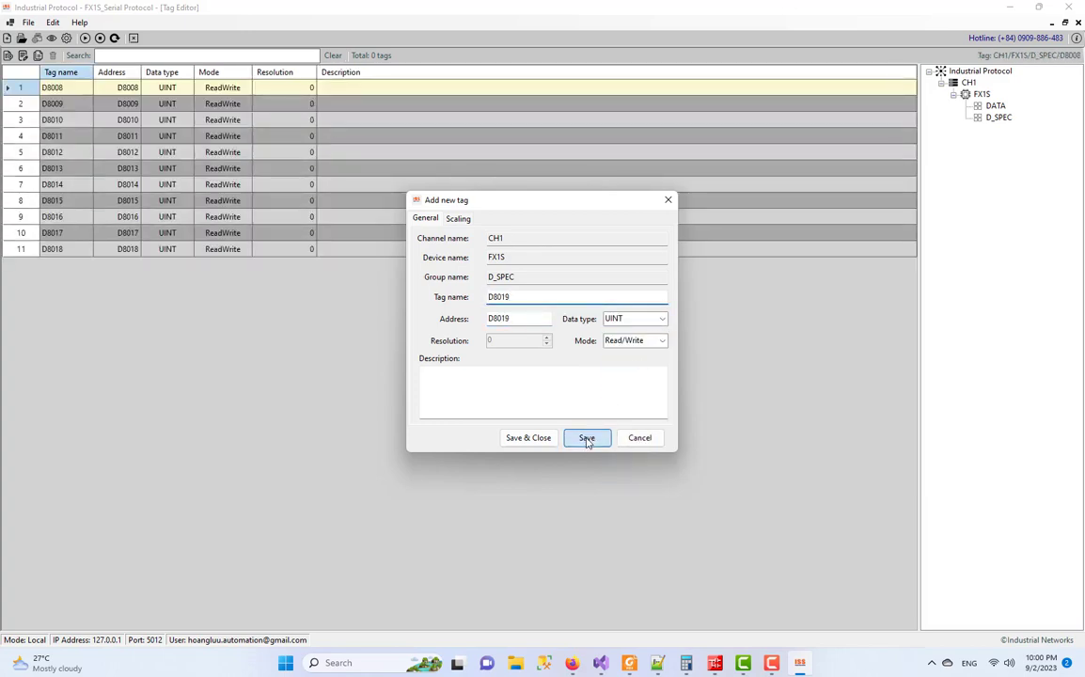
{"action": "triple_click", "coordinate": [585, 438]}
{"action": "double_click", "coordinate": [585, 438]}
{"action": "triple_click", "coordinate": [585, 438]}
{"action": "triple_click", "coordinate": [586, 438]}
{"action": "left_click", "coordinate": [586, 438]}
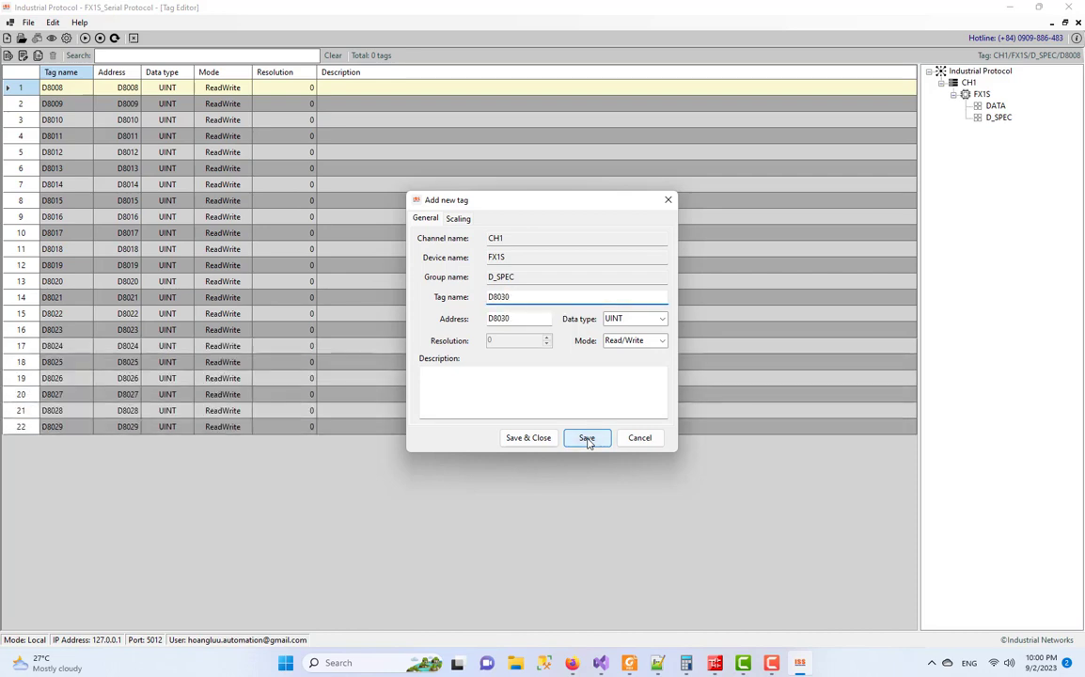
{"action": "double_click", "coordinate": [586, 438]}
{"action": "left_click", "coordinate": [587, 438]}
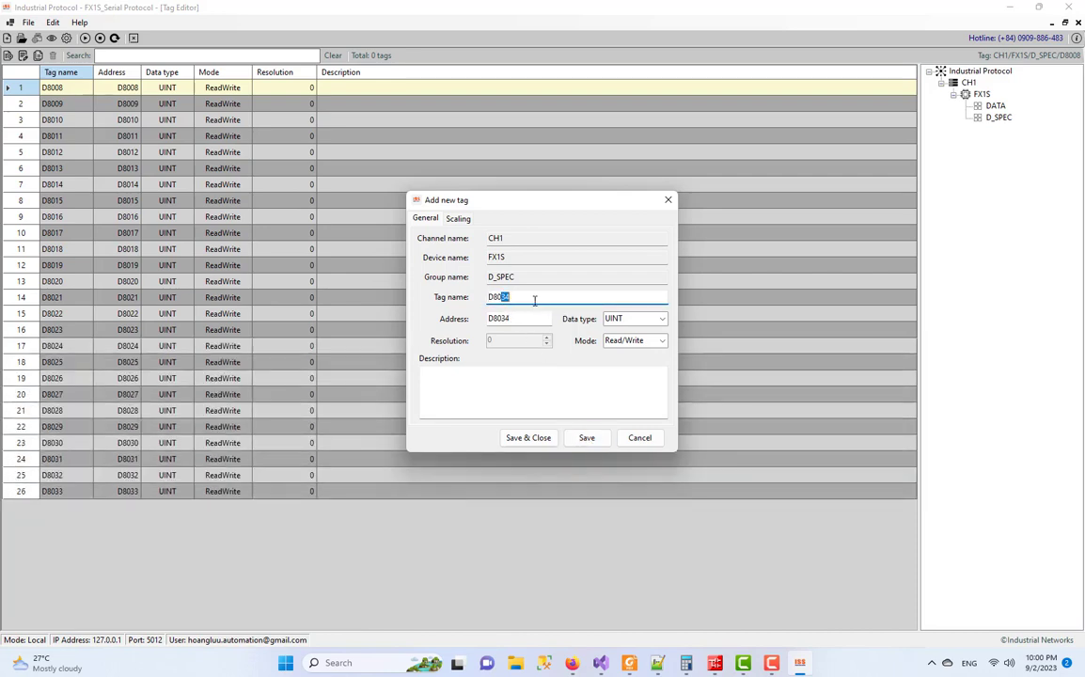
- Add UINT tags D8000 through D8006 with matching addresses to the D_SPEC group and finish adding tags
{"action": "left_click_drag", "start_coordinate": [535, 298], "coordinate": [441, 299]}
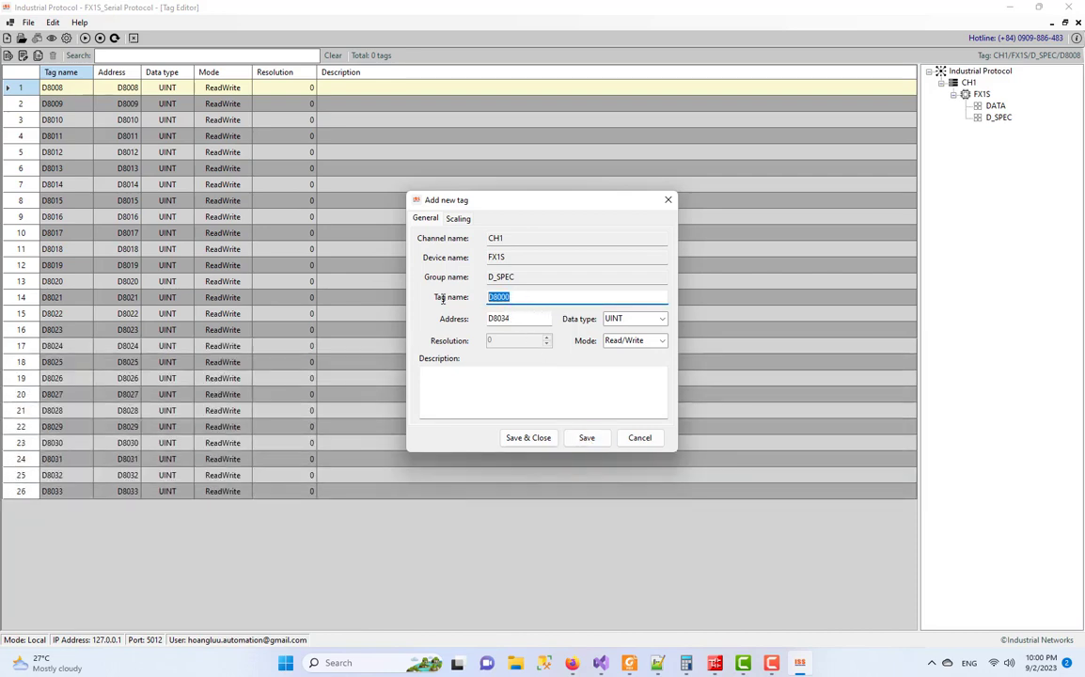
{"action": "triple_click", "coordinate": [520, 320]}
{"action": "key", "text": "ctrl+v"}
{"action": "double_click", "coordinate": [587, 438]}
{"action": "triple_click", "coordinate": [586, 438]}
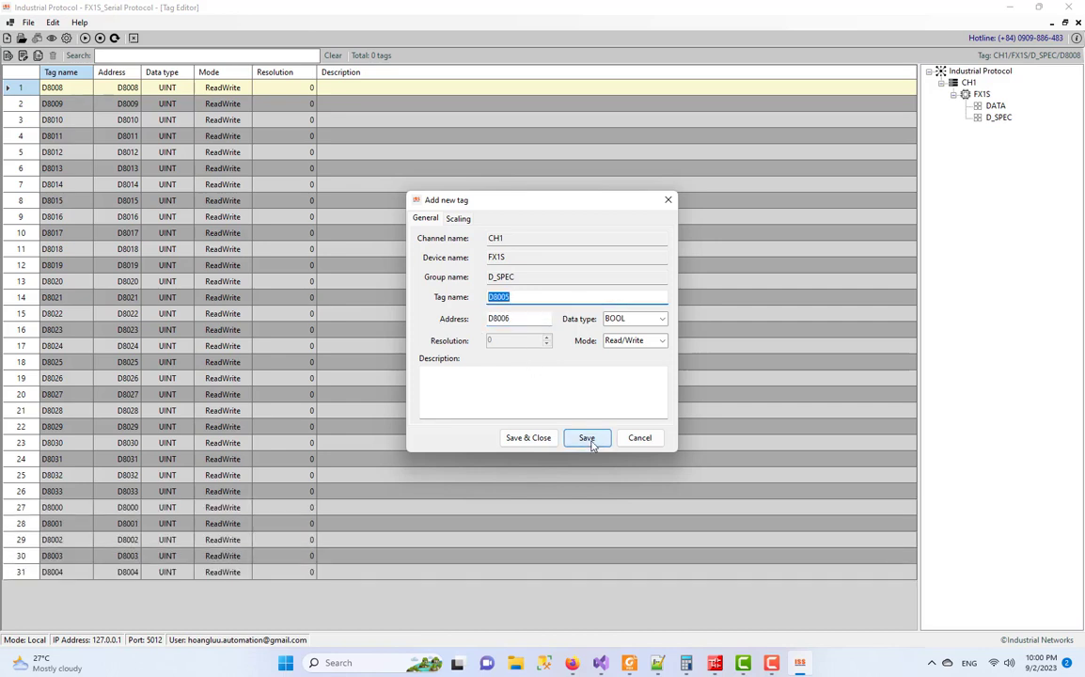
{"action": "left_click", "coordinate": [589, 443]}
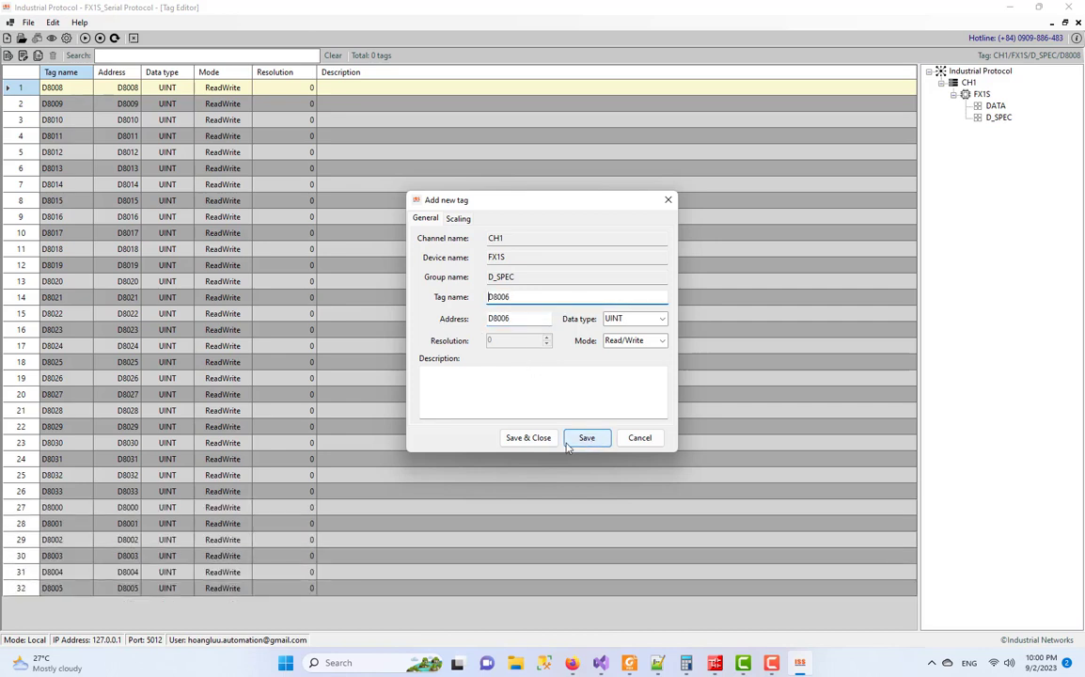
{"action": "left_click", "coordinate": [518, 439]}
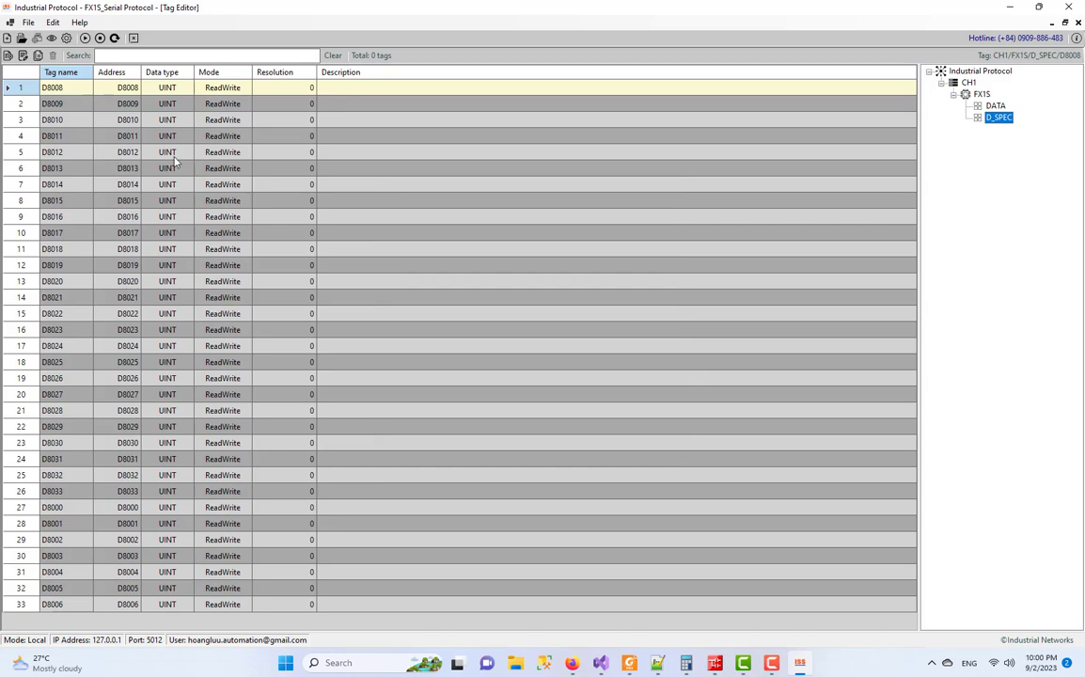
- Look at the open monitoring view, return to the tag editor and display the D_SPEC group's tags
{"action": "left_click", "coordinate": [40, 36]}
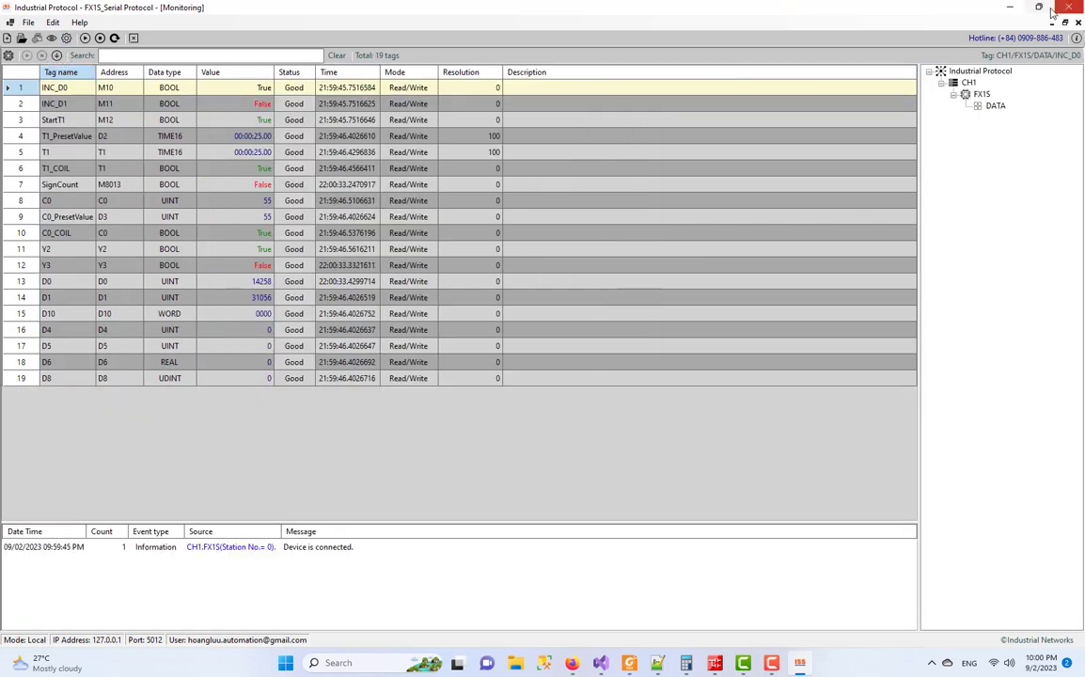
{"action": "left_click", "coordinate": [1054, 9]}
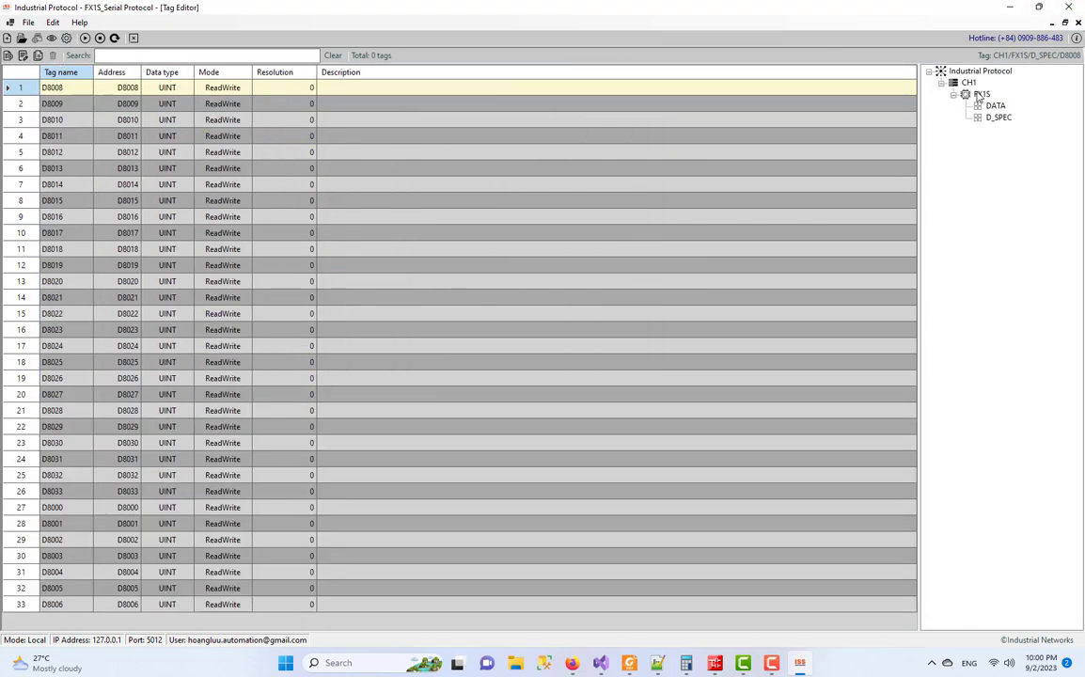
{"action": "left_click", "coordinate": [981, 95]}
{"action": "left_click", "coordinate": [996, 117]}
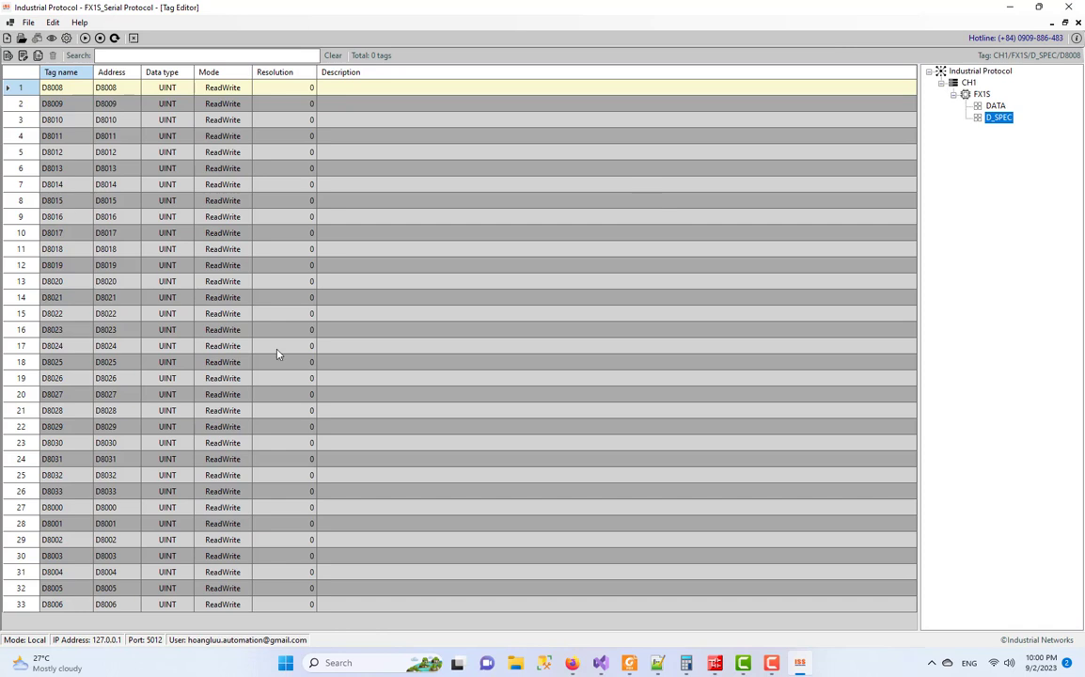
- Add BOOL tags X0 through X18 with matching addresses to the D_SPEC group and close the new-tag dialog
{"action": "left_click", "coordinate": [136, 603]}
{"action": "left_click", "coordinate": [8, 55]}
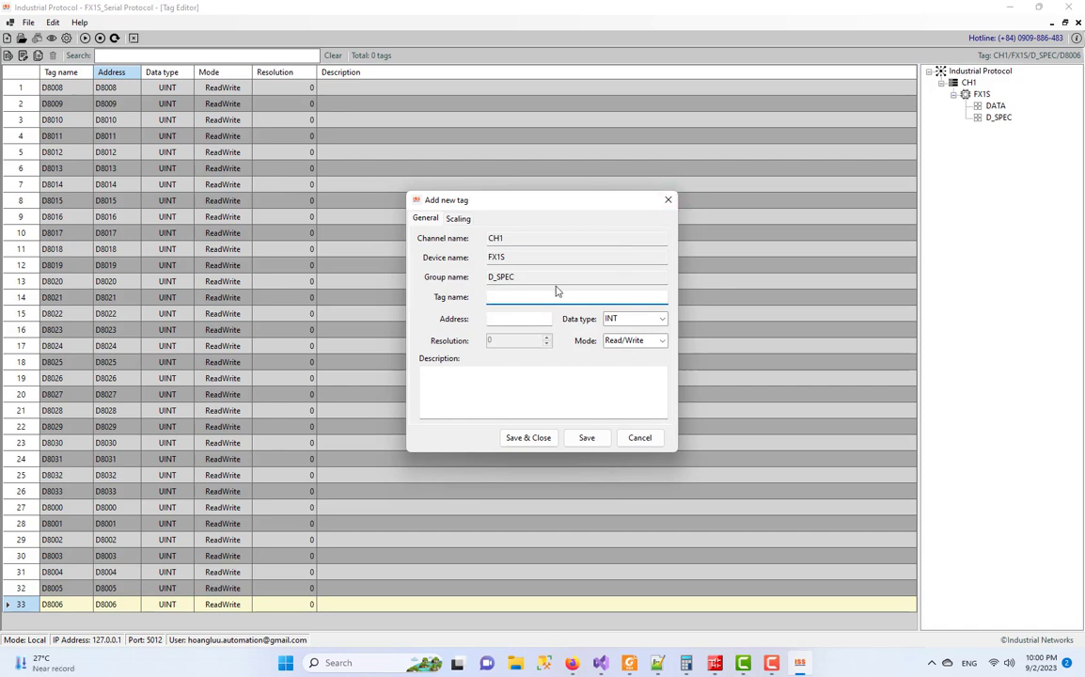
{"action": "type", "text": "0"}
{"action": "left_click_drag", "start_coordinate": [553, 296], "coordinate": [470, 296]}
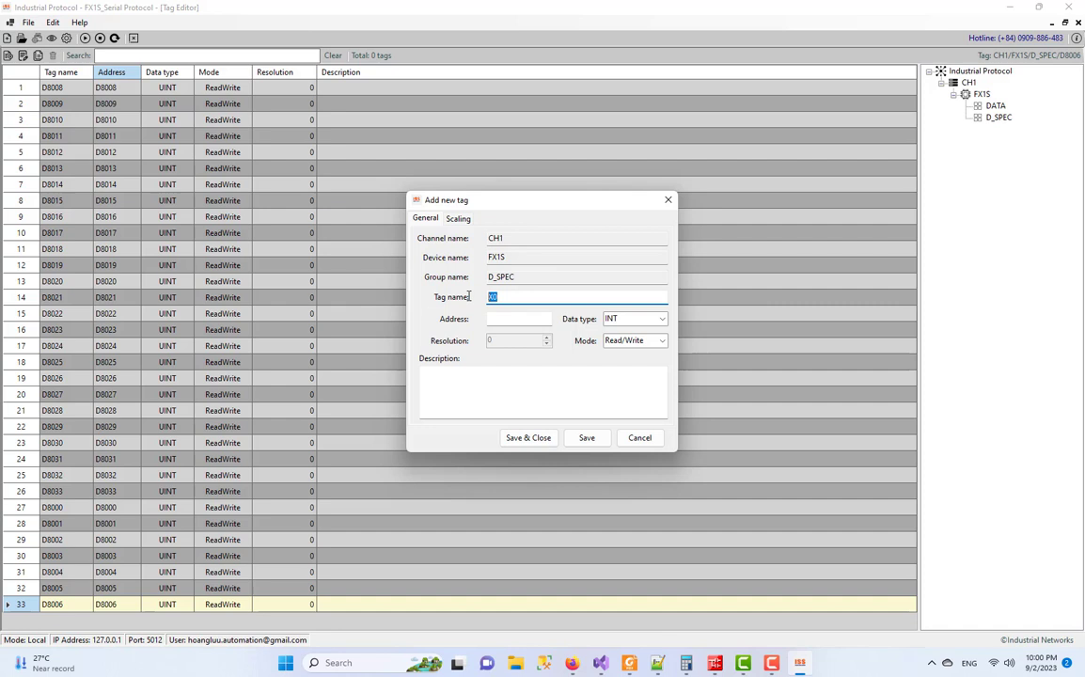
{"action": "left_click", "coordinate": [531, 317]}
{"action": "key", "text": "ctrl+v"}
{"action": "left_click", "coordinate": [635, 318]}
{"action": "left_click", "coordinate": [621, 330]}
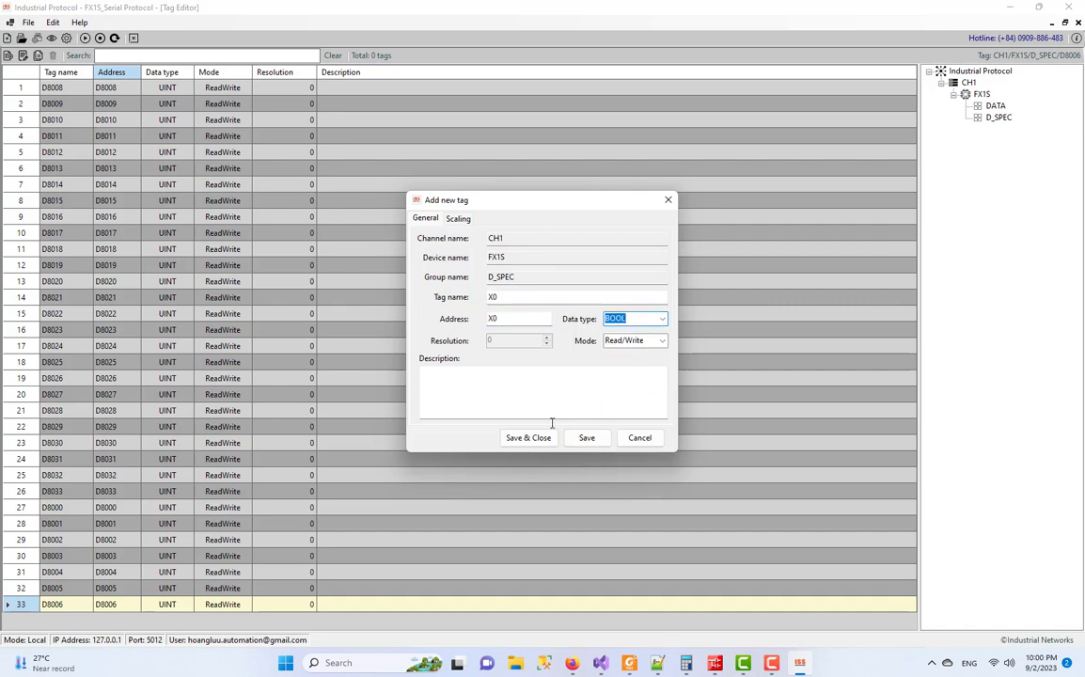
{"action": "left_click", "coordinate": [605, 441]}
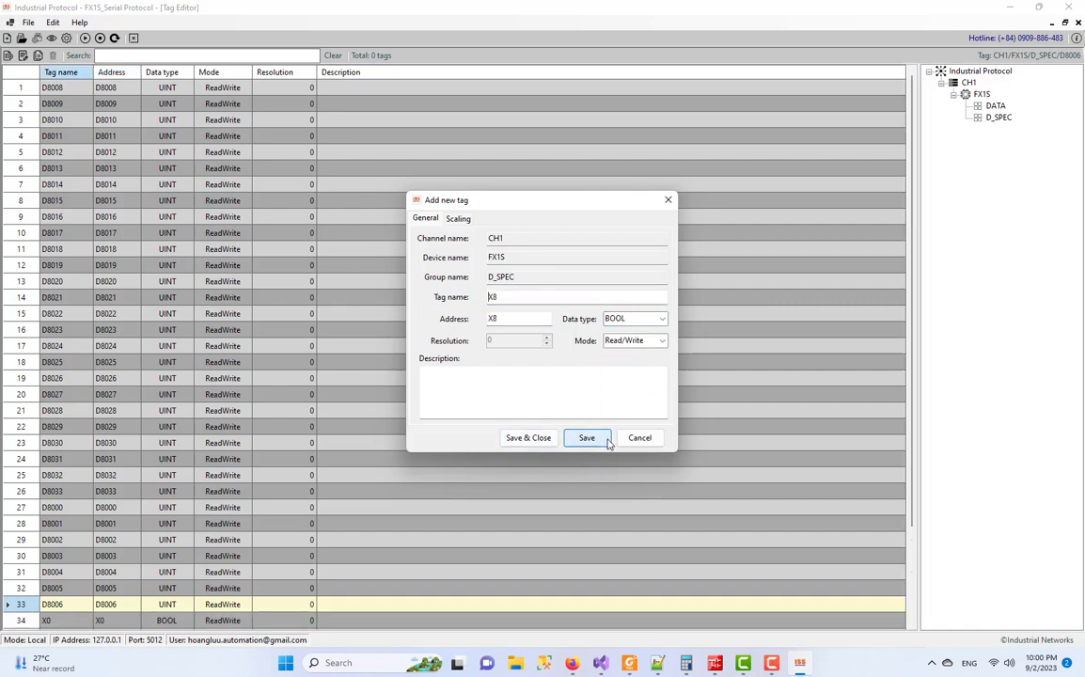
{"action": "left_click", "coordinate": [606, 441]}
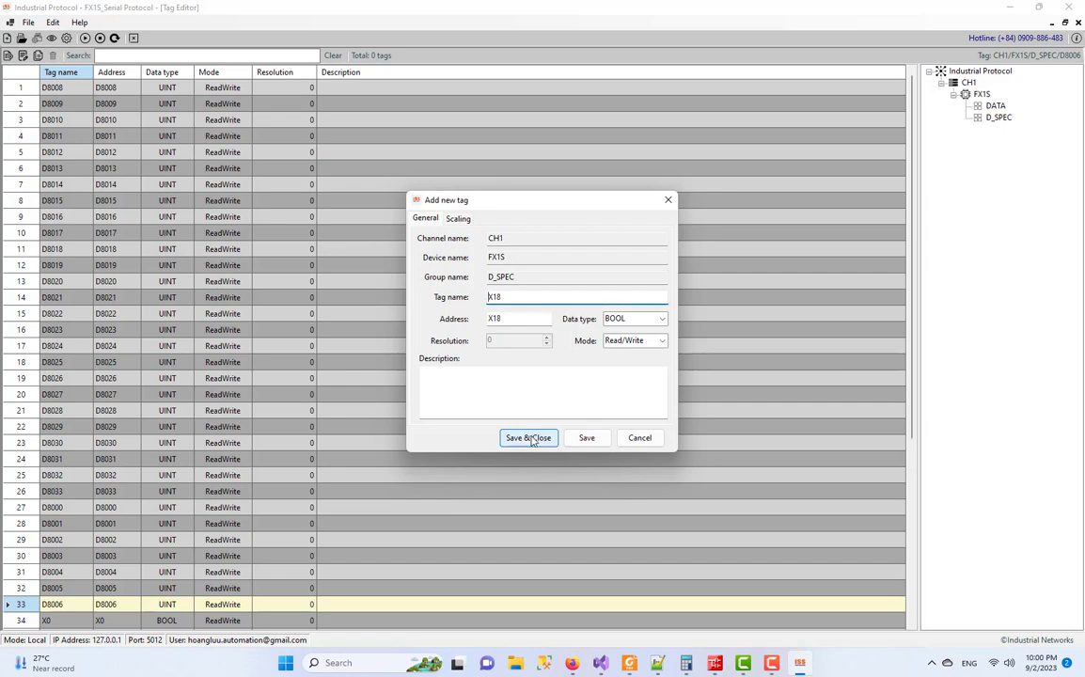
{"action": "left_click", "coordinate": [530, 438]}
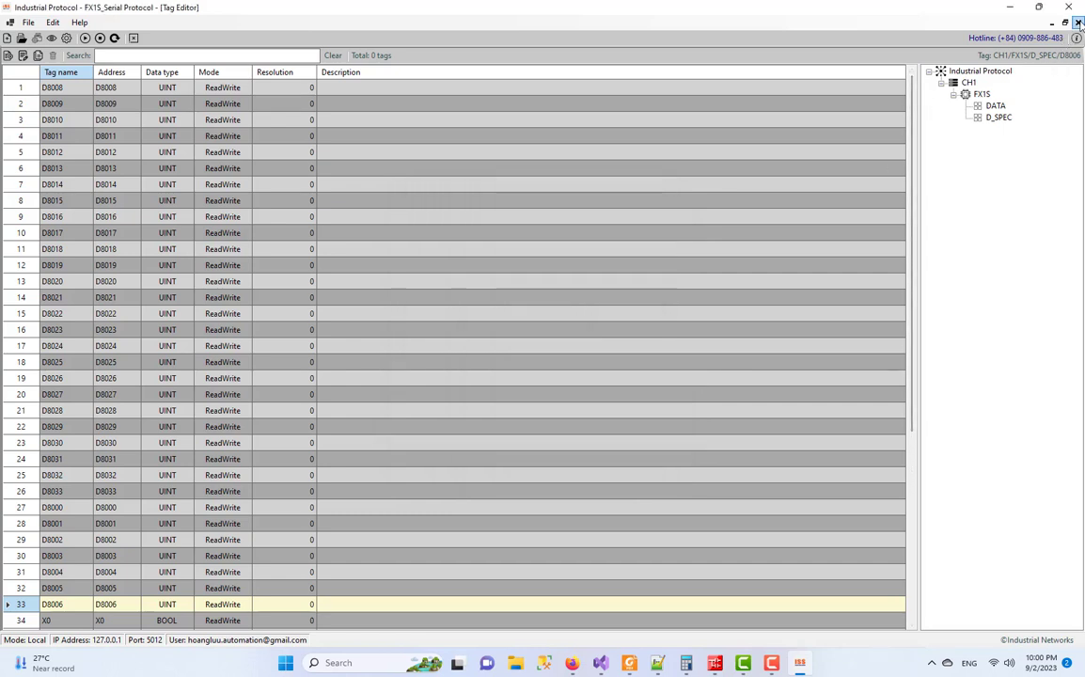
- Close the tag editor, open tag monitoring and display the live values of the D_SPEC group
{"action": "left_click", "coordinate": [1077, 22]}
{"action": "left_click", "coordinate": [50, 37]}
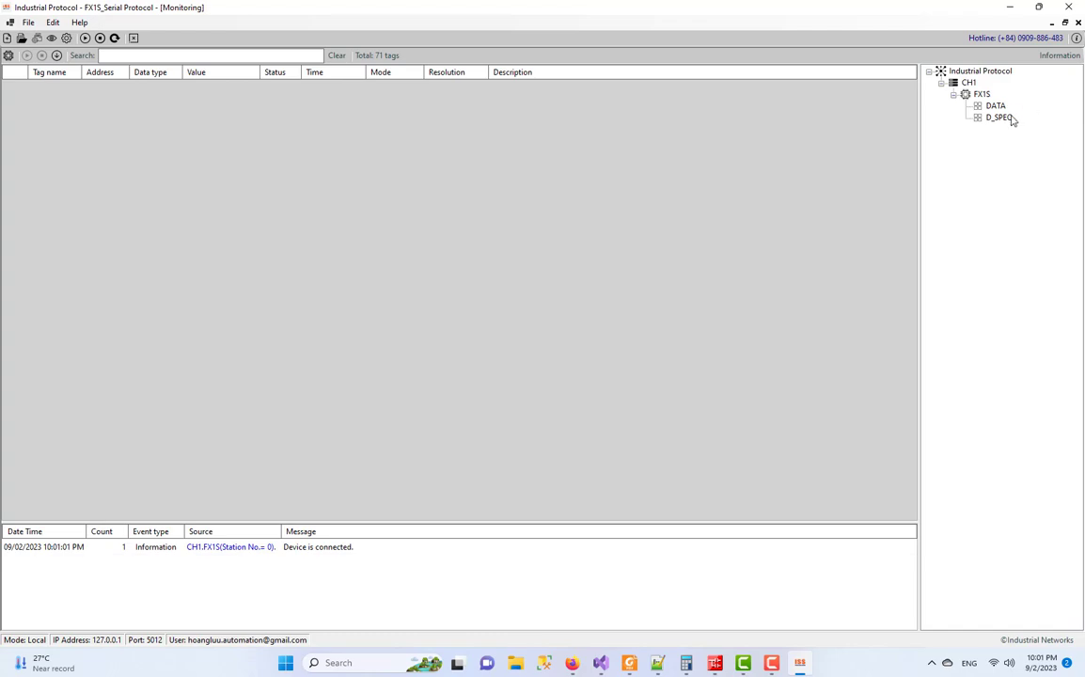
{"action": "left_click", "coordinate": [999, 117]}
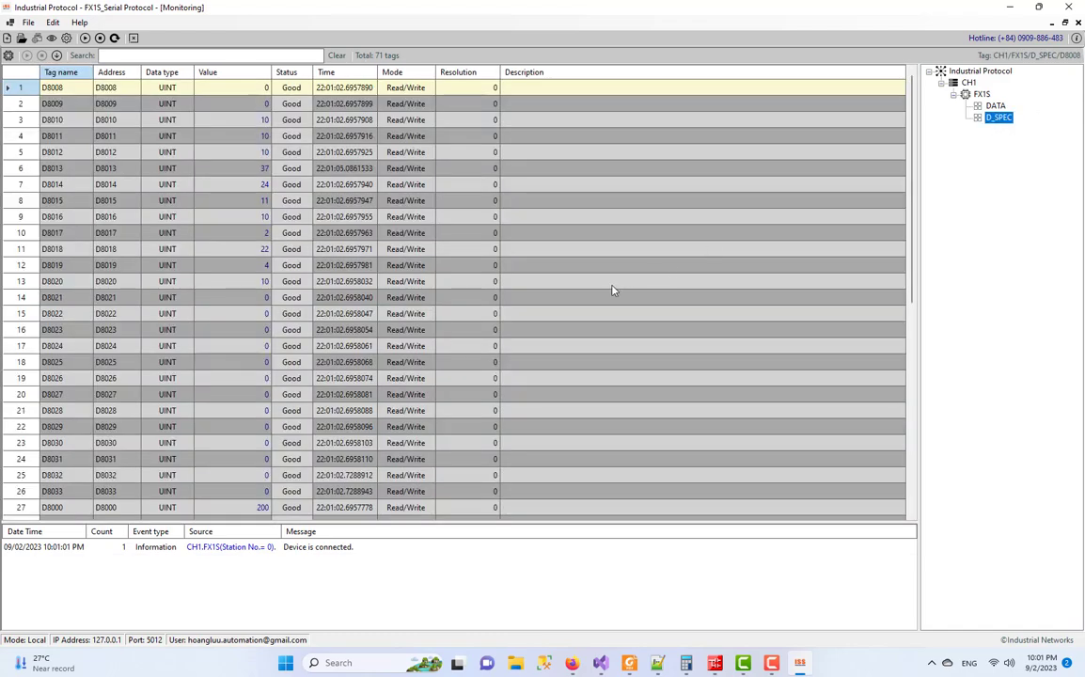
{"action": "scroll", "coordinate": [612, 291], "scroll_direction": "down", "scroll_amount": 1}
{"action": "scroll", "coordinate": [612, 290], "scroll_direction": "up", "scroll_amount": 1}
- Examine the live values of registers D8000 through D8006 in the D_SPEC group
{"action": "left_click", "coordinate": [137, 508]}
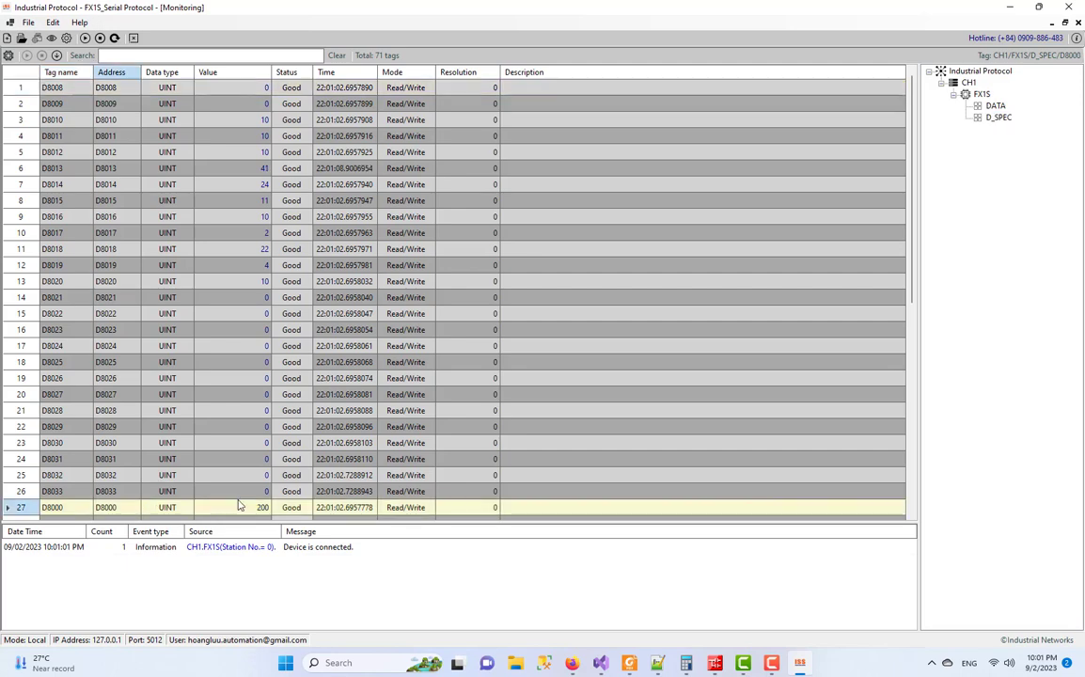
{"action": "scroll", "coordinate": [254, 494], "scroll_direction": "down", "scroll_amount": 2}
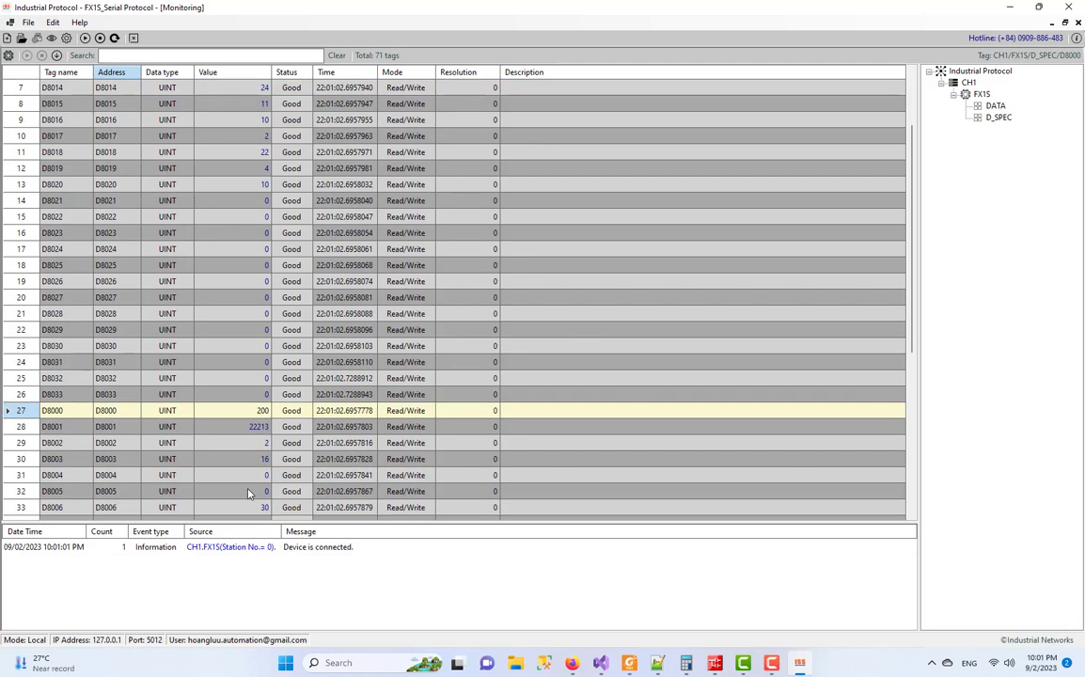
{"action": "left_click", "coordinate": [244, 425]}
{"action": "key", "text": "Down"}
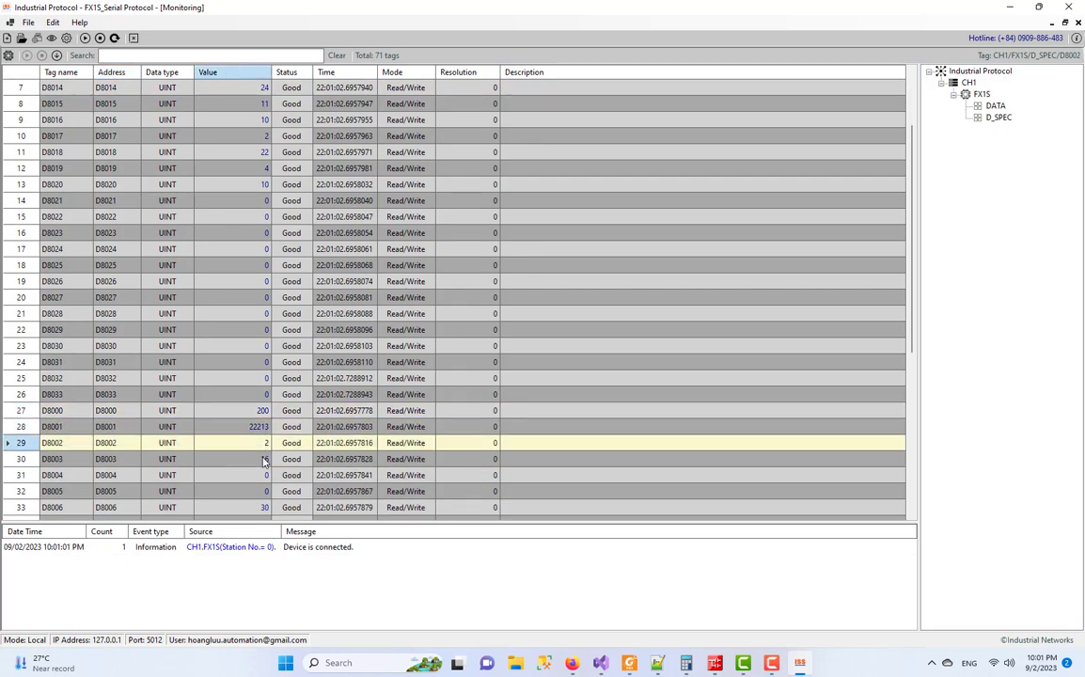
{"action": "key", "text": "Down"}
{"action": "left_click", "coordinate": [270, 489]}
- Check the live values of D8014 and D8013, and display the DATA group's monitored tags
{"action": "scroll", "coordinate": [397, 455], "scroll_direction": "up", "scroll_amount": 2}
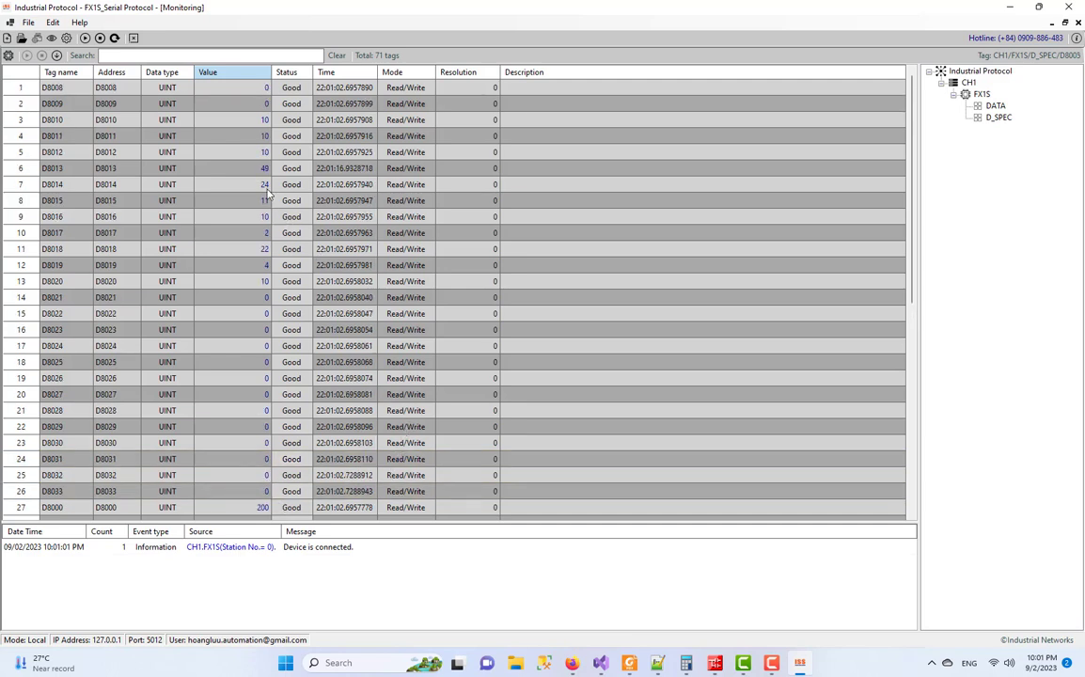
{"action": "left_click", "coordinate": [267, 188]}
{"action": "left_click", "coordinate": [271, 170]}
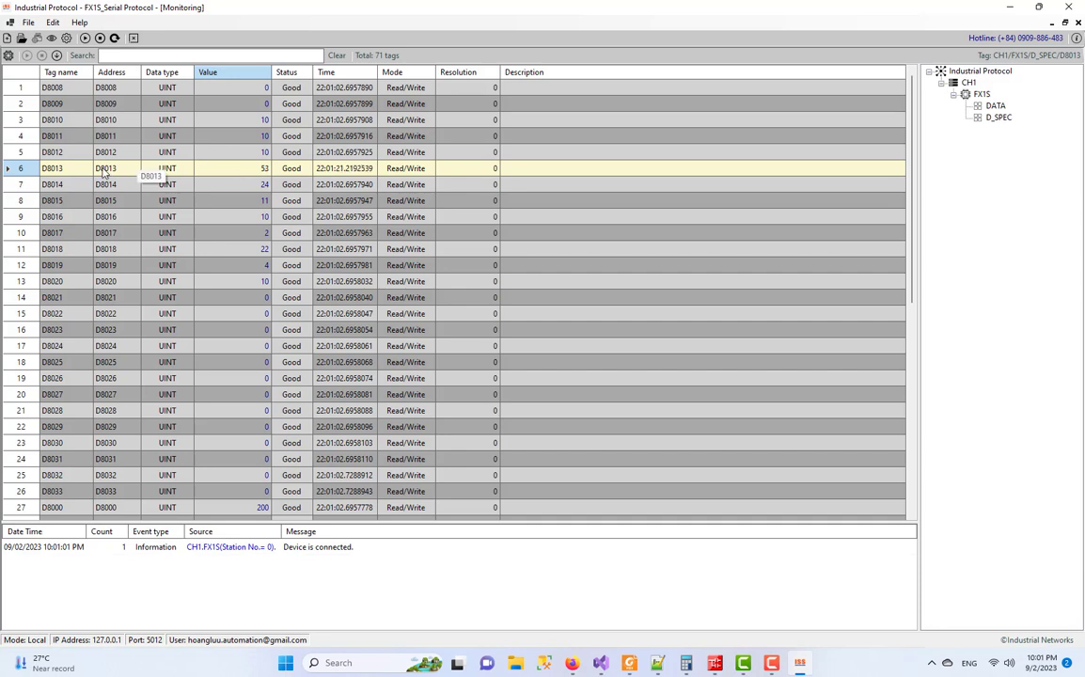
{"action": "left_click", "coordinate": [994, 106]}
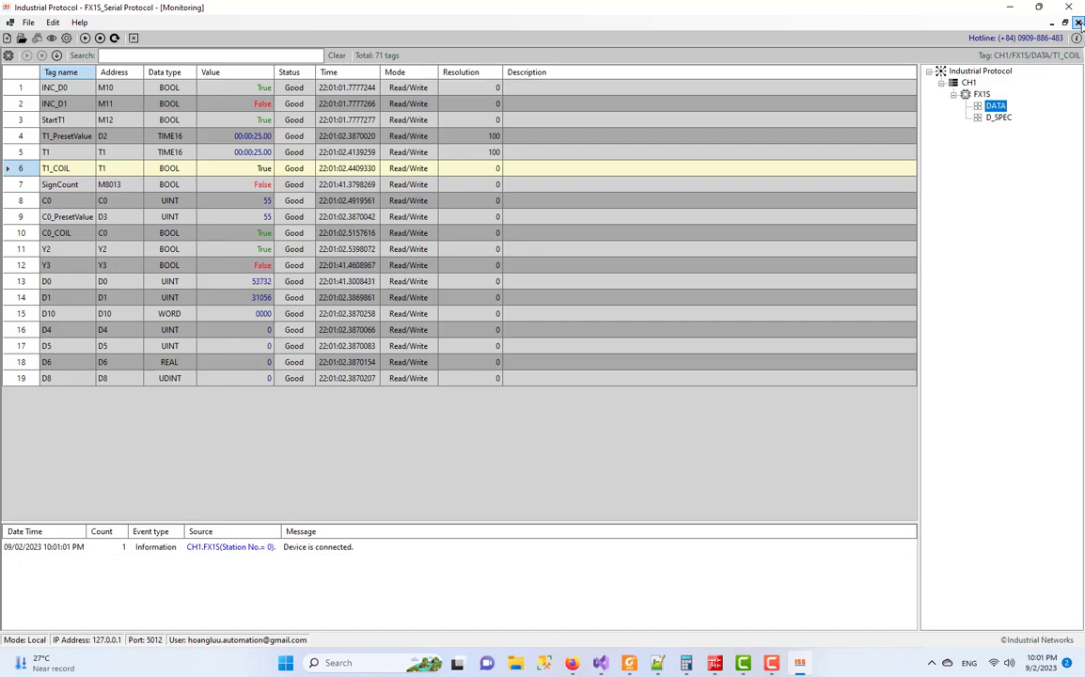
{"action": "left_click", "coordinate": [771, 663]}
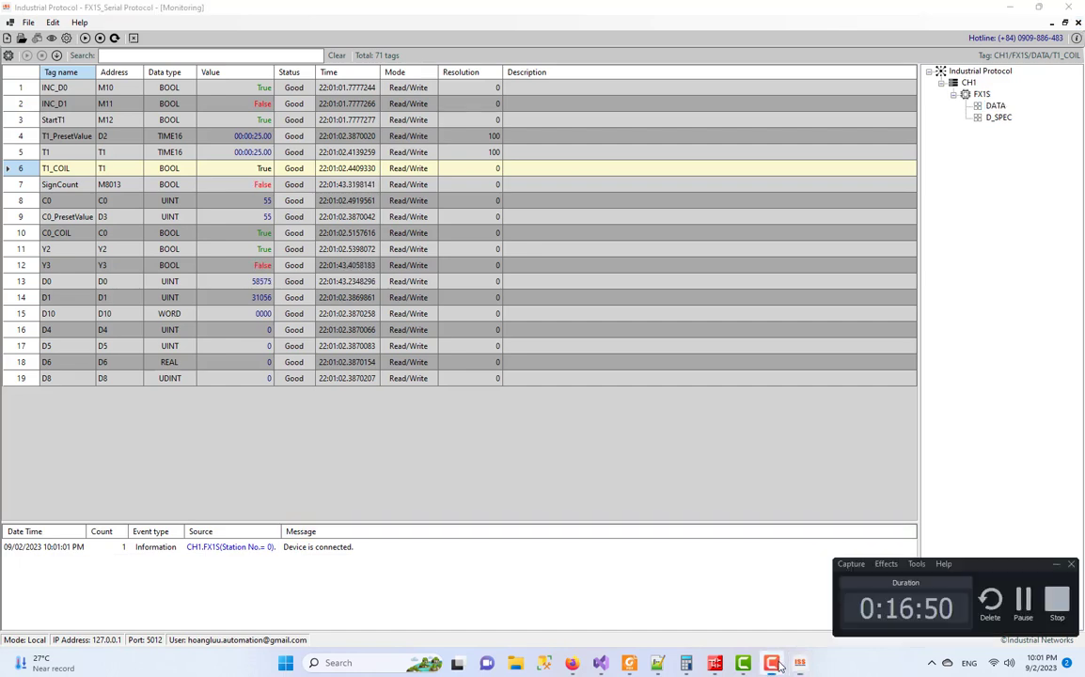